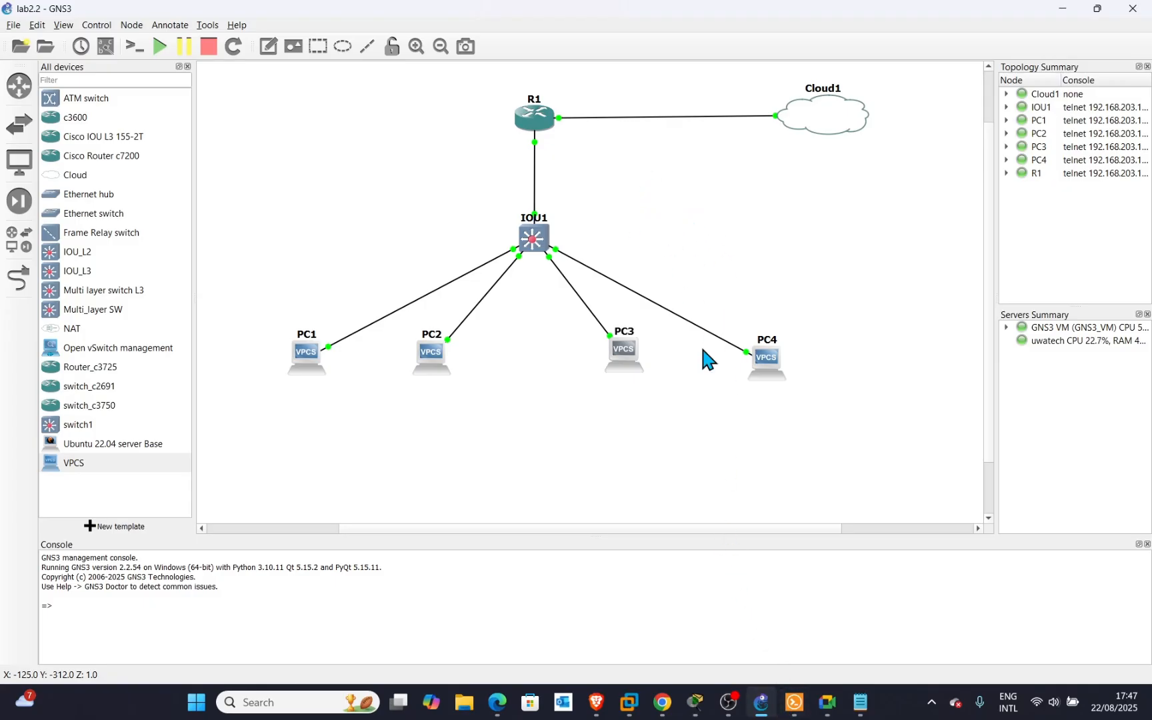
Open a console session to router R1 and get a fresh prompt.
right_click(533, 127)
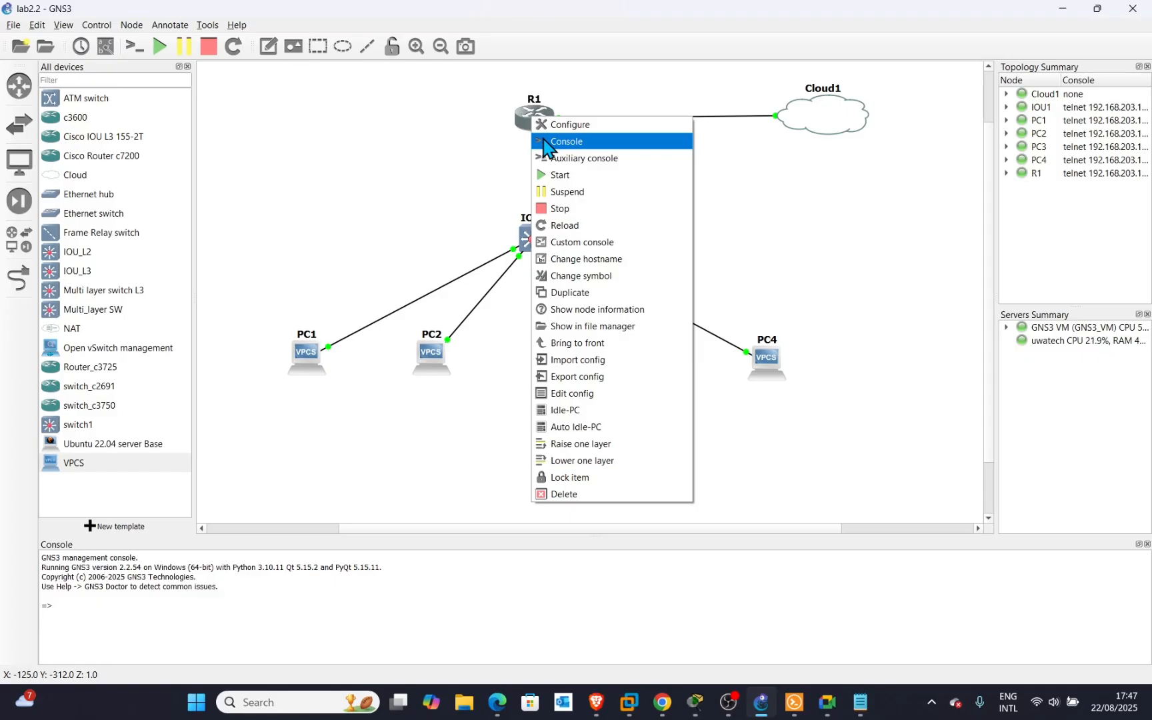
click(548, 142)
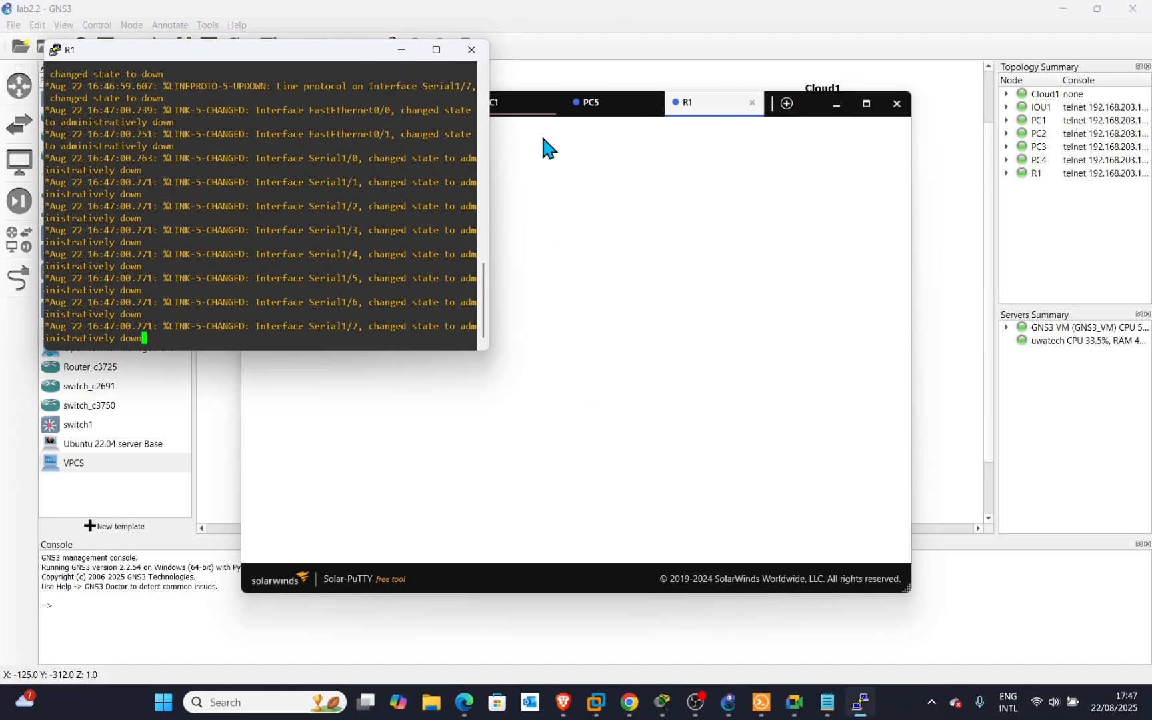
click(275, 334)
key(Return)
key(Return)
key(Return)
key(Return)
key(Return)
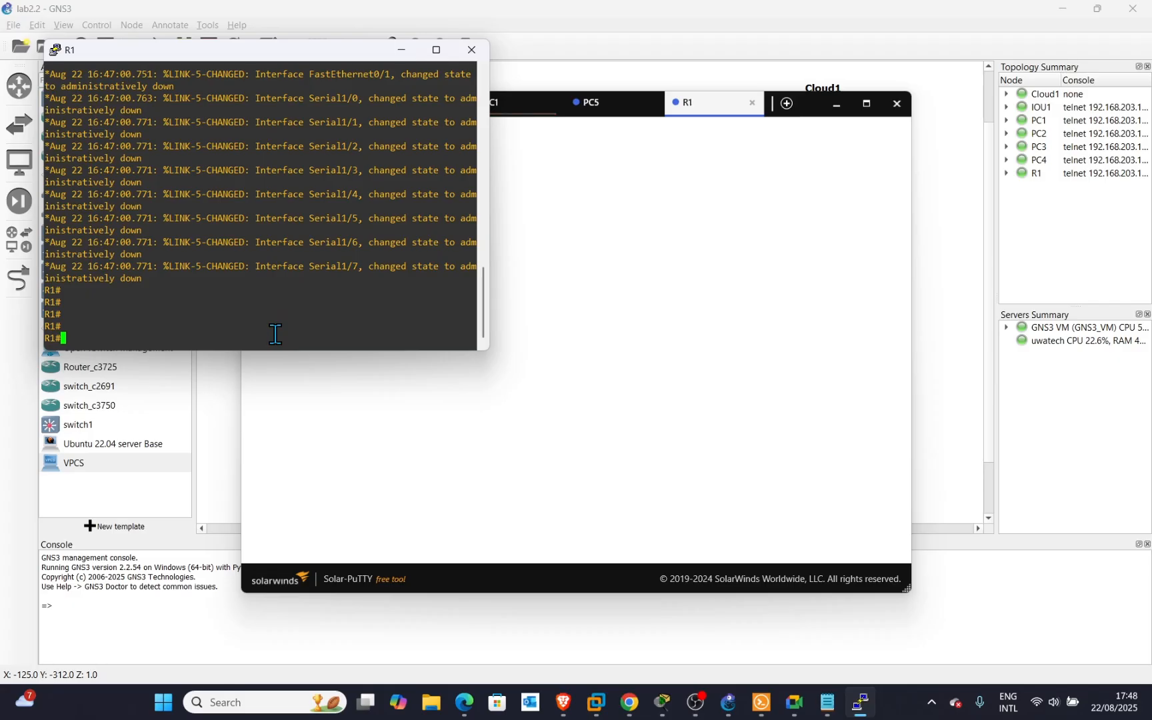
Run 'show ip int br' on R1, then minimize Solar-PuTTY to reveal the topology.
text(show ip int br)
key(Return)
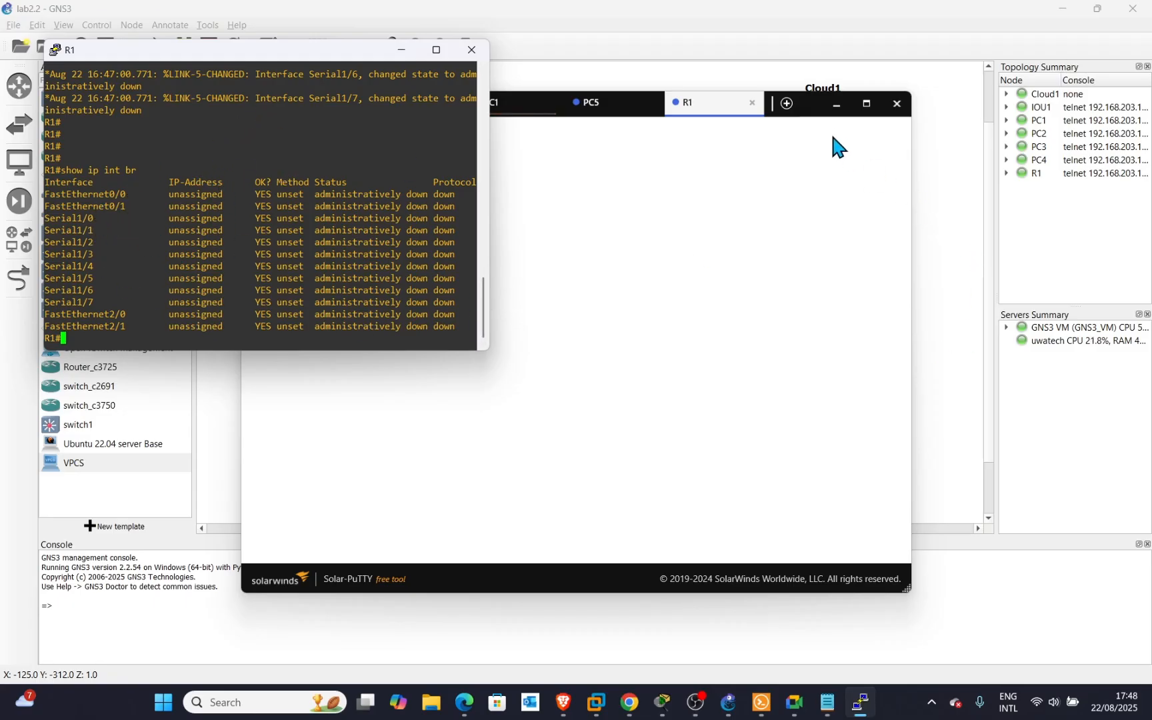
click(836, 105)
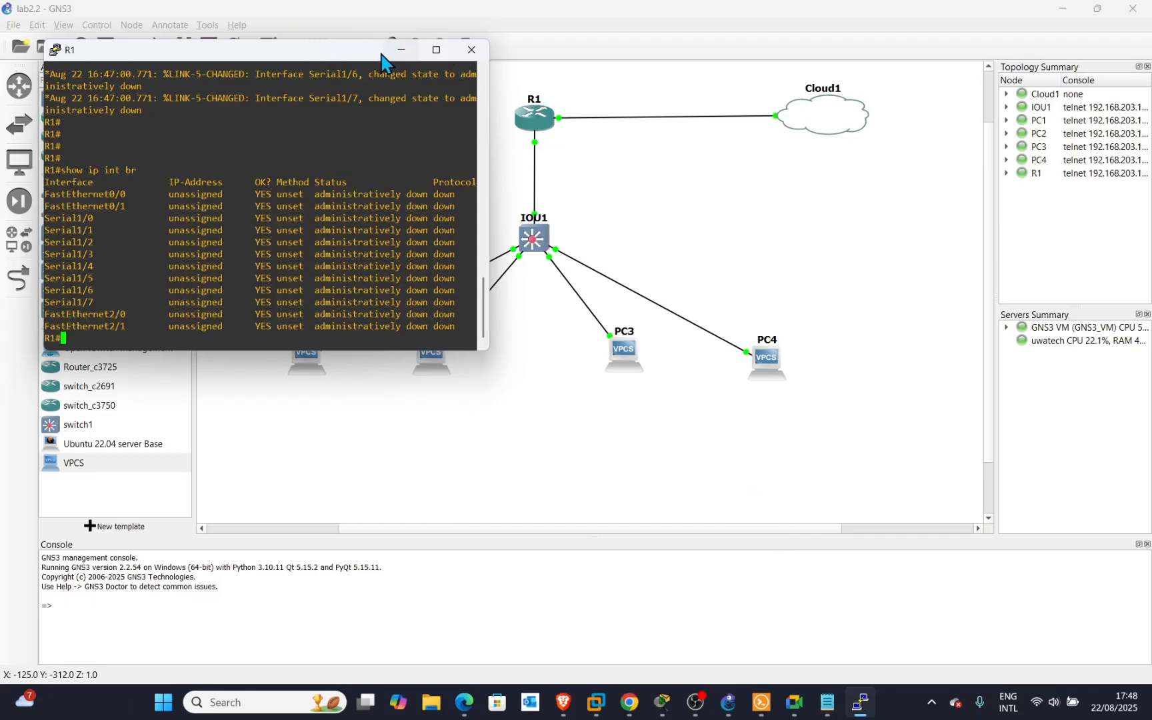
Show interface labels and move the f0/0, f0/1, e0/0, e0/2 and e0/3 labels clear of their links.
drag(383, 61, 950, 306)
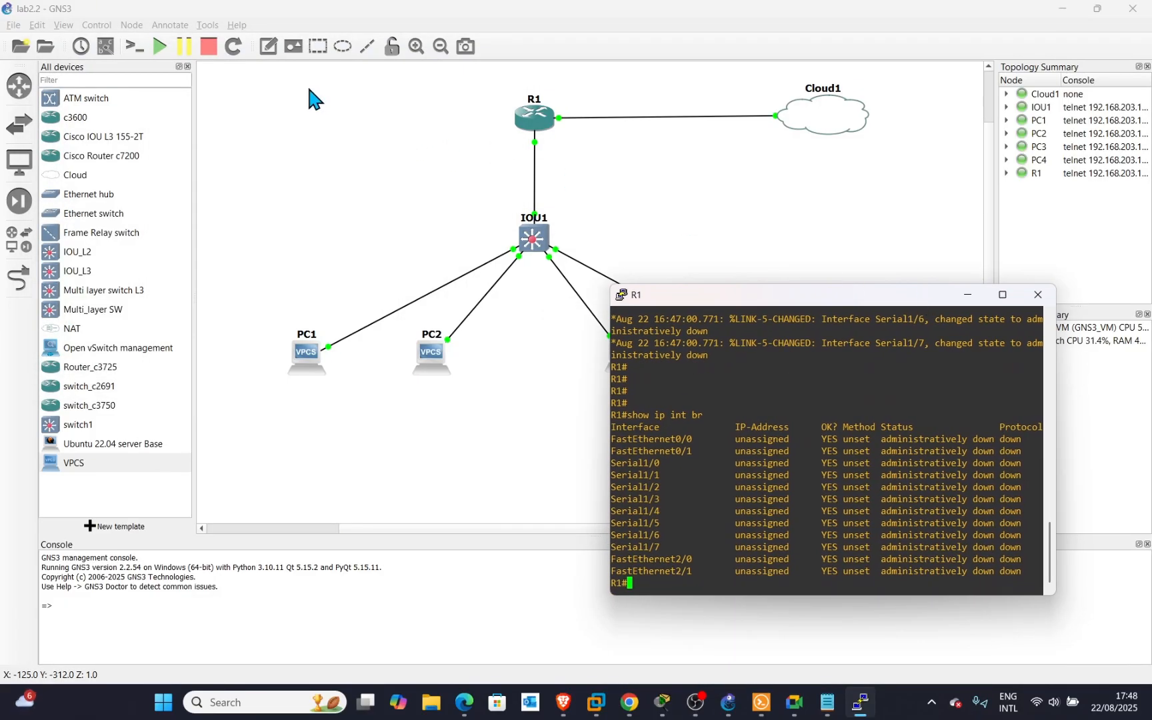
click(106, 46)
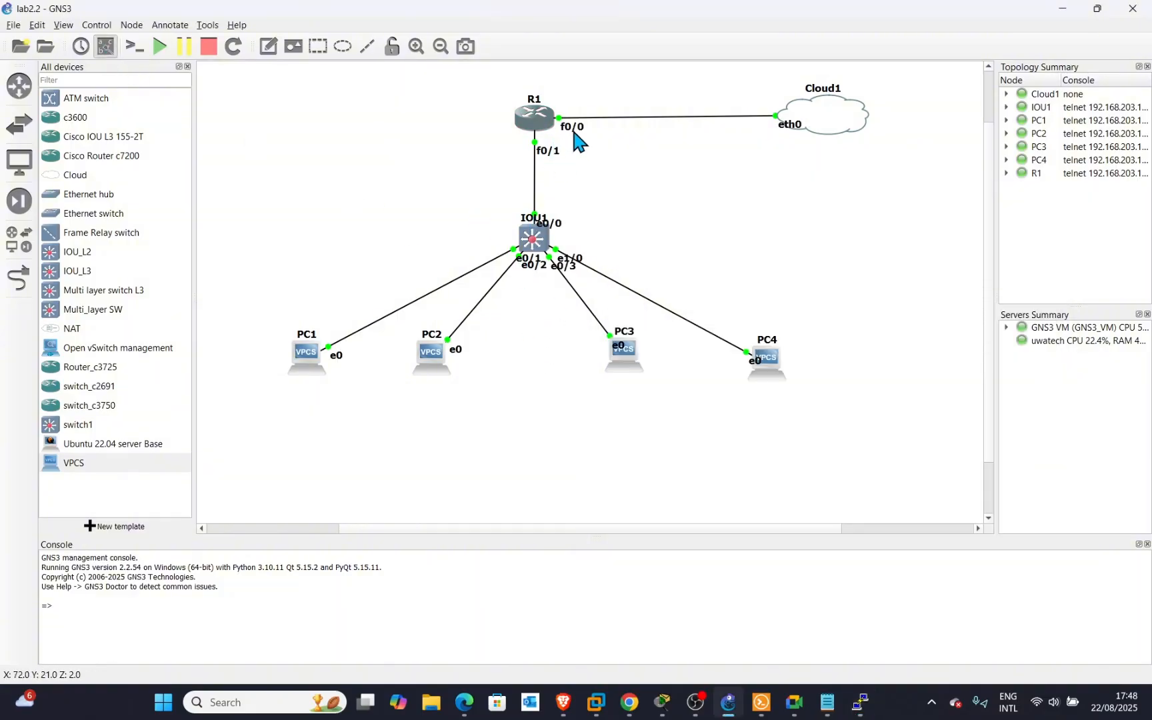
drag(573, 130, 578, 115)
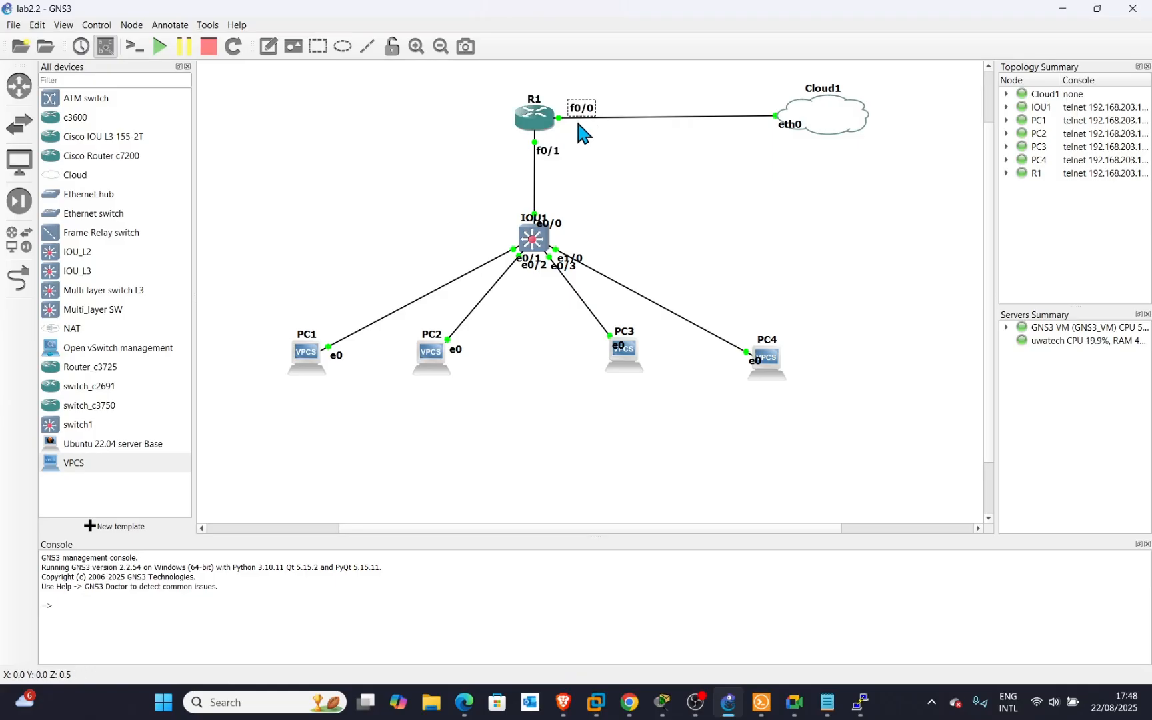
drag(550, 157, 558, 149)
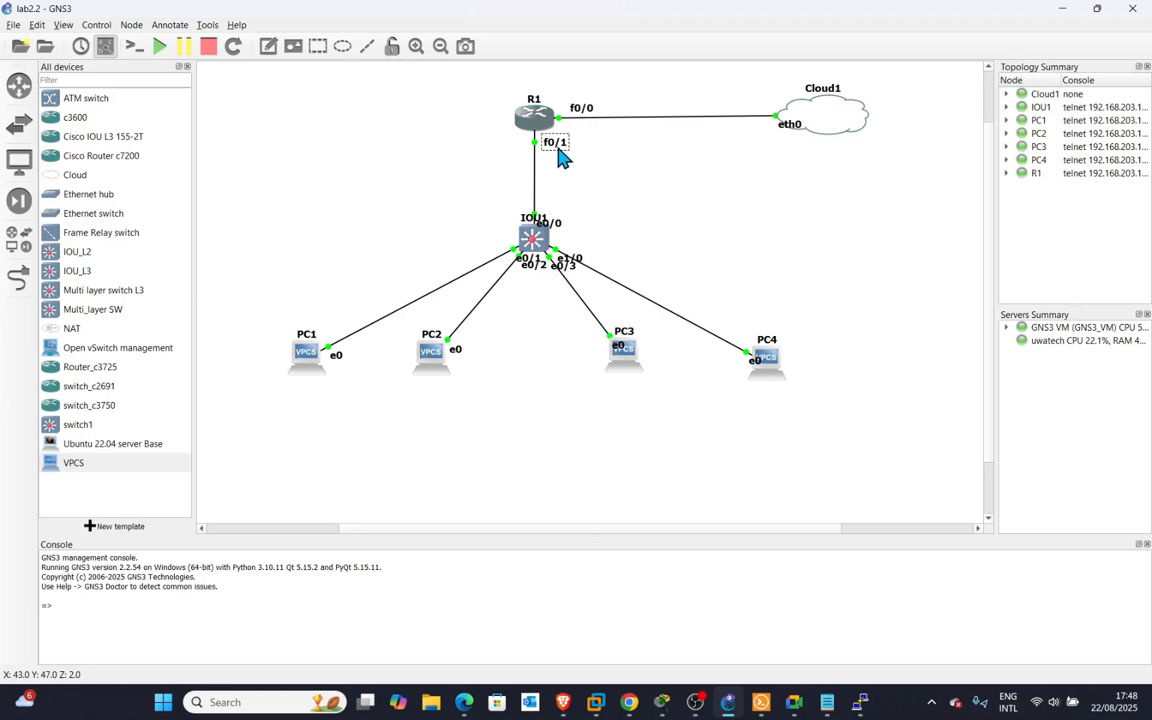
drag(553, 225, 555, 208)
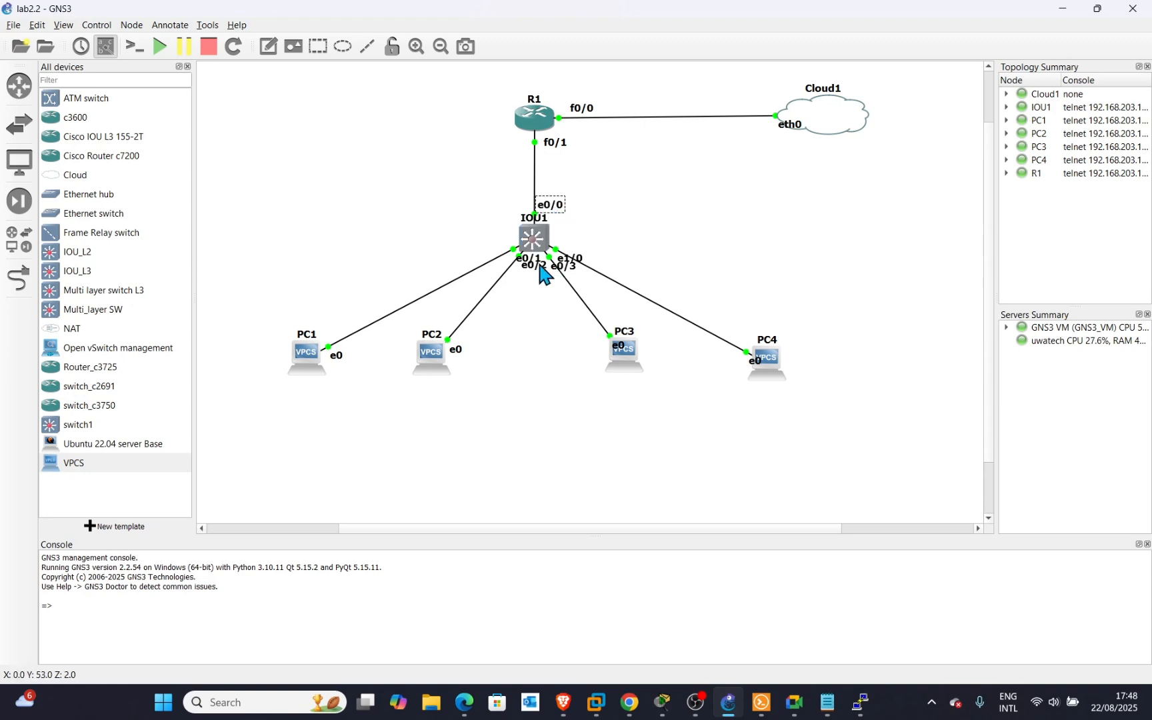
drag(533, 267, 471, 257)
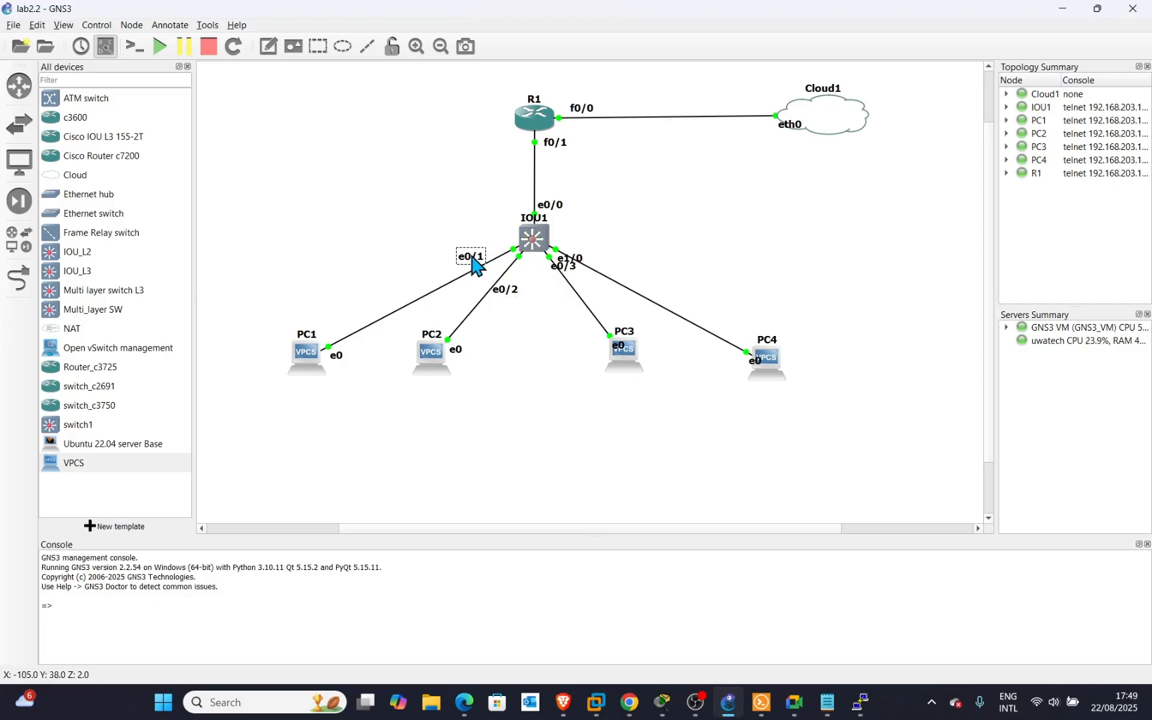
click(511, 290)
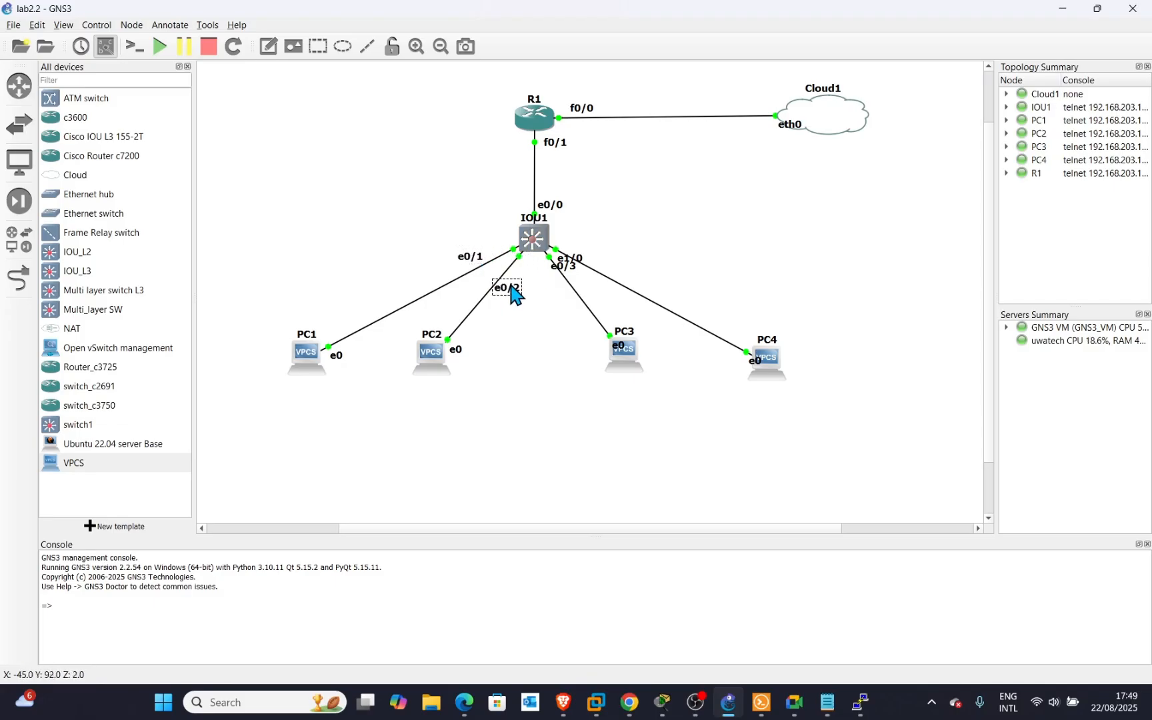
drag(565, 268, 588, 263)
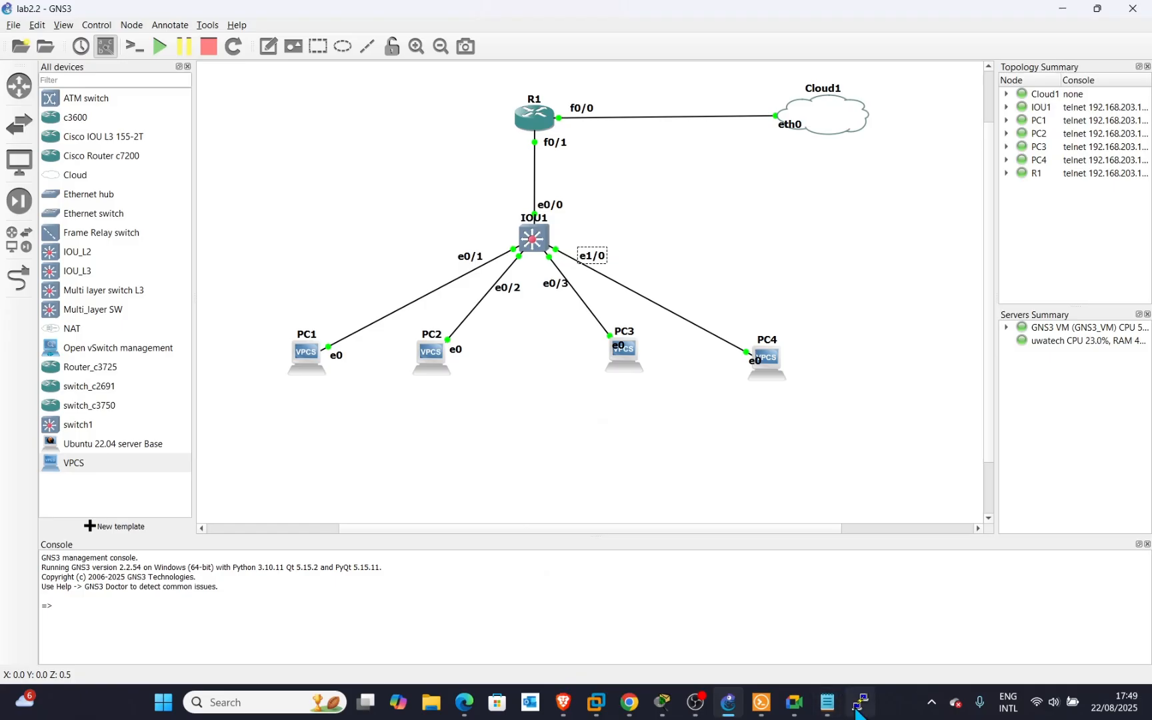
Bring R1's console back over the canvas and enter global configuration mode with 'conf t'.
mouse_move(858, 712)
click(856, 616)
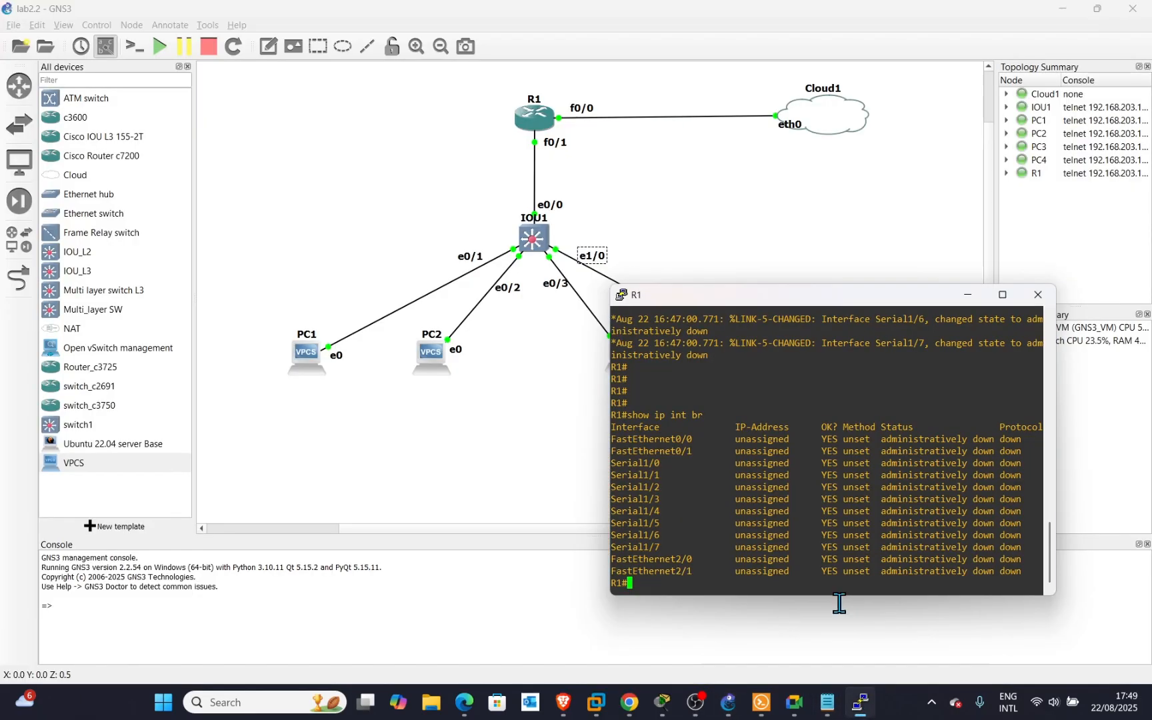
drag(786, 300, 578, 247)
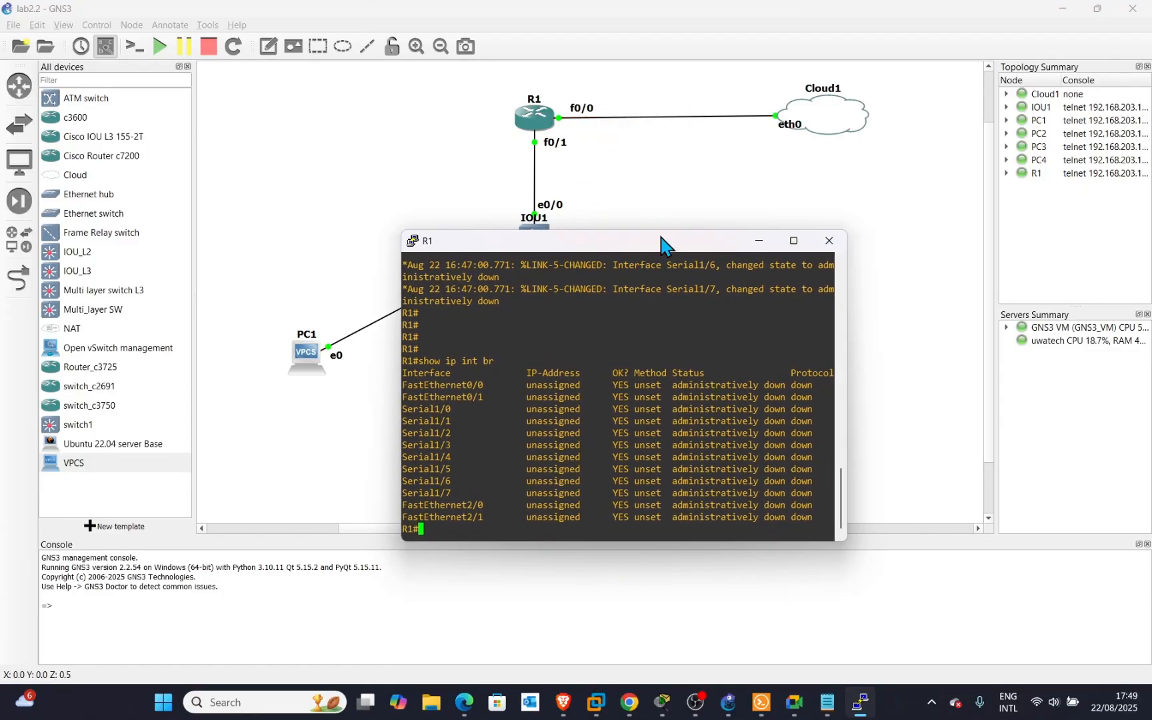
key(Return)
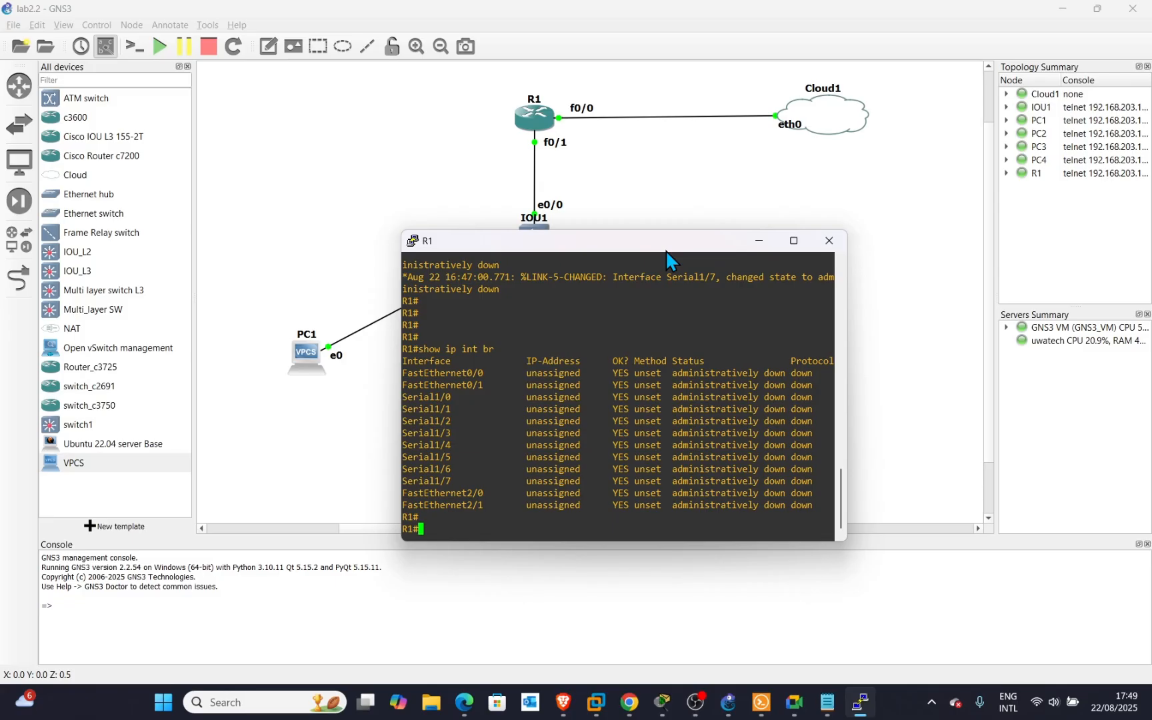
text(conf t)
key(Return)
key(Return)
key(Return)
key(Return)
key(Return)
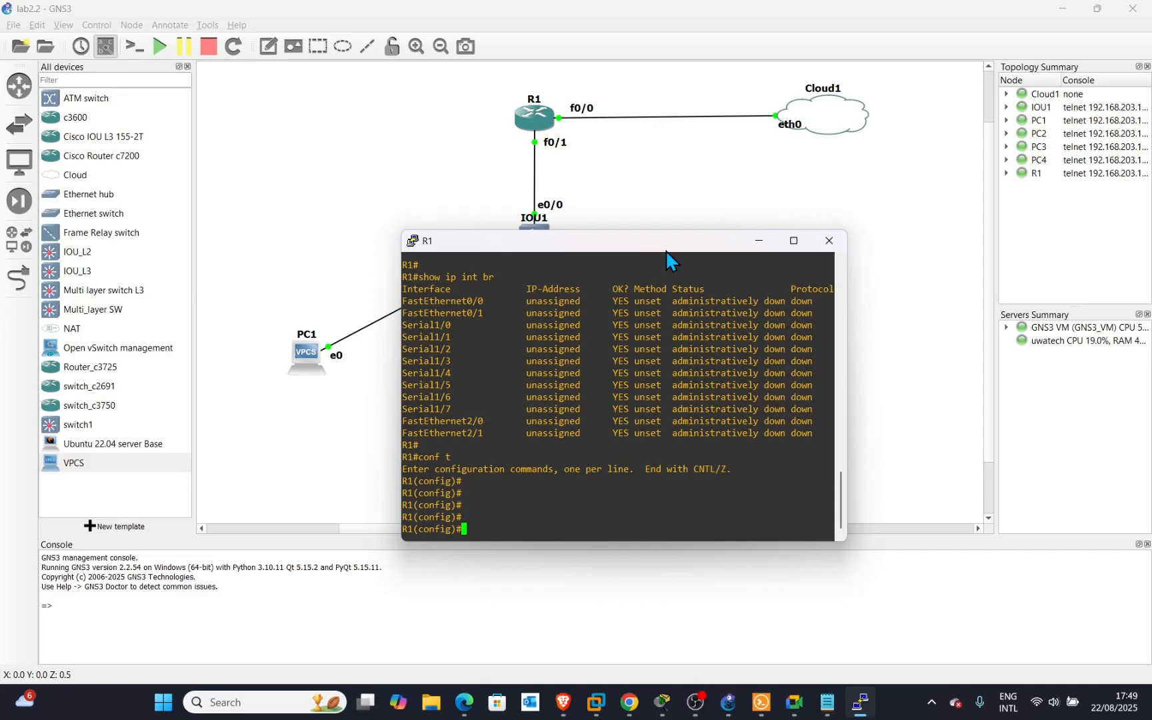
Set interface f0/0 to 'ip address dhcp' with 'no shutdown' and wait for its lease.
key(Tab)
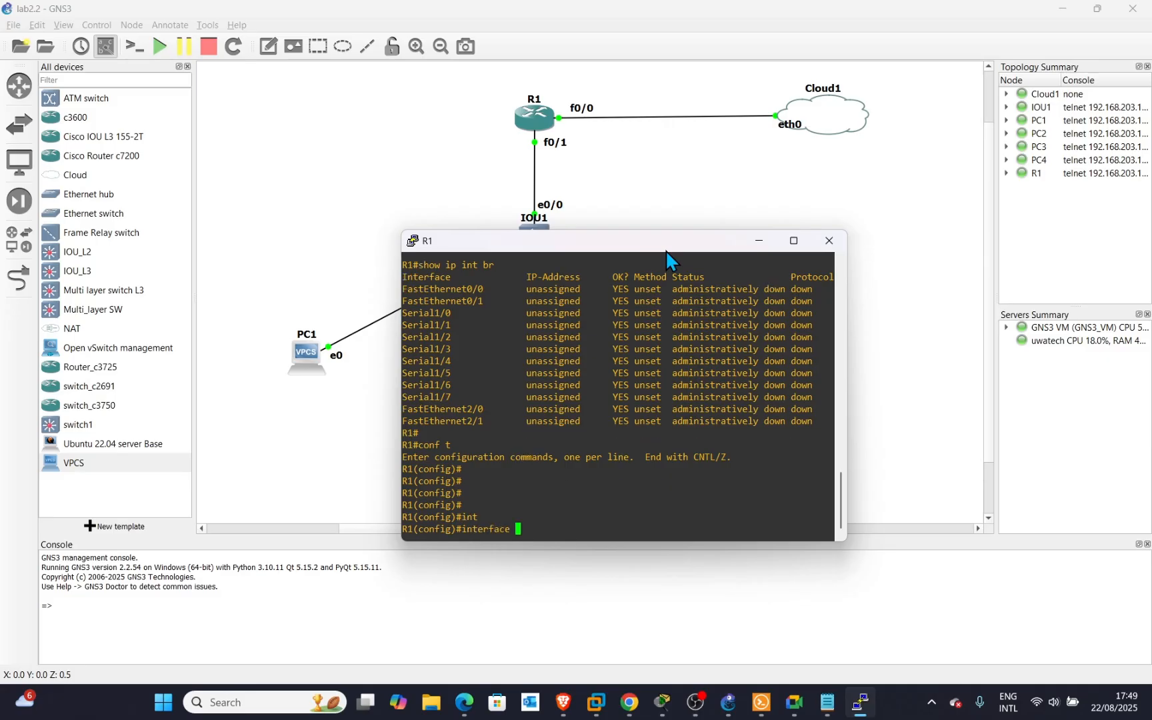
text(f0/0)
key(Return)
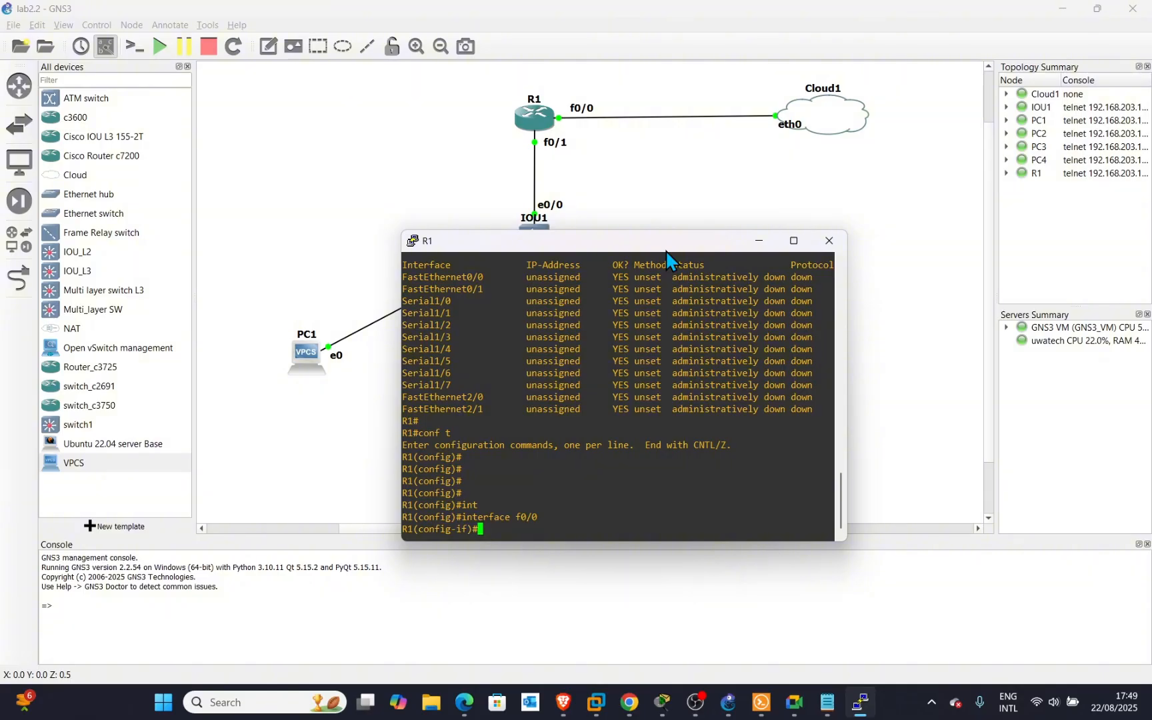
text(ip addr)
key(Tab)
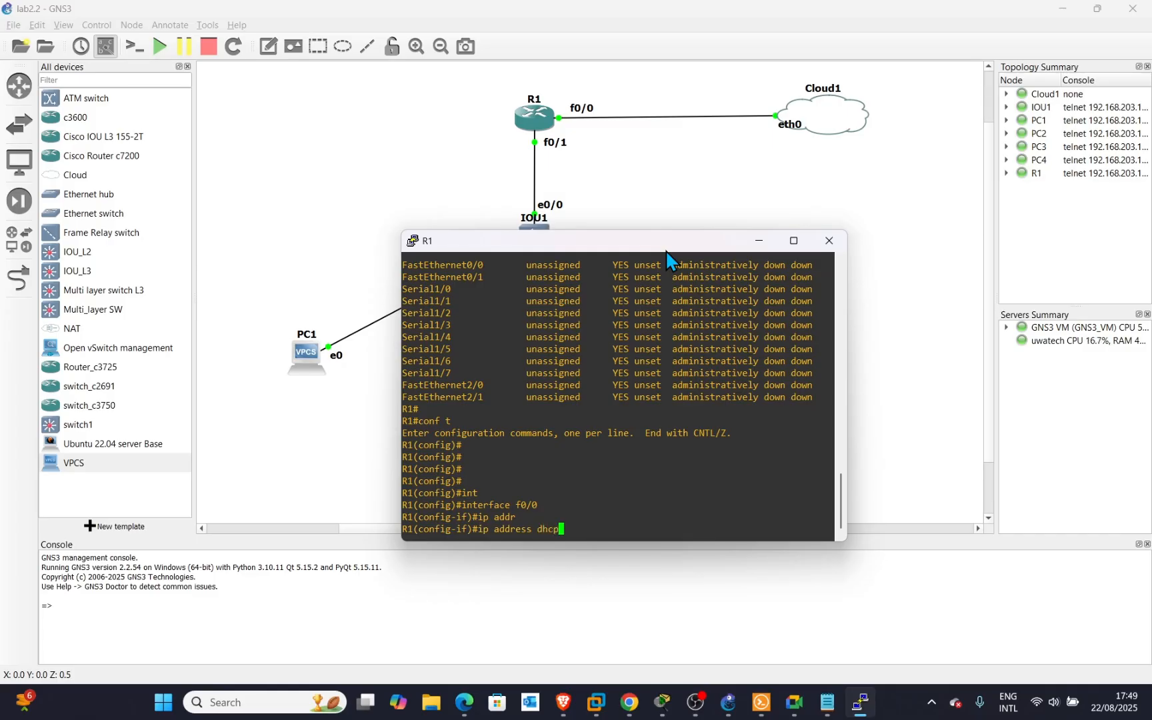
key(Return)
text(no)
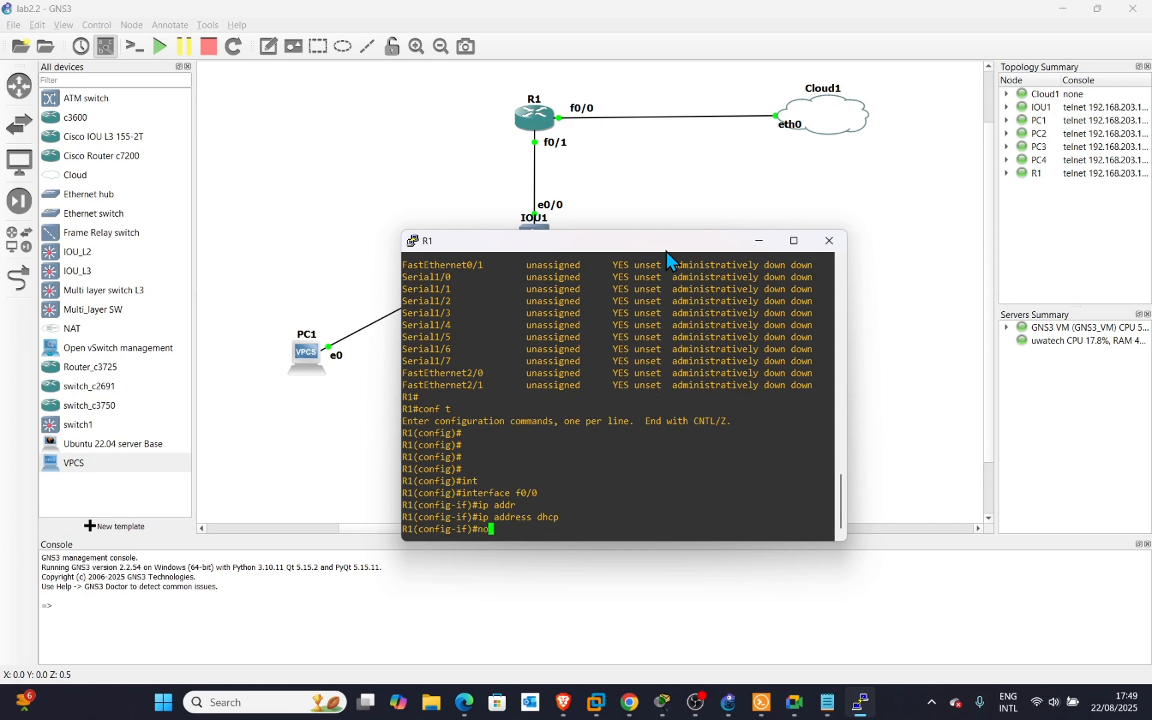
text( sh)
key(Return)
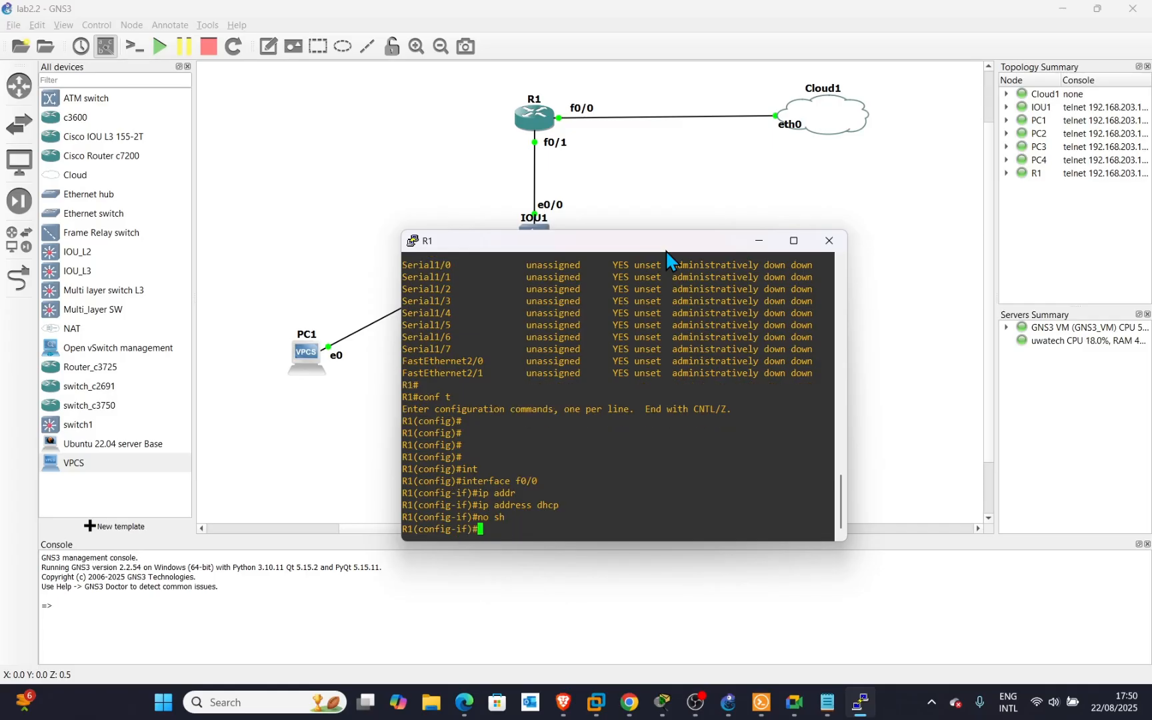
key(Return)
key(Return)
key(Return)
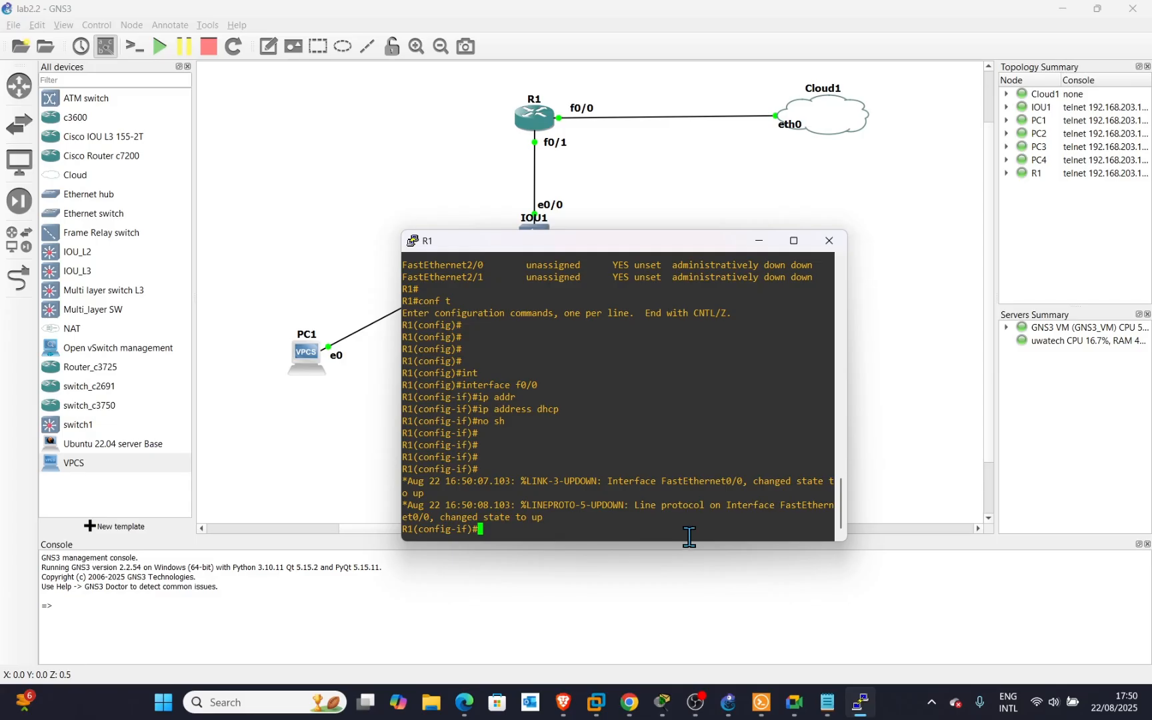
key(Return)
key(Return)
key(Return)
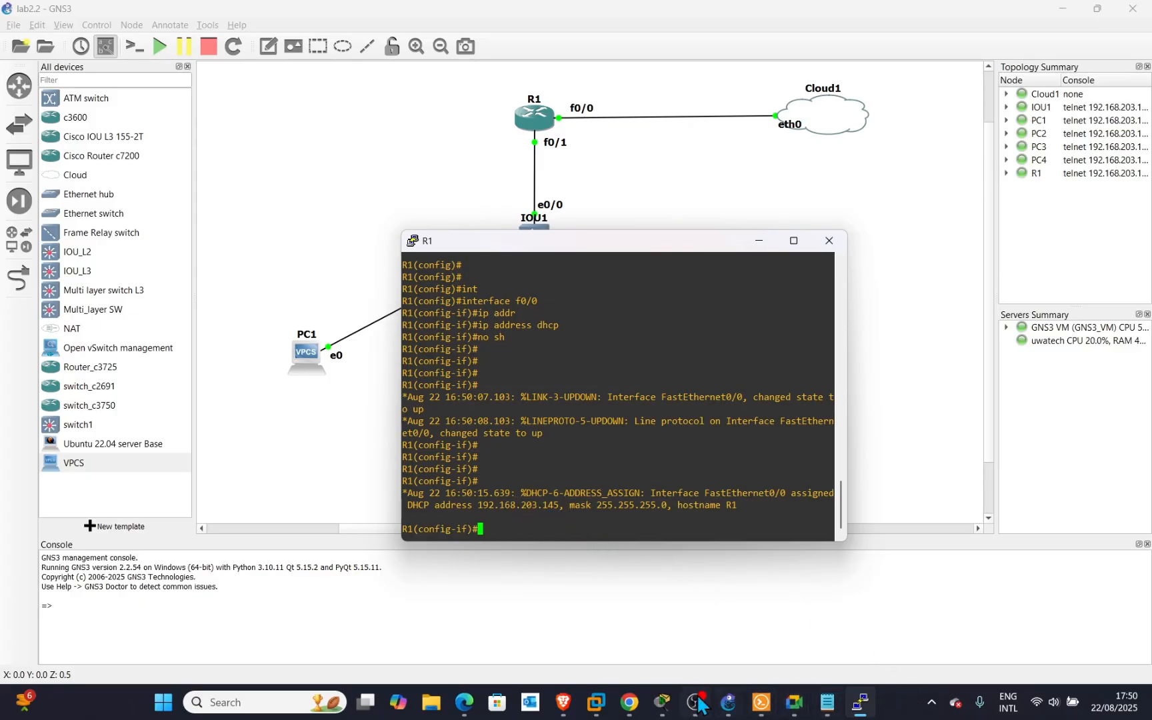
Unlock the kali-linux-2025 VM with its password, check eth0 at 192.168.203.128, and return to GNS3.
mouse_move(592, 711)
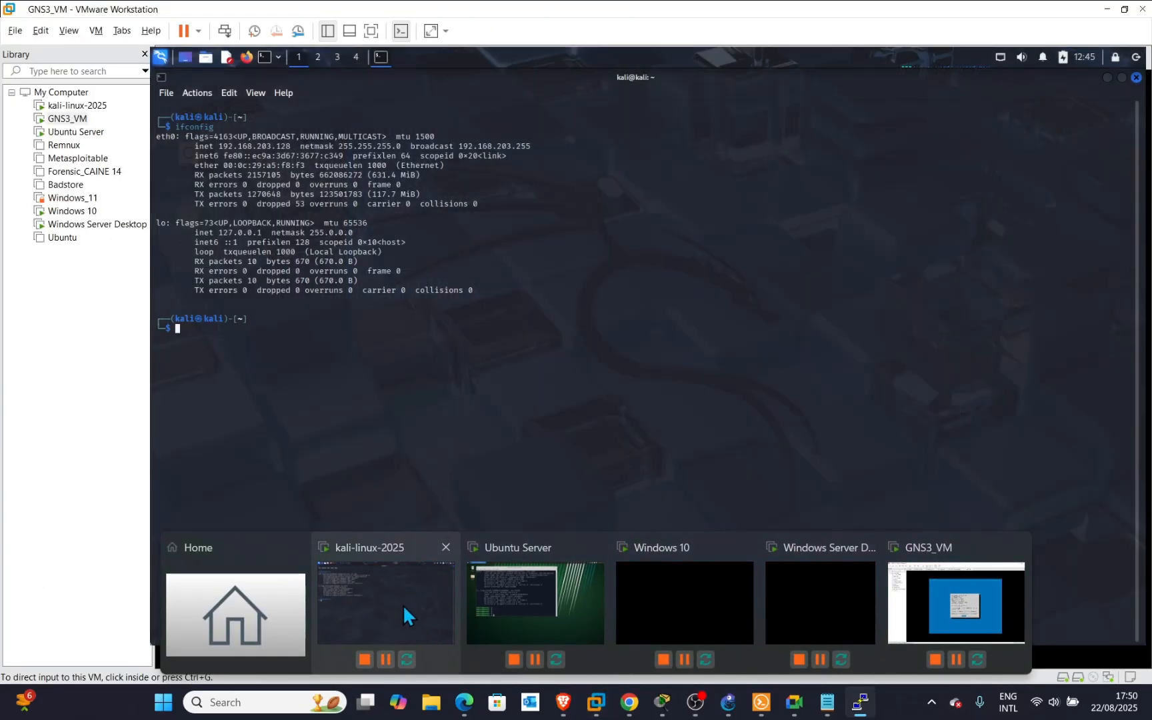
click(402, 604)
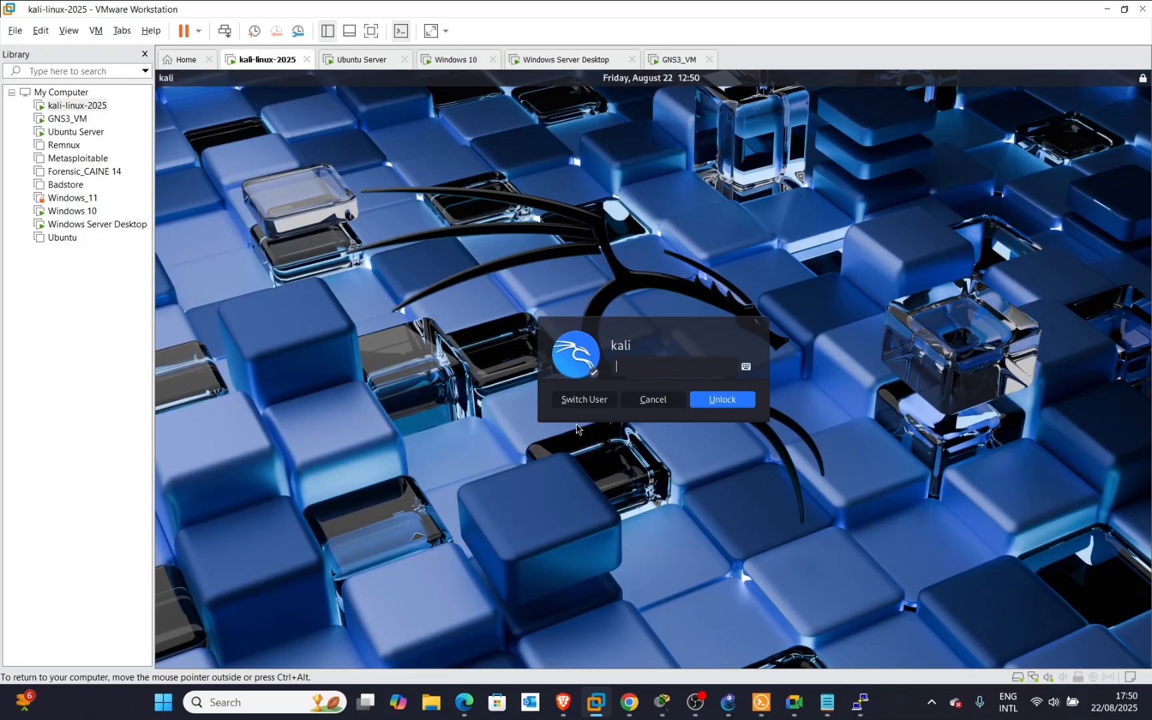
text(kali)
key(Return)
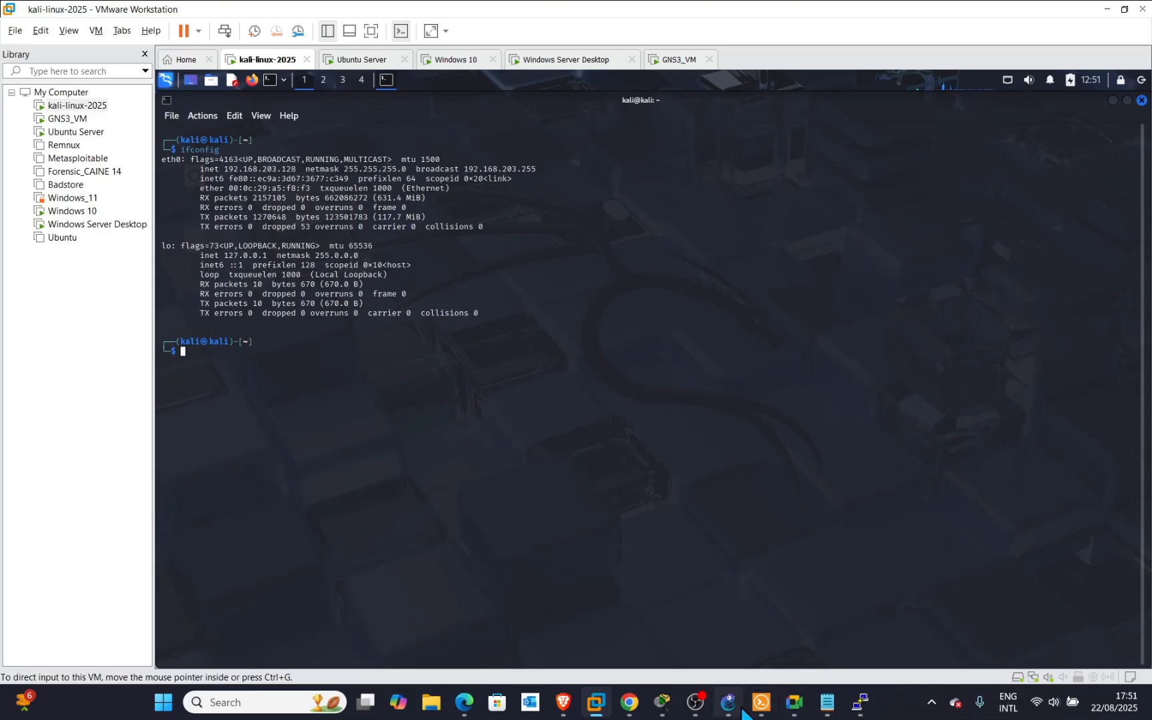
mouse_move(631, 711)
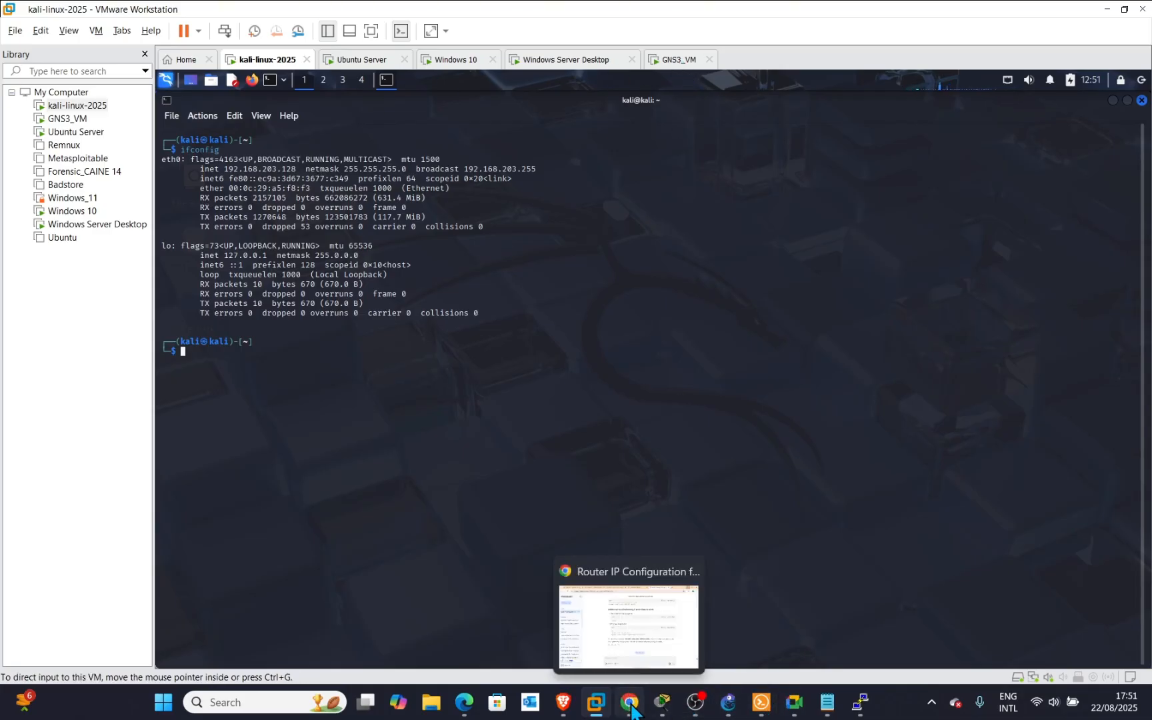
click(728, 704)
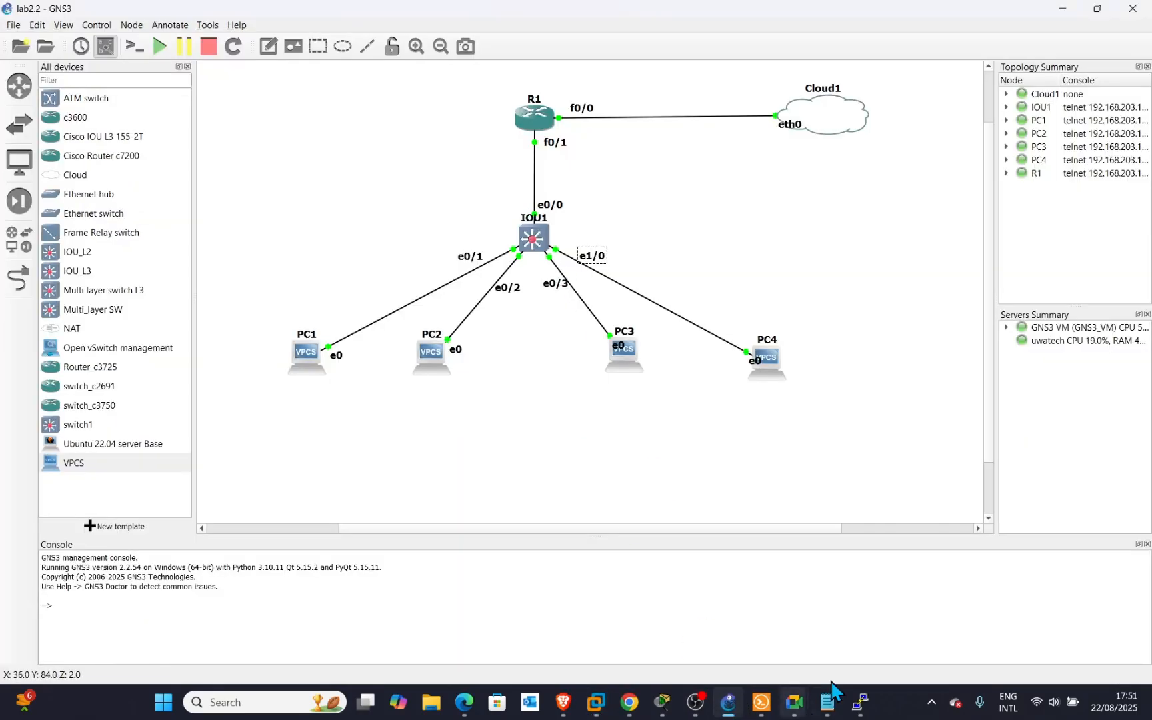
Bring R1's console forward and try a ping to 192.168.203.128 from configuration mode.
click(860, 711)
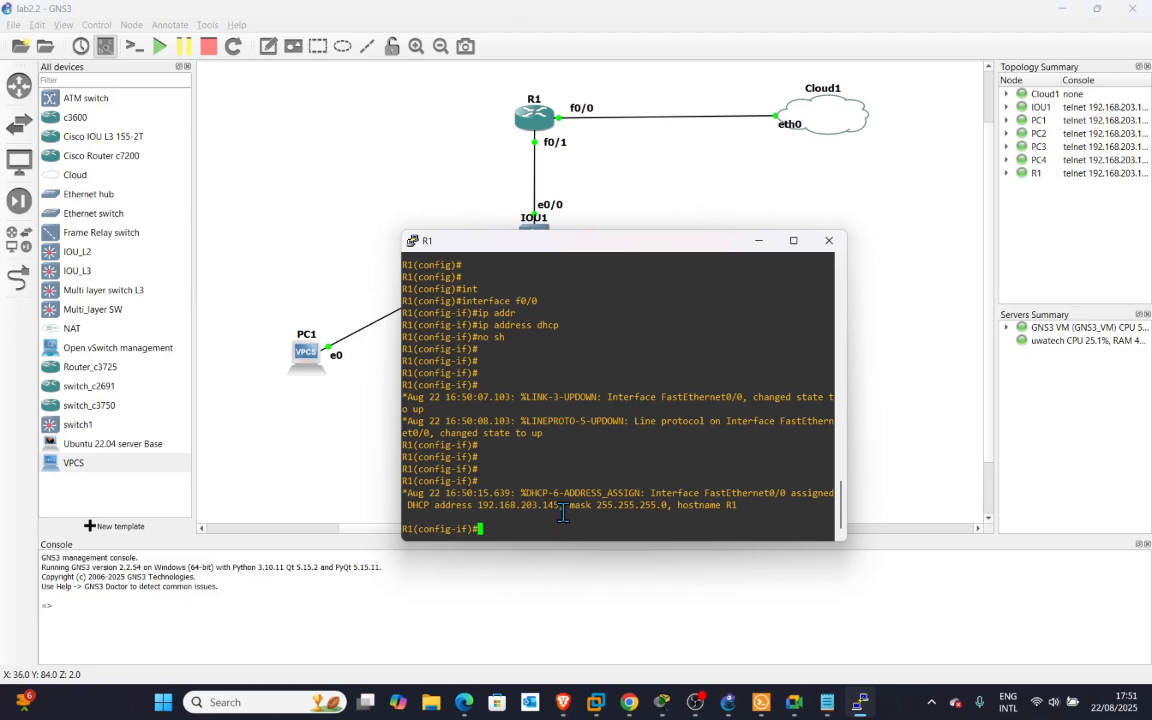
drag(543, 506, 479, 510)
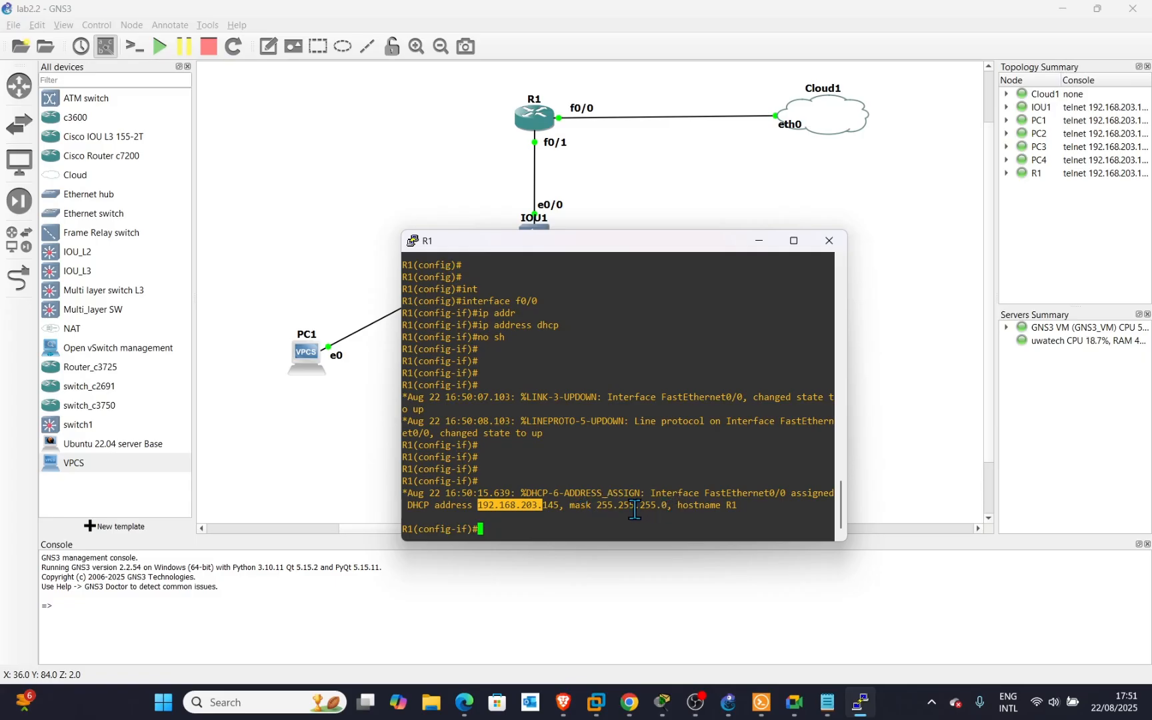
click(551, 532)
key(Return)
key(Return)
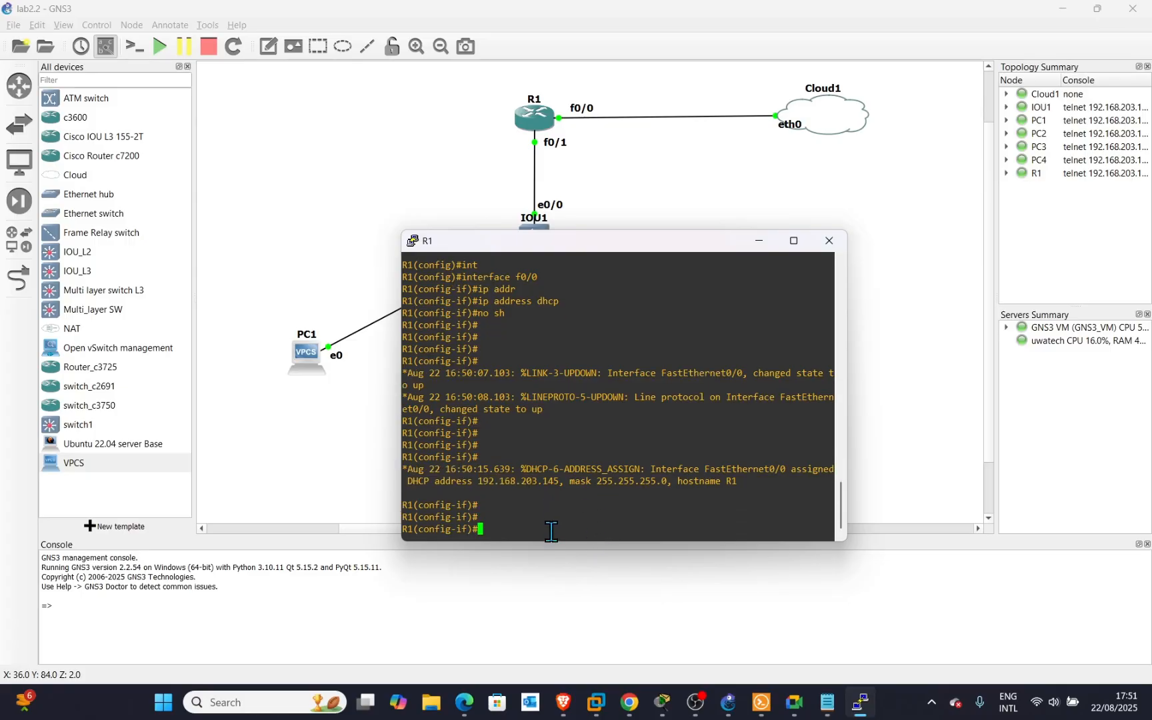
text(ping 192.168.203.128)
key(Return)
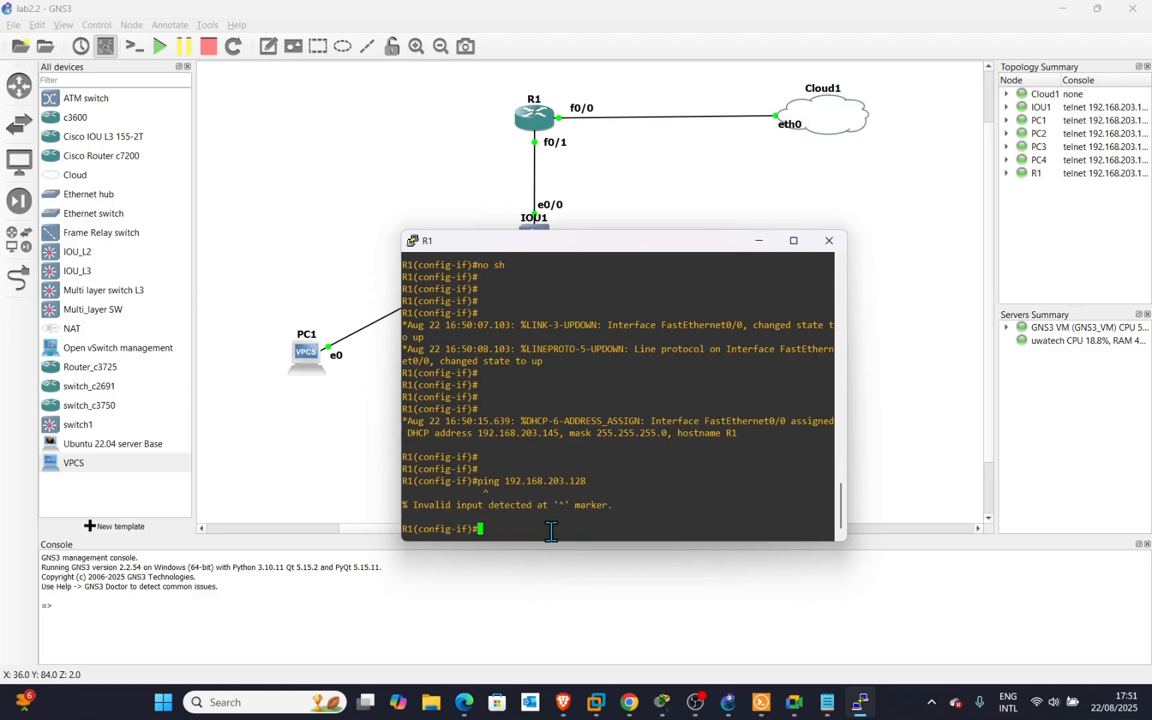
Exit to R1's privileged prompt and ping Kali at 192.168.203.128 successfully.
text(ex)
key(Return)
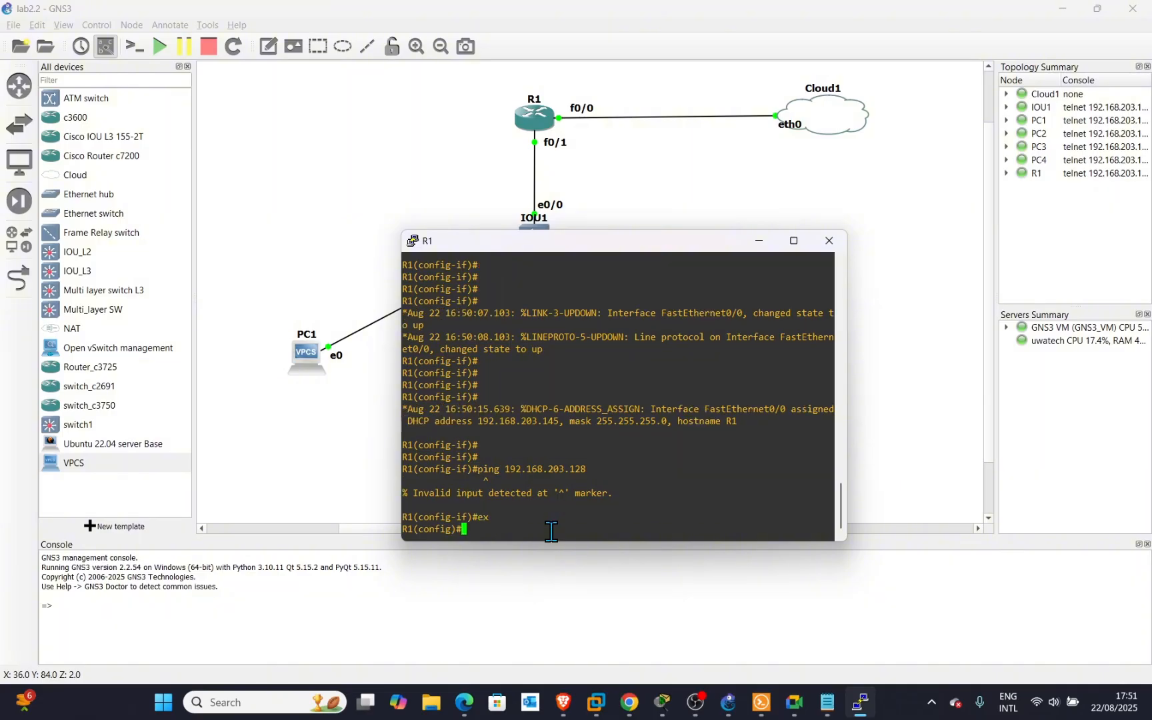
text(exit)
key(Return)
text(ping)
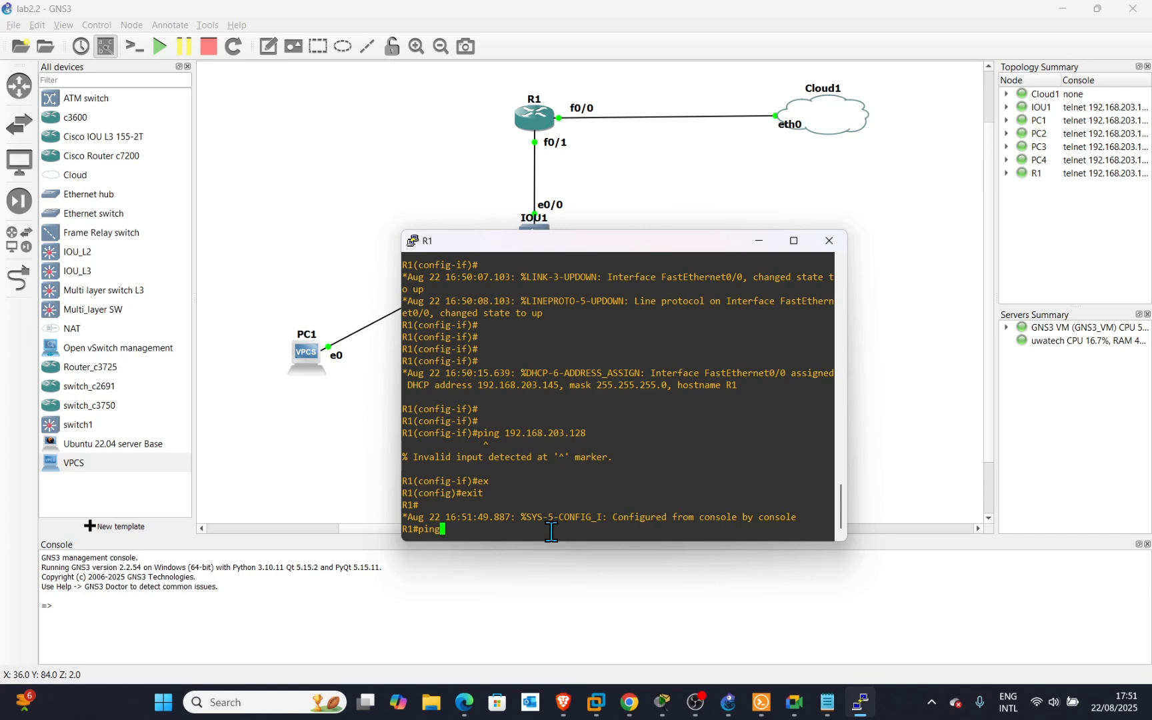
text(192.168.203.128)
key(Return)
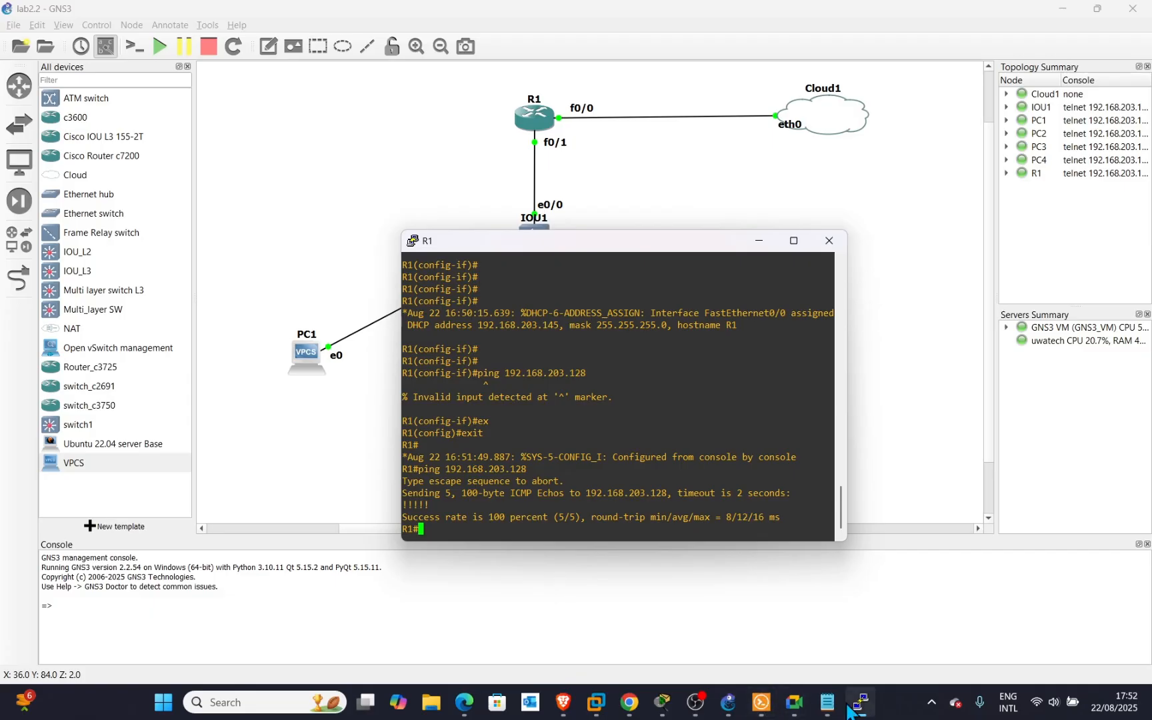
In Kali's terminal, ping R1 at 192.168.203.145 and stop it with Ctrl+C after 0% loss.
click(595, 706)
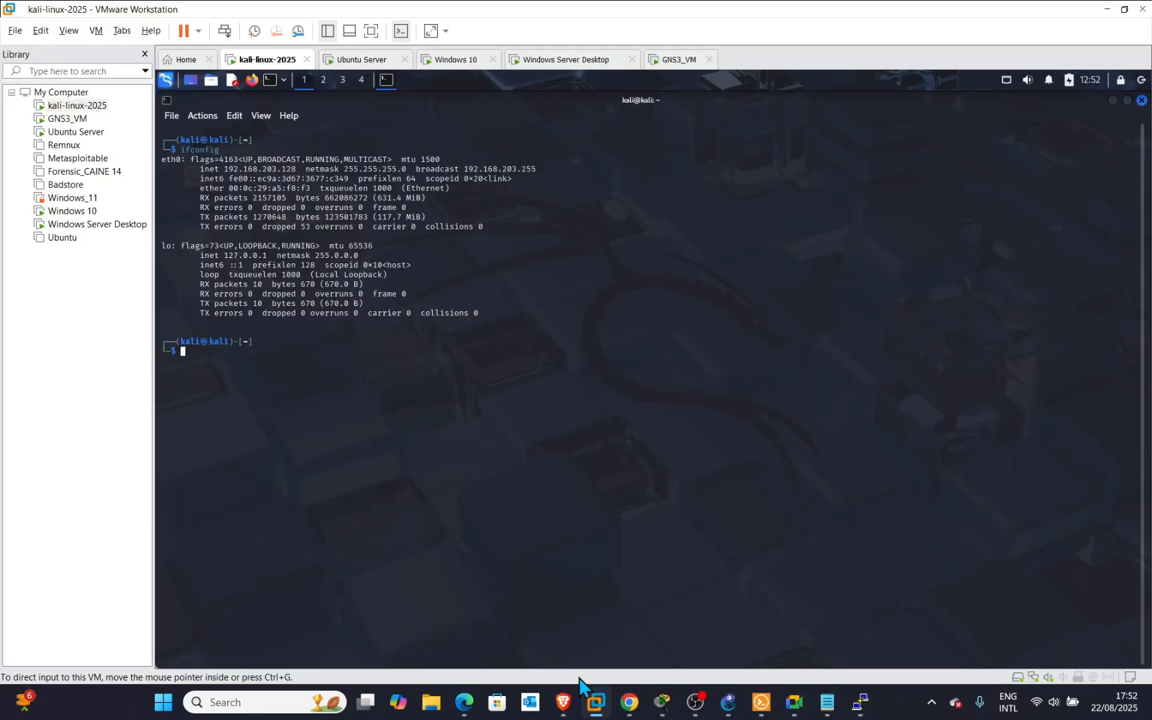
drag(368, 437, 378, 444)
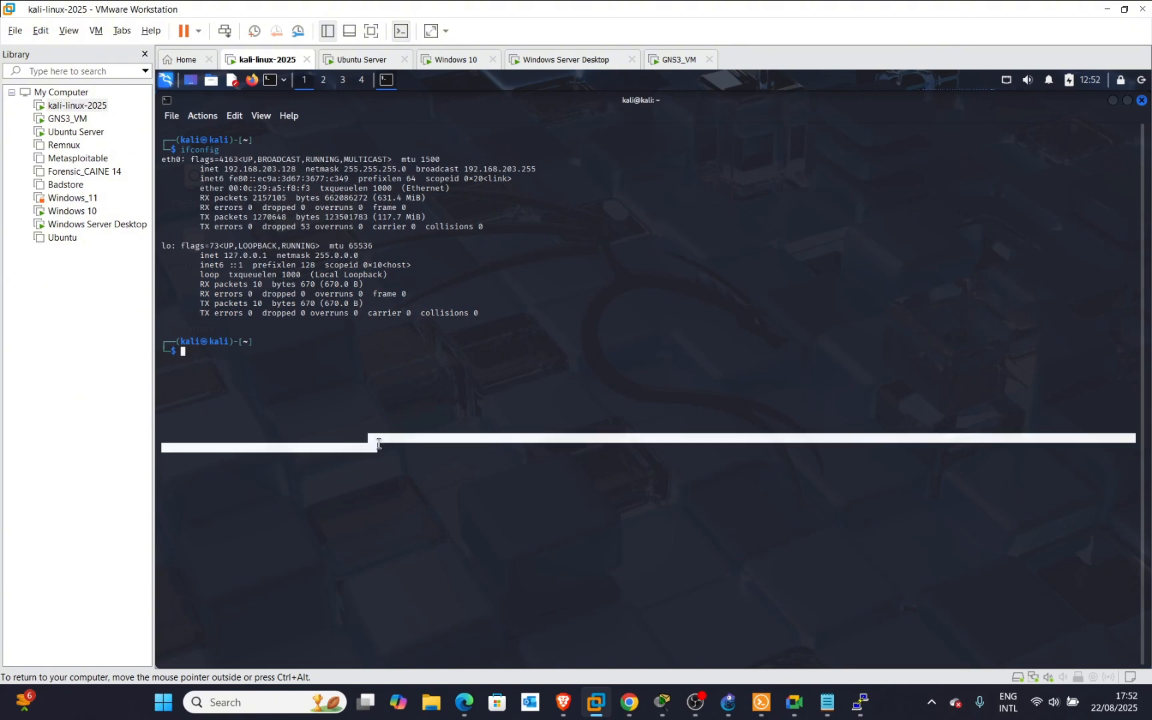
text(ping 192.168.203.145)
key(Return)
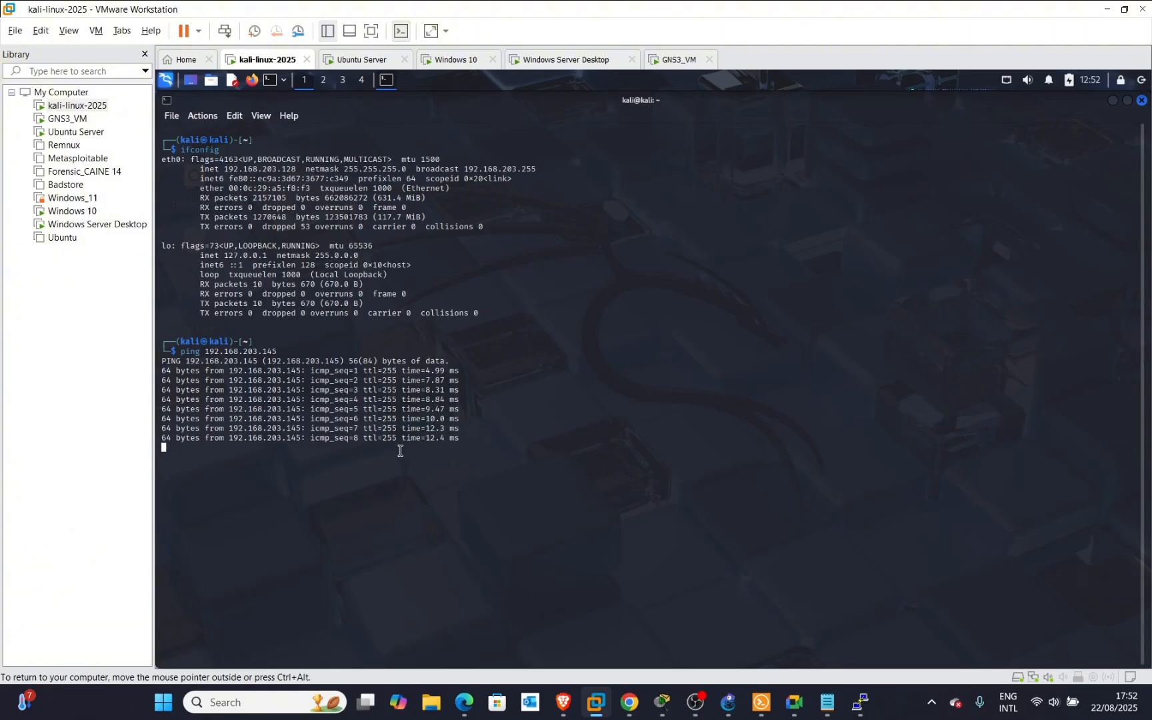
key(ctrl+c)
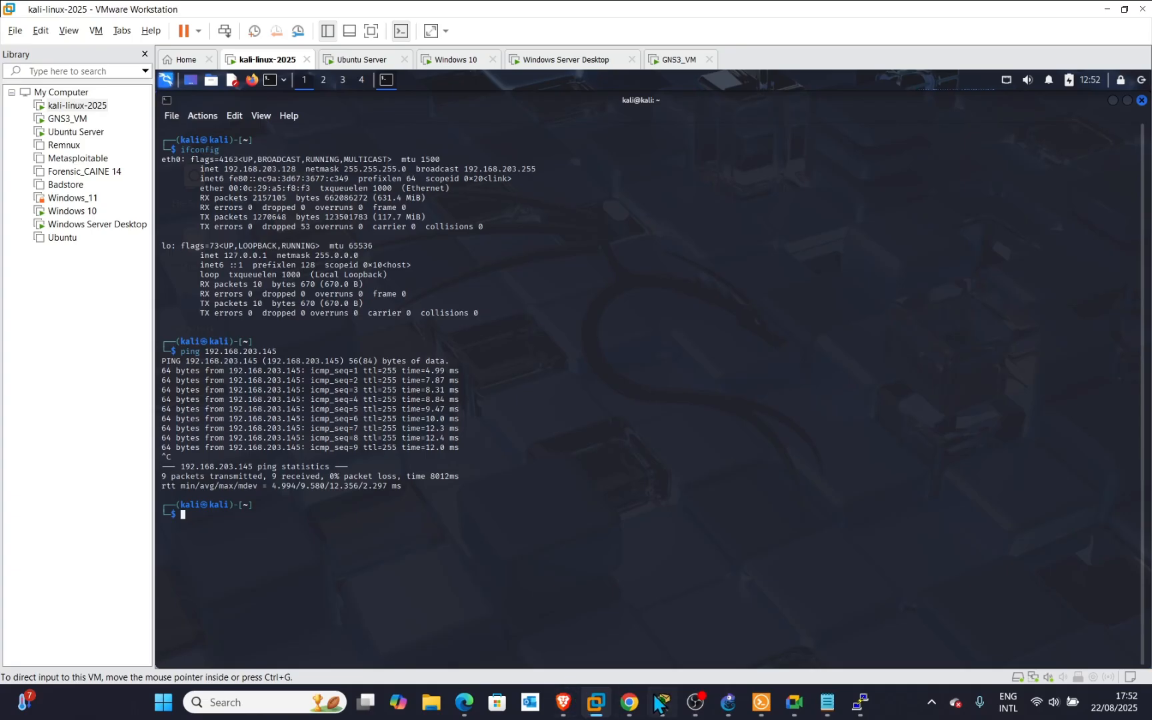
Return to GNS3 with R1's console active and the Solar-PuTTY window hidden.
mouse_move(794, 702)
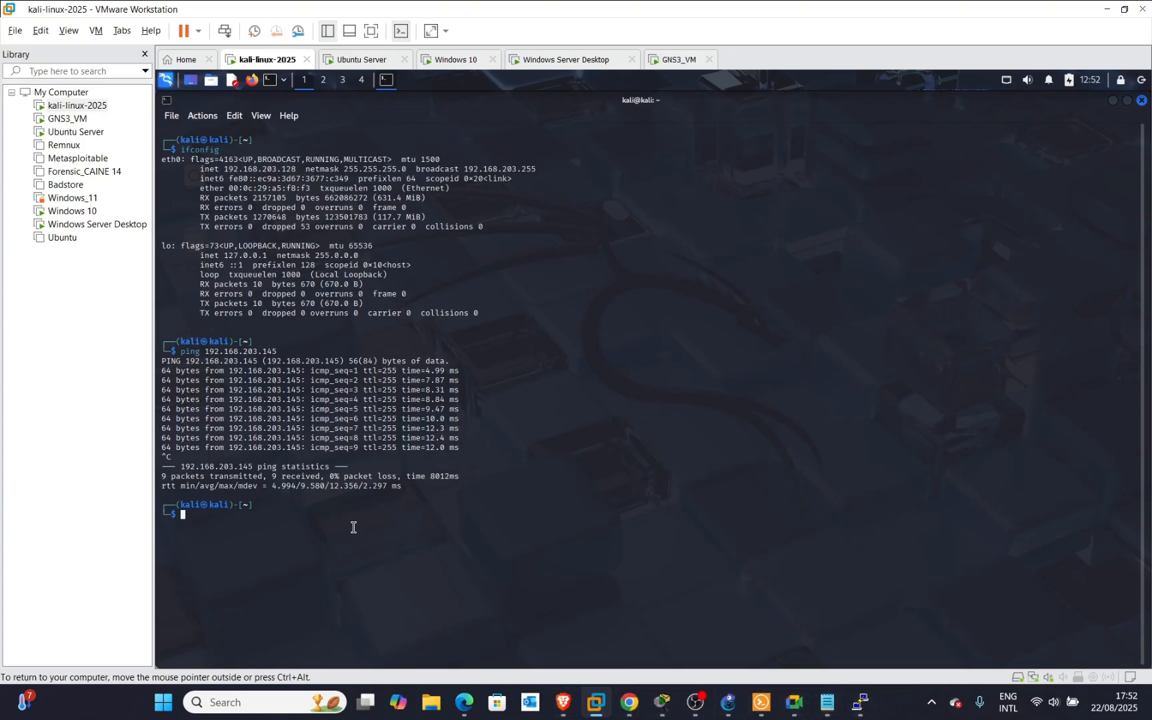
mouse_move(737, 714)
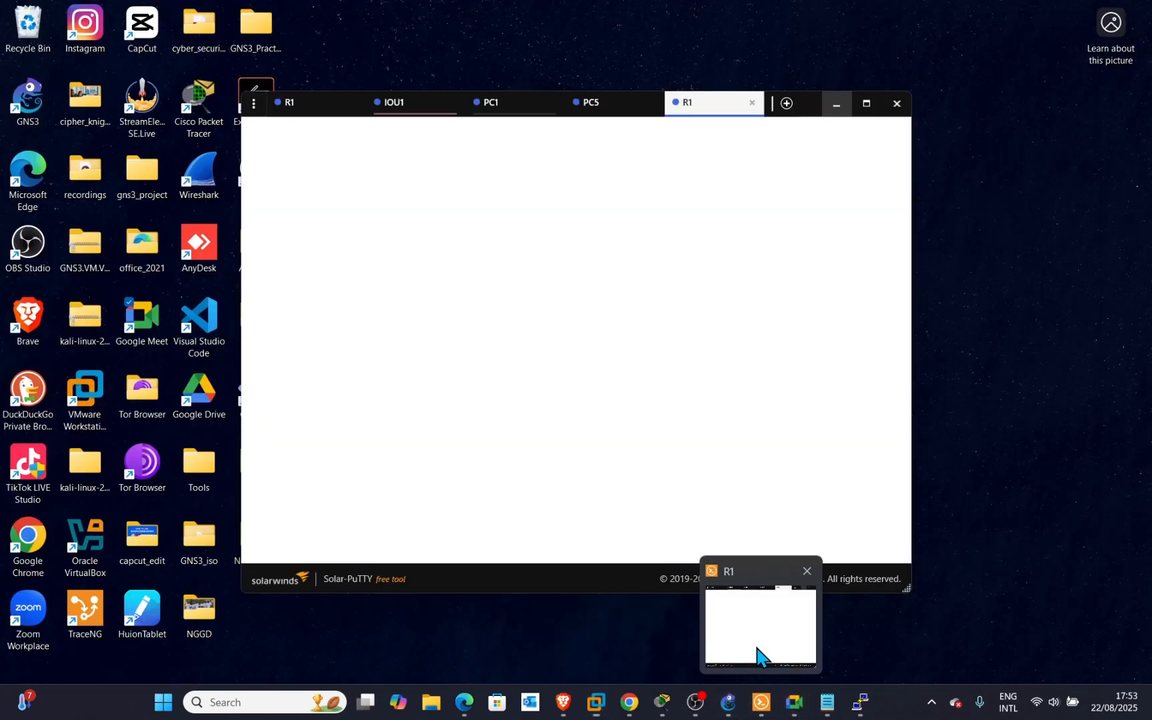
click(760, 640)
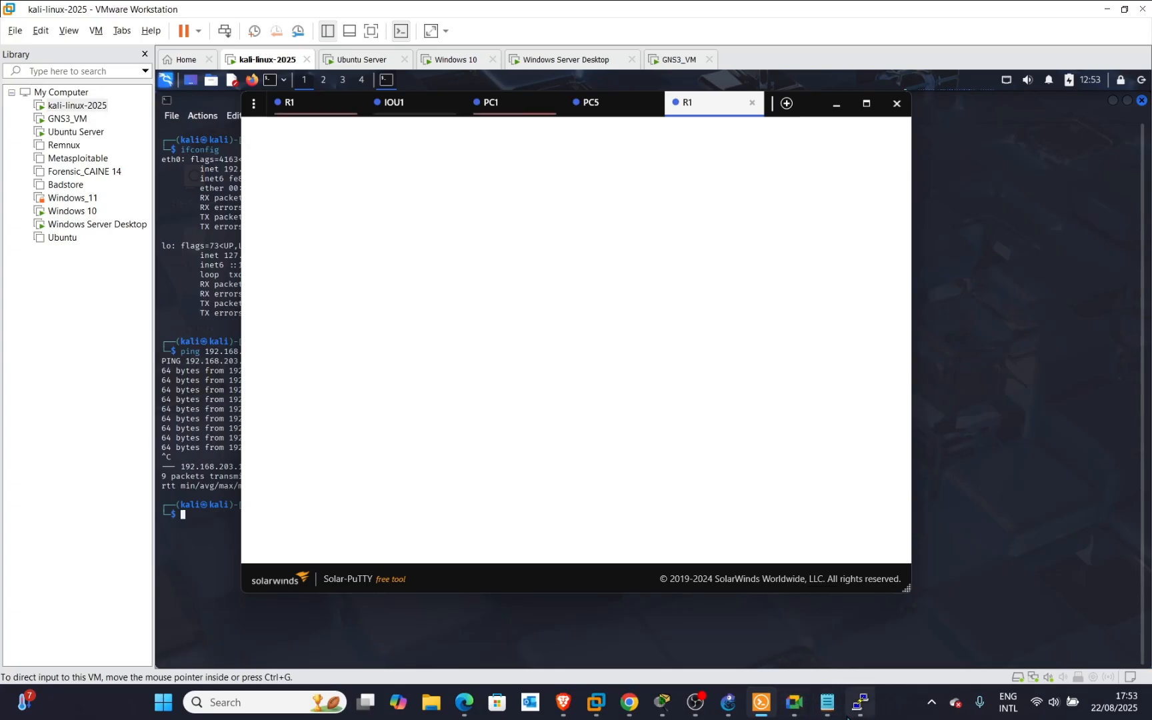
click(853, 708)
click(836, 104)
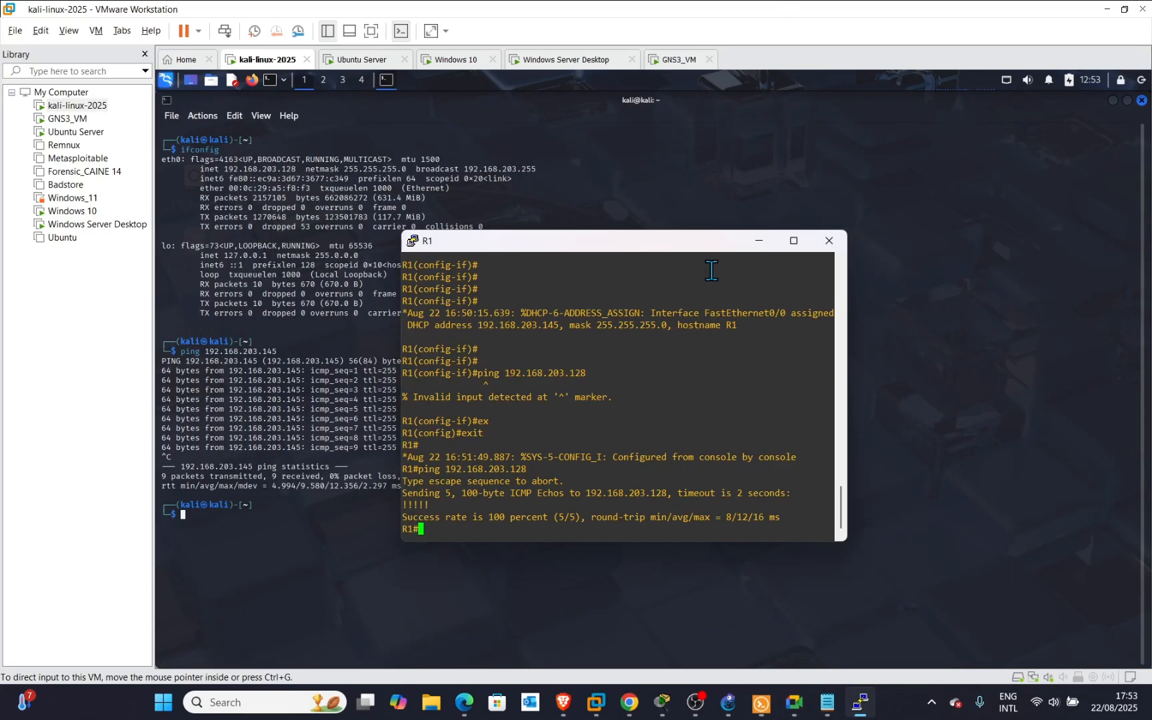
key(Return)
key(Return)
key(Return)
key(Return)
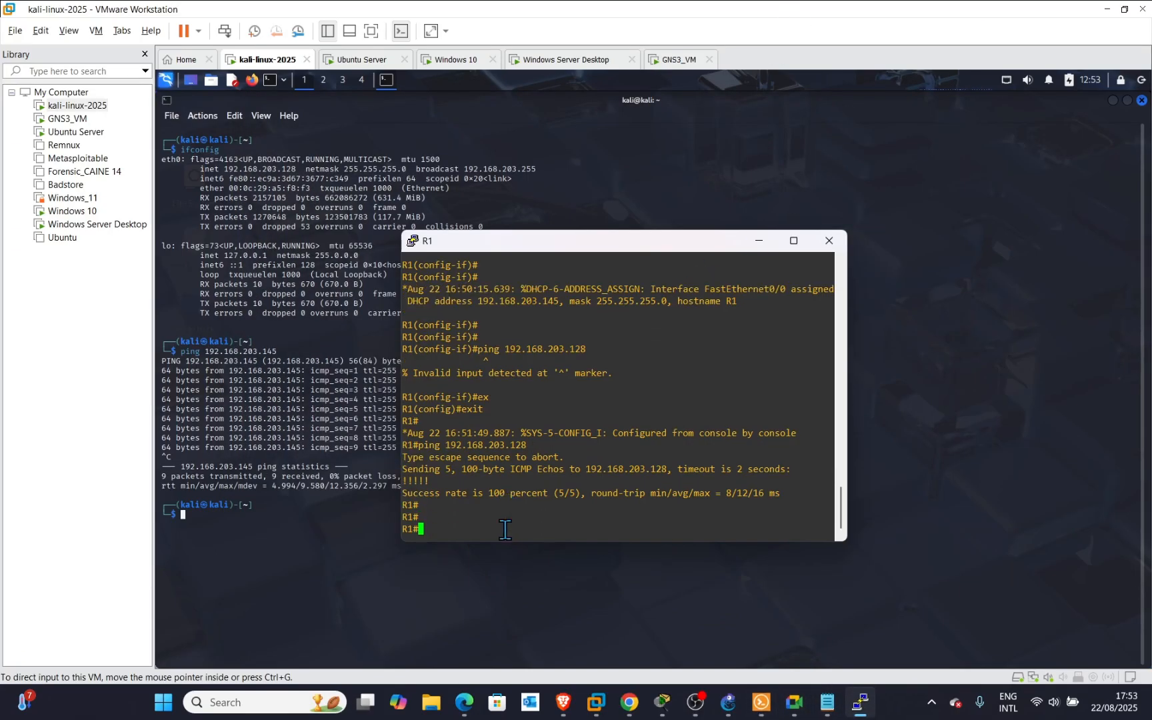
Ping 8.8.8.8 from R1, then hide the console to show the lab2.2 topology.
click(729, 702)
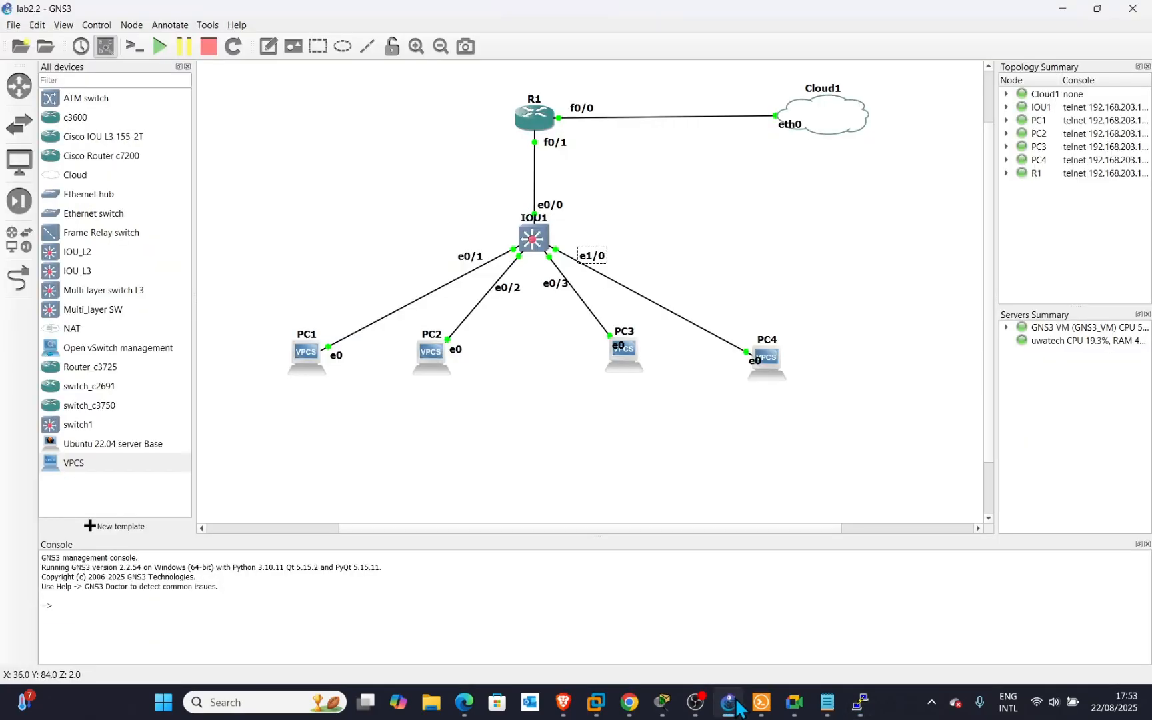
click(853, 697)
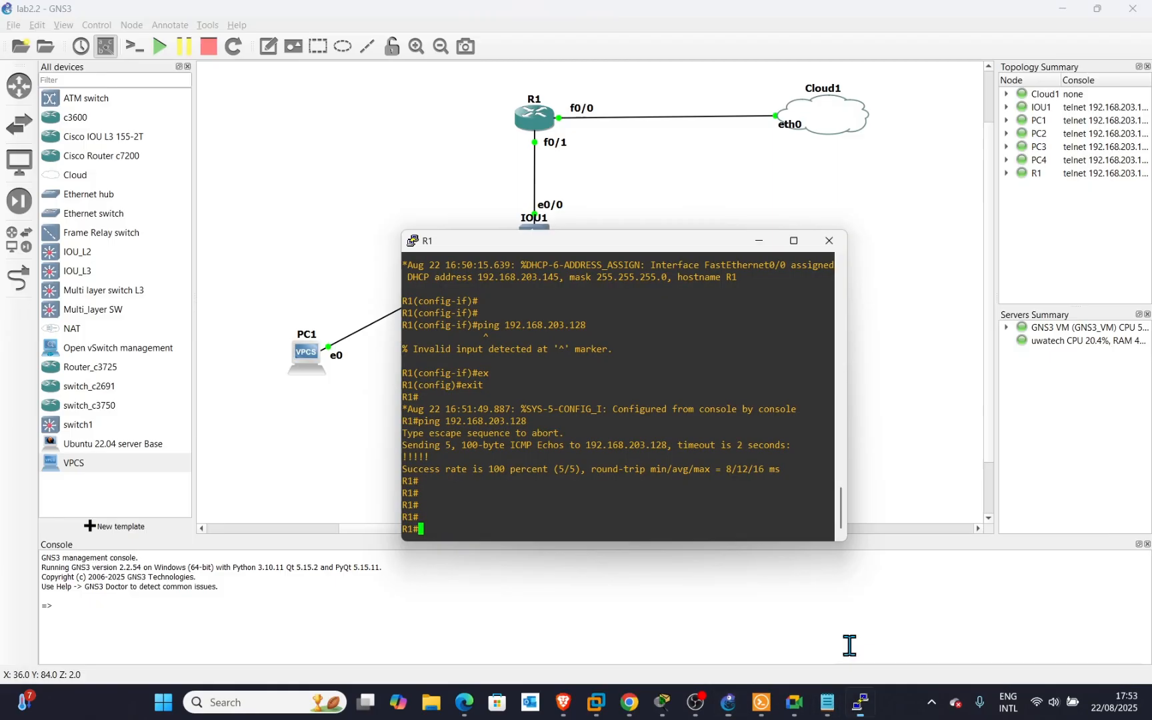
text(pi)
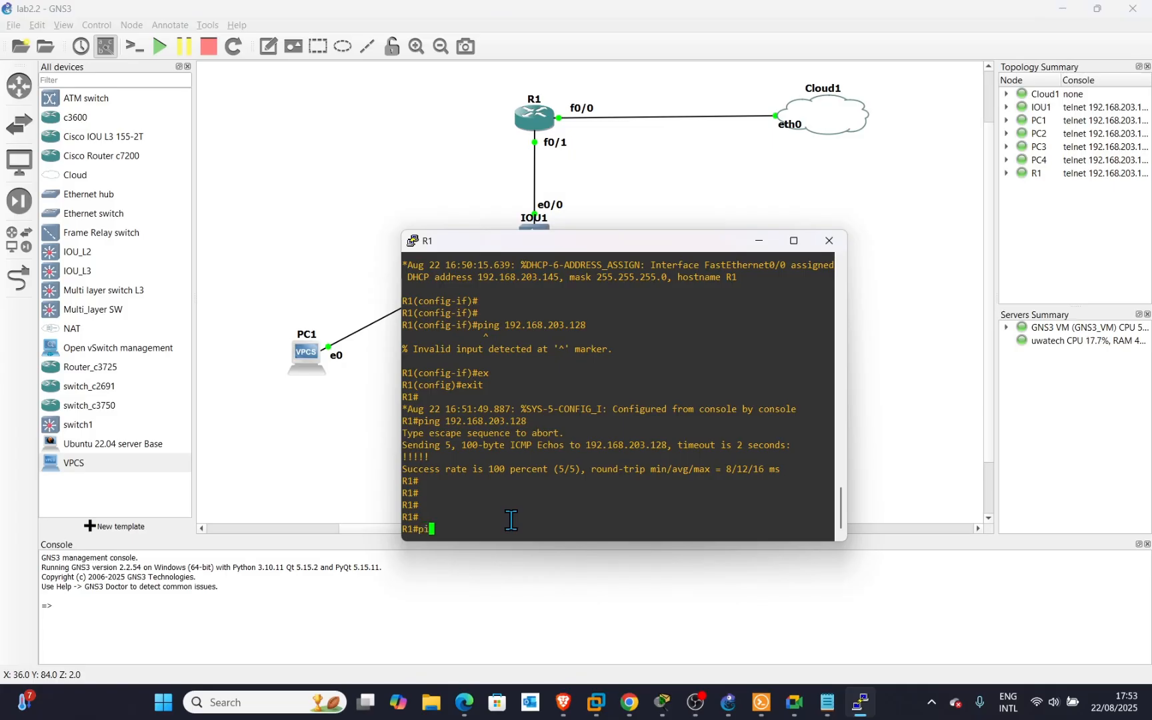
text(ng 8.8.8.8)
key(Return)
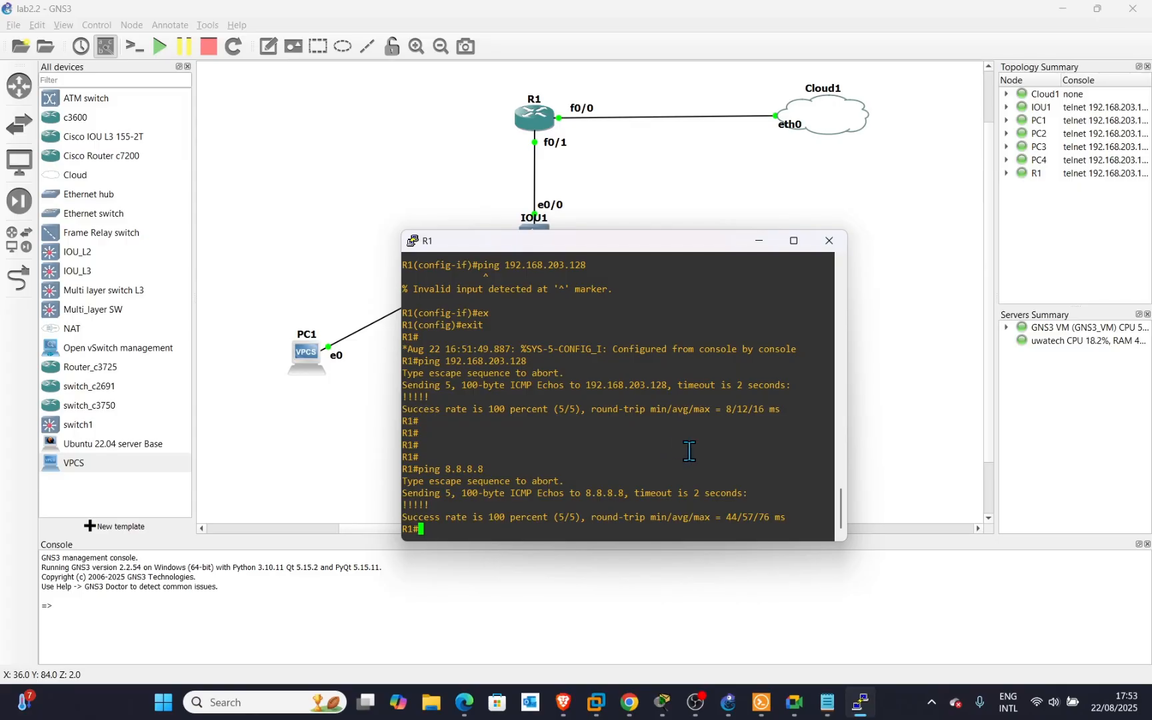
click(773, 240)
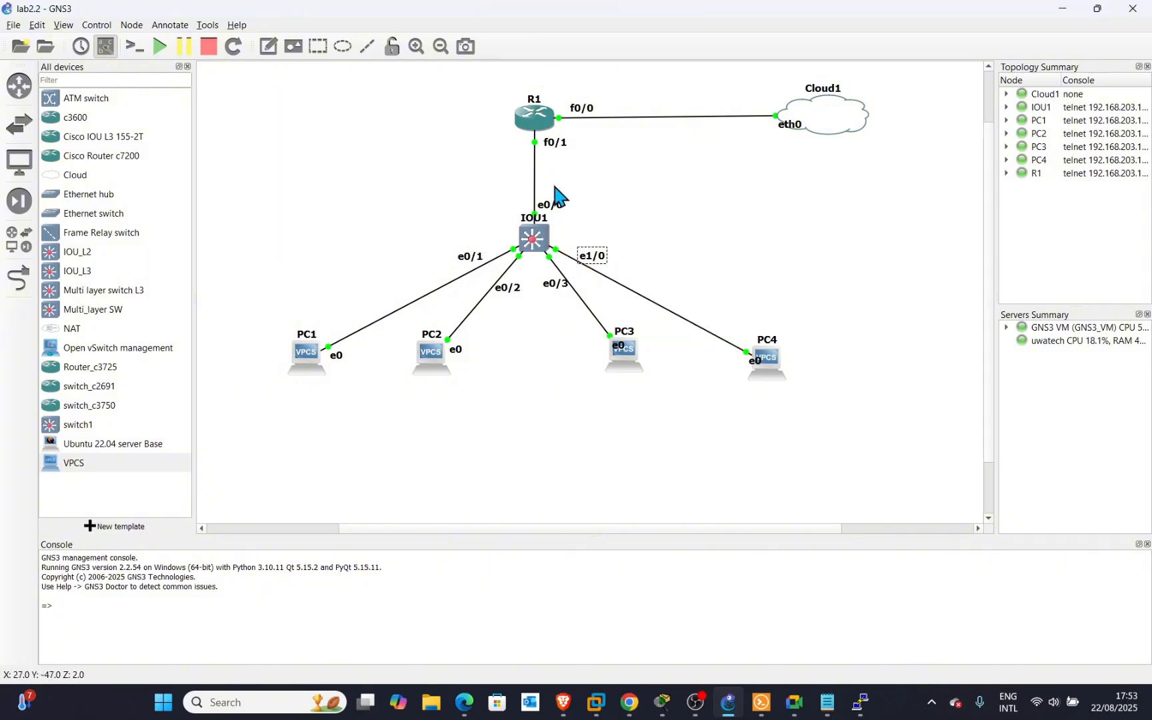
Open a console to IOU1, enter configuration mode and set hostname SW.
right_click(535, 240)
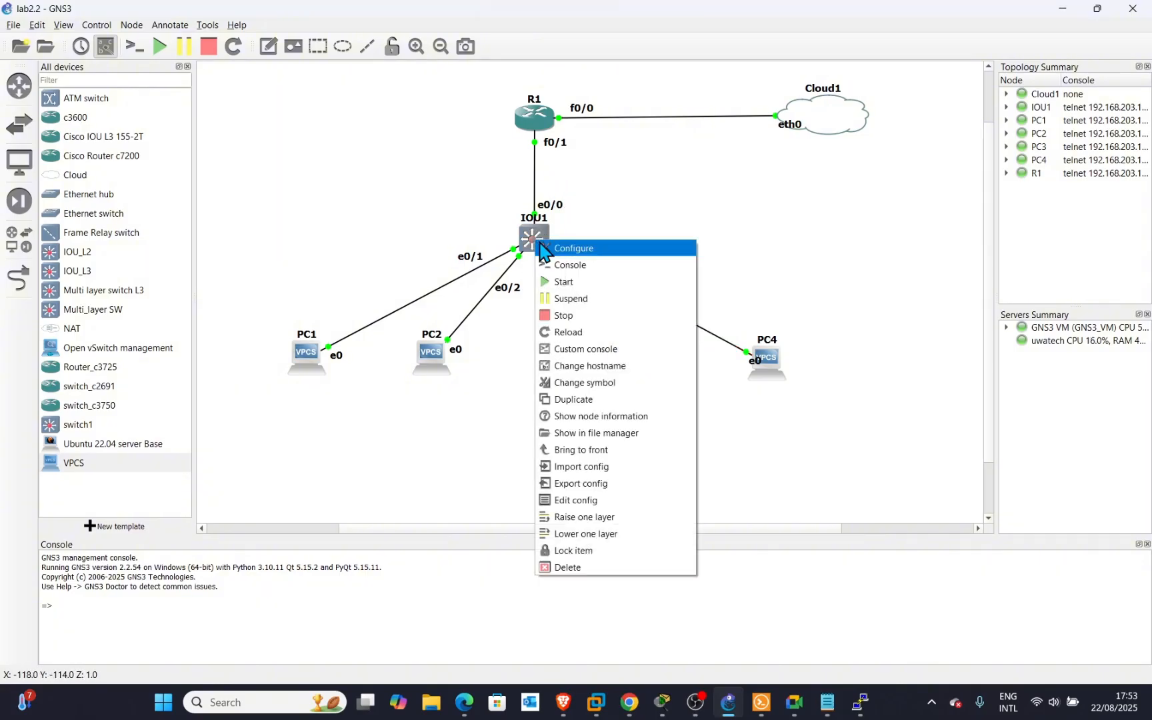
click(577, 266)
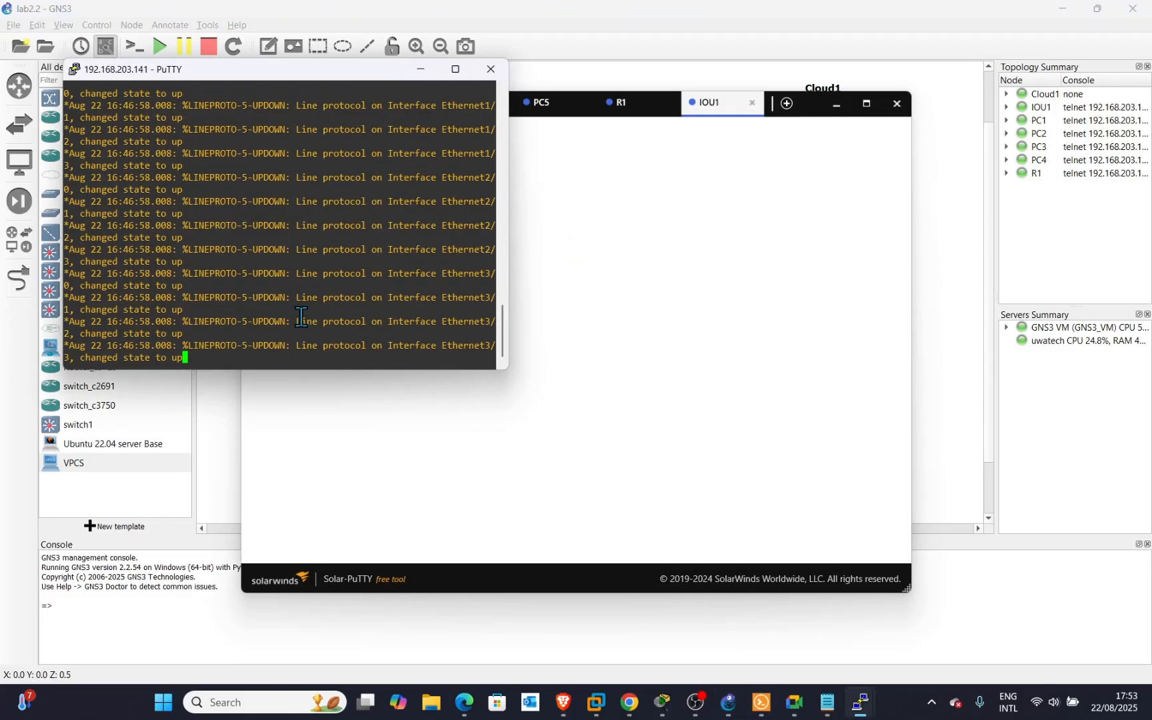
click(836, 105)
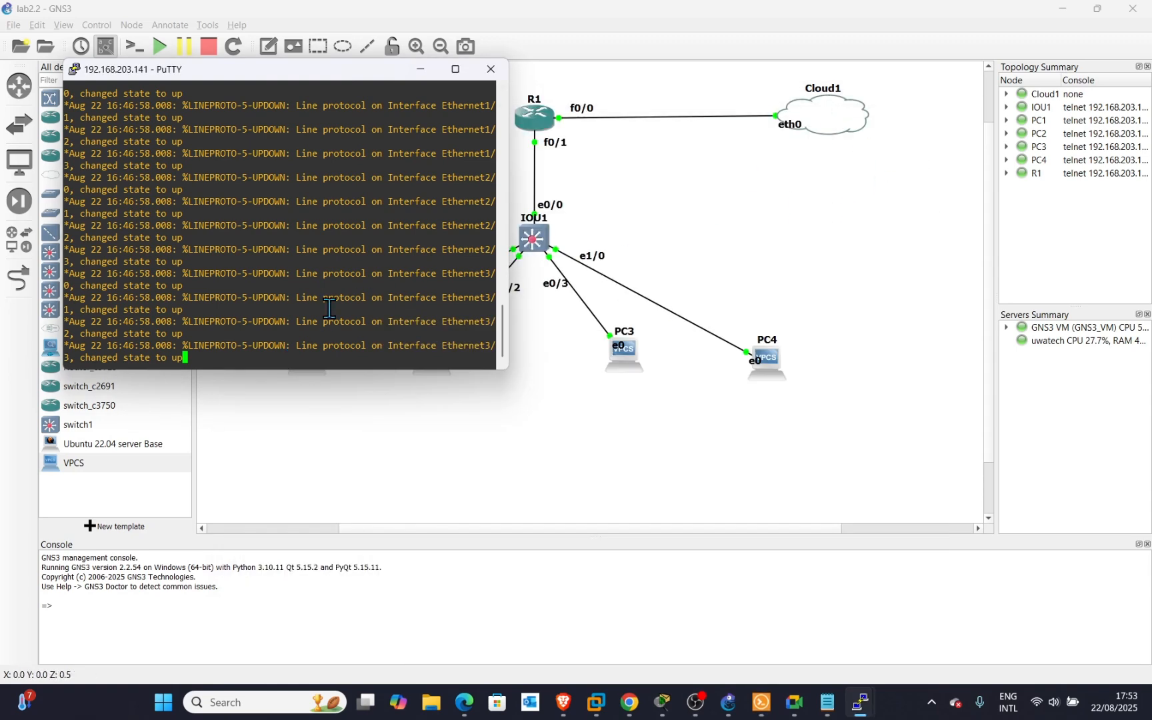
key(Return)
key(Return)
key(Return)
key(Return)
key(Return)
key(Return)
key(Return)
key(Return)
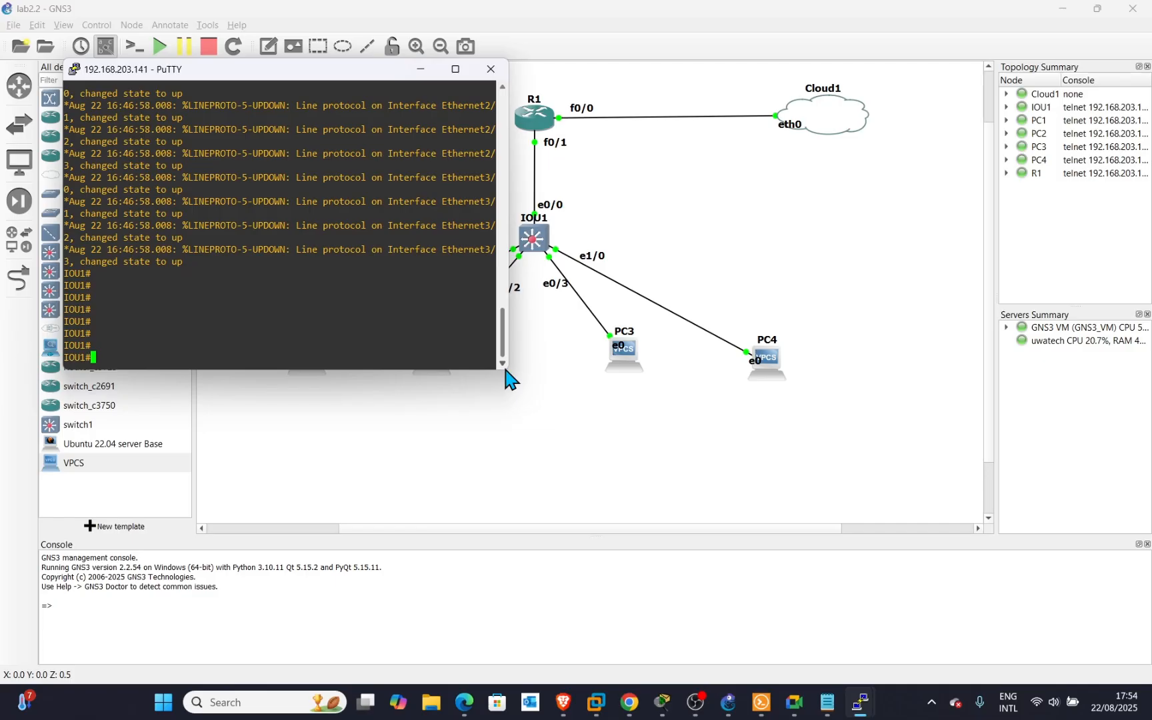
text(conf t)
key(Return)
key(Return)
key(Return)
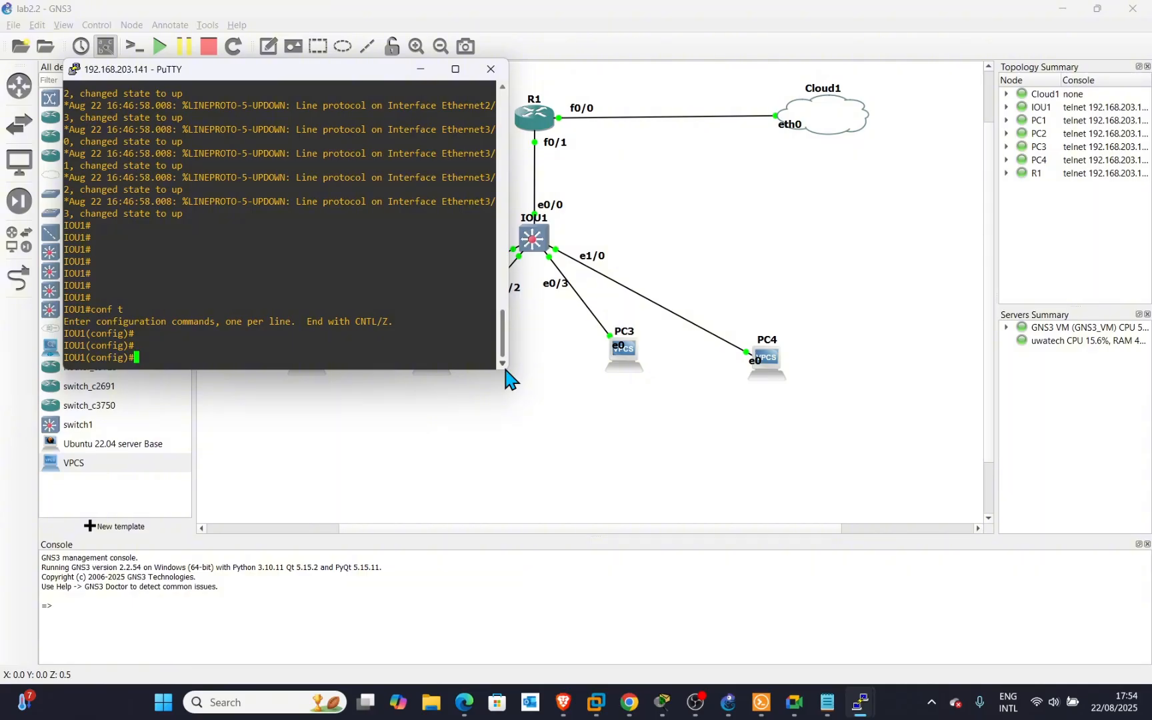
text(hostname Sw)
key(Return)
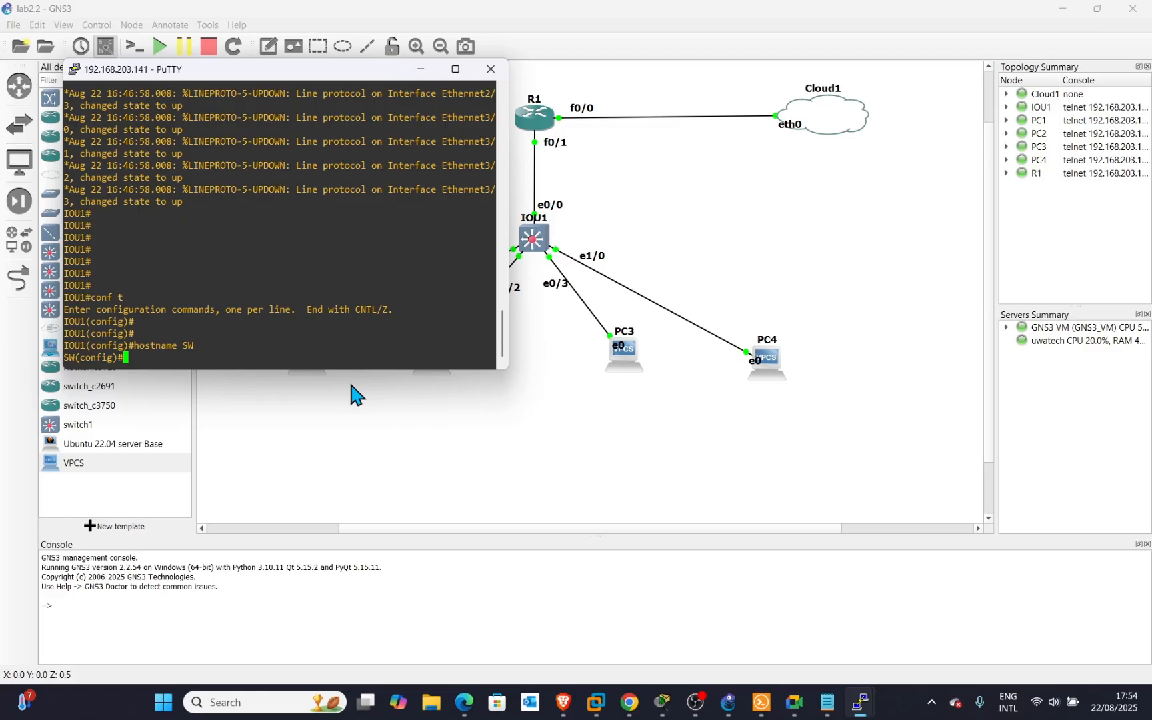
Create VLAN 10 named IT and VLAN 20 named Sales.
text(vlan 10)
key(Return)
text(n)
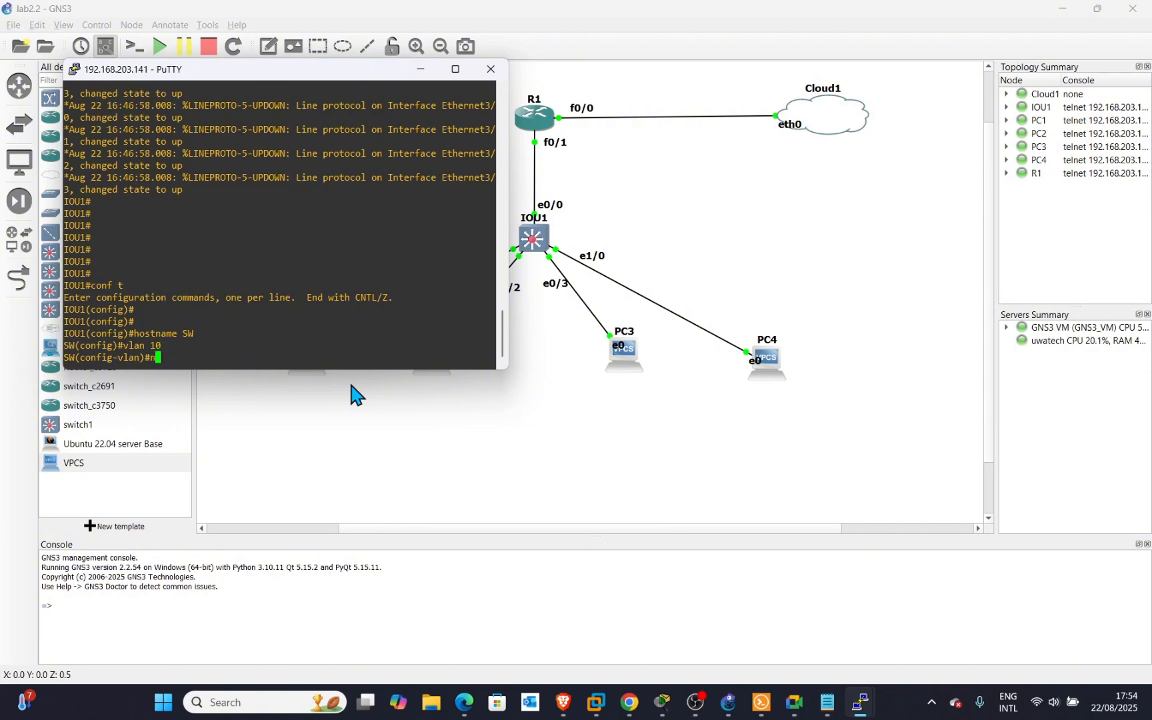
text(ame IT)
key(Return)
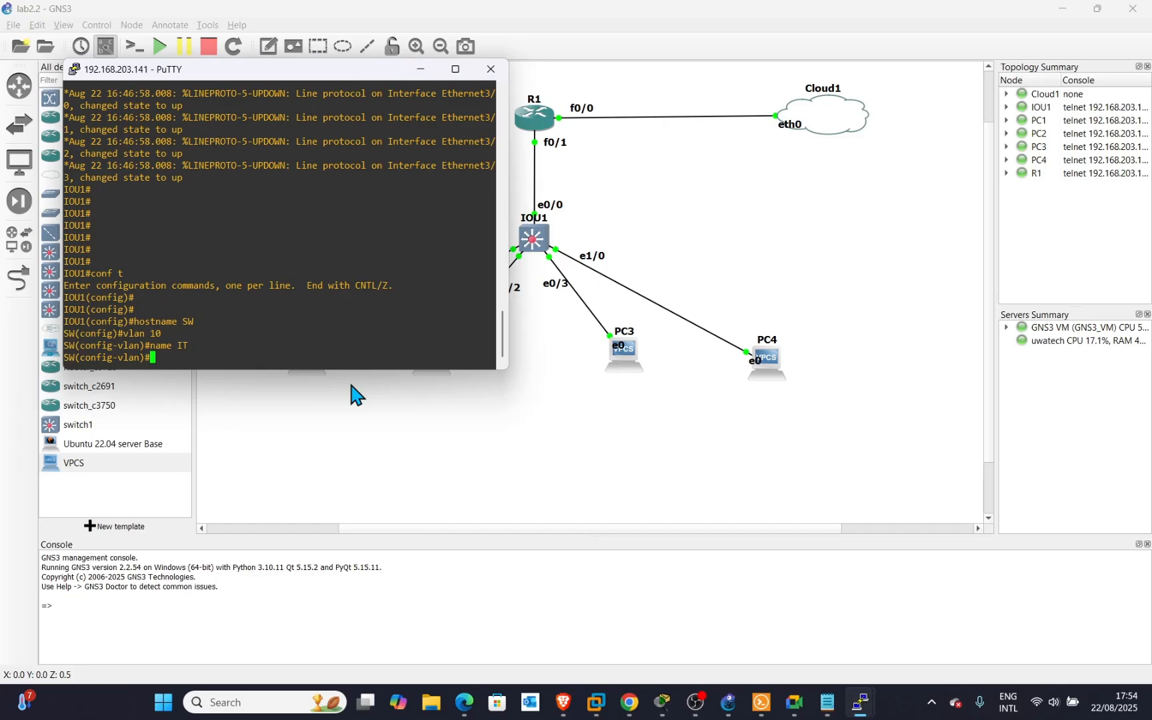
key(Up)
key(Up)
key(BackSpace)
key(BackSpace)
text(20)
key(Return)
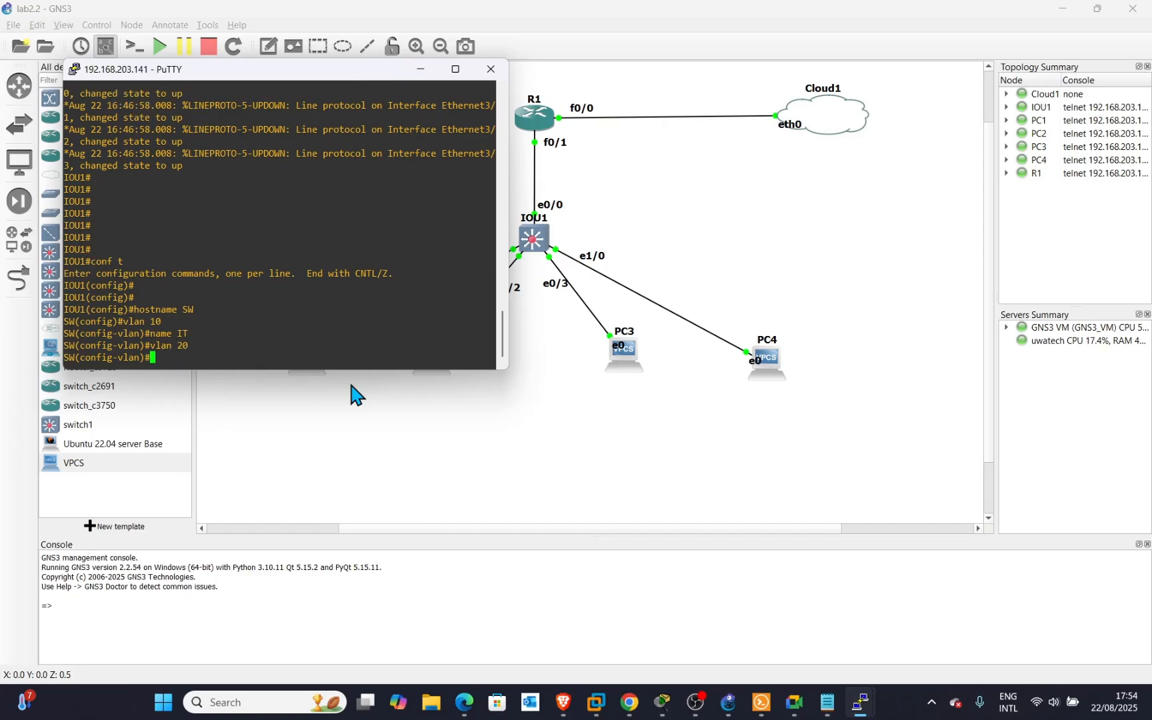
text(name Sales)
key(Return)
key(Return)
key(Return)
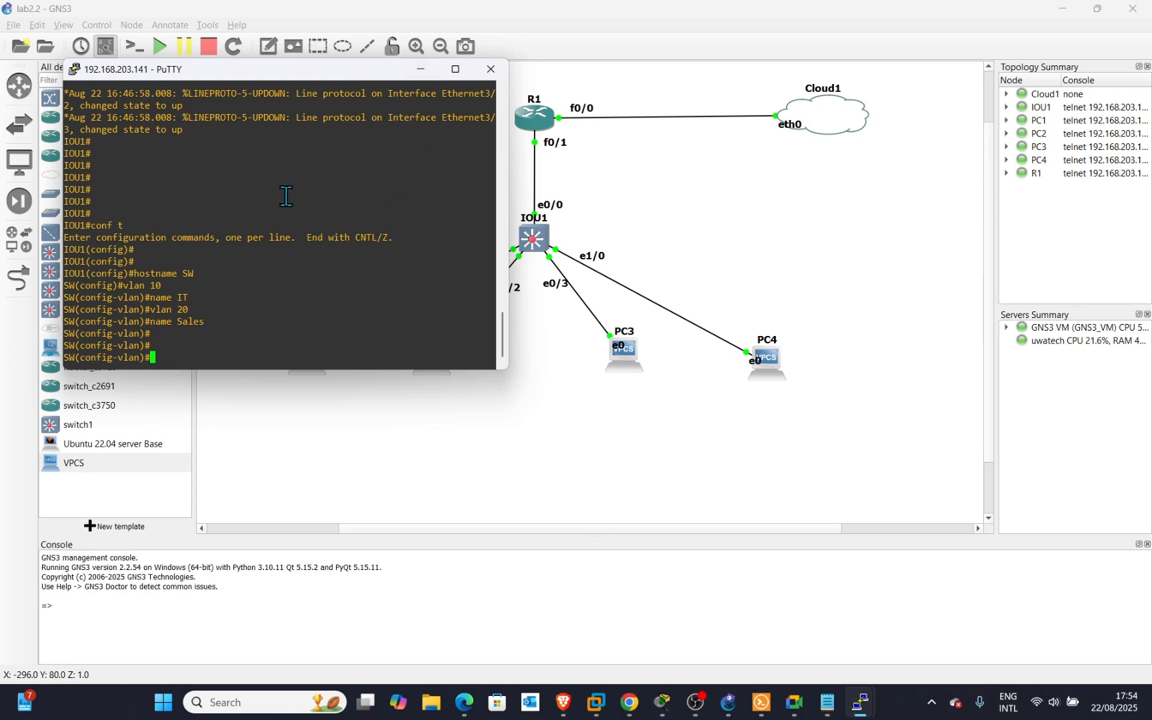
Add a VPCS host PC5 on the GNS3 VM server and place it below IOU1.
click(420, 70)
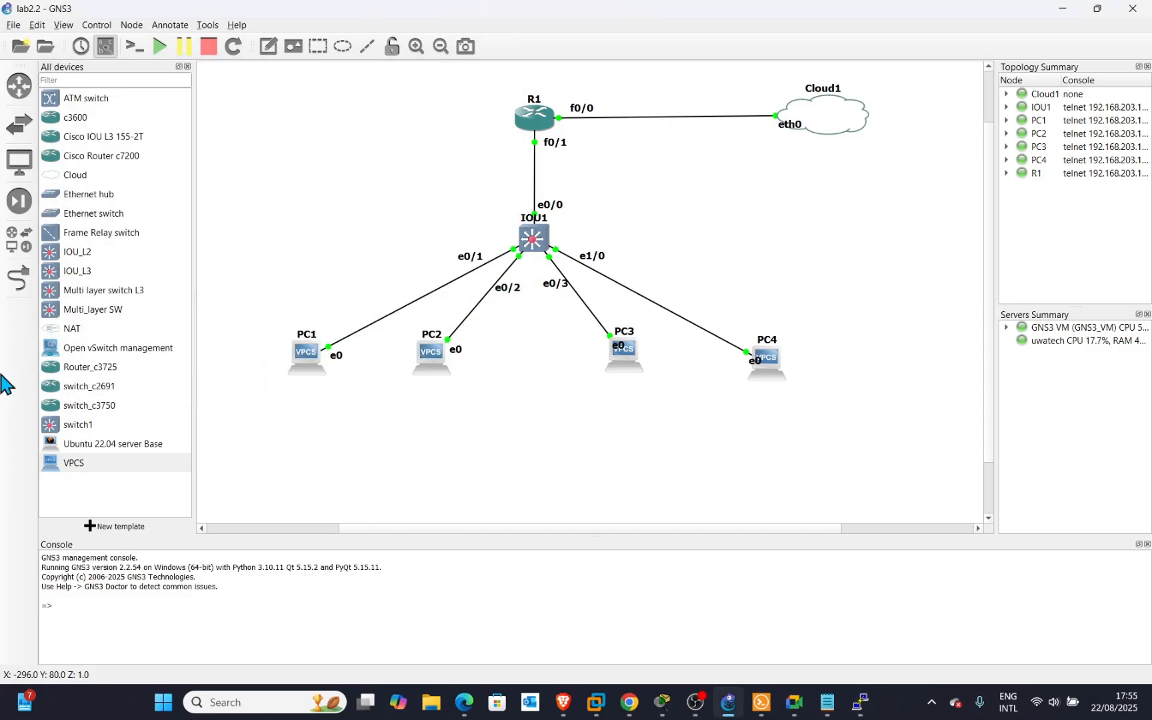
drag(68, 464, 538, 475)
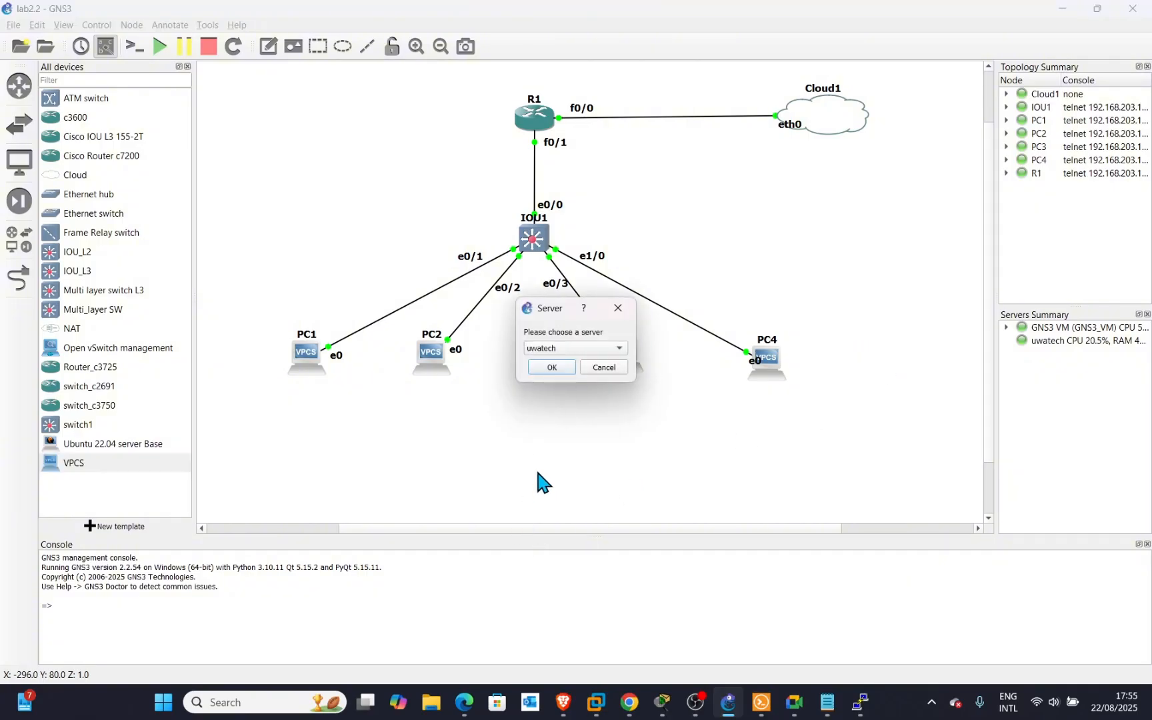
click(557, 349)
click(560, 363)
click(553, 367)
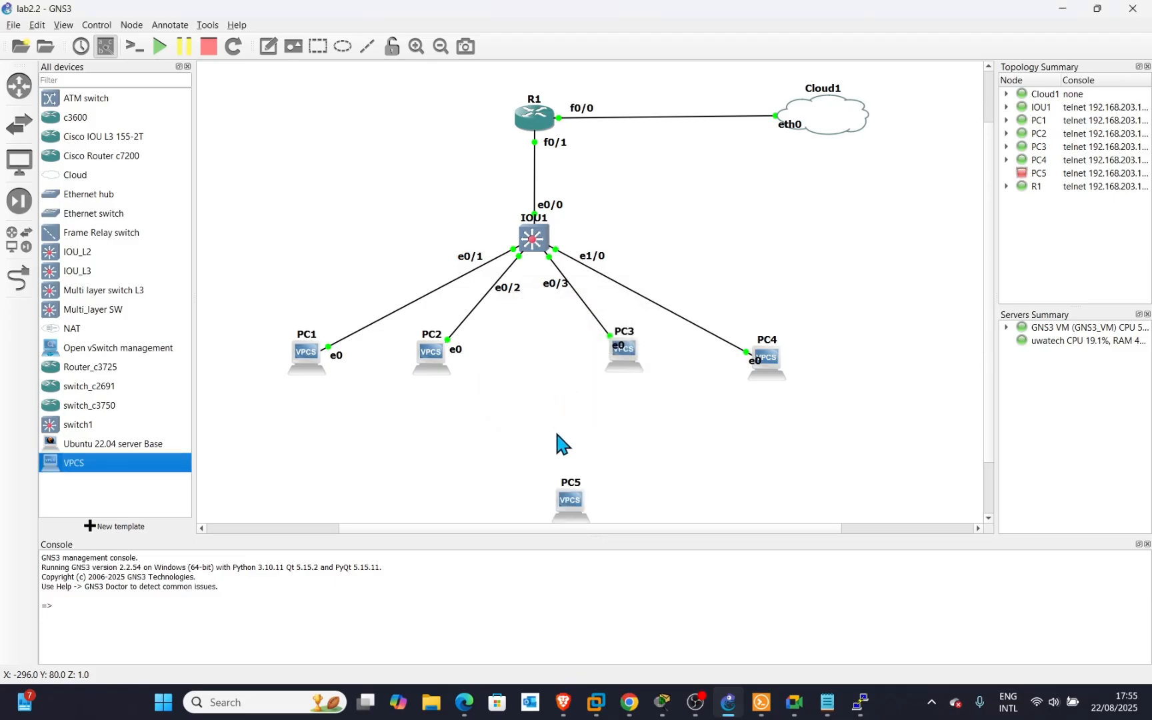
drag(573, 504, 549, 480)
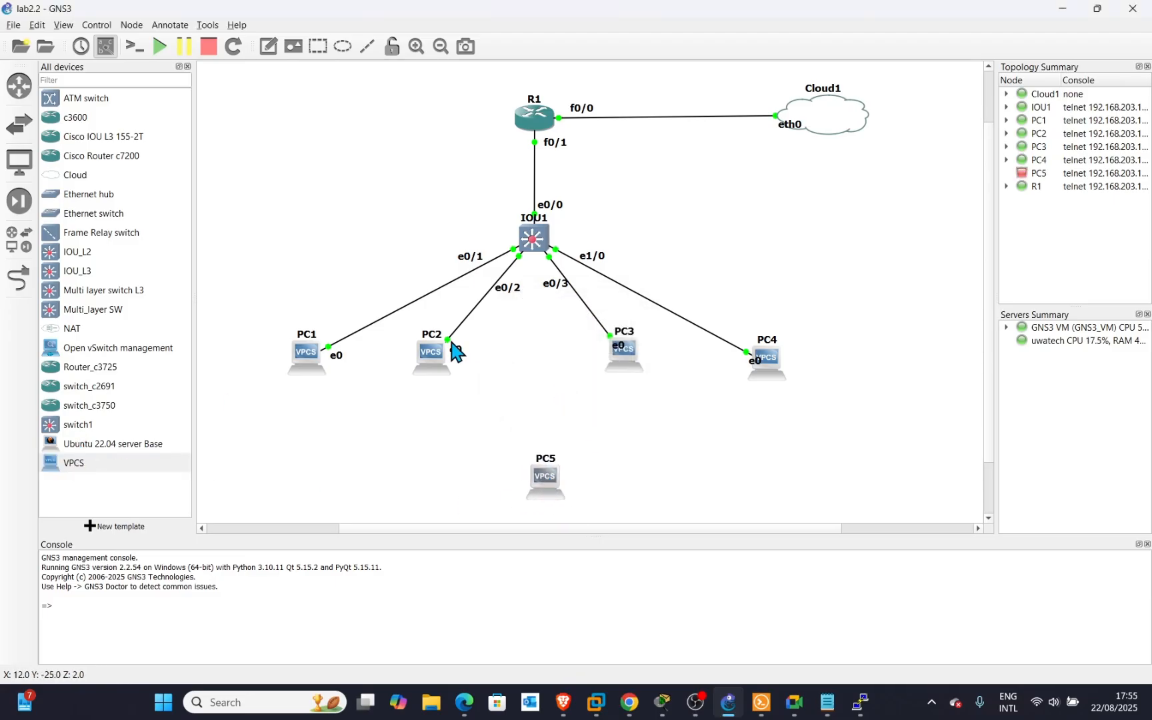
Link IOU1 Ethernet1/1 to PC5 Ethernet0, start PC5, and move the e1/1 label onto the link.
click(19, 278)
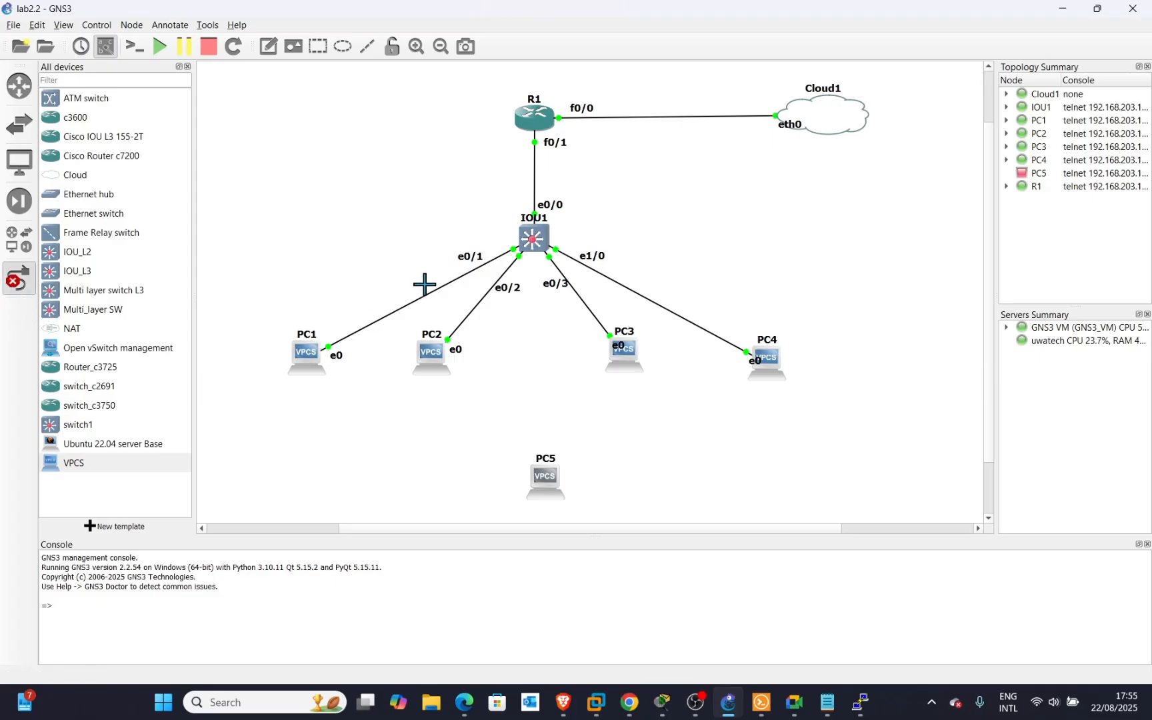
click(535, 255)
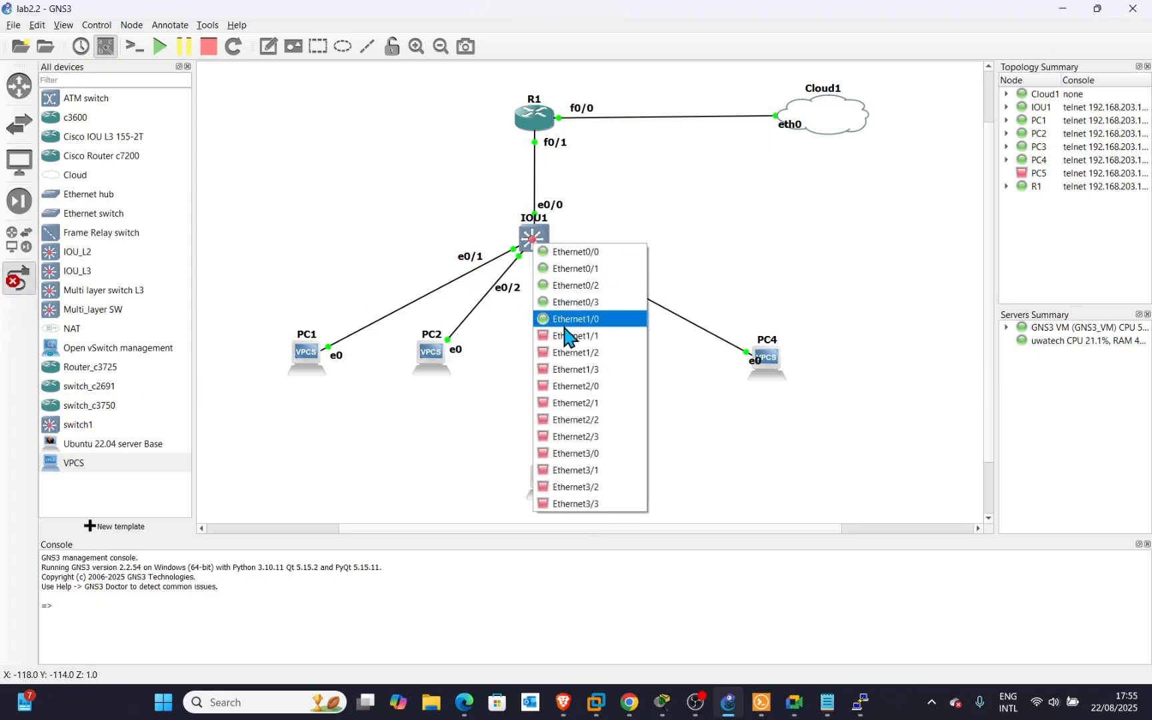
key(Escape)
click(546, 478)
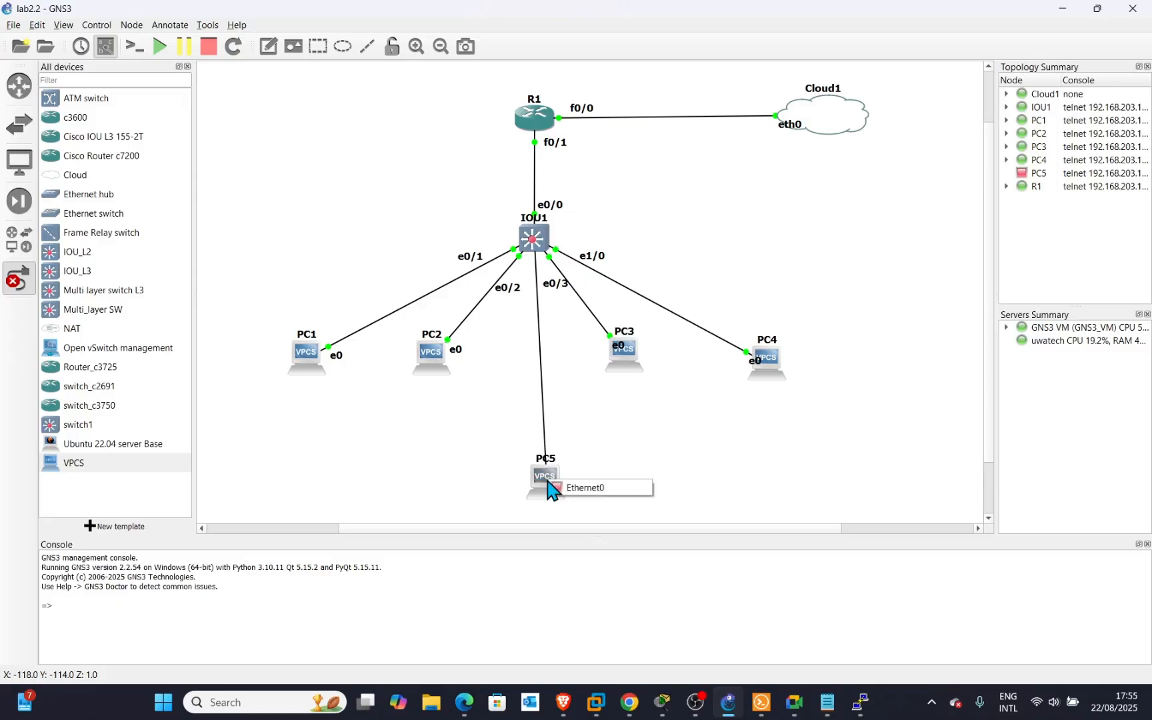
click(565, 491)
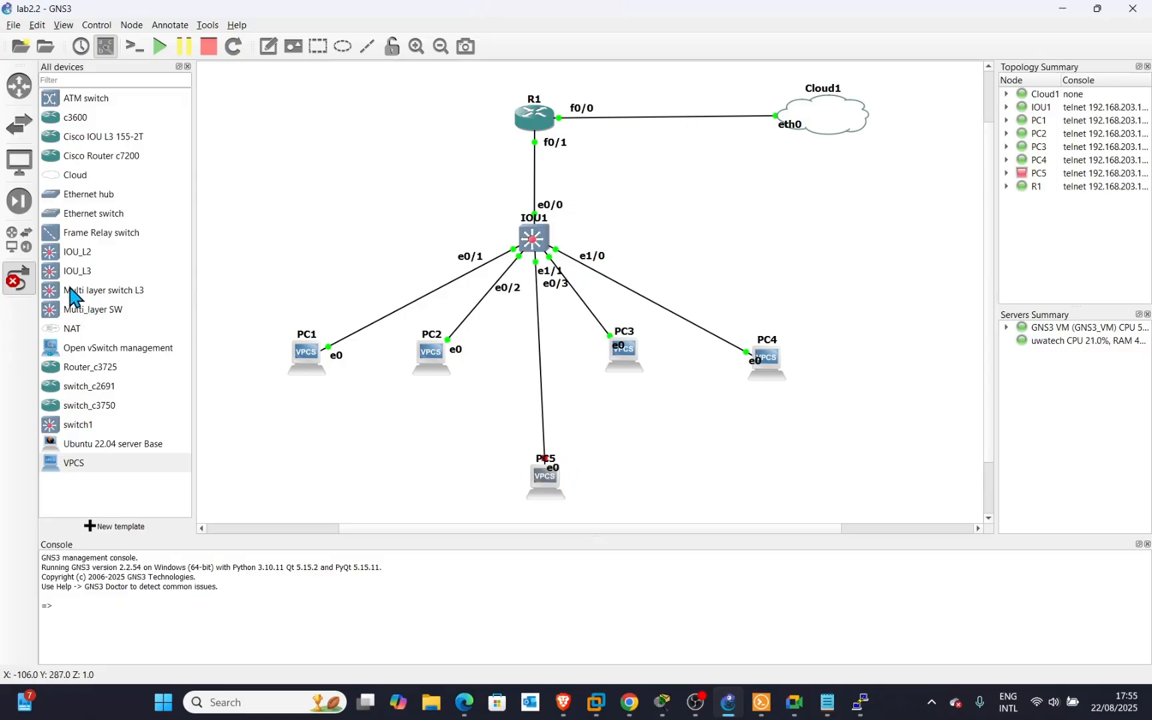
click(26, 278)
drag(543, 485, 534, 470)
right_click(534, 469)
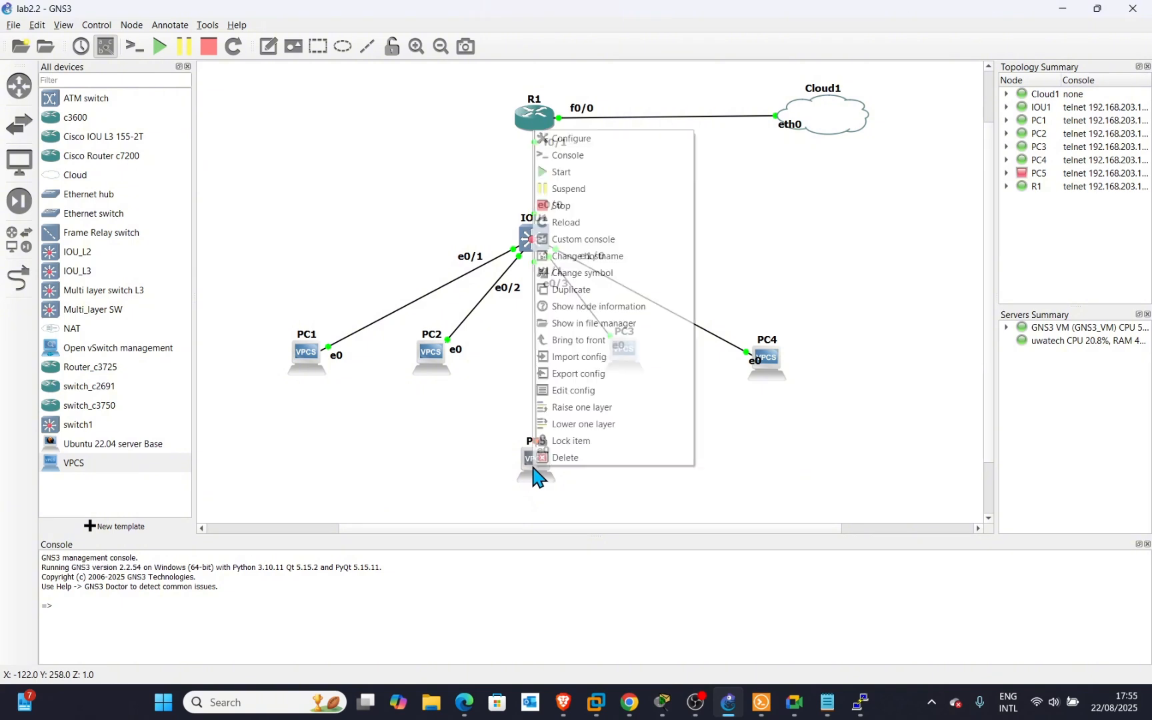
click(564, 172)
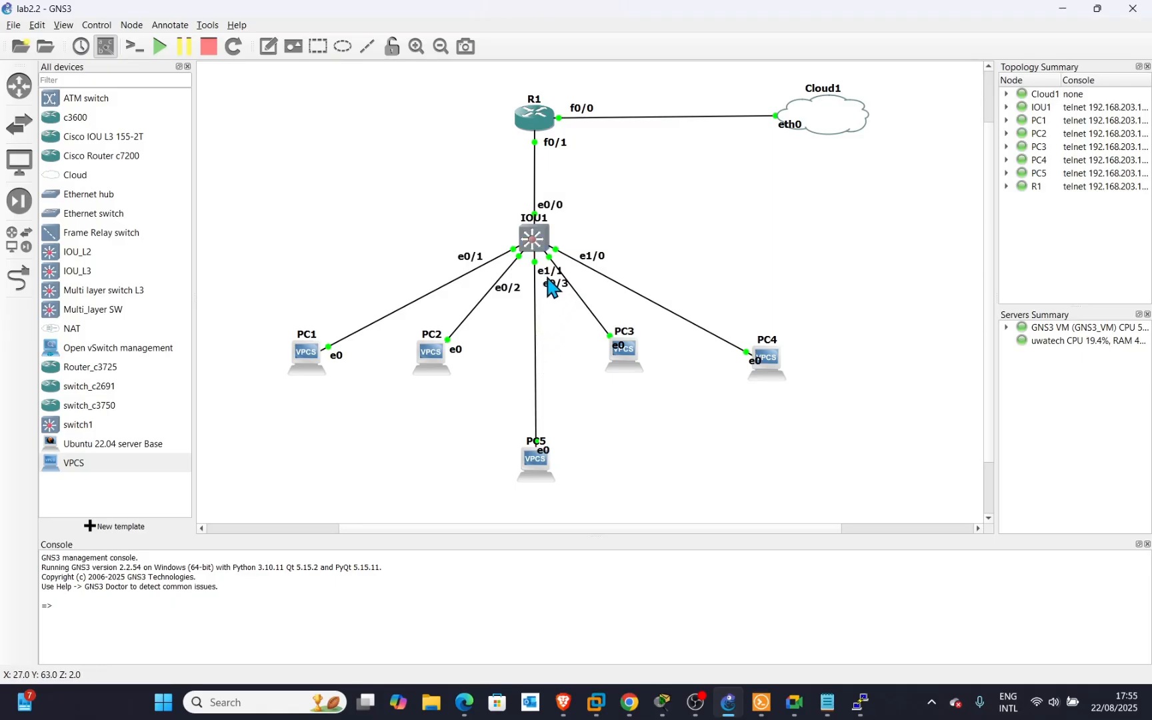
drag(546, 275, 517, 399)
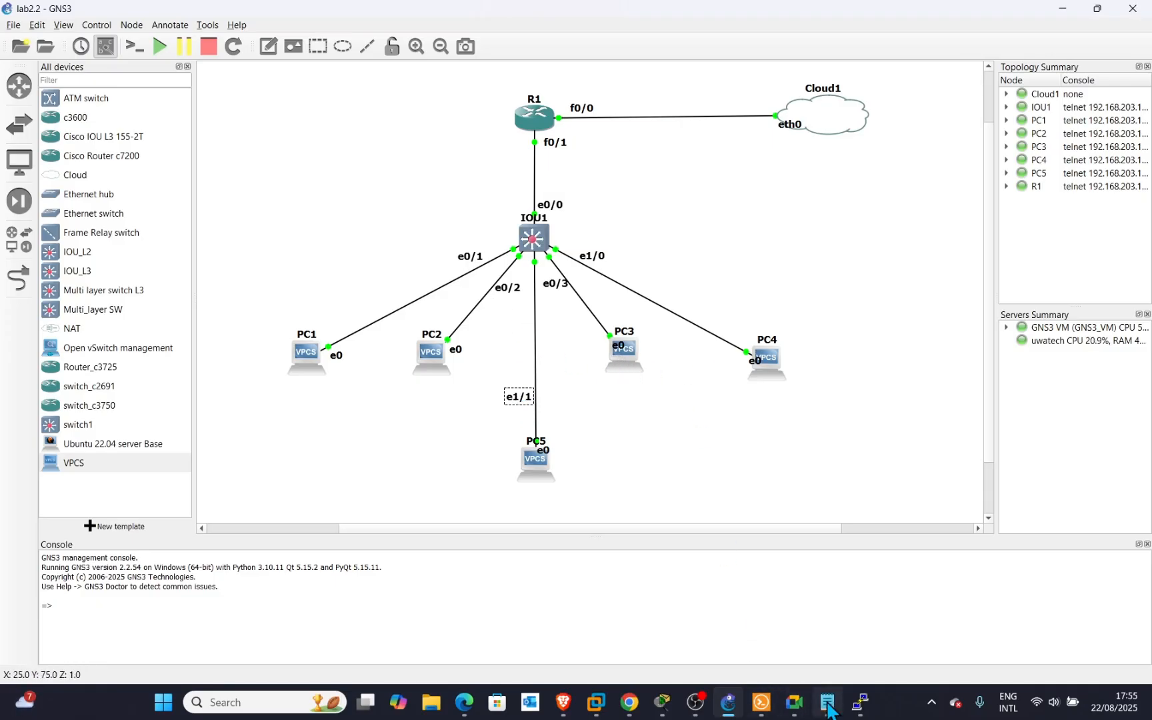
Create VLAN 30 named Admin by editing the recalled vlan and name commands.
mouse_move(860, 703)
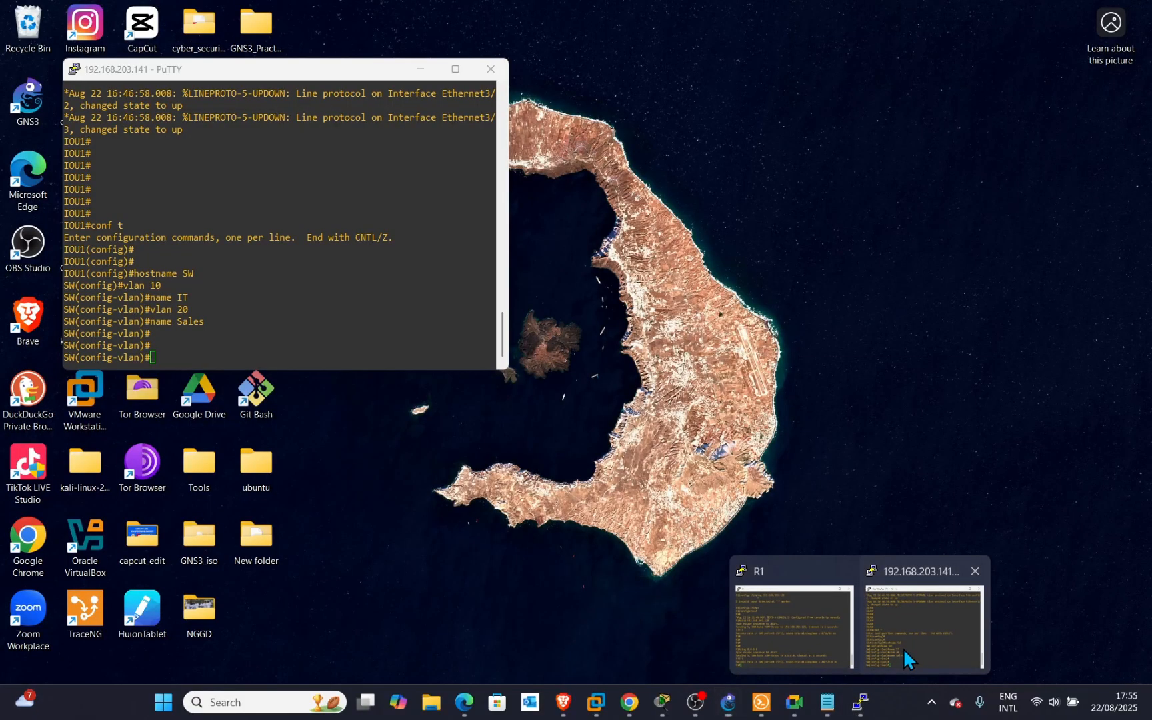
click(903, 648)
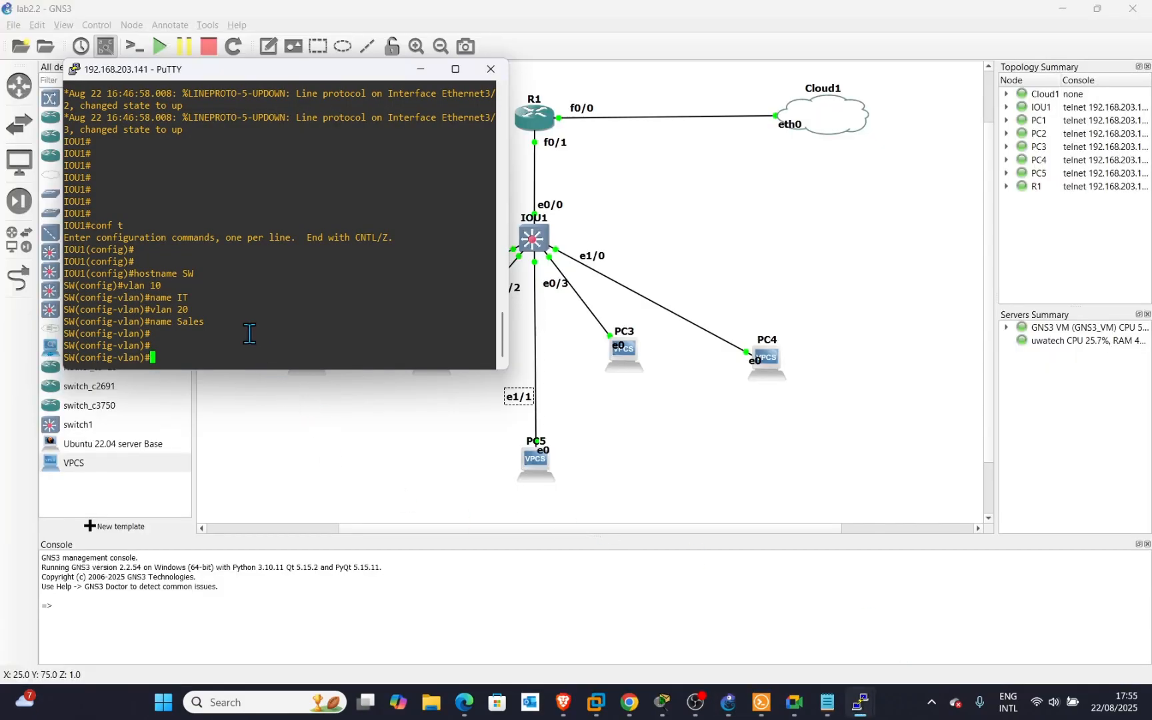
key(Up)
key(Up)
key(BackSpace)
key(BackSpace)
text(30)
key(Return)
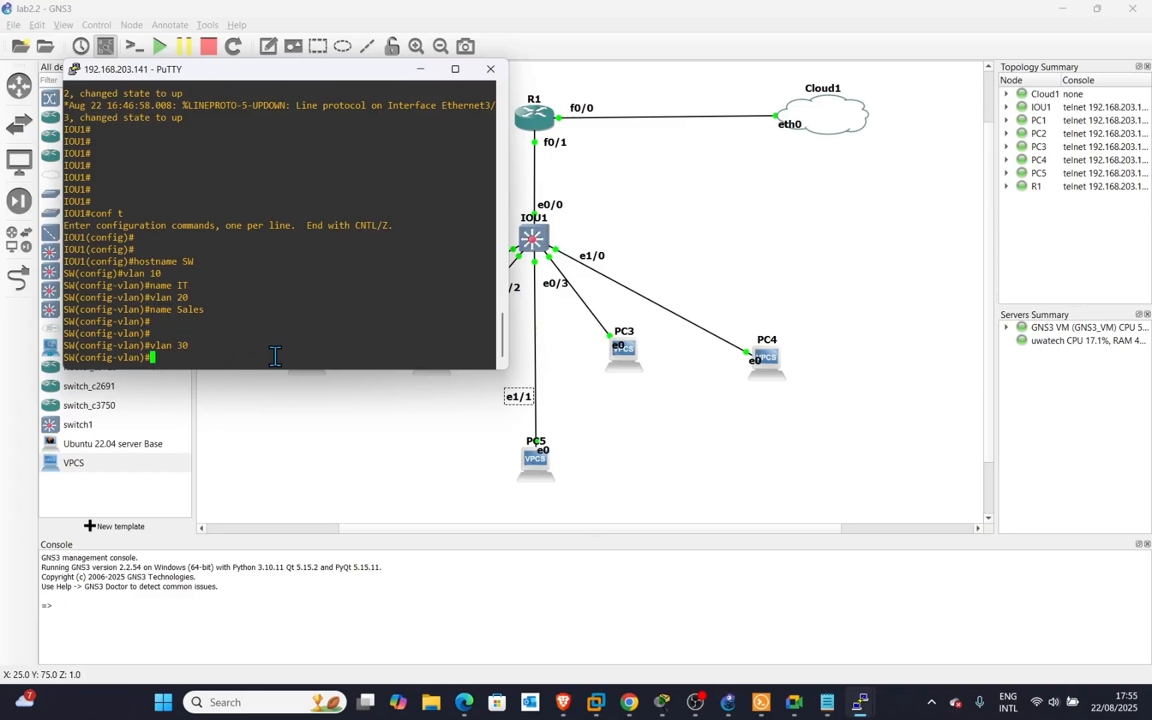
key(Up)
key(Up)
key(BackSpace)
key(BackSpace)
key(BackSpace)
key(BackSpace)
key(BackSpace)
text(Admin)
key(Return)
key(Return)
key(Return)
key(Return)
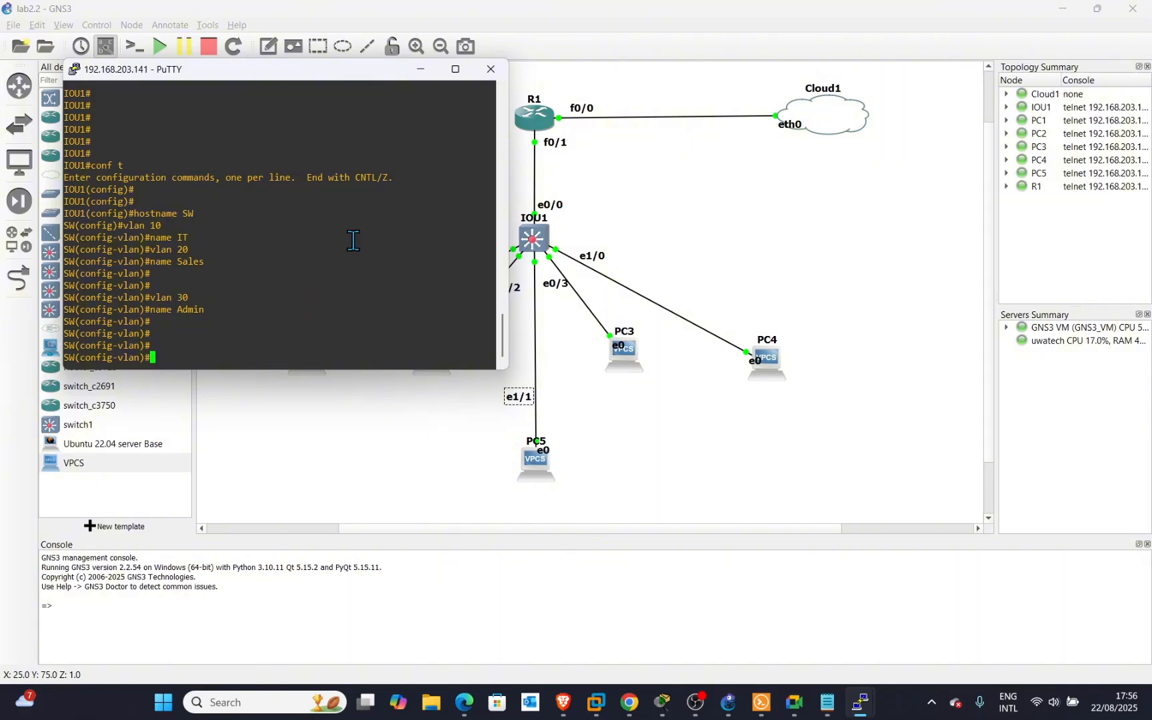
Move the terminal aside to reveal PC1–PC3, exit VLAN mode, and begin an interface command.
drag(361, 72, 906, 161)
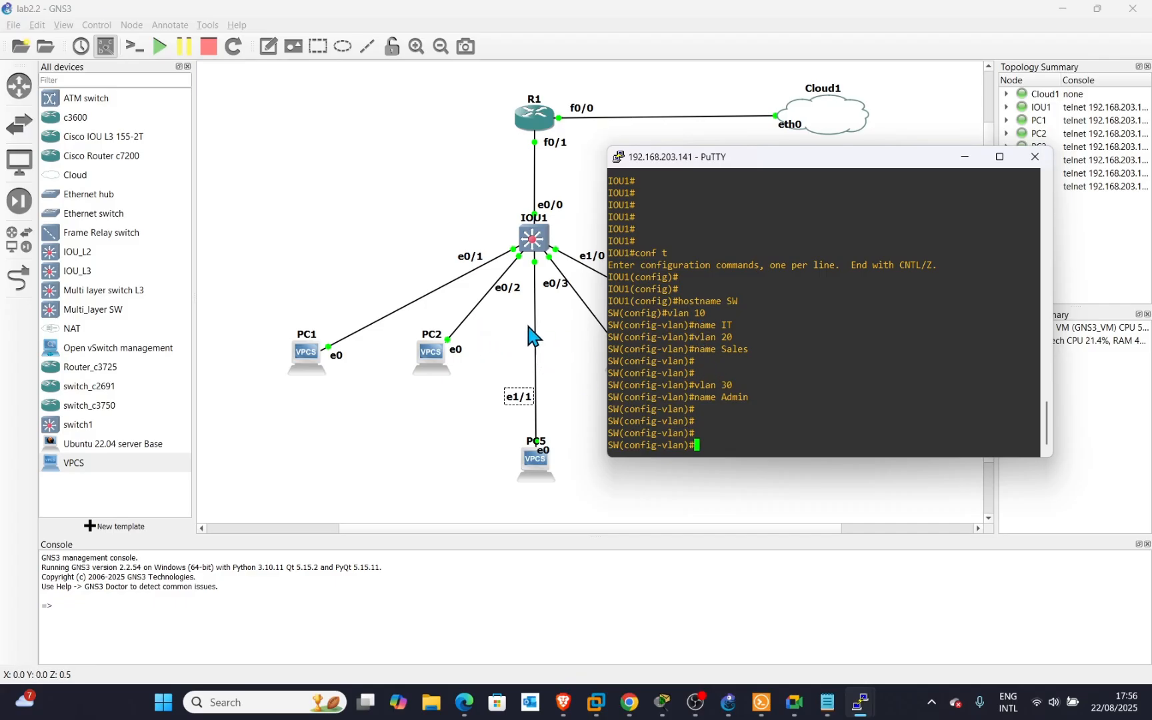
drag(772, 161, 895, 186)
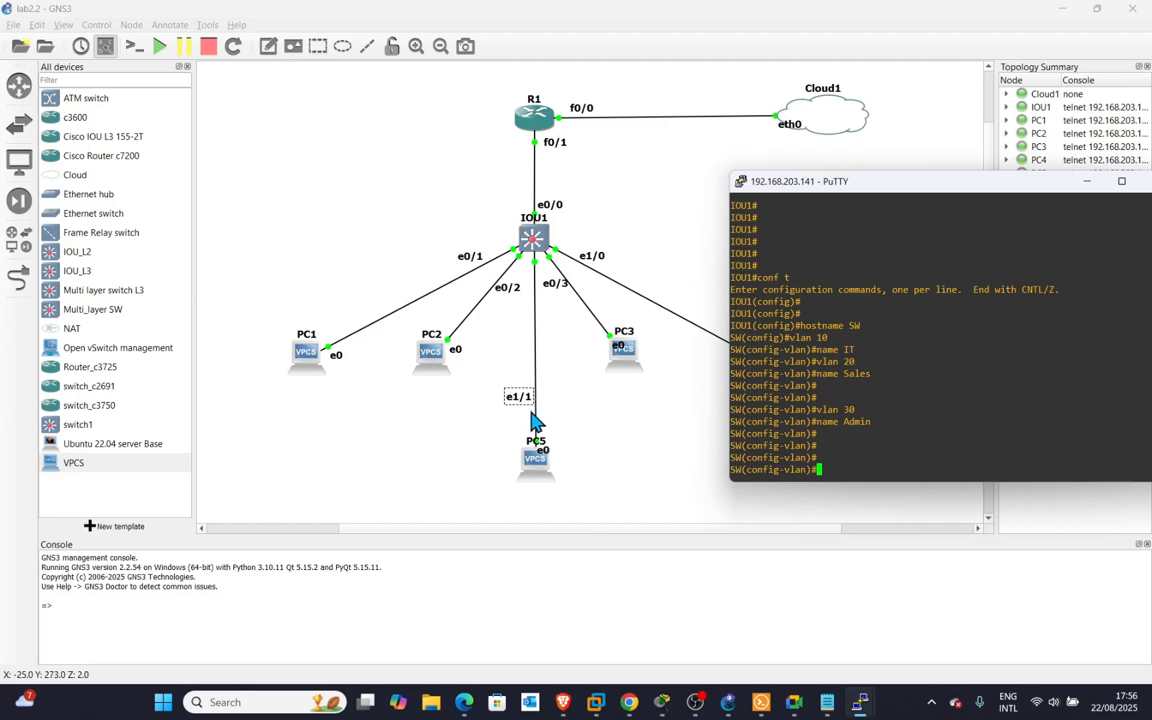
drag(899, 183, 778, 166)
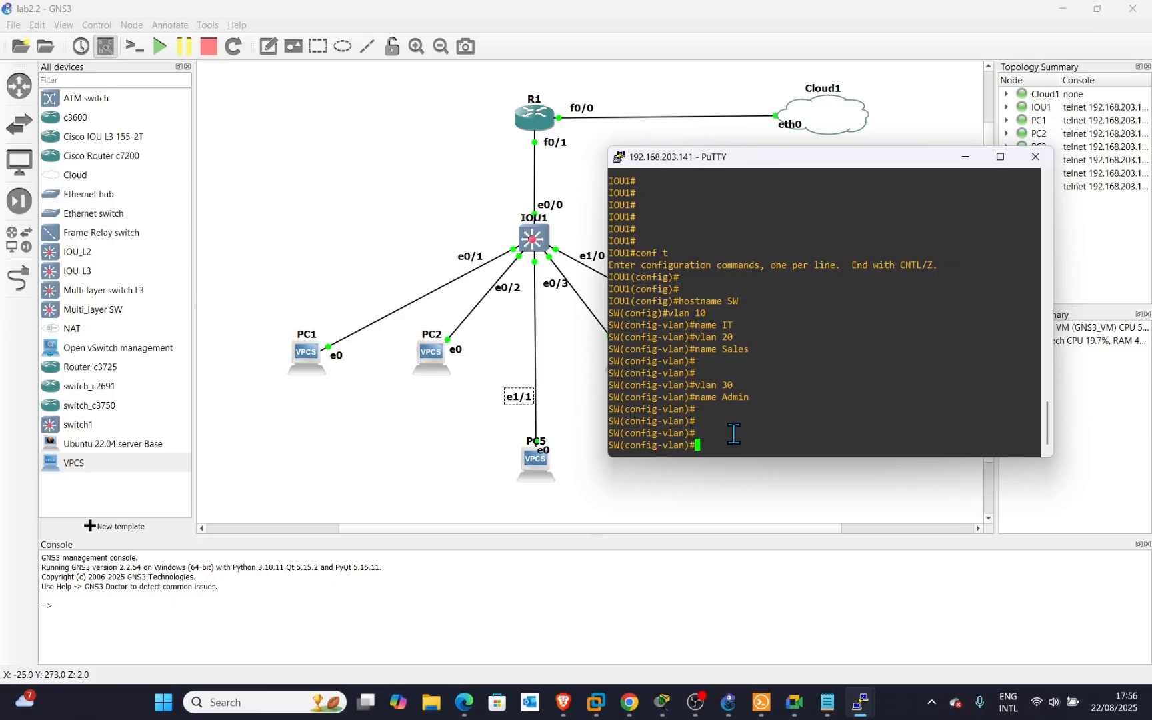
key(Return)
key(Return)
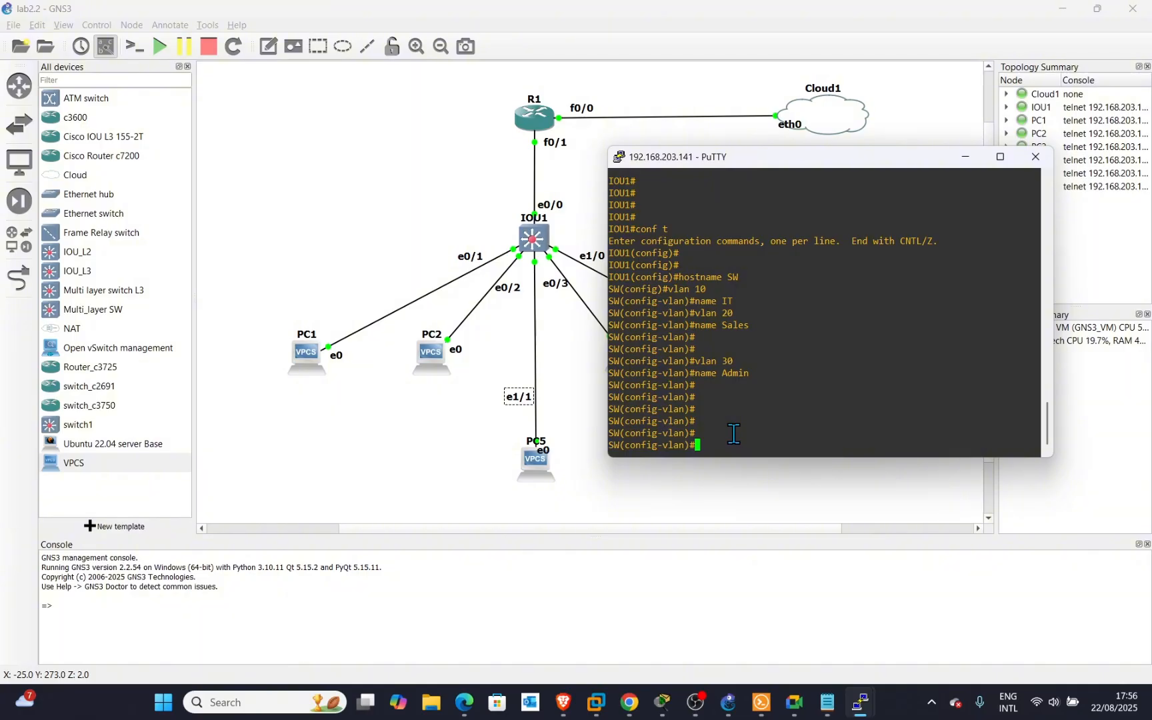
text(ex)
key(Return)
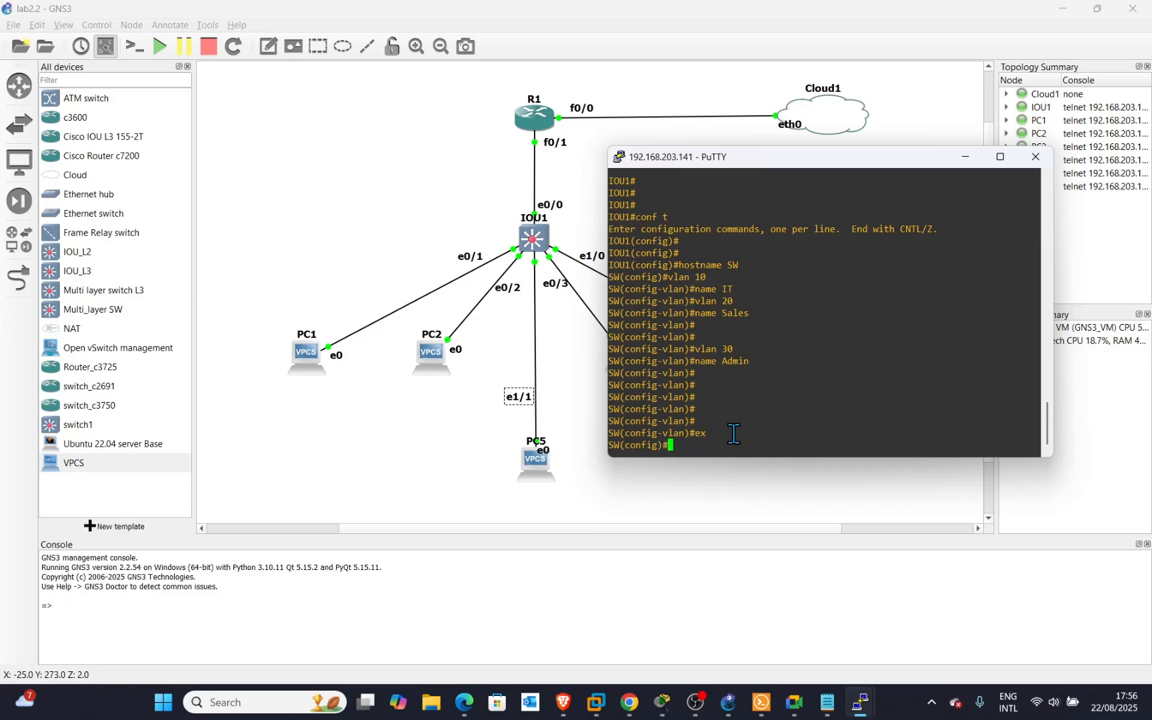
key(Return)
key(Return)
key(Return)
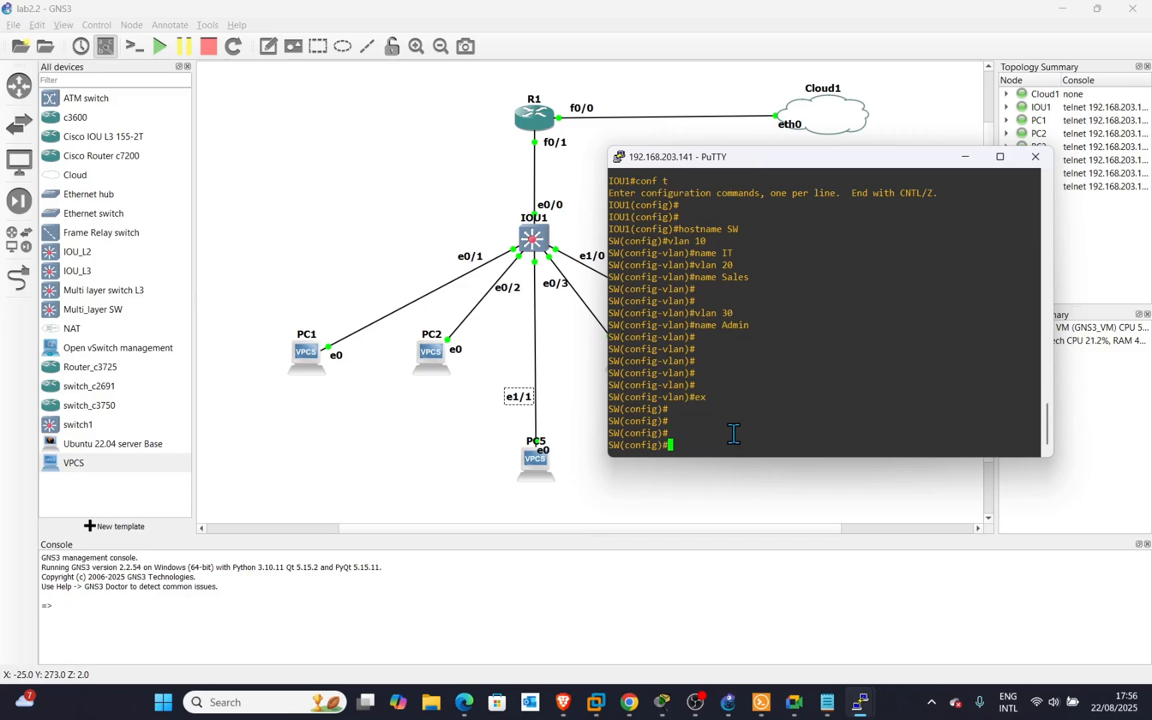
text(interf)
key(Tab)
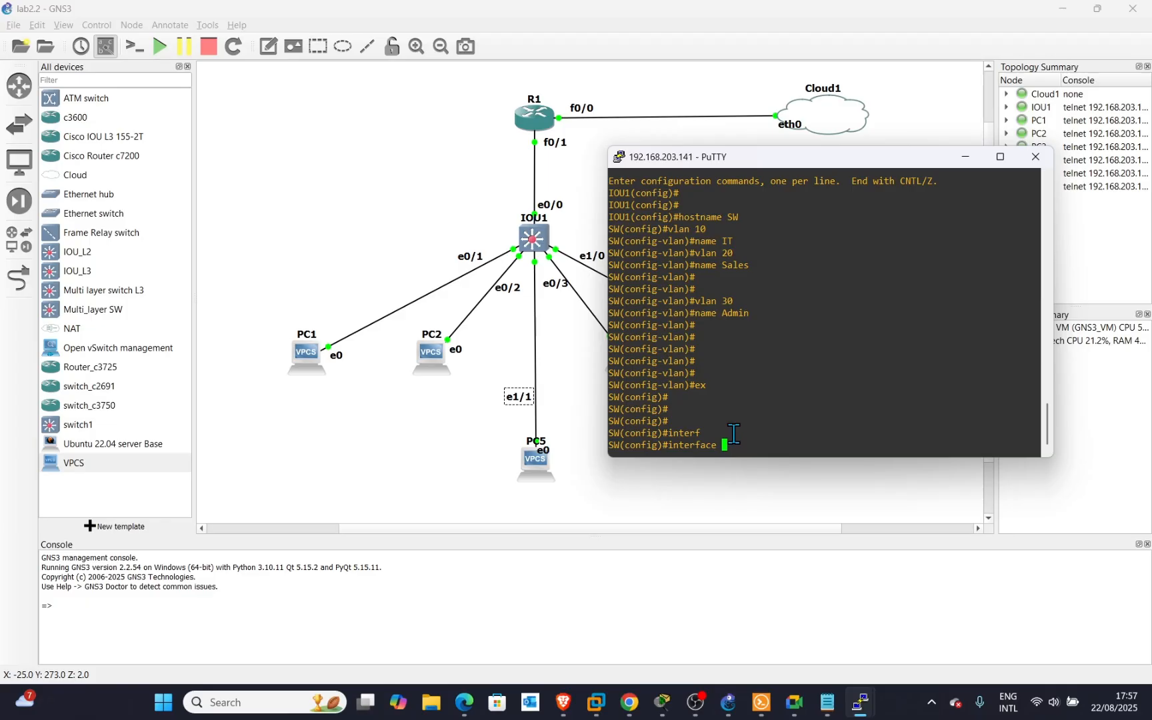
Enter interface e0/1 and set it to switchport mode access.
text(f)
key(BackSpace)
text(e0/1)
key(Return)
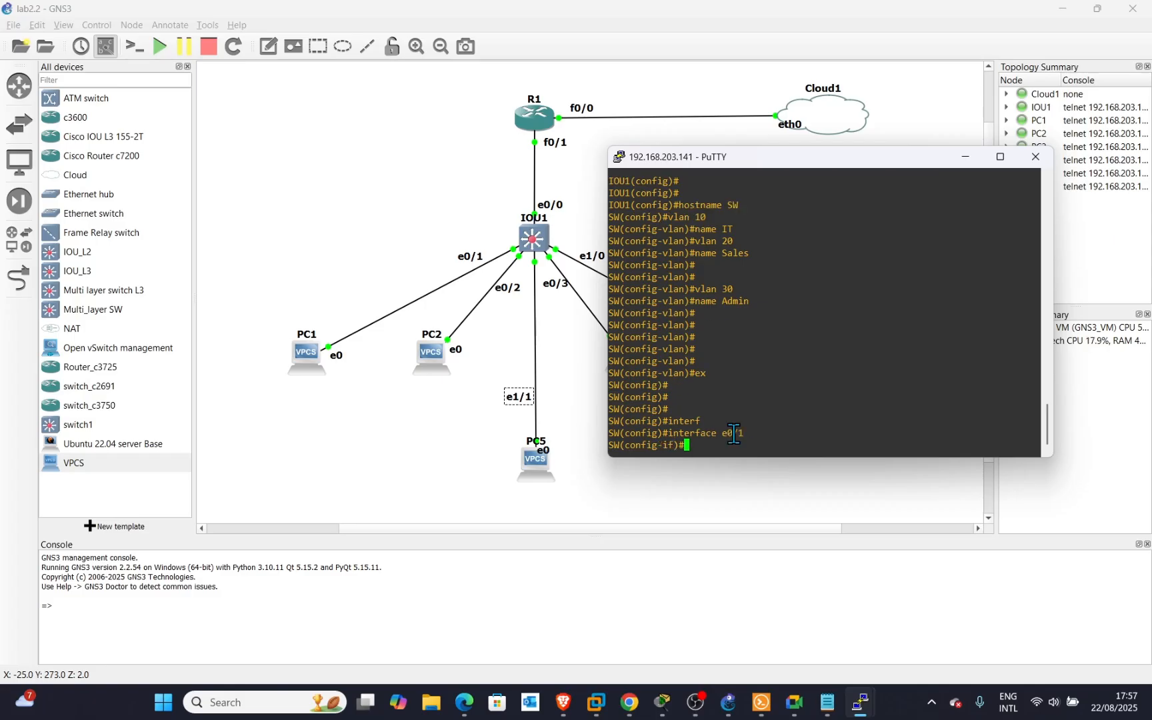
text(swi)
key(Tab)
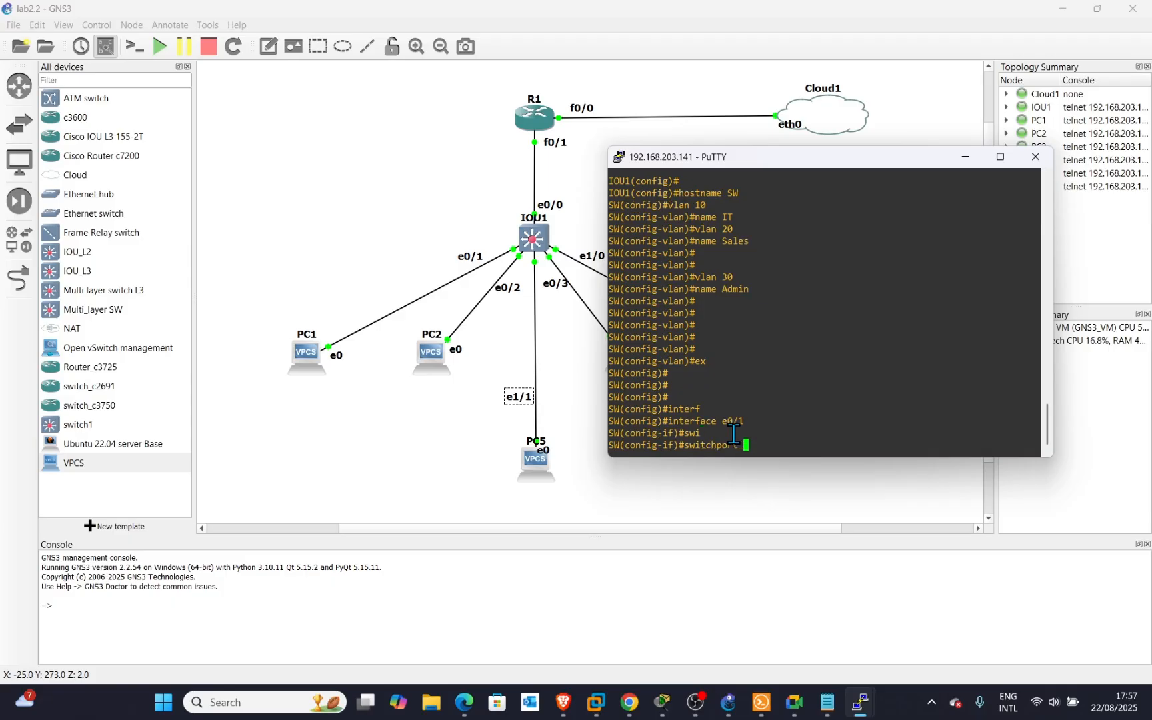
text(mode)
key(Tab)
text(ac)
key(Tab)
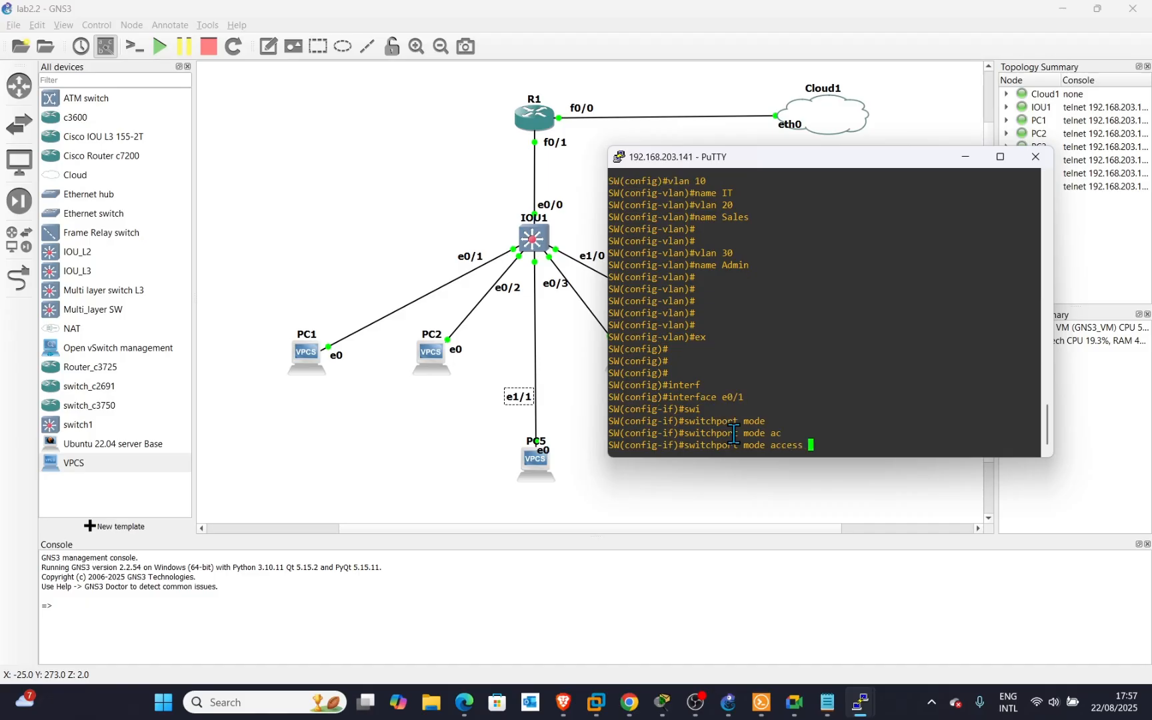
key(Return)
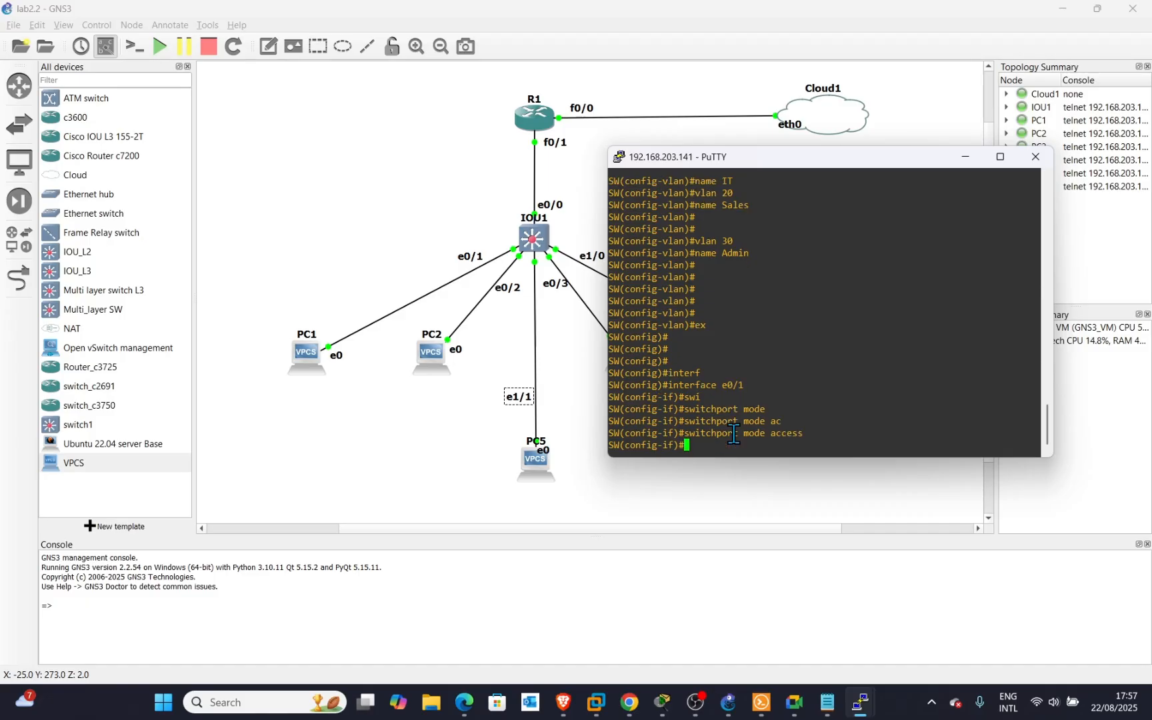
Assign port e0/1 to access VLAN 10.
text(ws)
key(Tab)
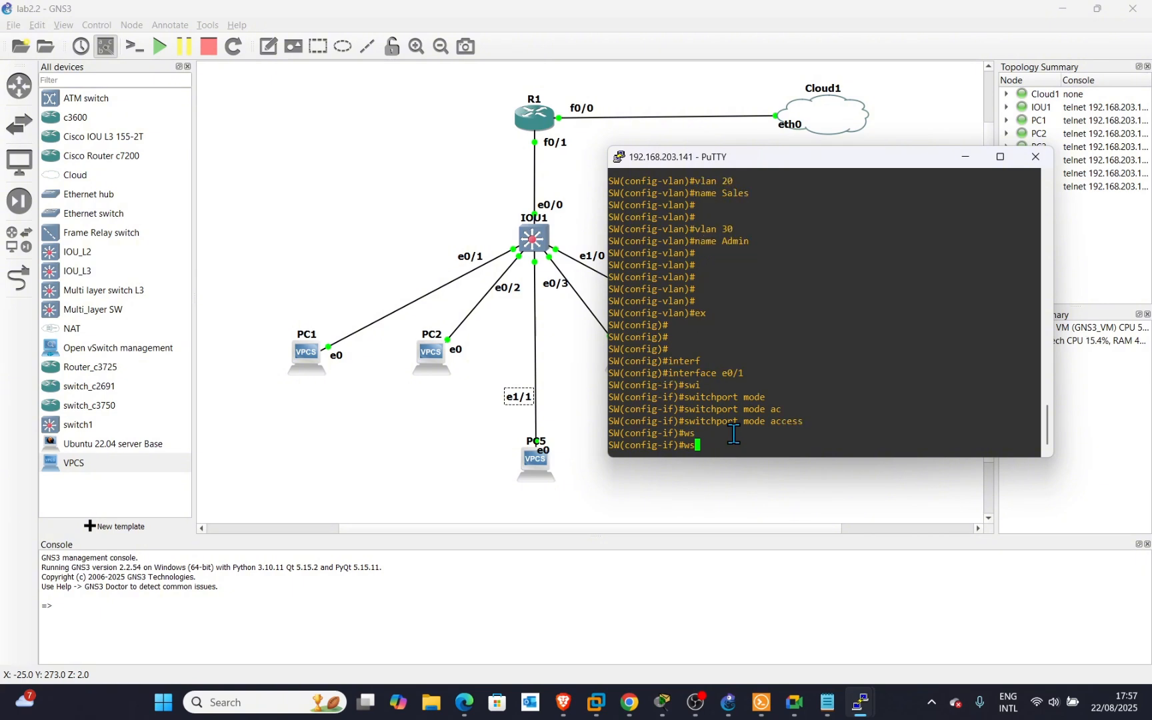
key(BackSpace)
key(BackSpace)
text(sw)
key(Tab)
text(acc)
key(Tab)
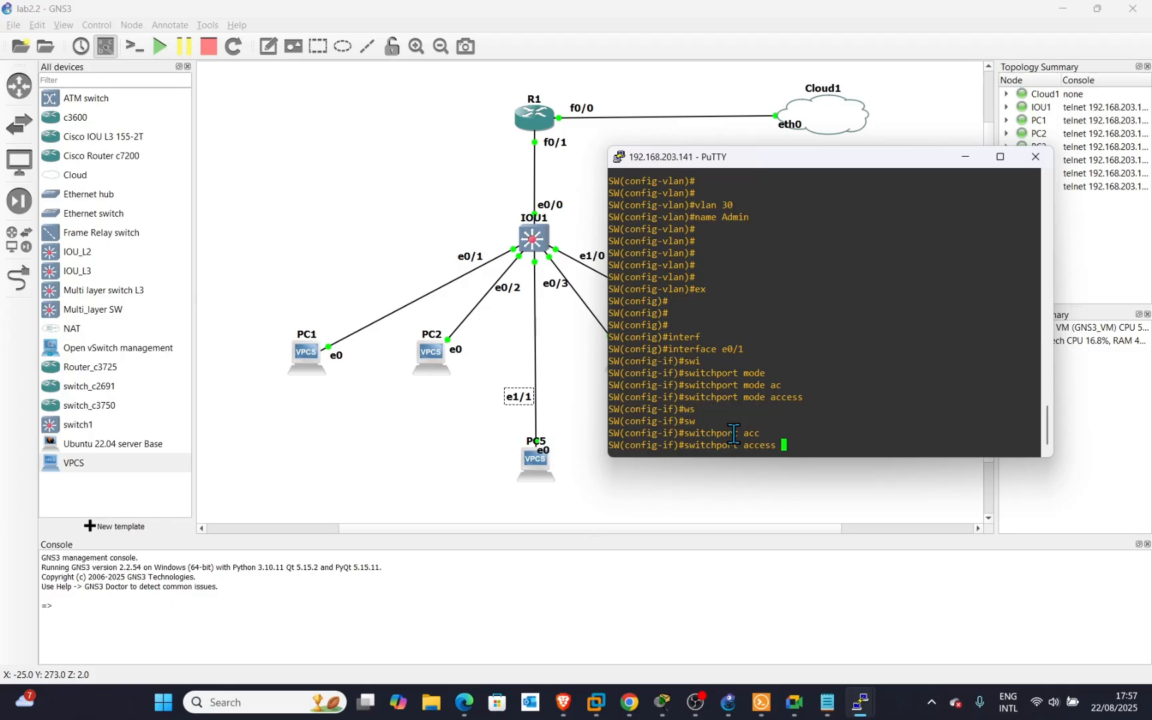
text(vlan 10)
key(Return)
key(Return)
key(Return)
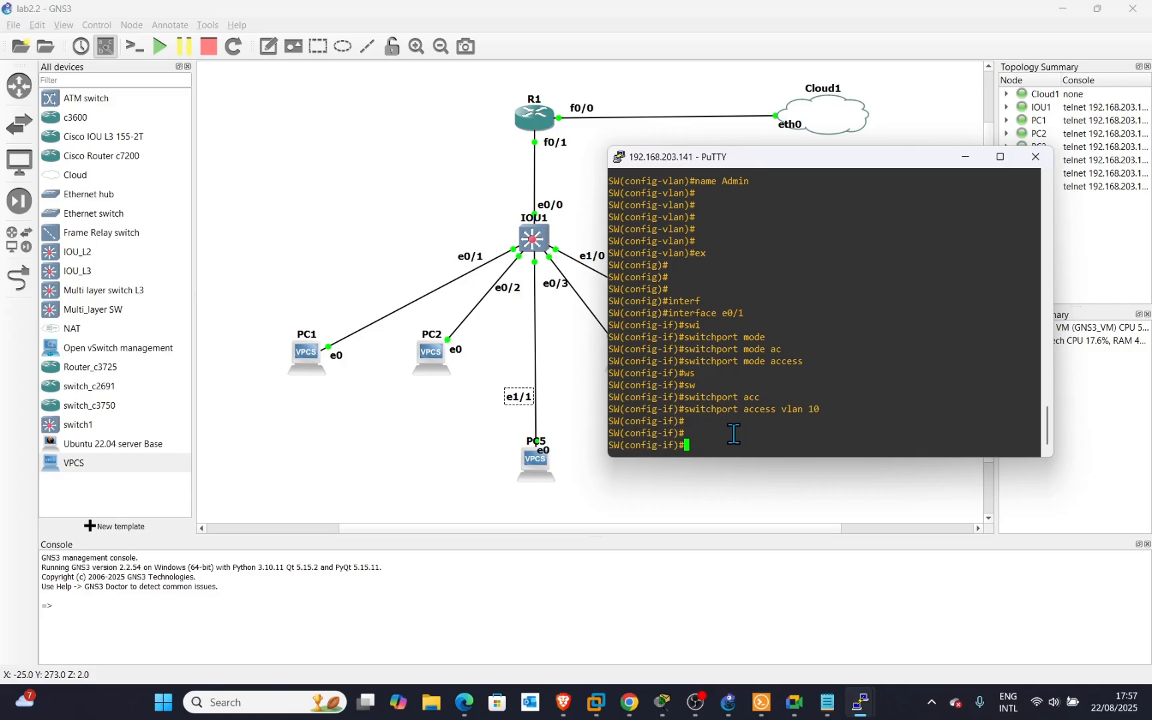
Enable e0/1 with no shutdown and recall the interface command to edit its port number.
text(no sh)
key(Return)
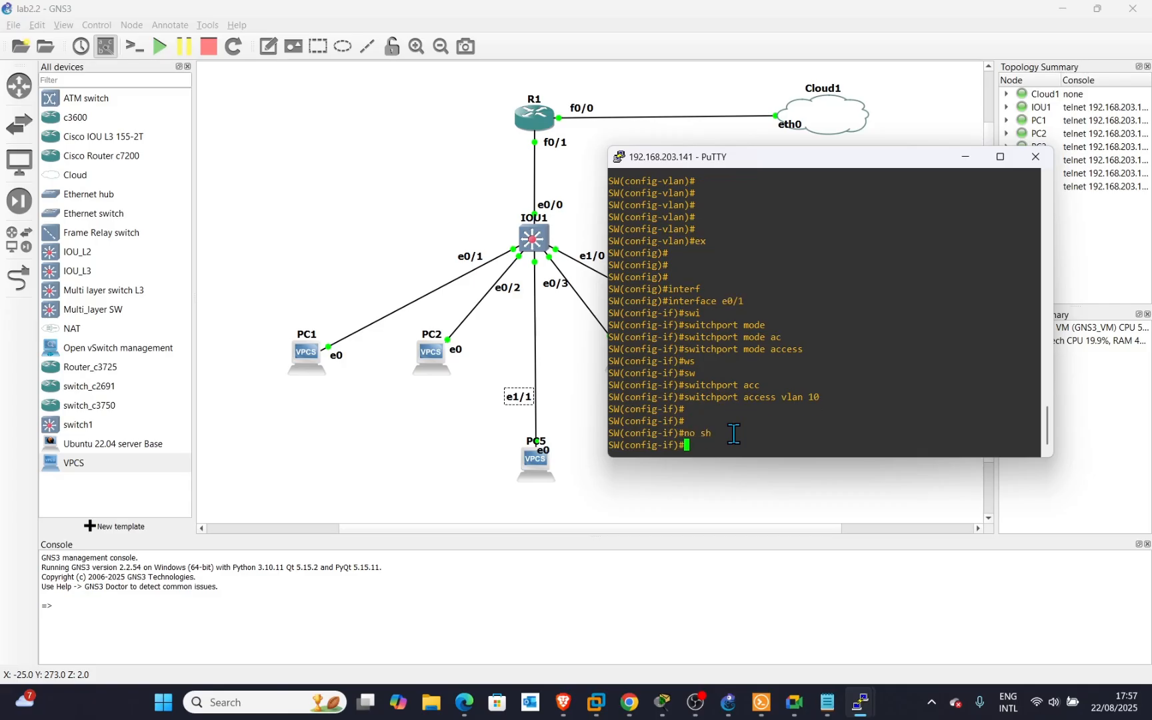
key(Return)
key(Return)
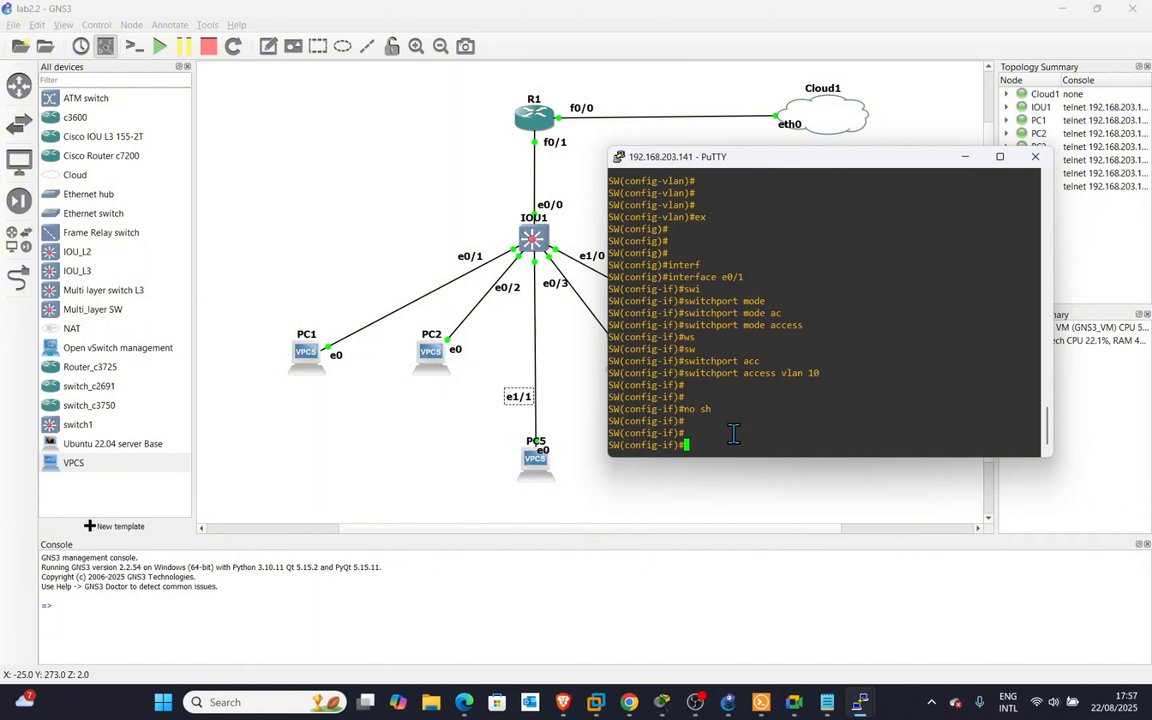
key(Up)
key(Up)
key(Up)
key(Up)
key(Up)
key(Up)
key(Up)
key(Up)
key(Up)
key(Up)
key(BackSpace)
Make e0/2 an enabled access port in VLAN 10 using command history.
text(2)
key(Return)
key(Up)
key(Up)
key(Up)
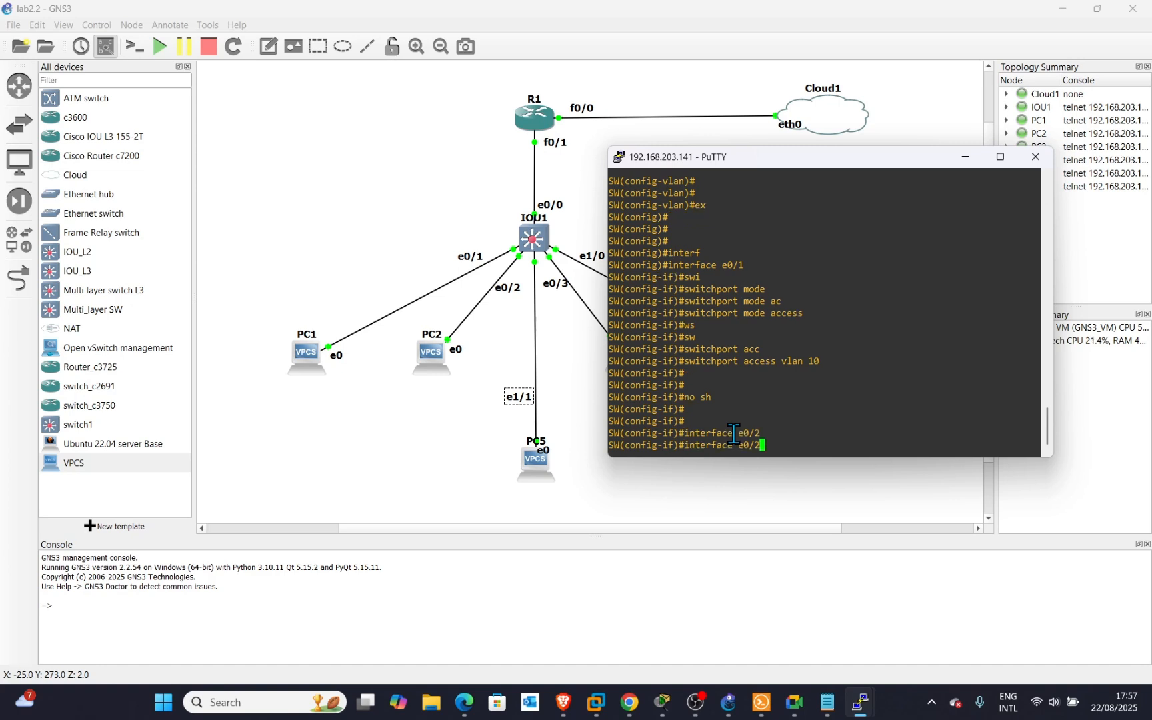
key(Up)
key(Up)
key(Up)
key(Up)
key(Return)
key(Up)
key(Up)
key(Up)
key(Up)
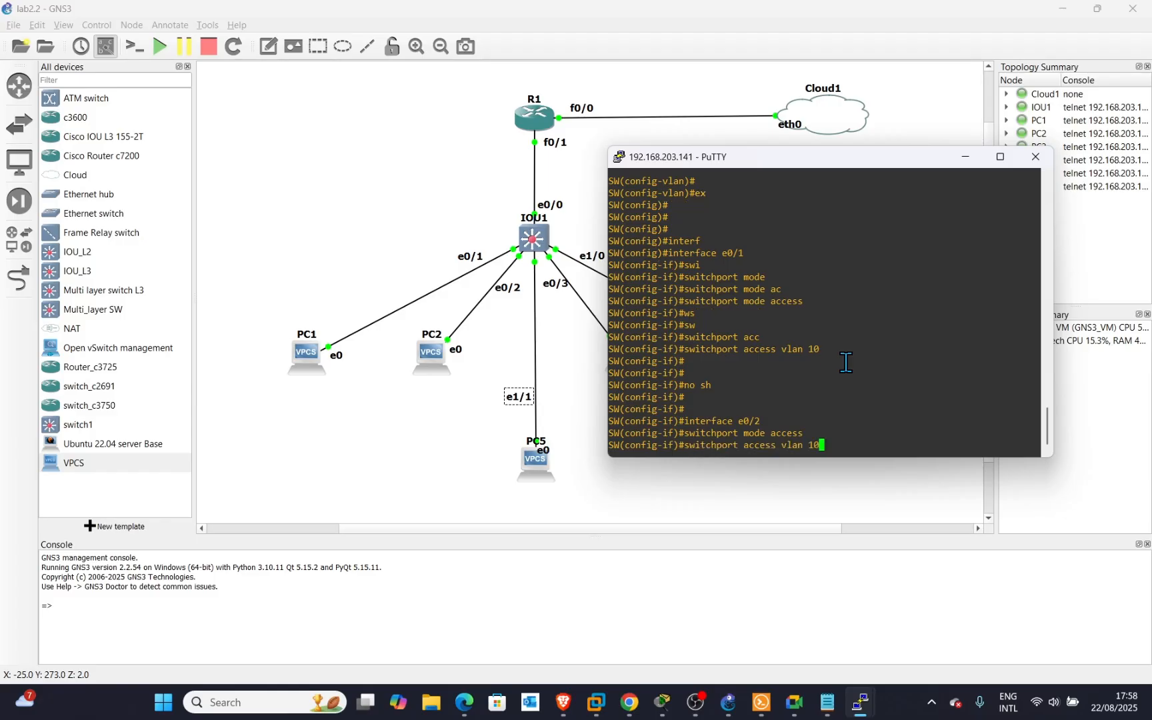
key(Return)
key(Up)
key(Up)
key(Up)
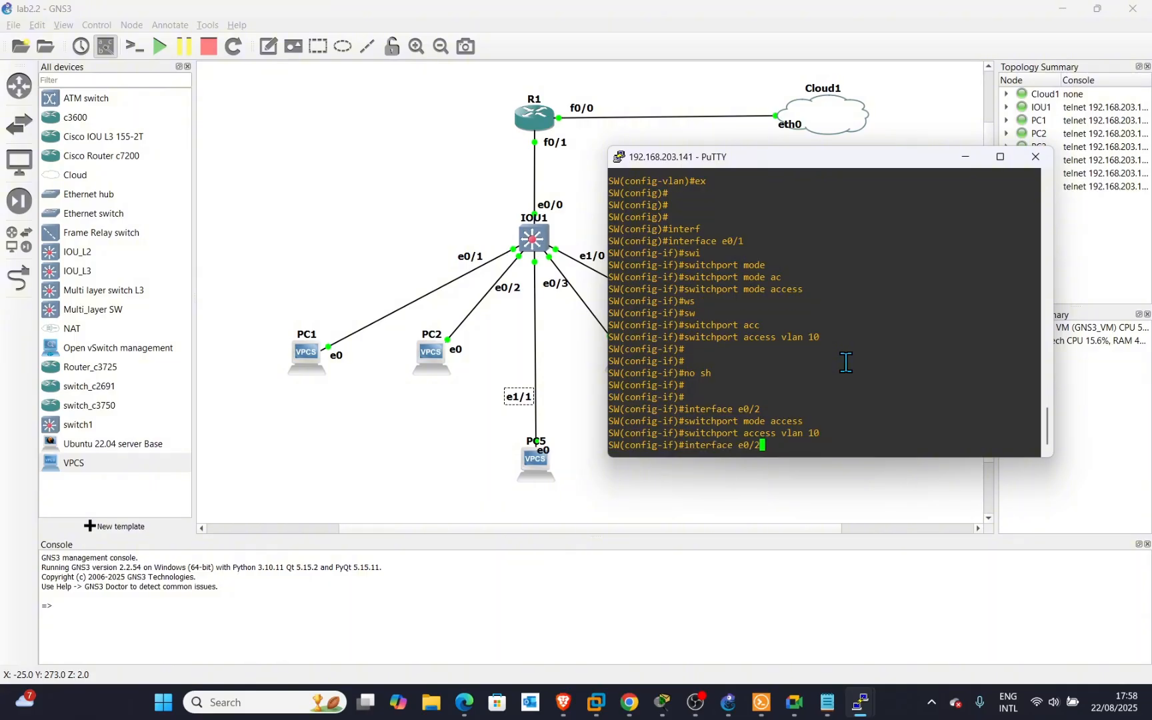
key(Up)
key(Return)
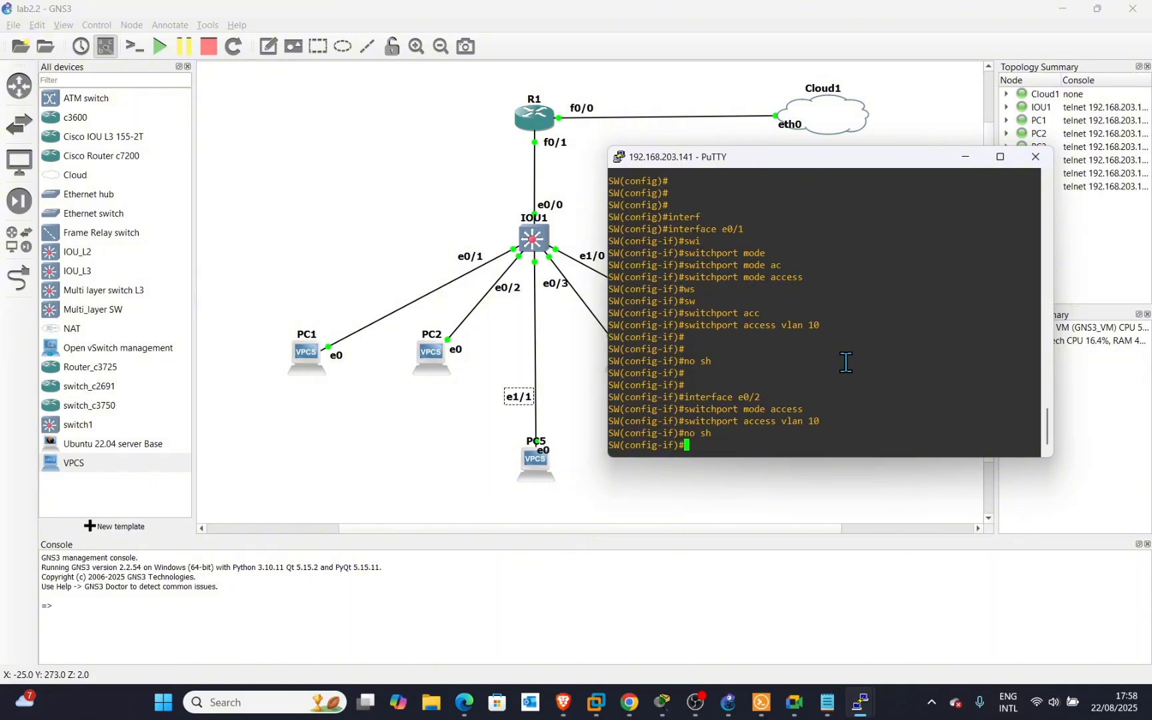
Make e0/3 an access port in VLAN 20.
key(Up)
key(Up)
key(Up)
key(Up)
key(BackSpace)
text(3)
key(Return)
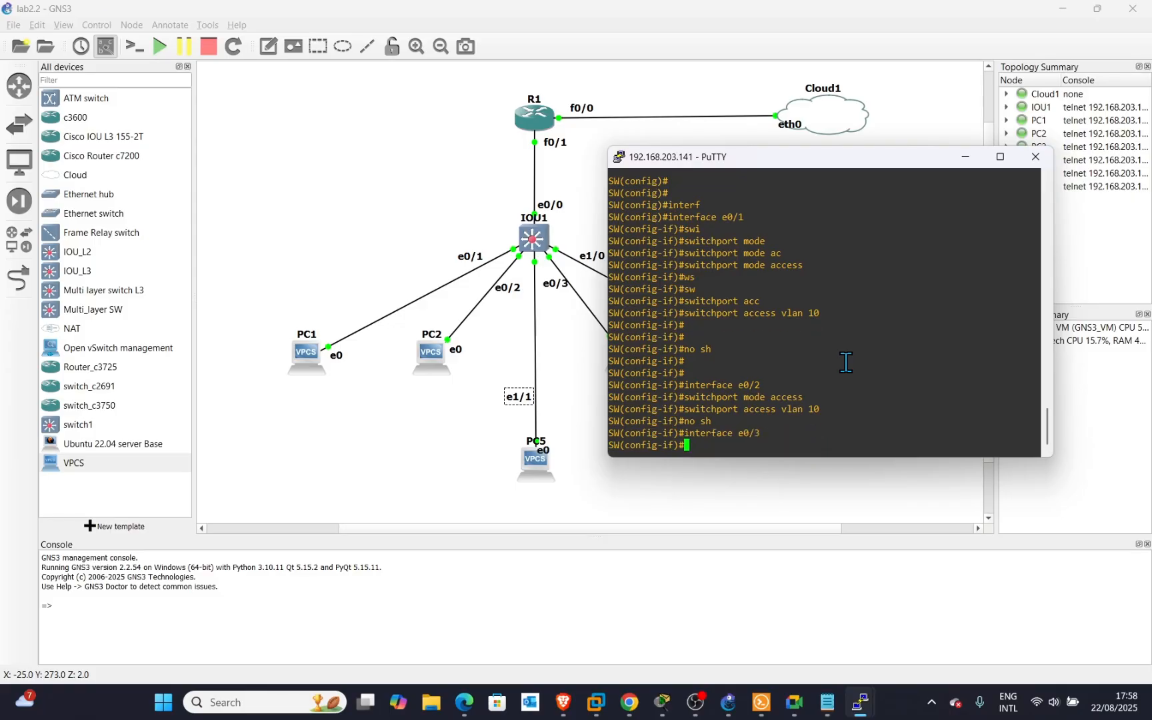
key(Up)
key(Up)
key(Up)
key(Up)
key(Return)
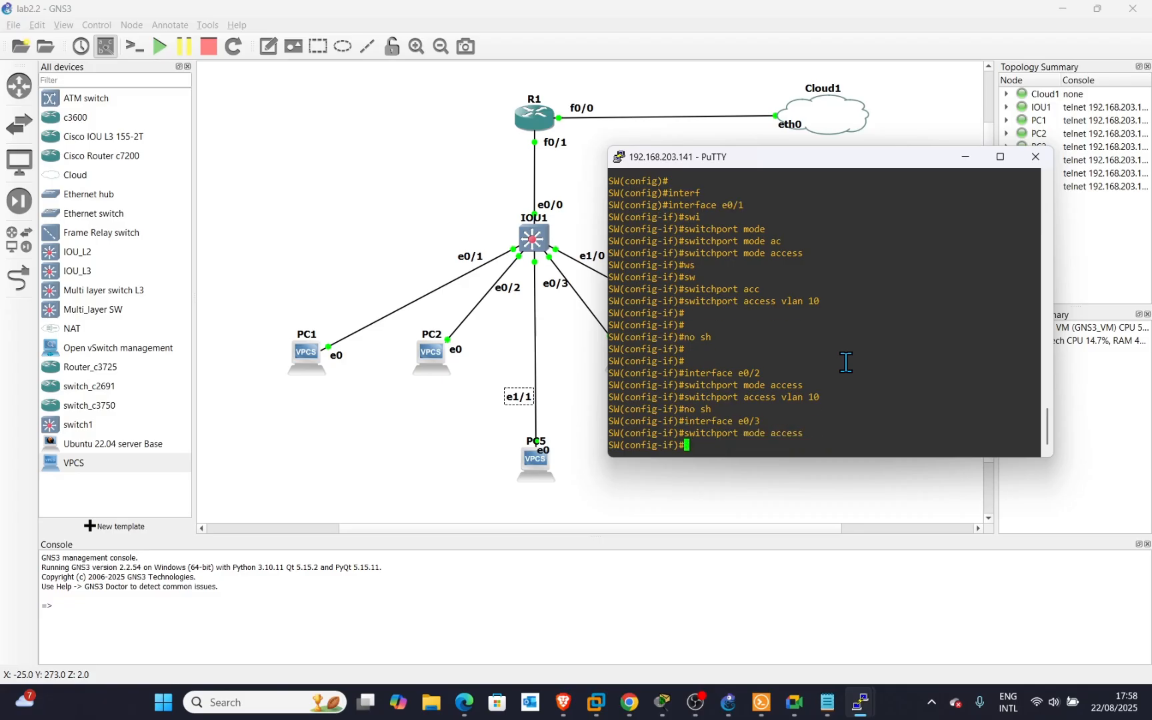
key(Up)
key(Up)
key(Up)
key(Up)
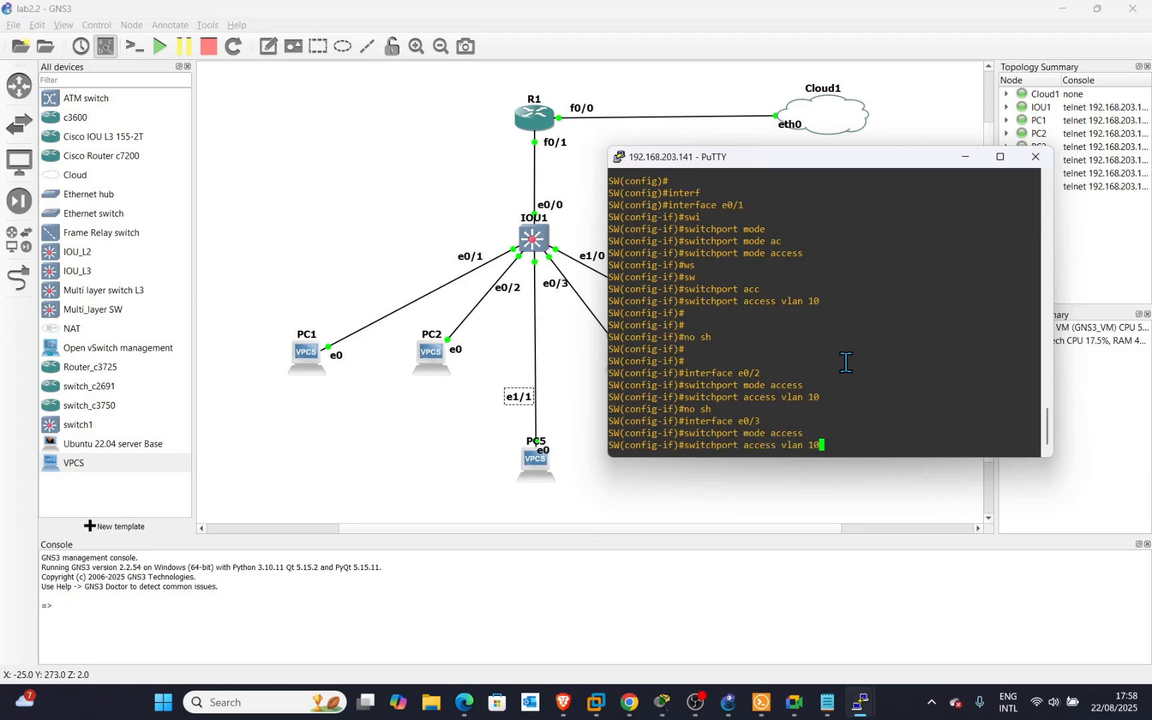
key(BackSpace)
key(BackSpace)
text(20)
key(Return)
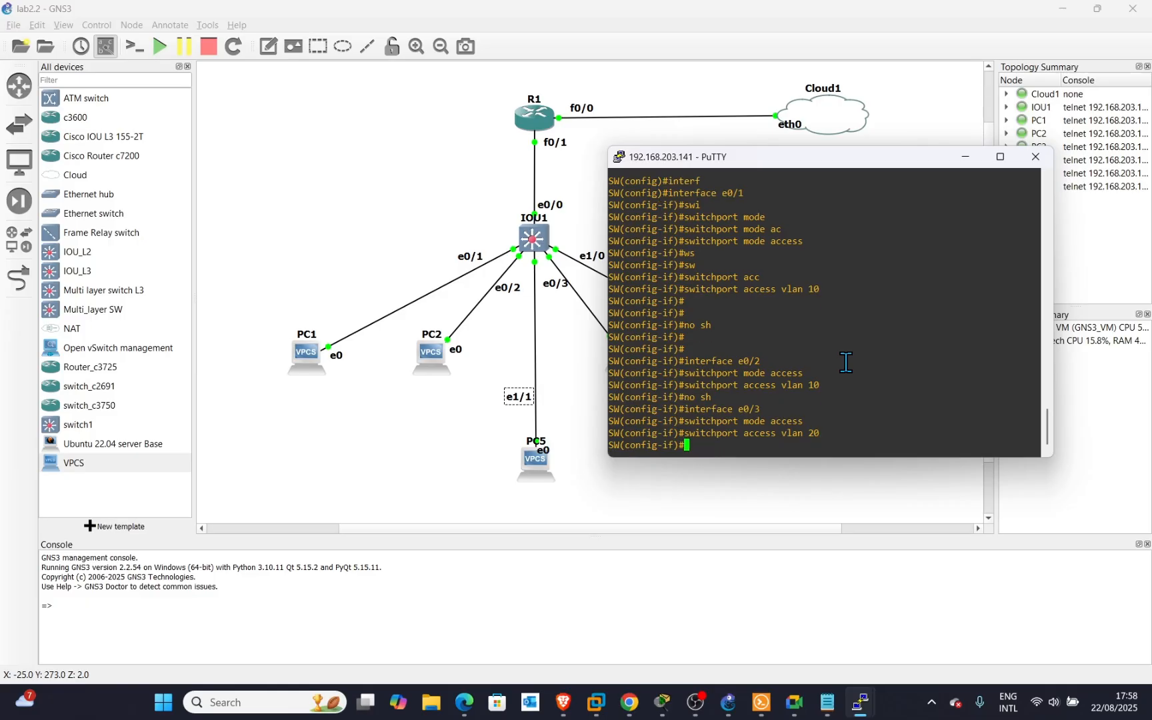
Make e1/0 an enabled access port in VLAN 20.
key(Up)
key(Up)
key(Up)
key(Up)
key(Up)
key(Up)
key(Down)
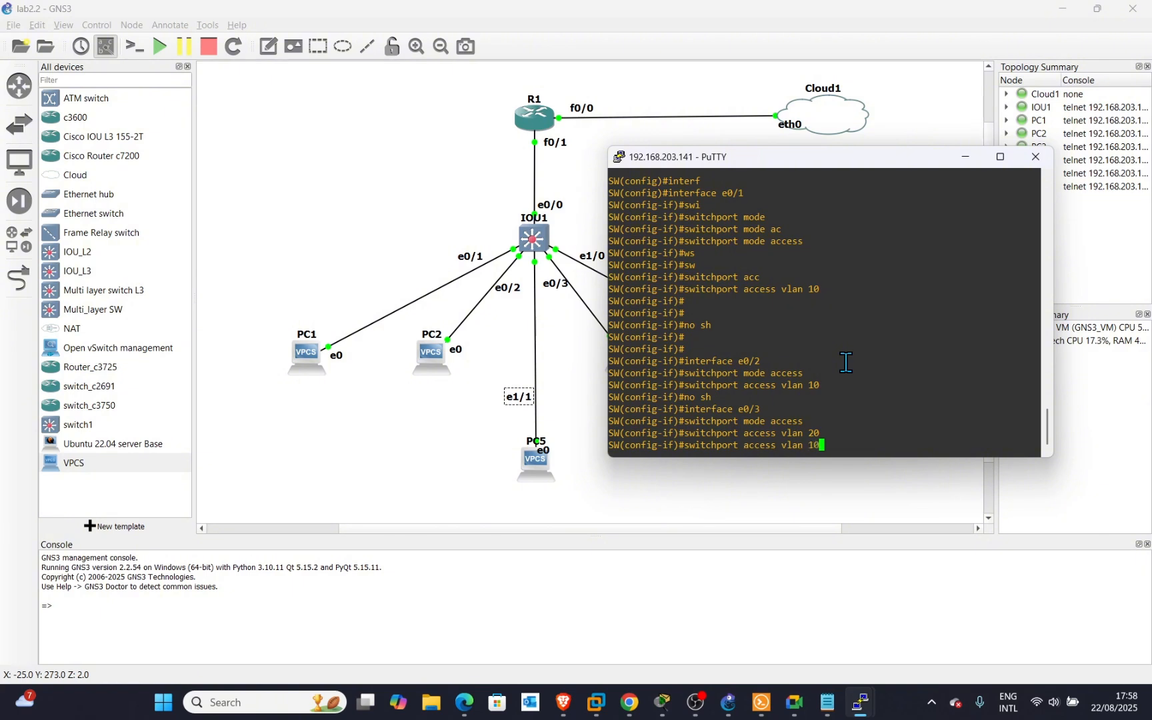
key(Up)
key(Up)
key(BackSpace)
key(BackSpace)
key(BackSpace)
text(1/0)
key(Return)
key(Up)
key(Up)
key(Up)
key(Up)
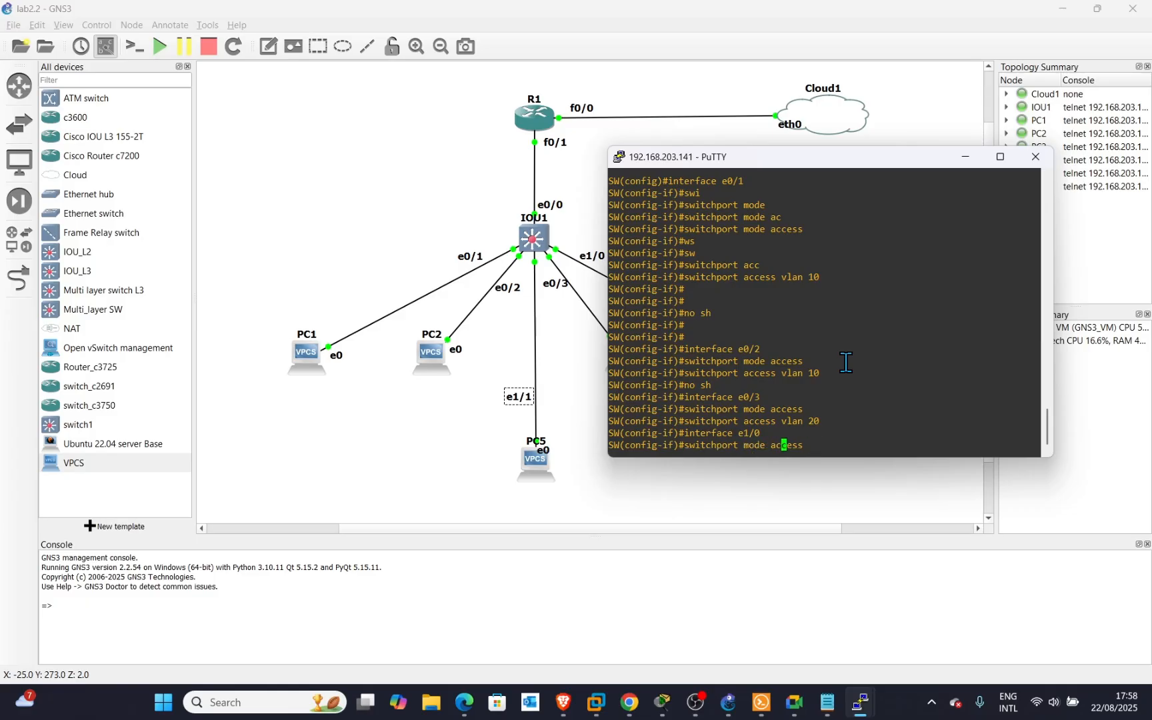
key(Down)
key(Return)
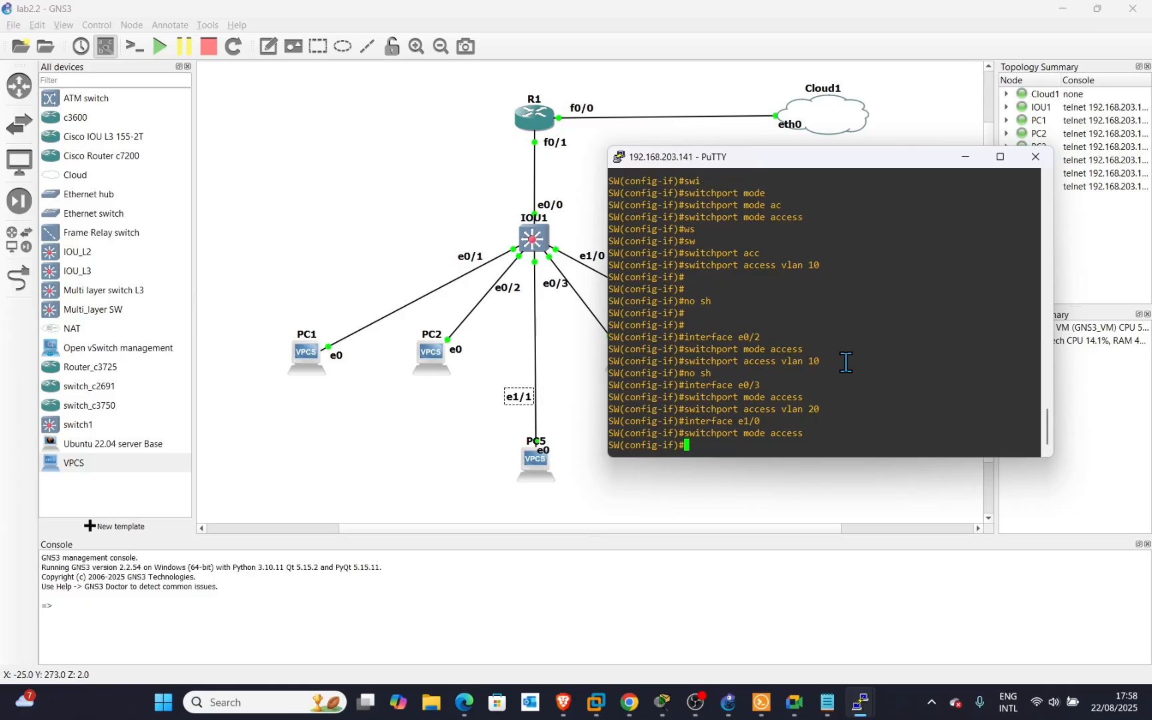
key(Up)
key(Up)
key(Up)
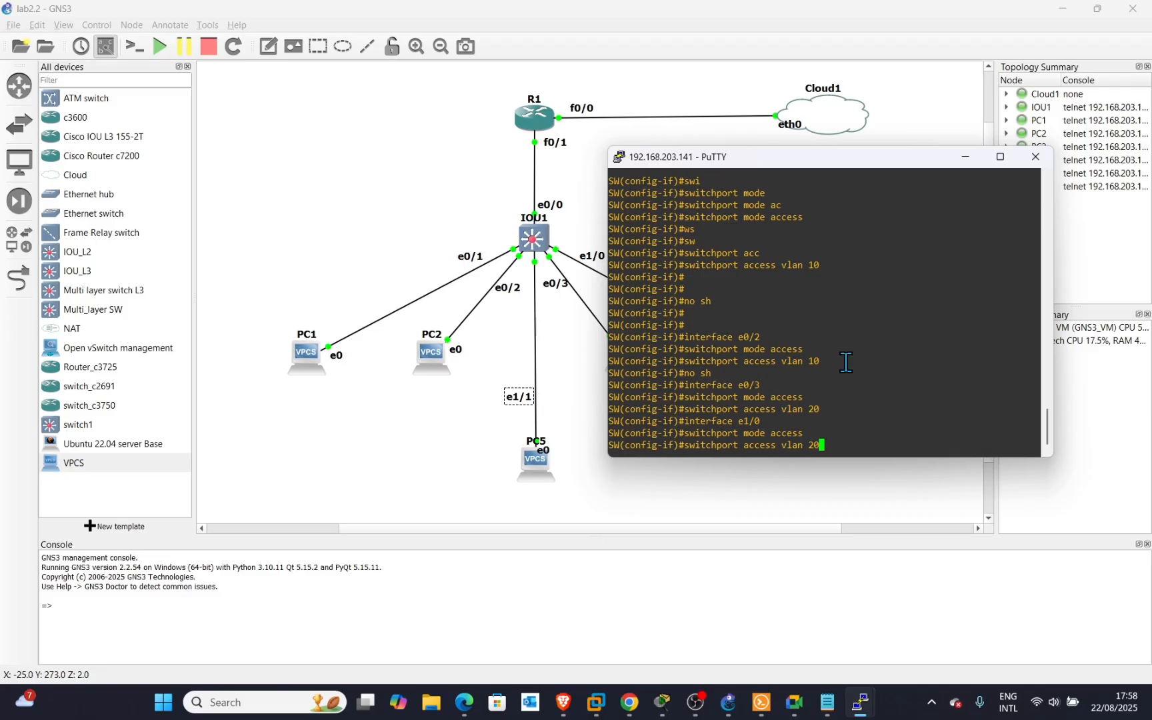
key(Return)
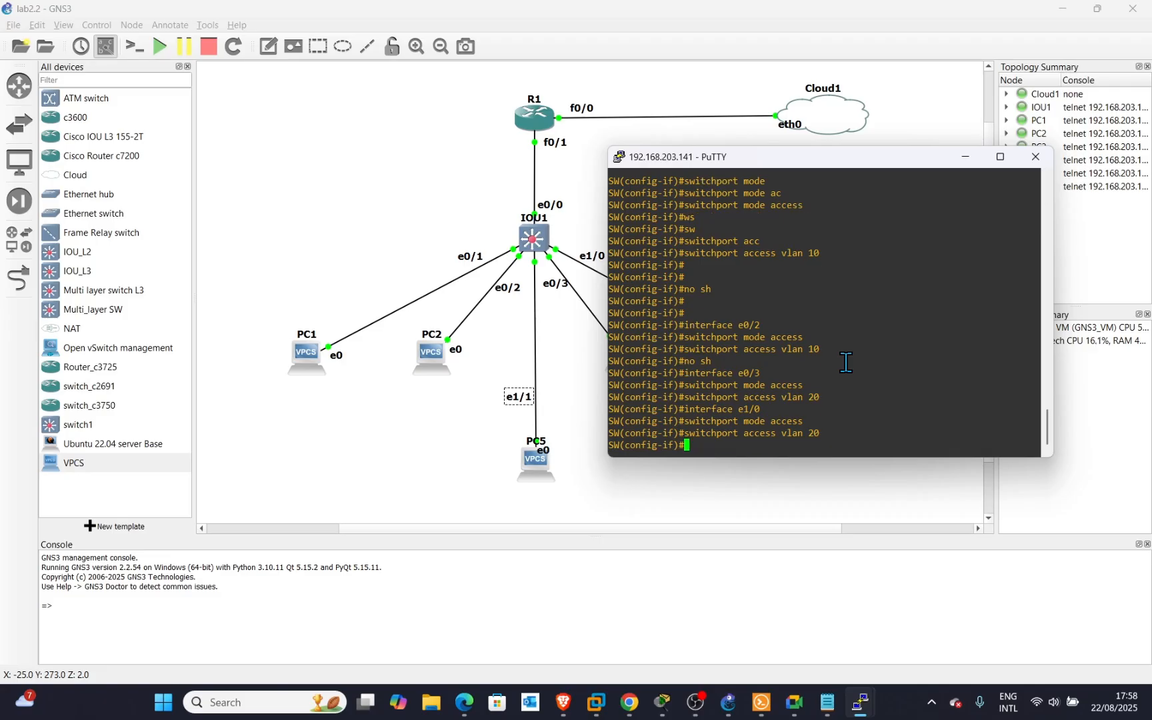
text(no sh)
key(Return)
key(Return)
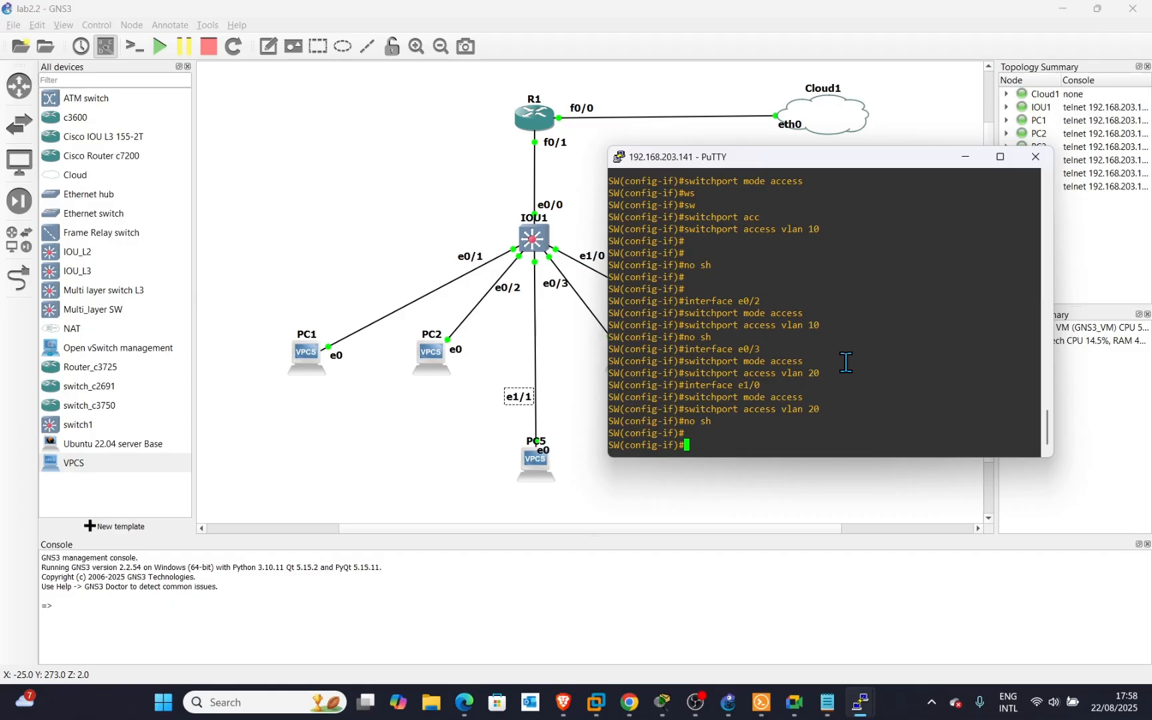
Make e1/1 an enabled access port in VLAN 30.
key(Up)
key(Up)
key(Up)
key(Up)
key(BackSpace)
text(1)
key(Return)
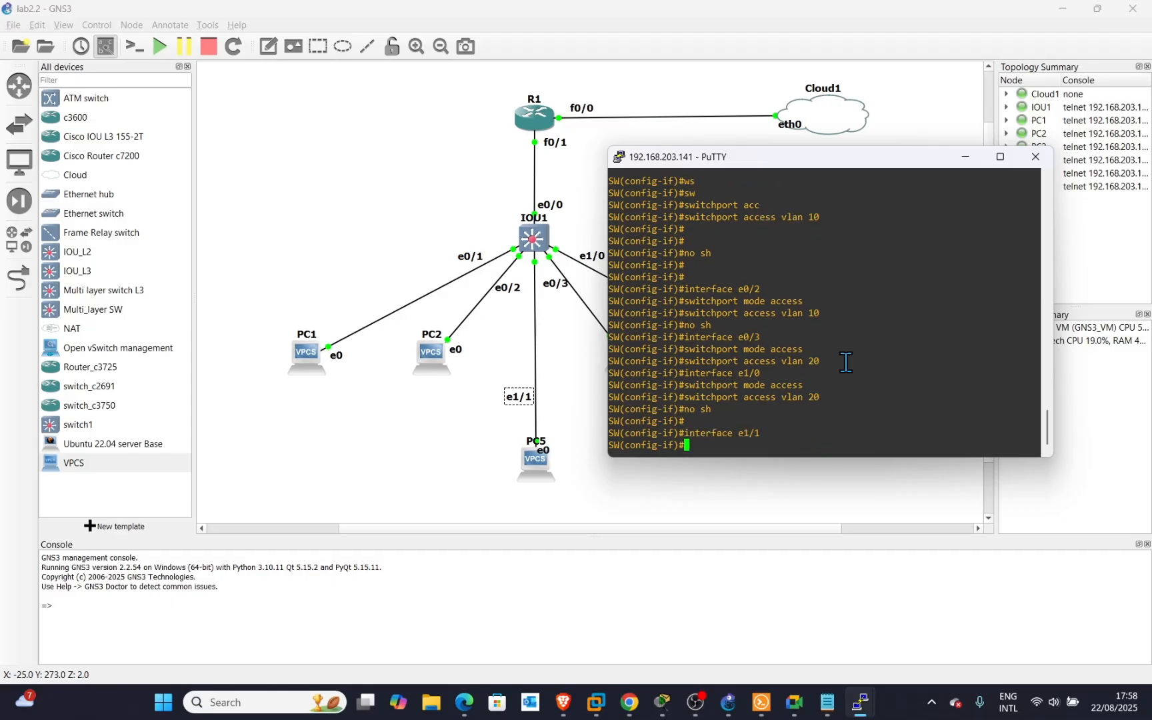
key(Up)
key(Up)
key(Up)
key(Up)
key(Return)
key(Up)
key(Up)
key(Up)
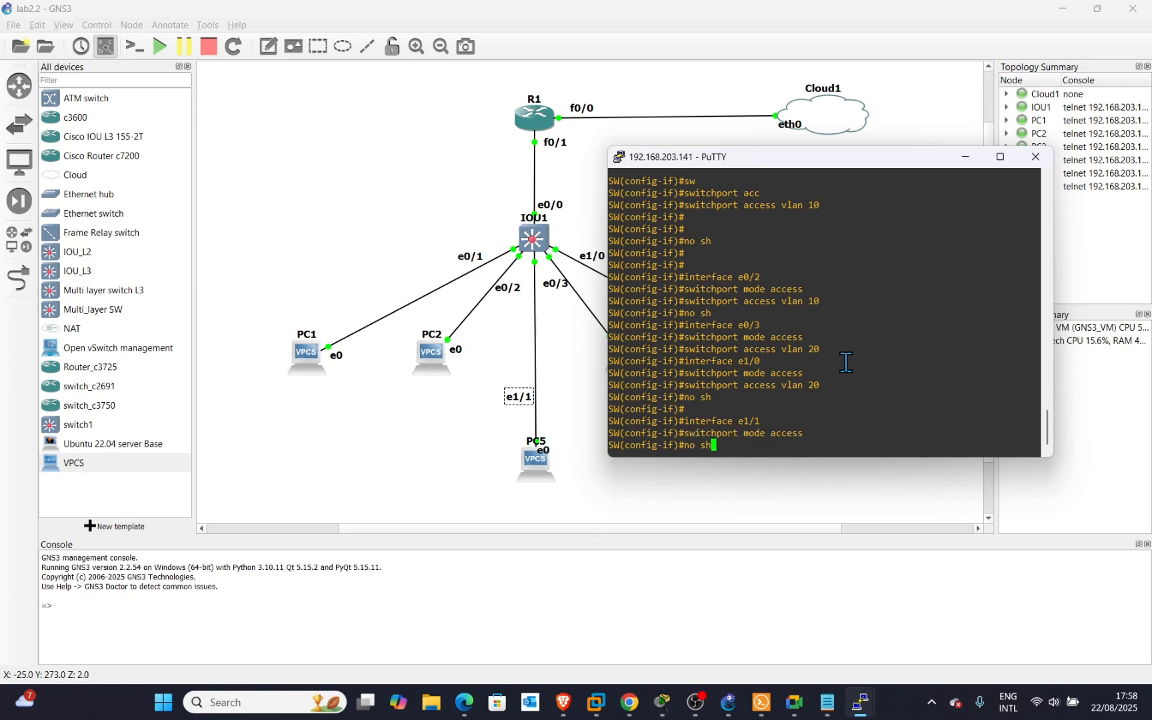
key(Up)
key(BackSpace)
key(BackSpace)
text(30)
key(Return)
key(Up)
key(Up)
key(Up)
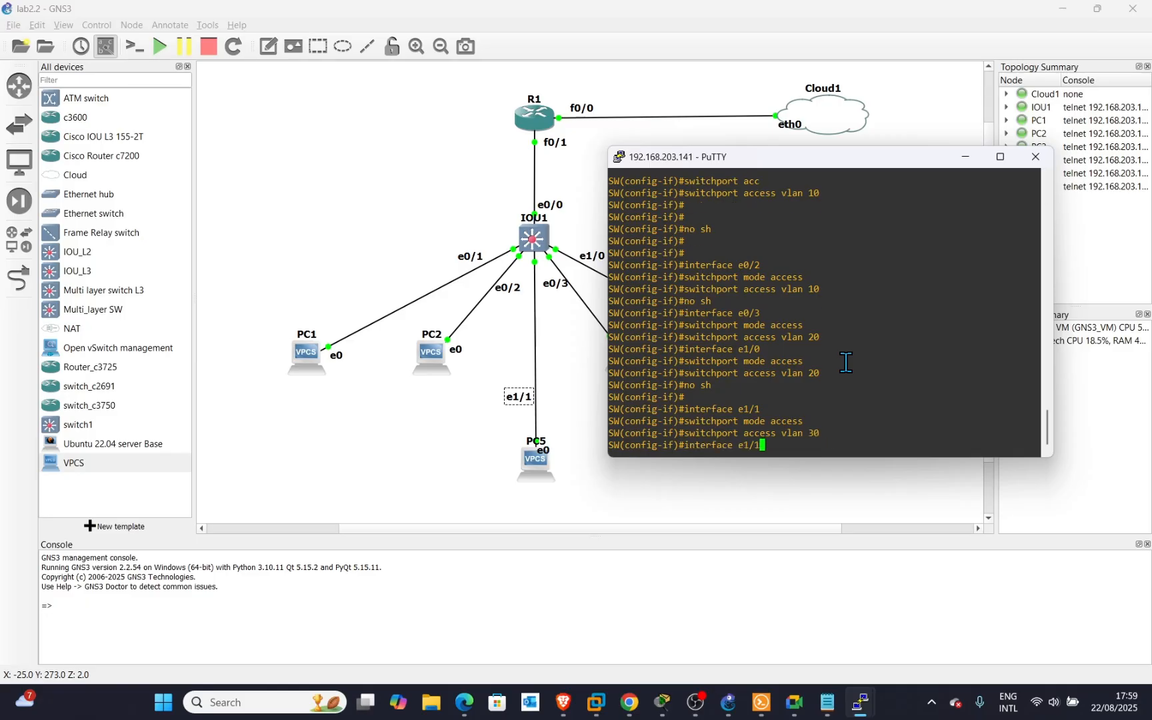
key(Up)
key(Return)
key(Return)
key(Return)
key(Return)
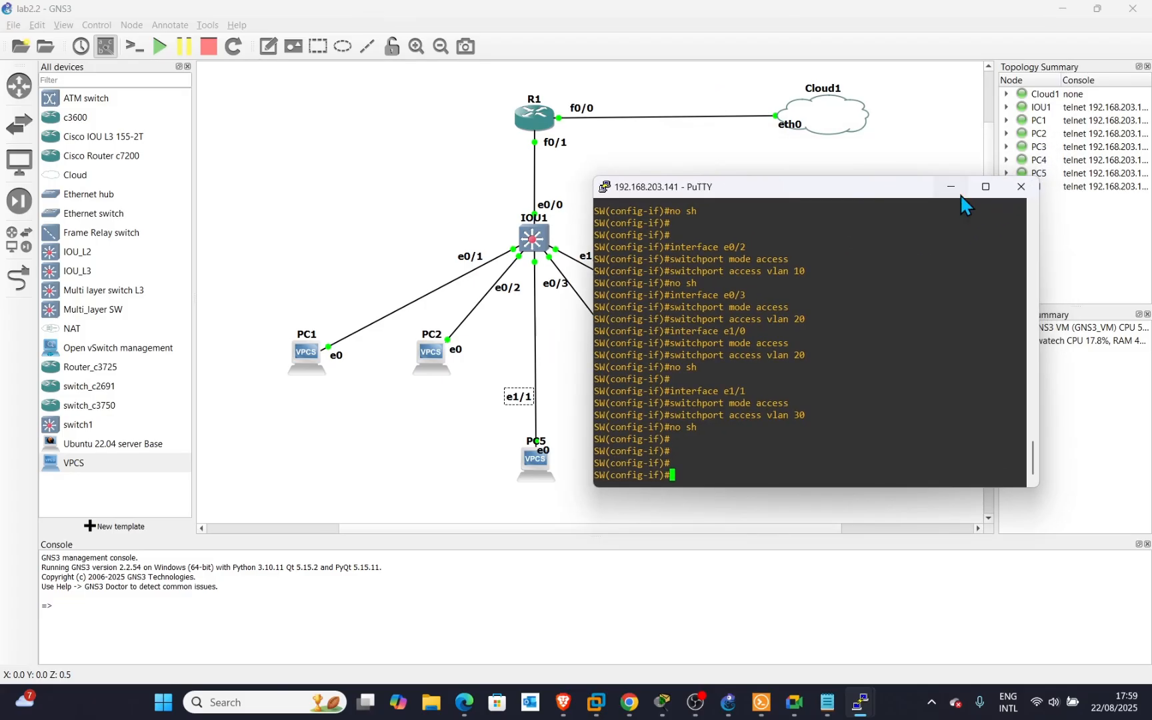
Minimize the PuTTY switch console and deselect the e1/1 label on the lab2.2 canvas.
click(963, 186)
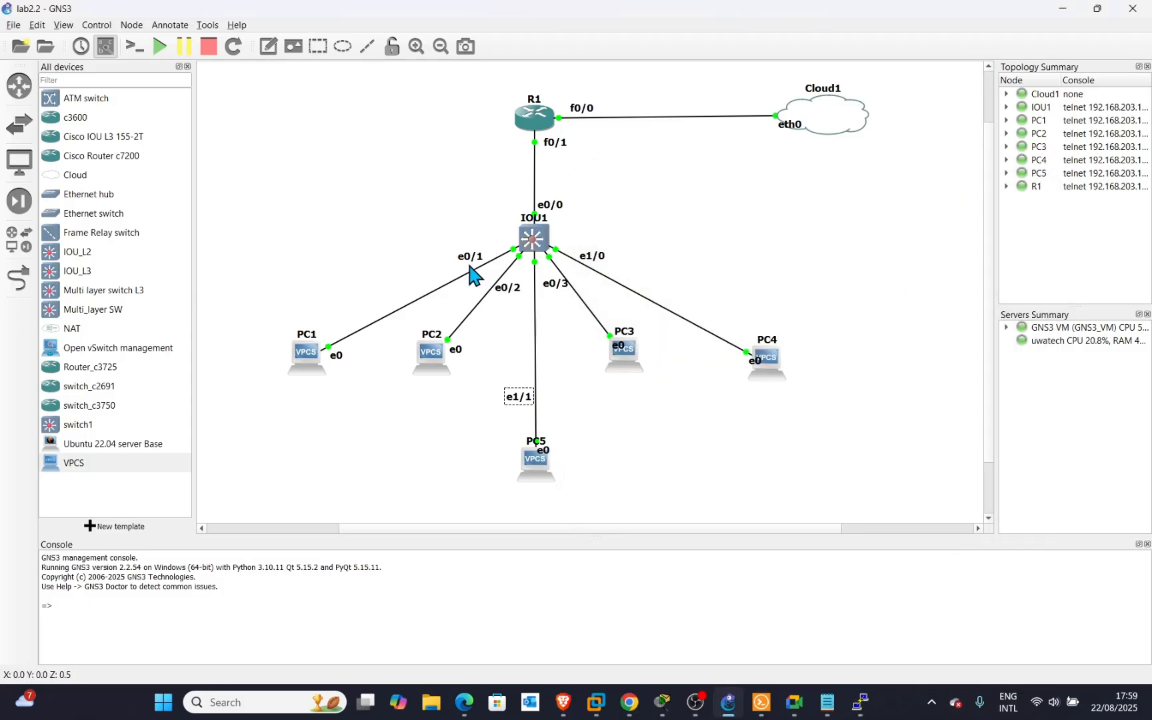
click(481, 299)
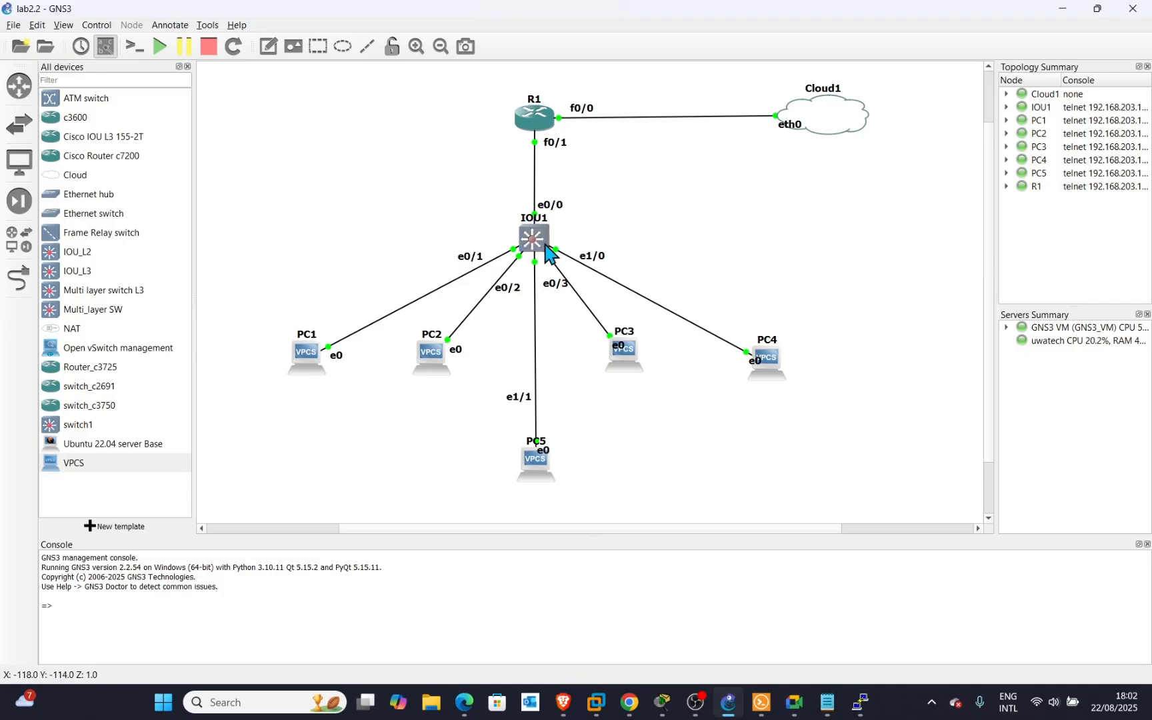
Restore the switch console from the taskbar and exit interface mode to global configuration.
mouse_move(860, 702)
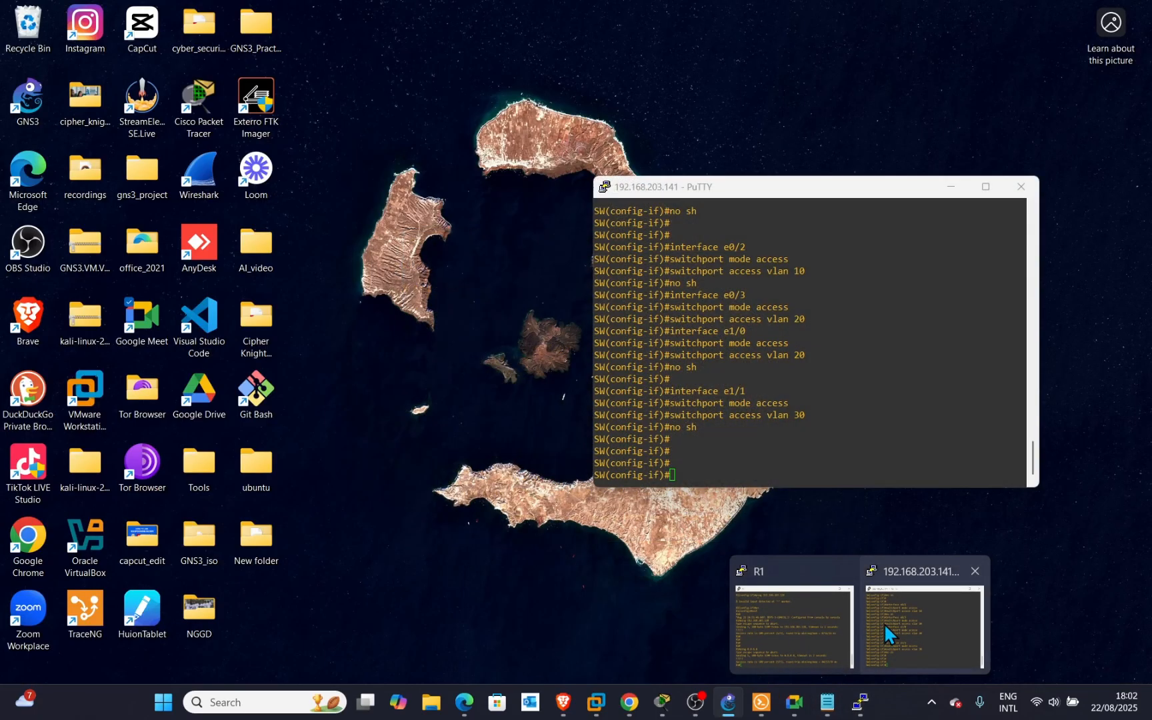
click(884, 623)
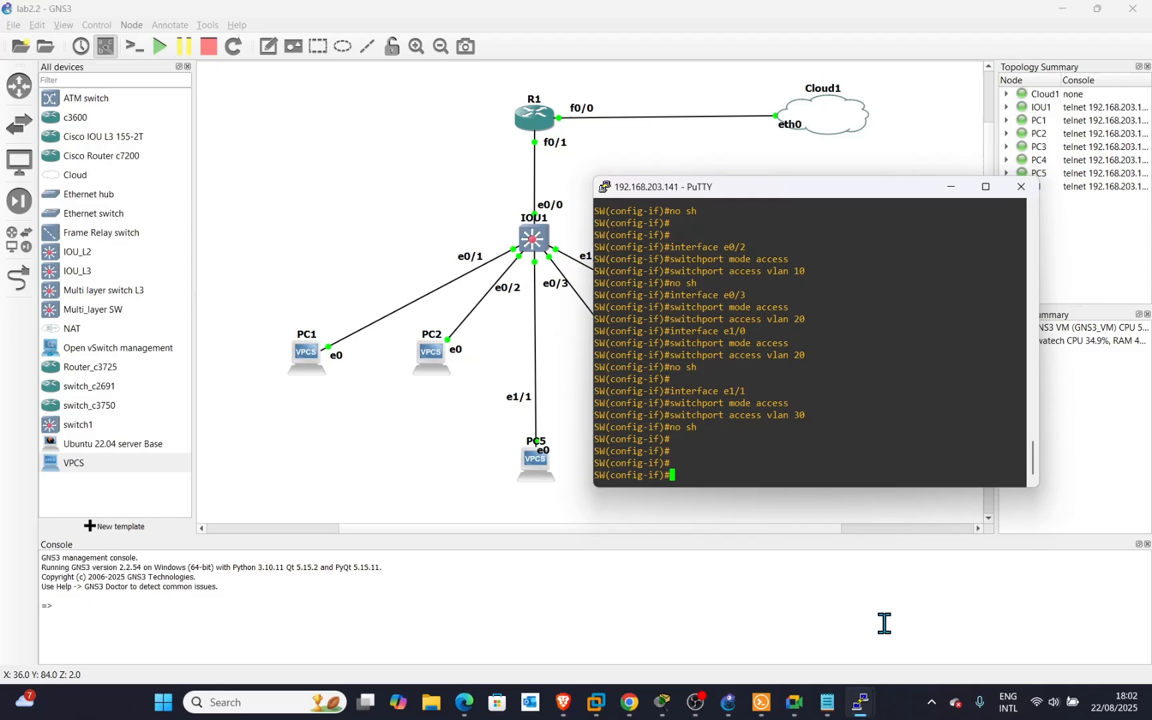
double_click(684, 473)
key(Return)
key(Return)
key(Return)
key(Return)
key(Return)
key(Return)
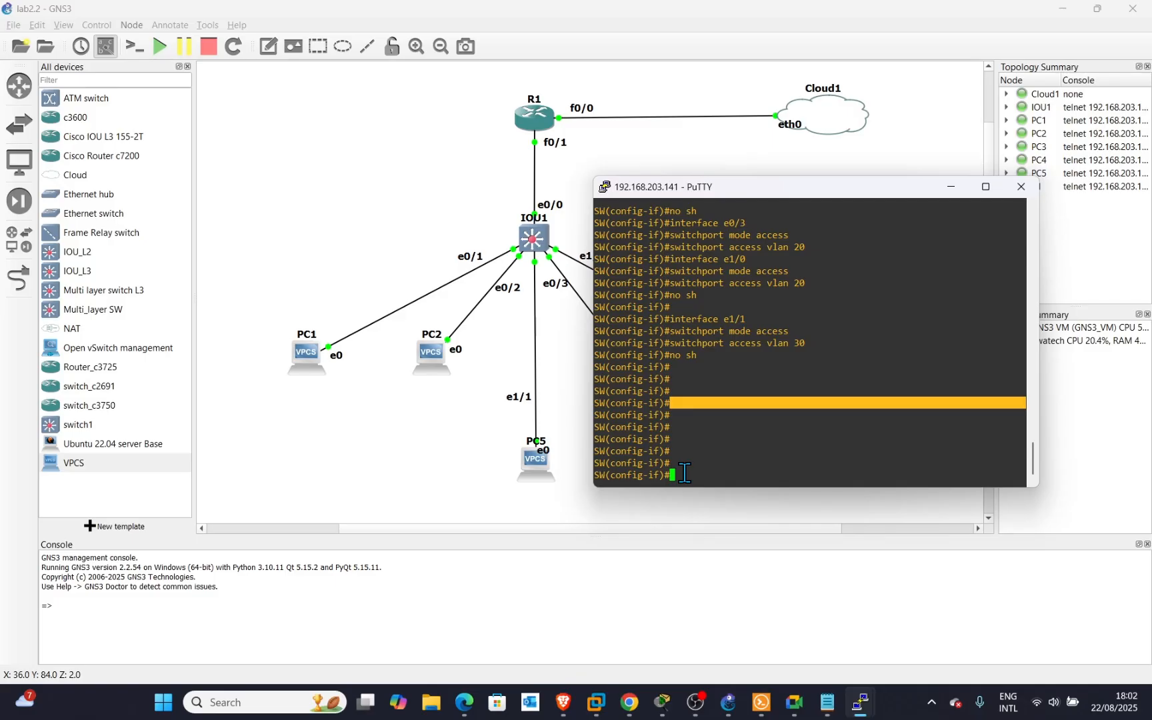
text(ex)
key(Return)
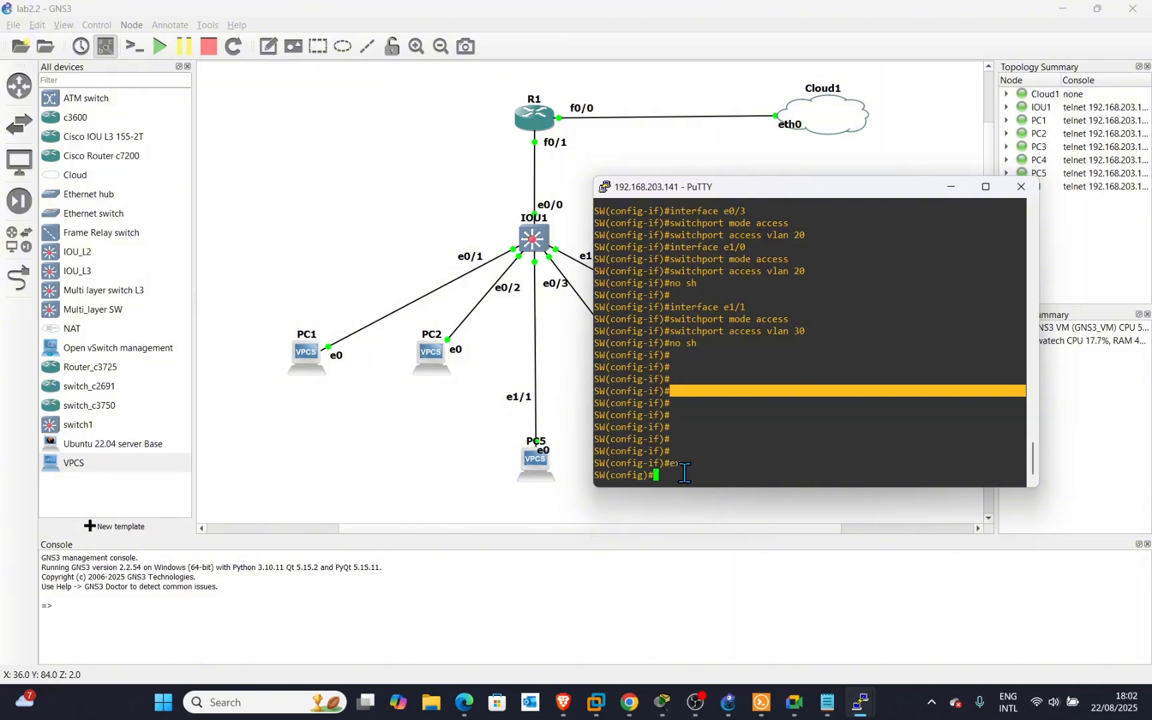
Enter interface e0/0 and set its trunk encapsulation to dot1q.
text(int)
key(Tab)
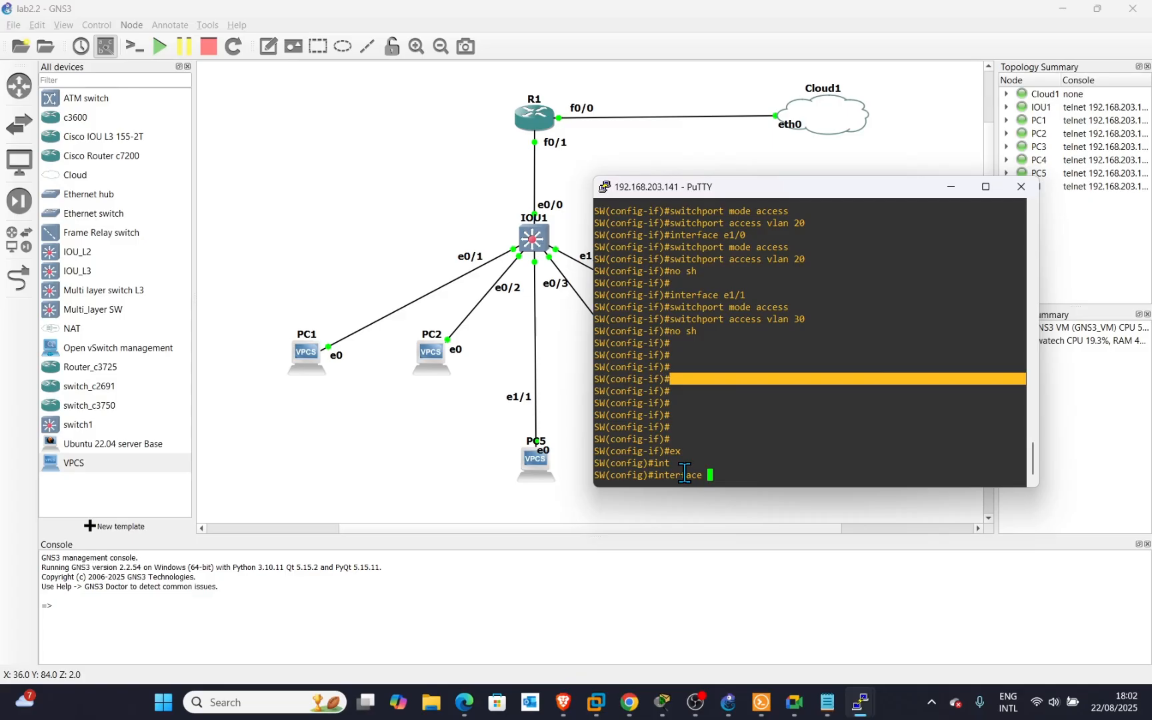
text(e0/0)
key(Return)
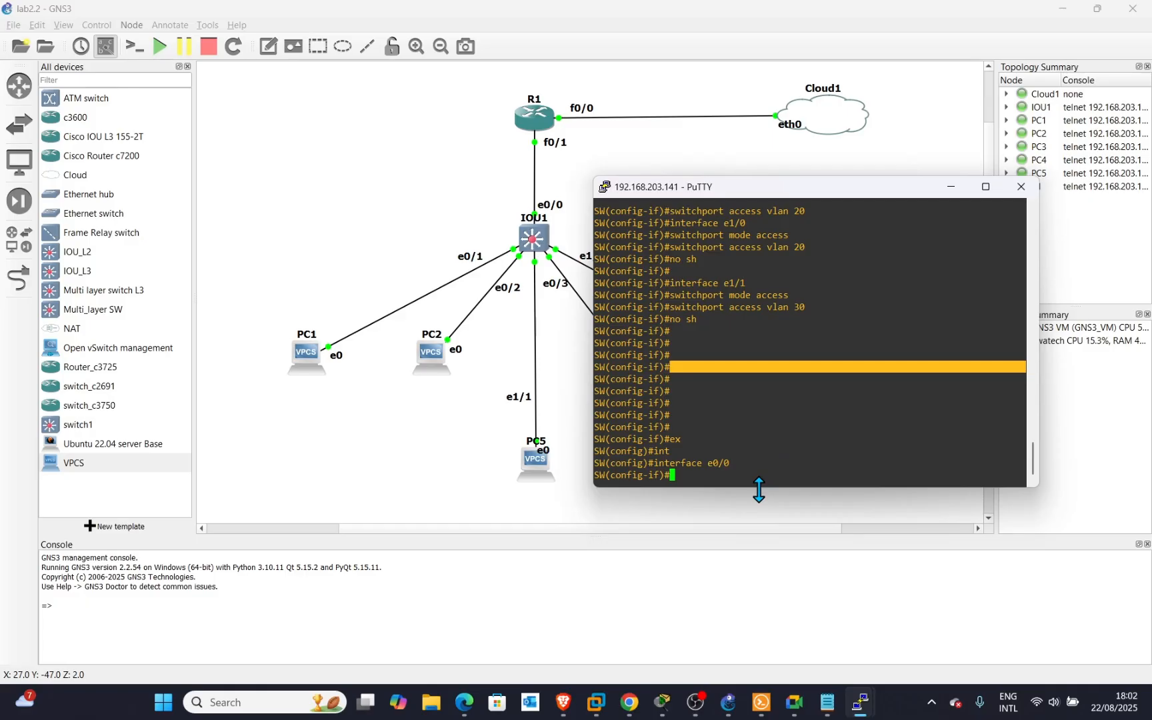
text(sw)
key(Tab)
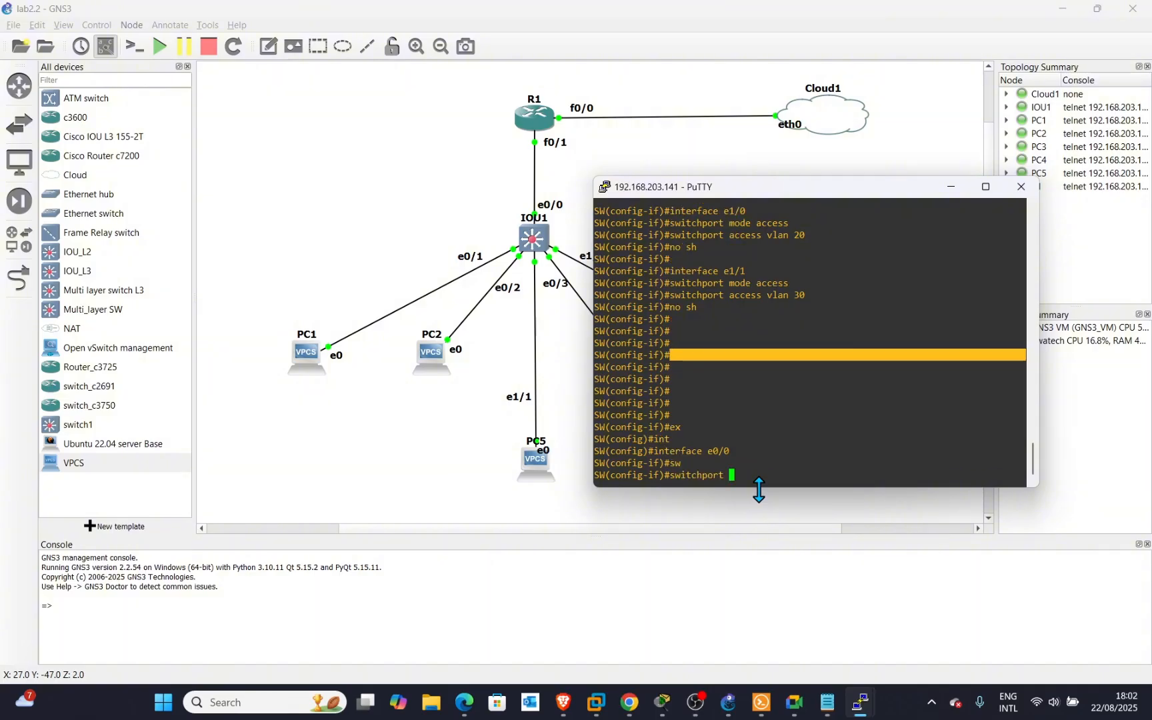
text(tr)
key(Tab)
text(e)
key(Tab)
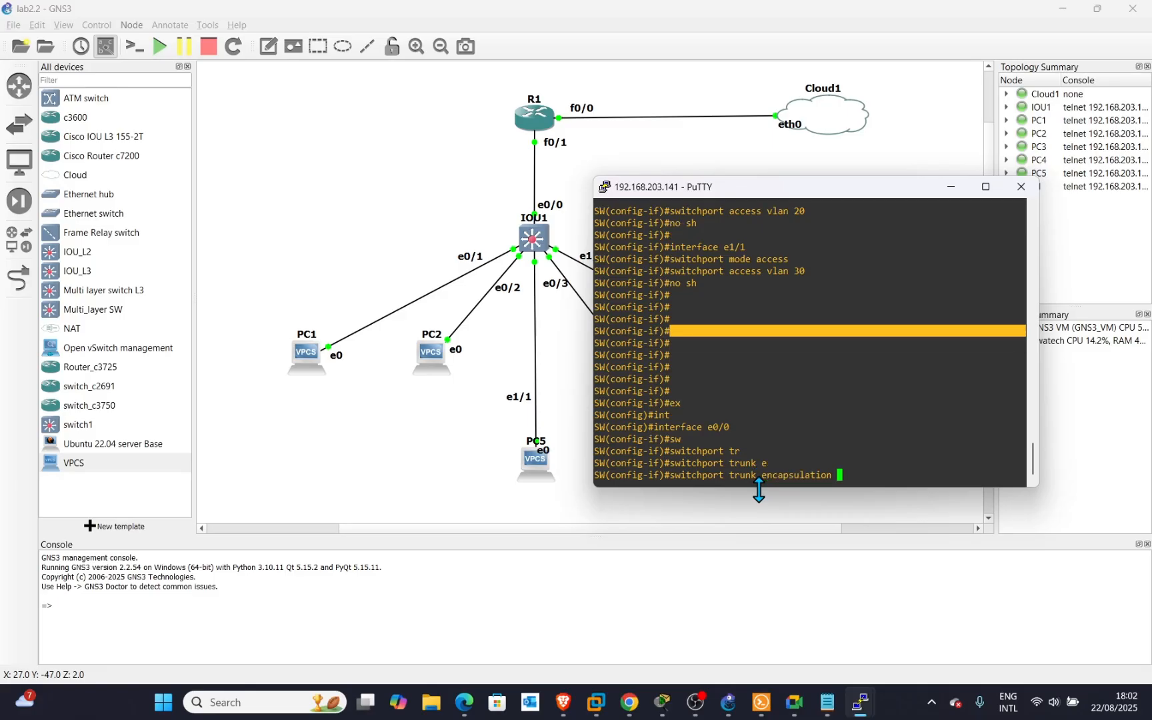
text(d)
key(Tab)
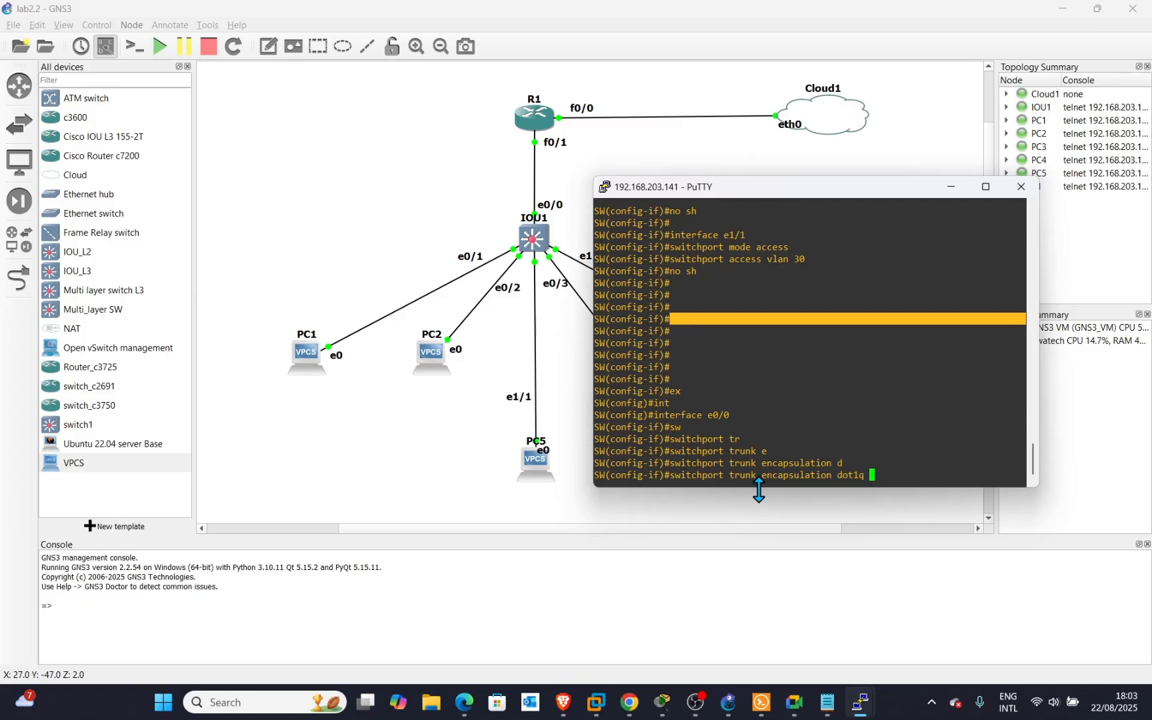
key(Return)
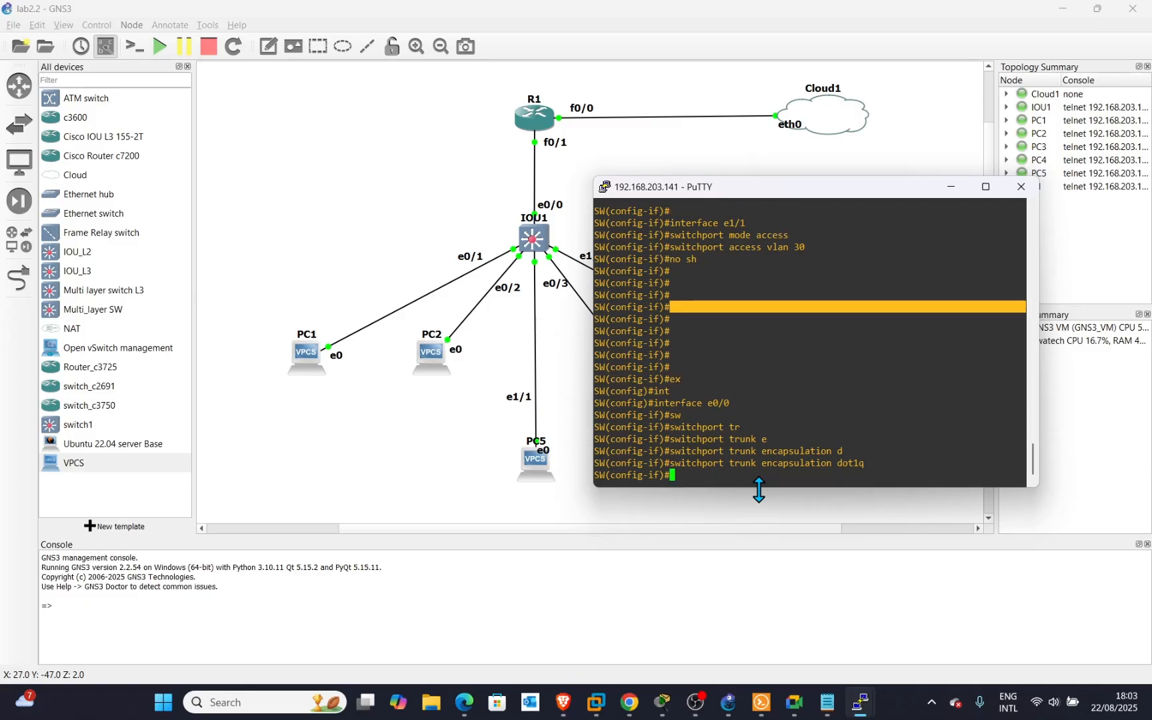
Set e0/0 to switchport mode trunk and enable it with no shutdown.
text(sw)
key(Tab)
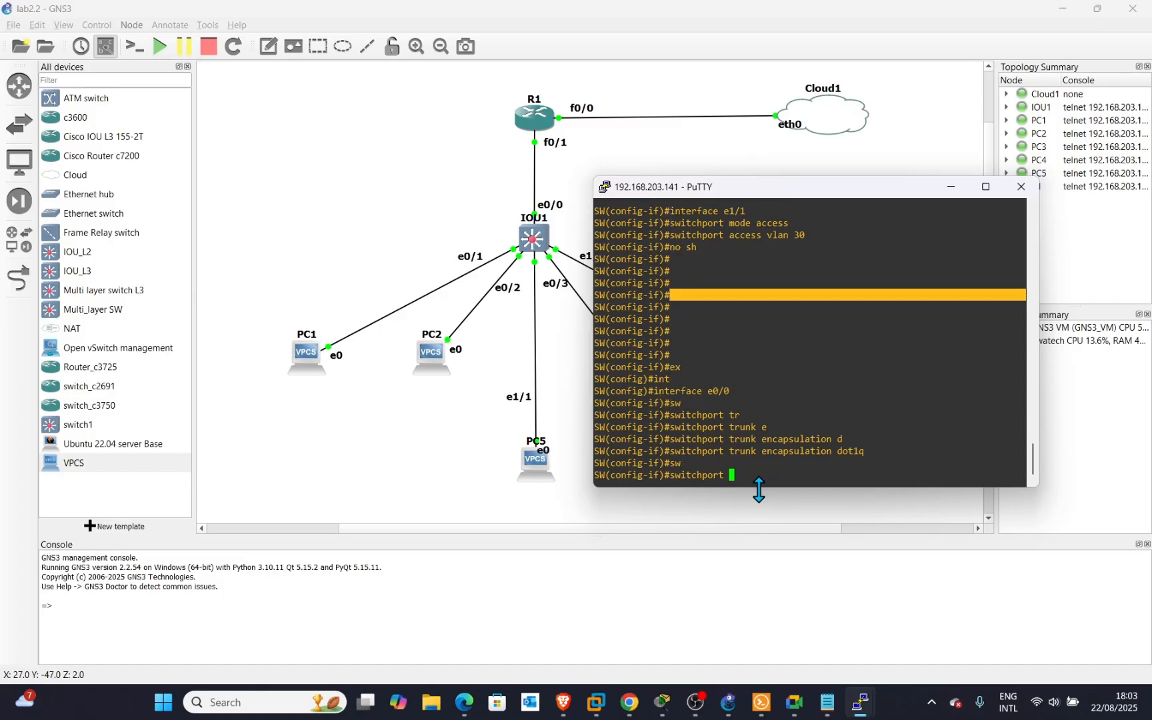
text(mo)
key(Tab)
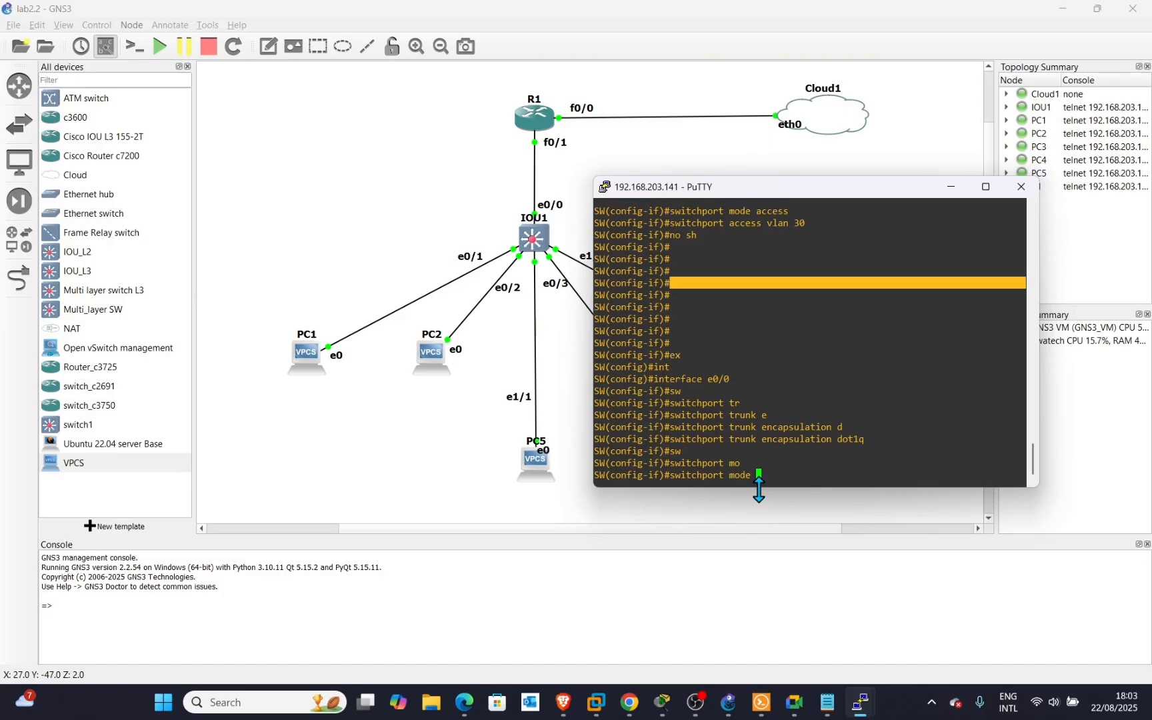
text(tr)
key(Tab)
key(Return)
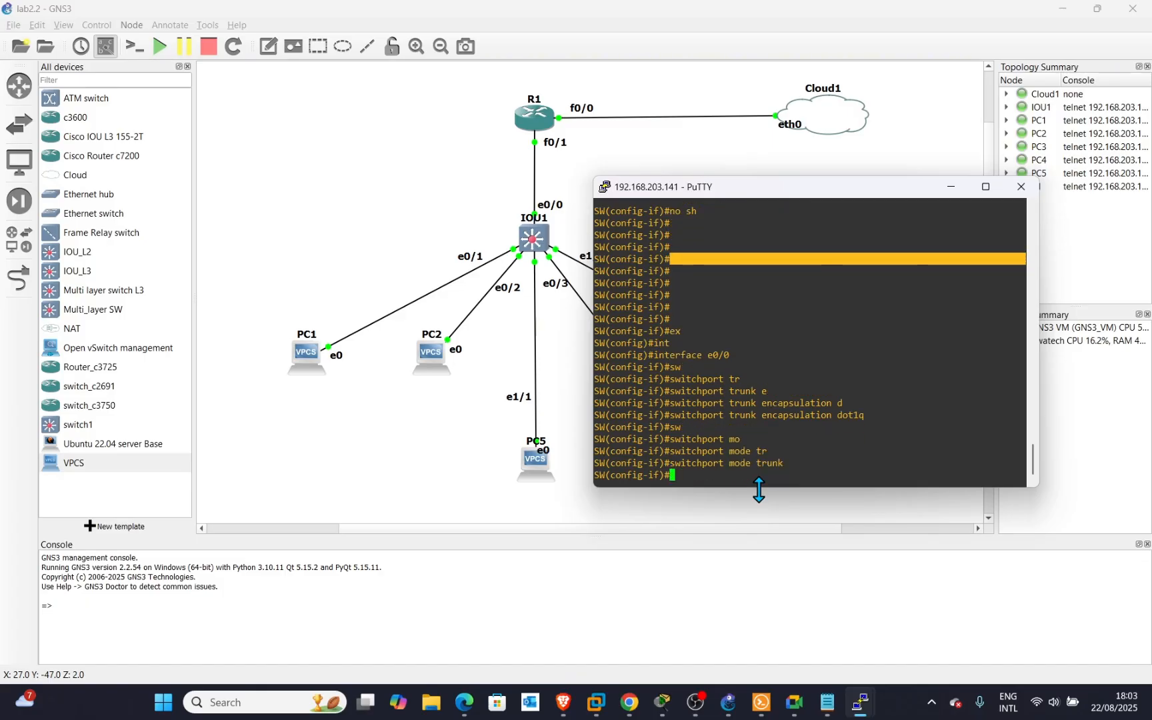
key(Return)
key(Return)
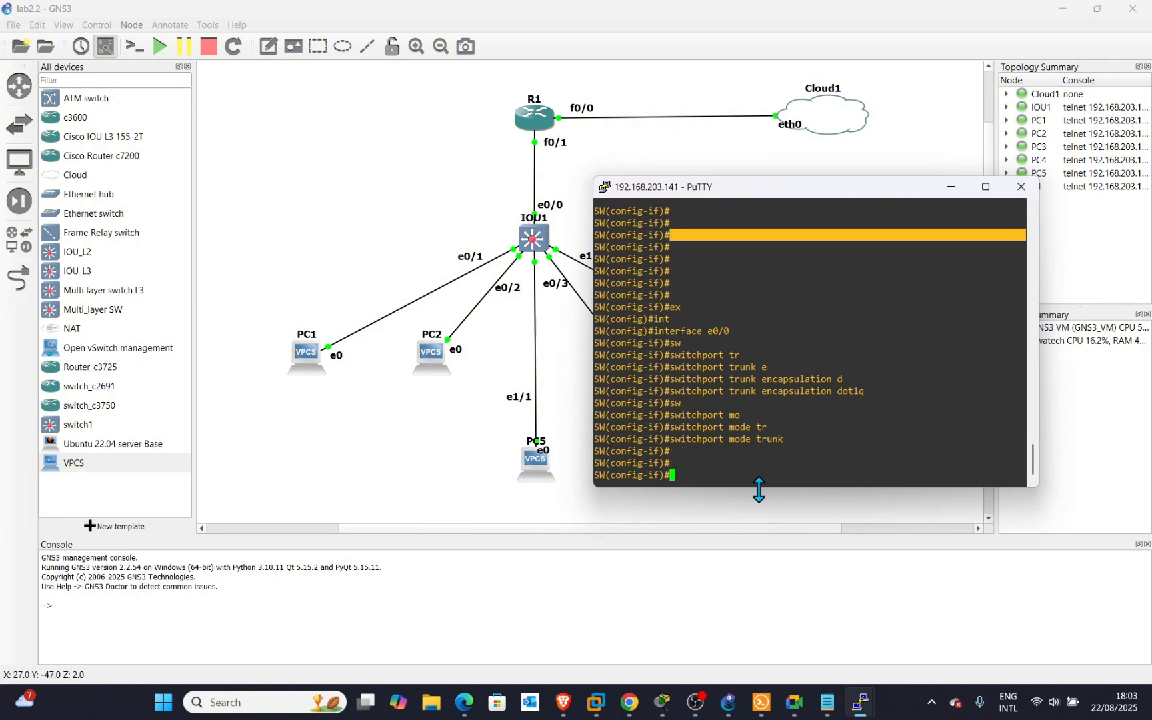
text(no)
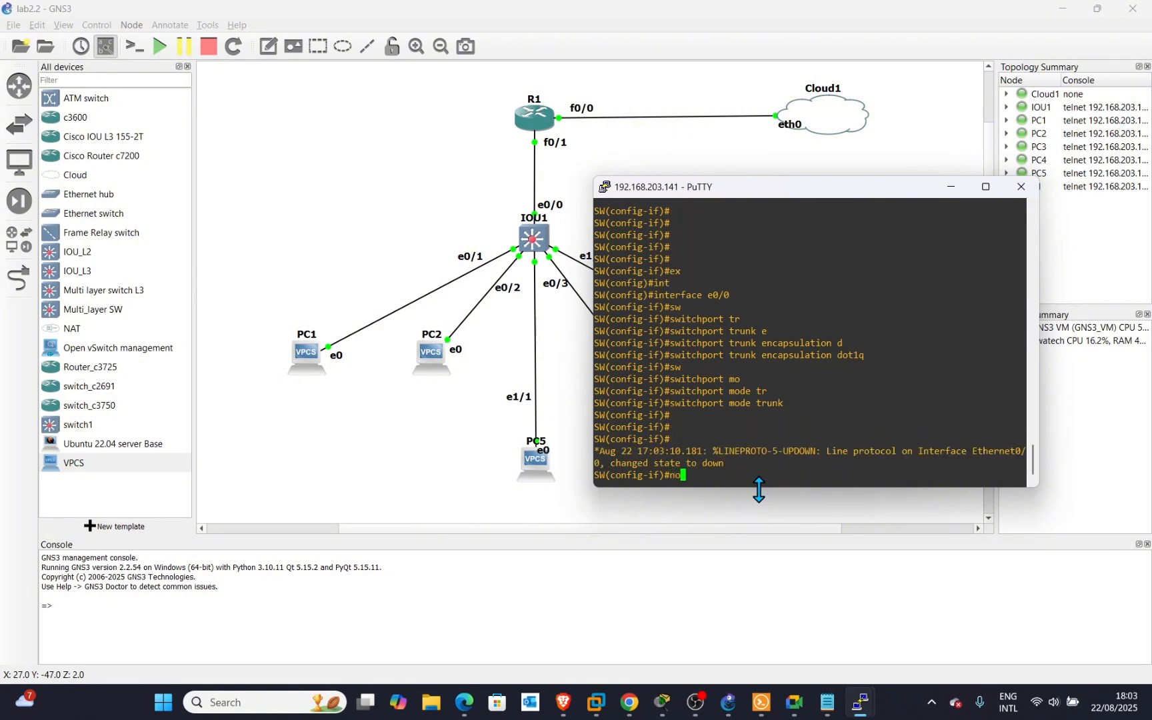
key(Tab)
text(s)
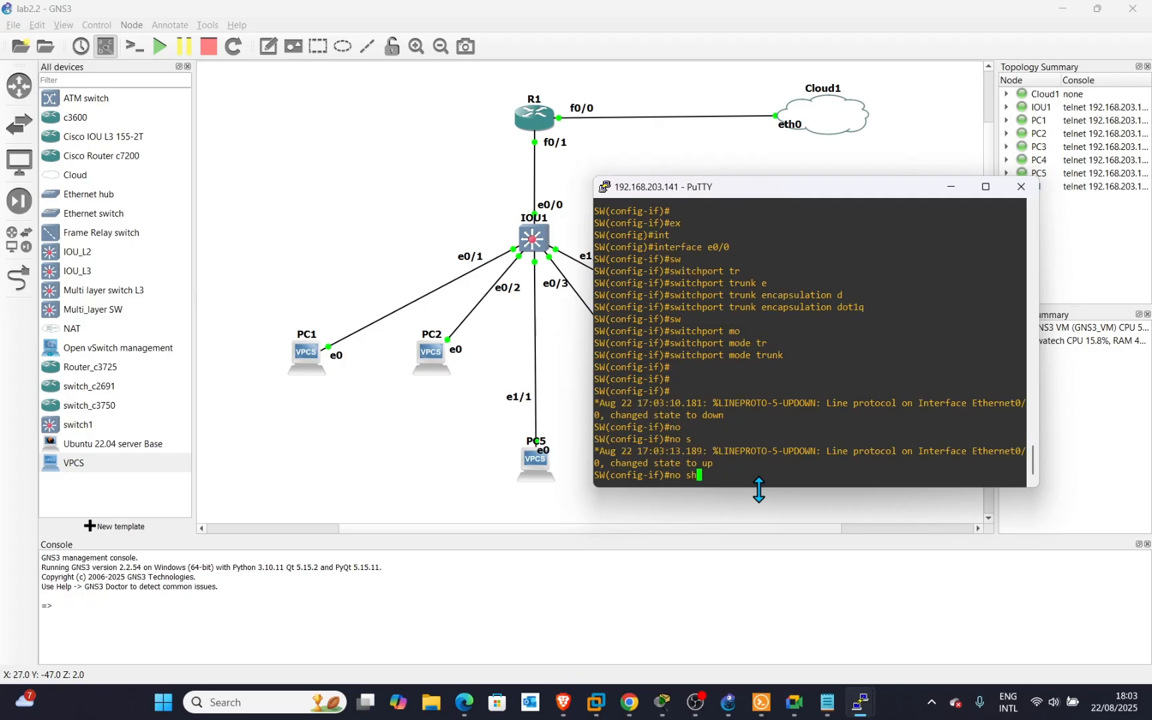
text(h)
key(Return)
key(Return)
key(Return)
key(Return)
key(Return)
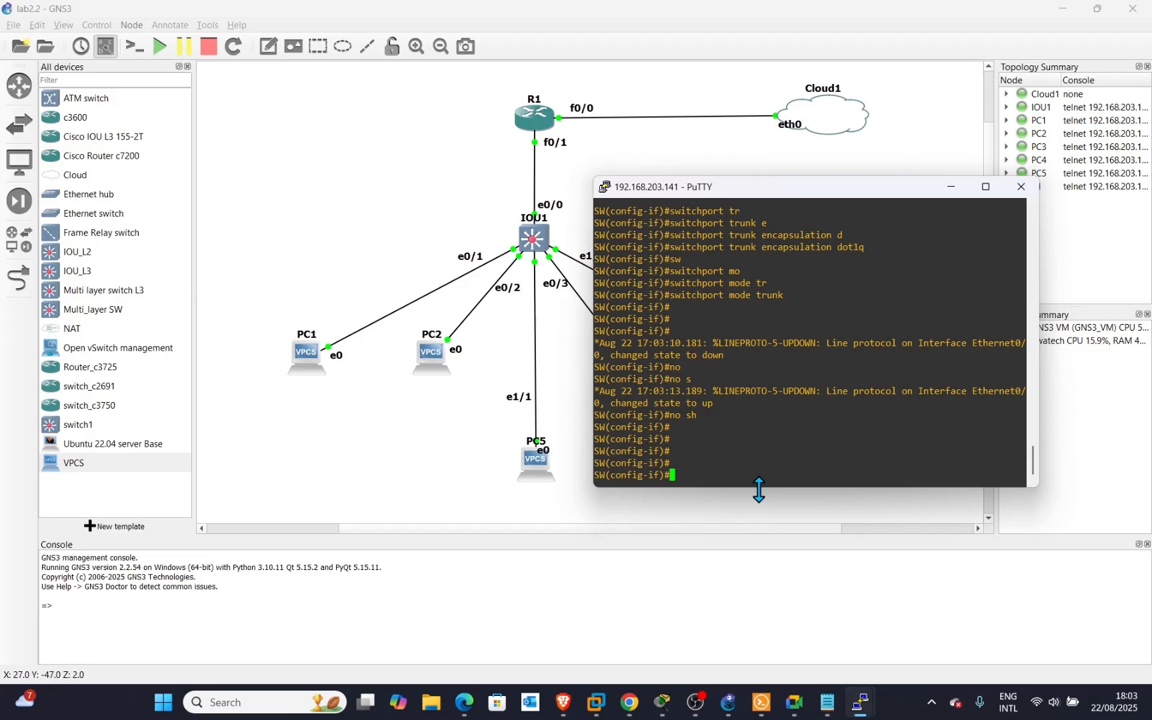
Leave configuration mode with exit and end, then save to NVRAM with wr, confirming the overwrite.
text(ex)
key(Return)
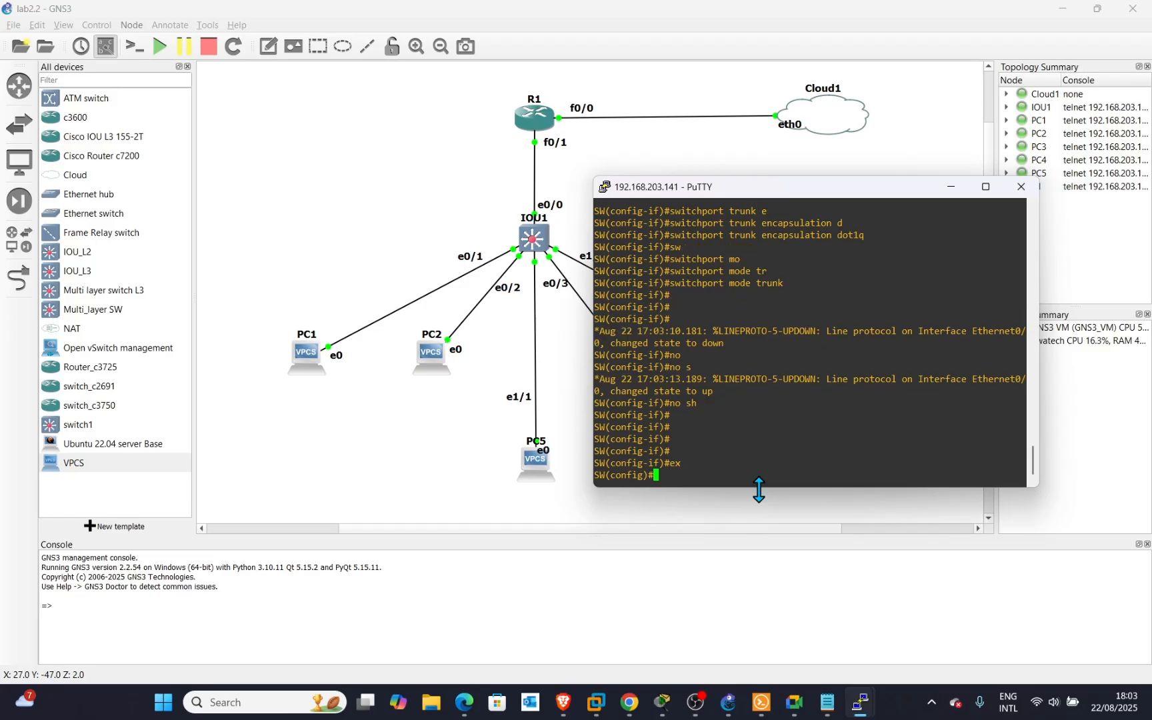
text(end)
key(Return)
key(Return)
key(Return)
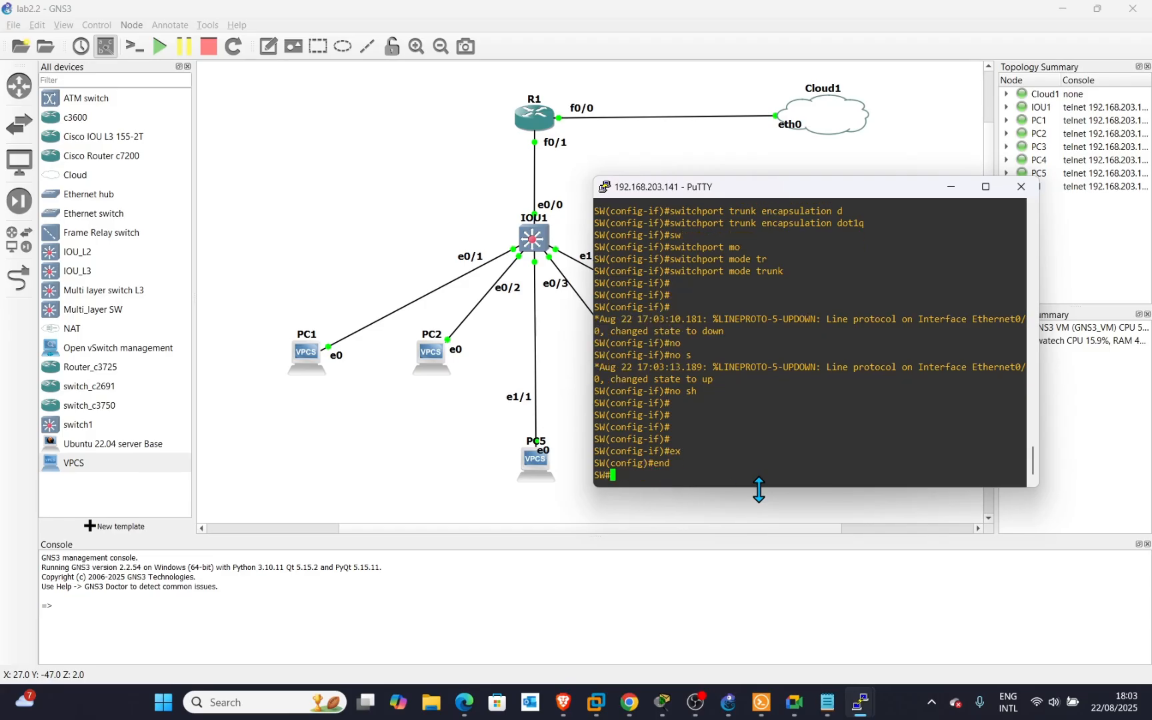
key(Return)
key(Return)
key(Return)
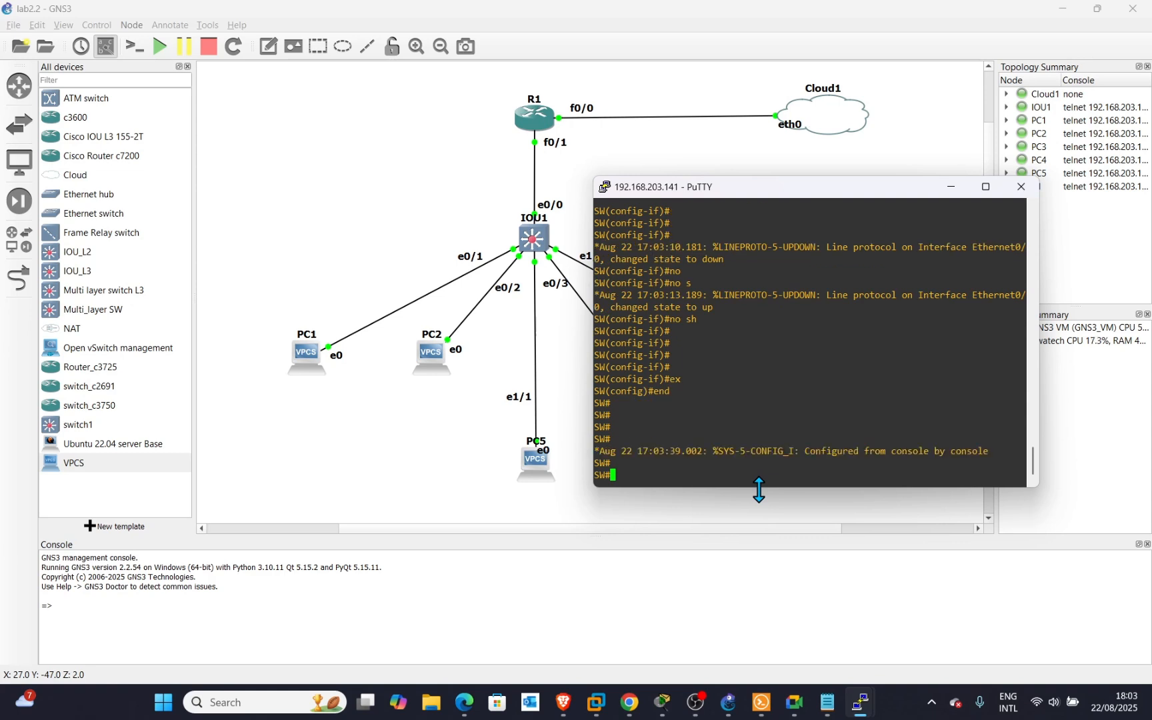
key(Return)
key(Return)
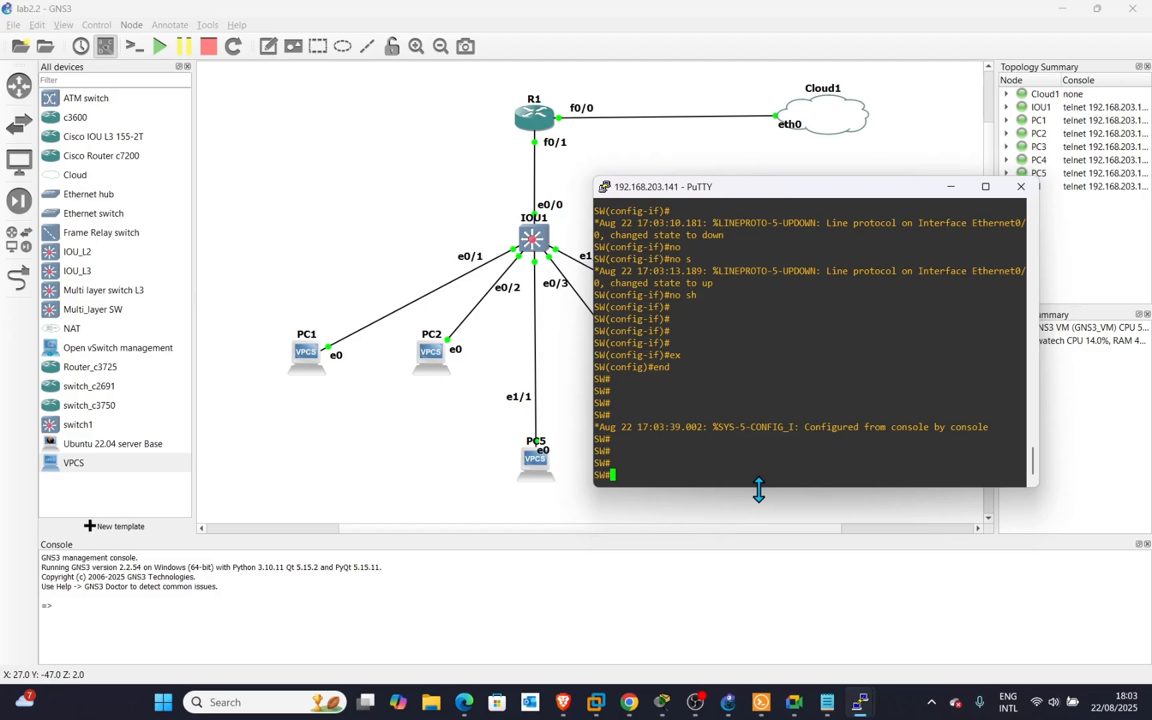
text(wr)
key(Return)
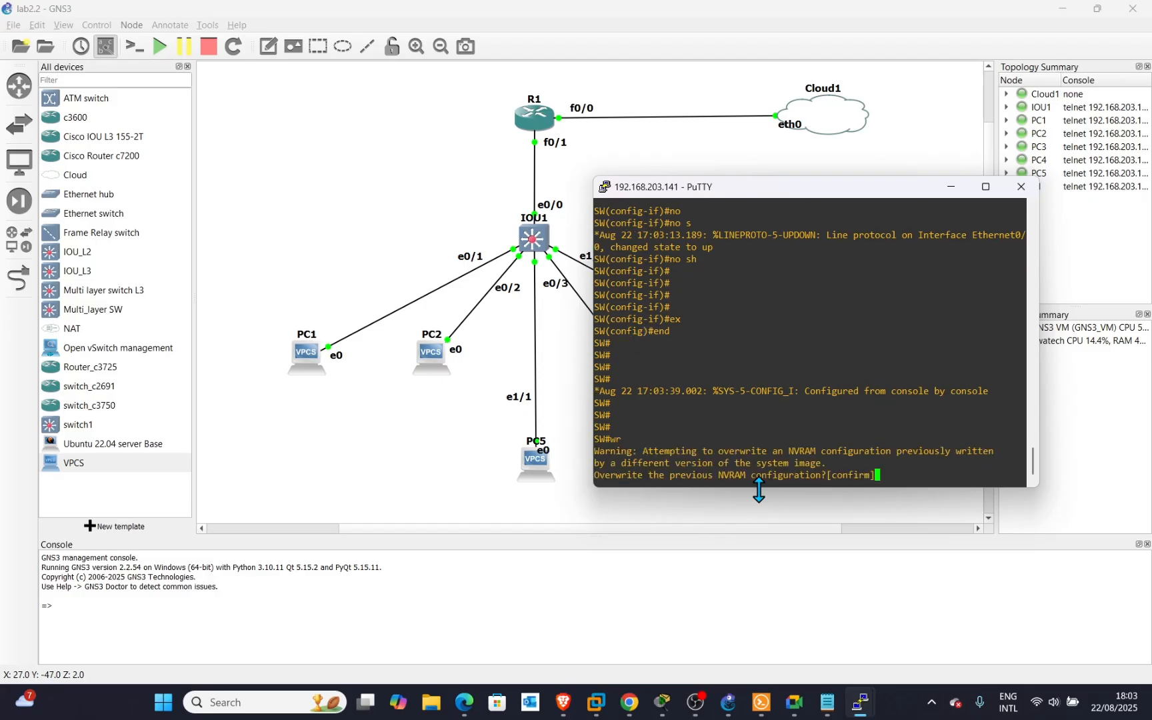
key(Return)
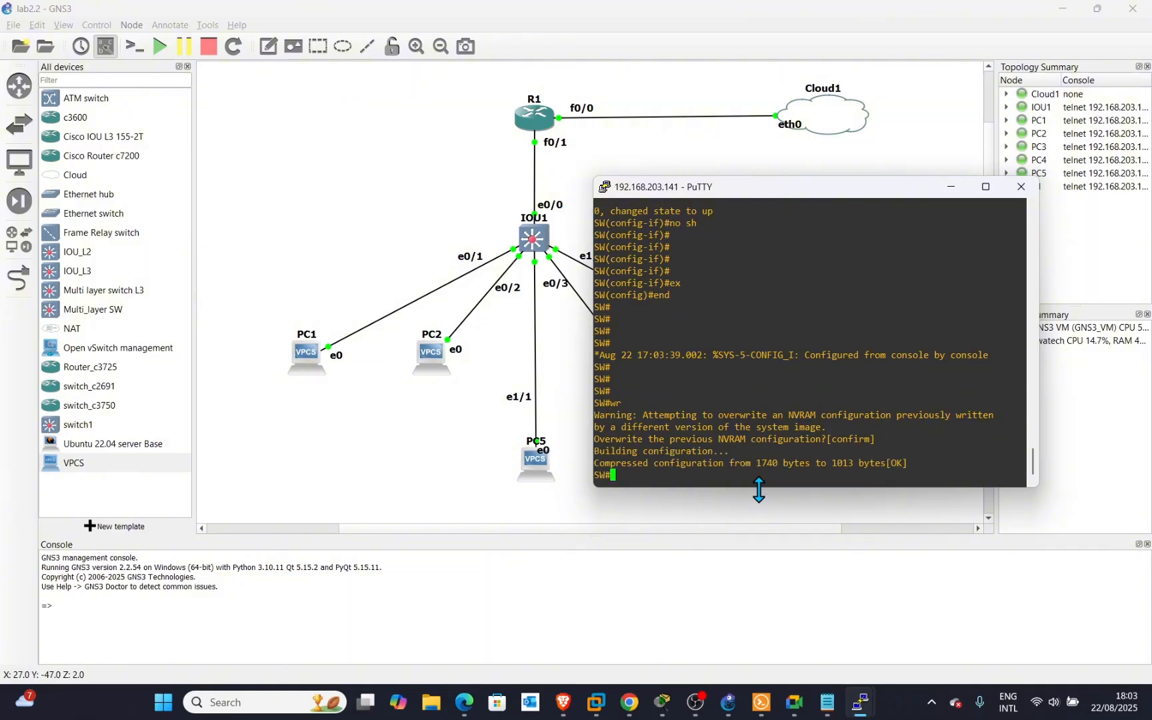
key(Return)
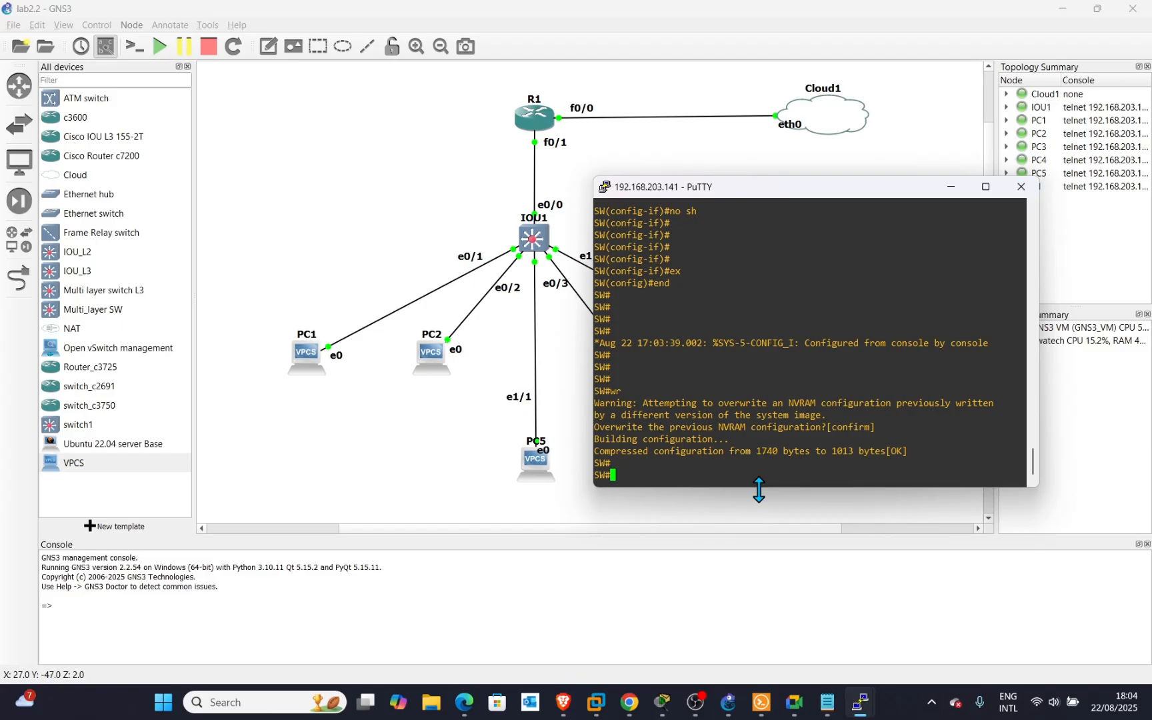
Run 'sh ip int br' and 'show vlan' to verify interface status and VLAN port assignments.
text(sh ip int br)
key(Return)
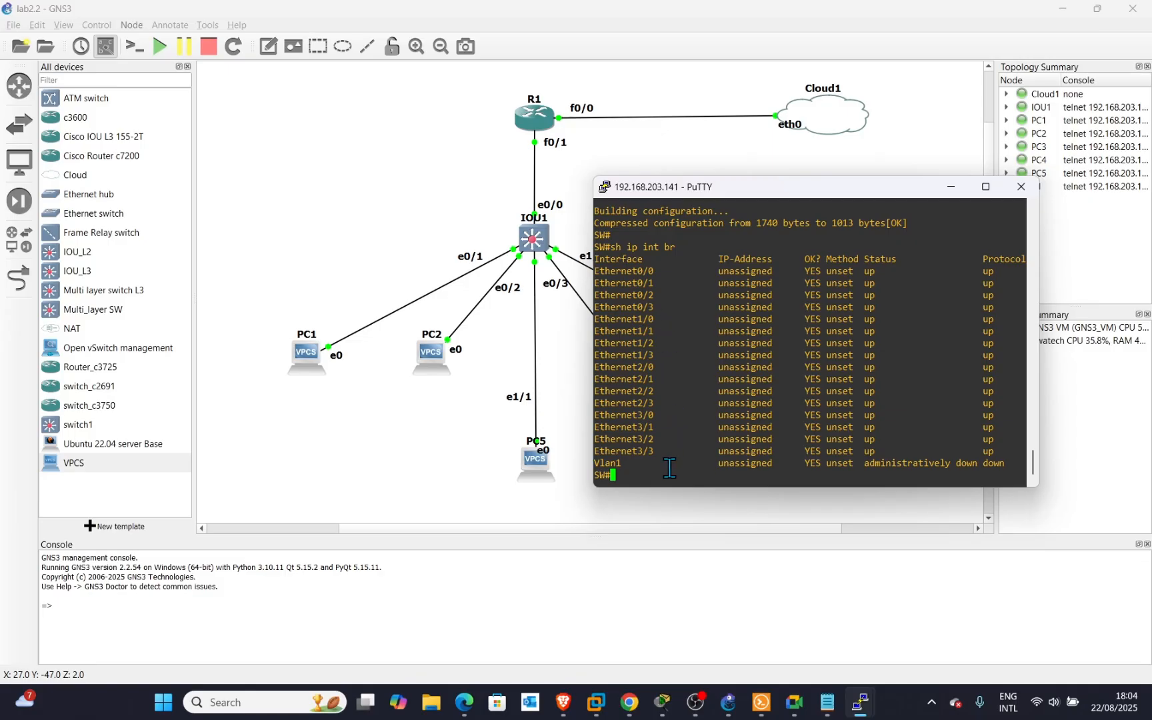
text(show vlan)
key(Return)
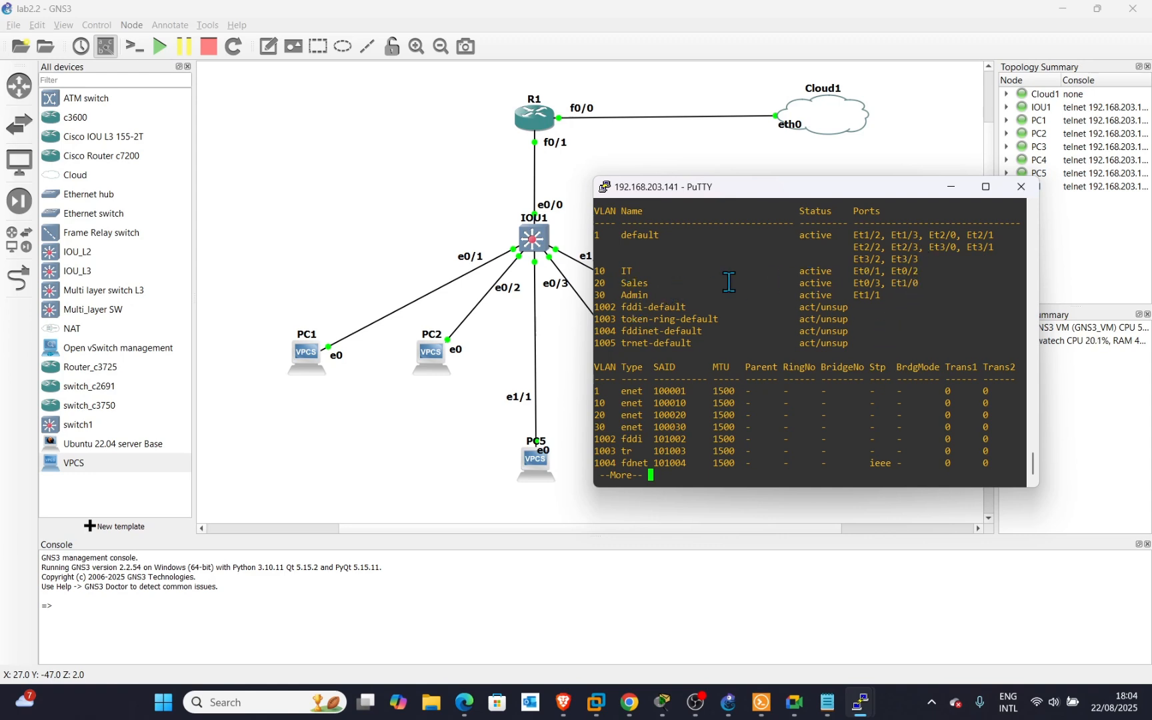
Highlight the IT, Sales and Admin VLAN rows and their ports in the listing.
drag(933, 270, 590, 273)
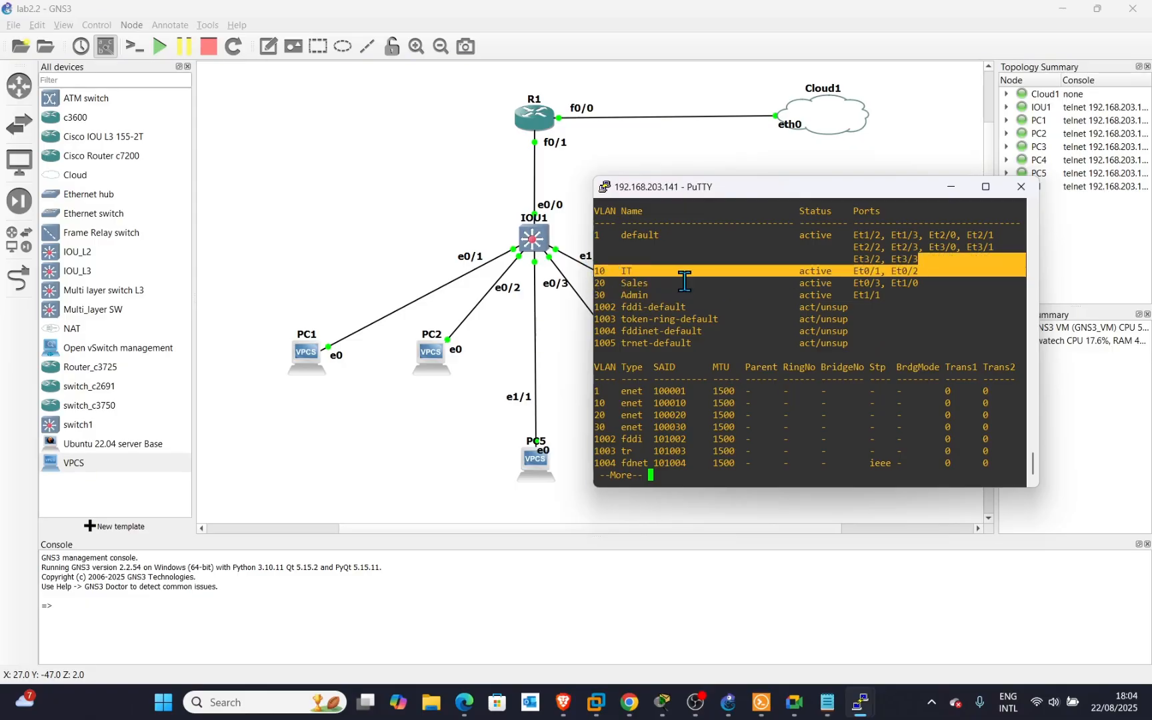
drag(922, 283, 642, 271)
drag(890, 305, 730, 284)
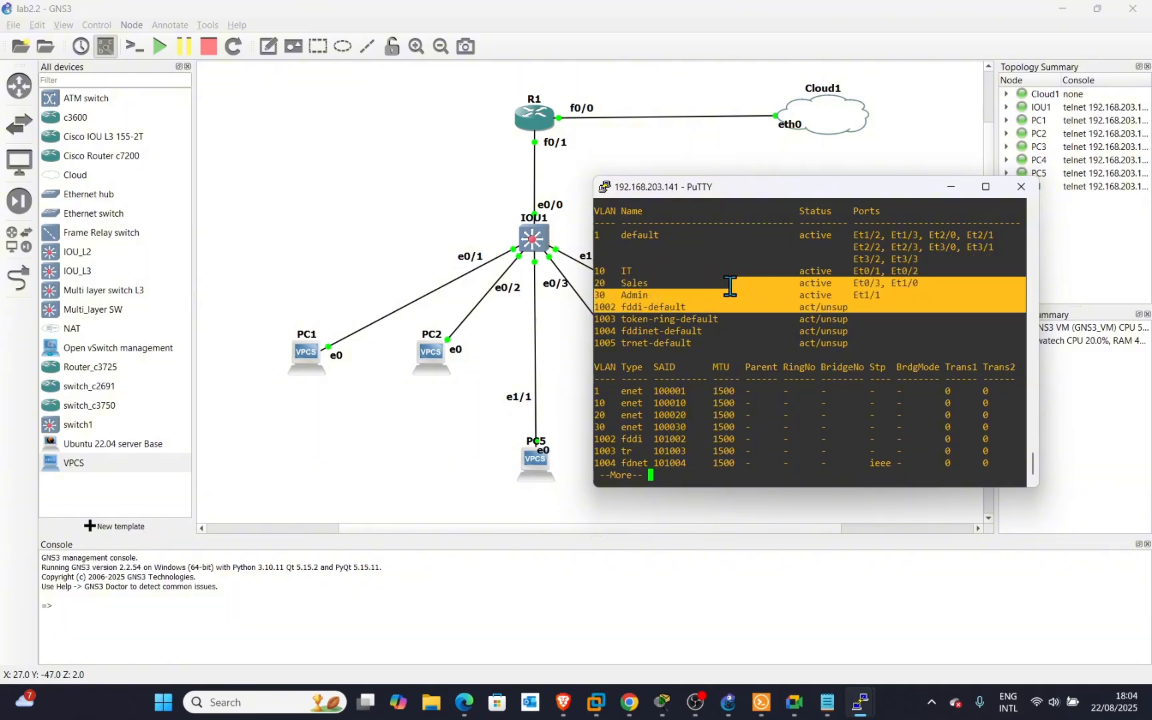
click(932, 324)
drag(889, 294, 636, 298)
click(896, 289)
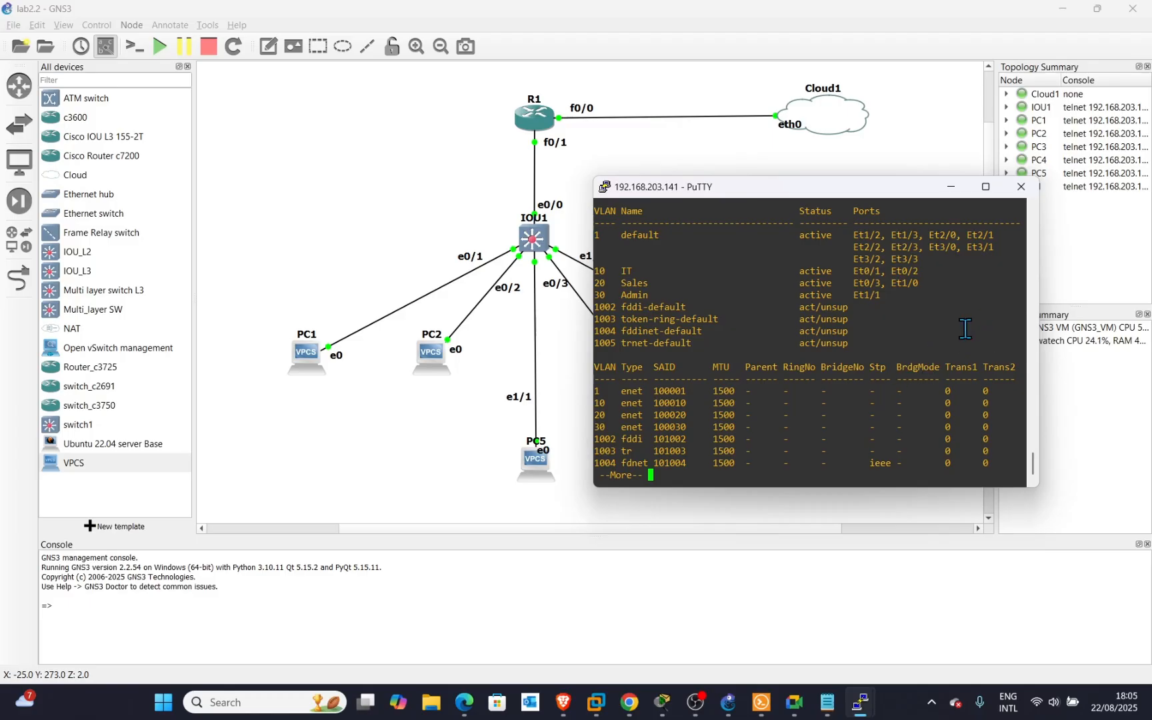
Page through the rest of the show vlan output until the switch prompt returns.
key(Return)
key(Return)
key(Return)
key(Return)
key(Return)
key(Return)
key(Return)
key(Return)
key(Return)
key(Return)
key(Return)
key(Return)
key(Return)
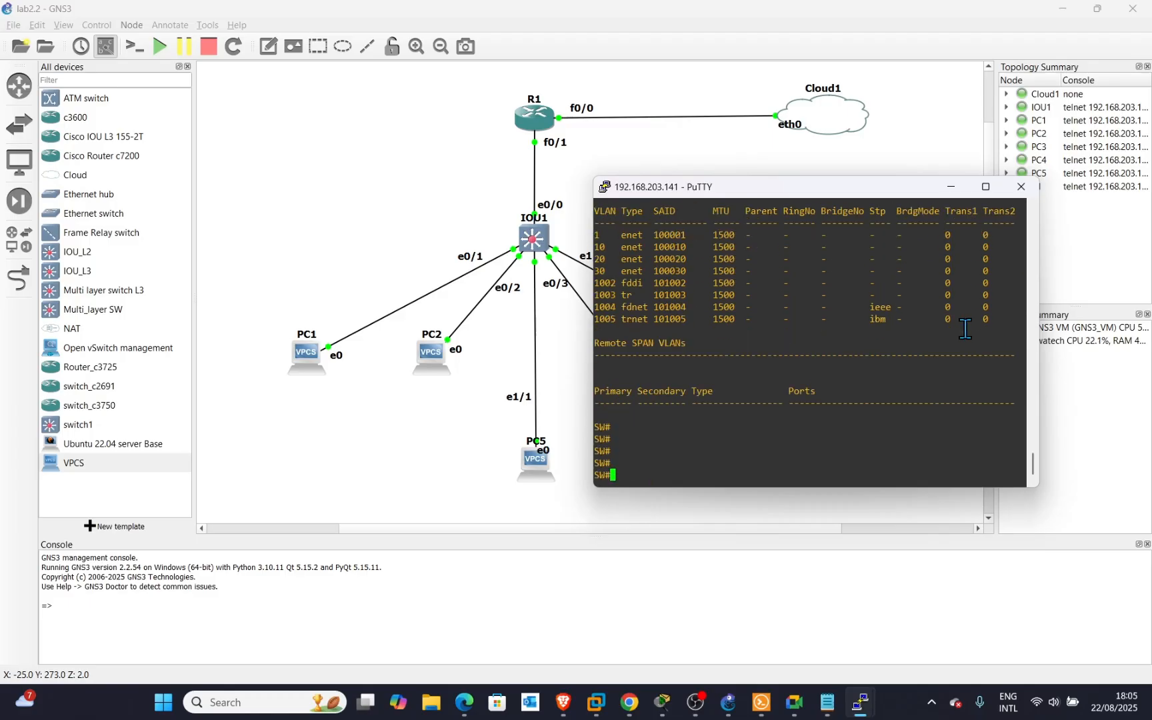
scroll(935, 336, up, 4)
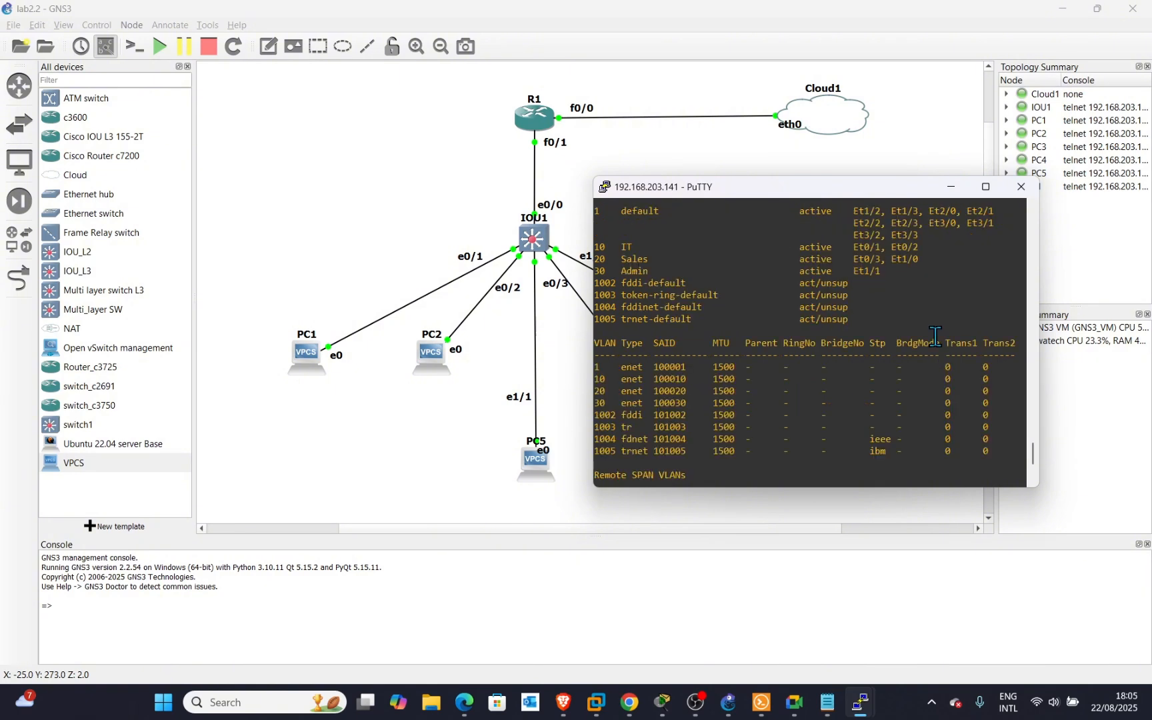
scroll(936, 336, up, 4)
scroll(935, 336, down, 4)
scroll(935, 336, down, 4)
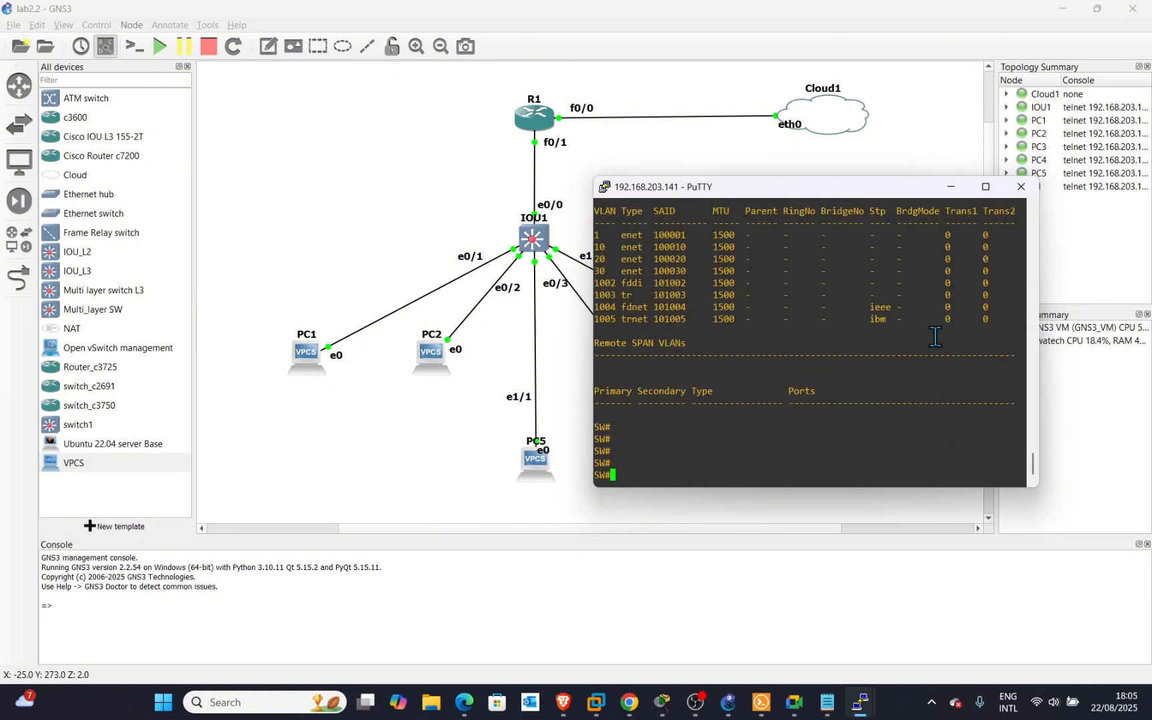
scroll(935, 336, up, 7)
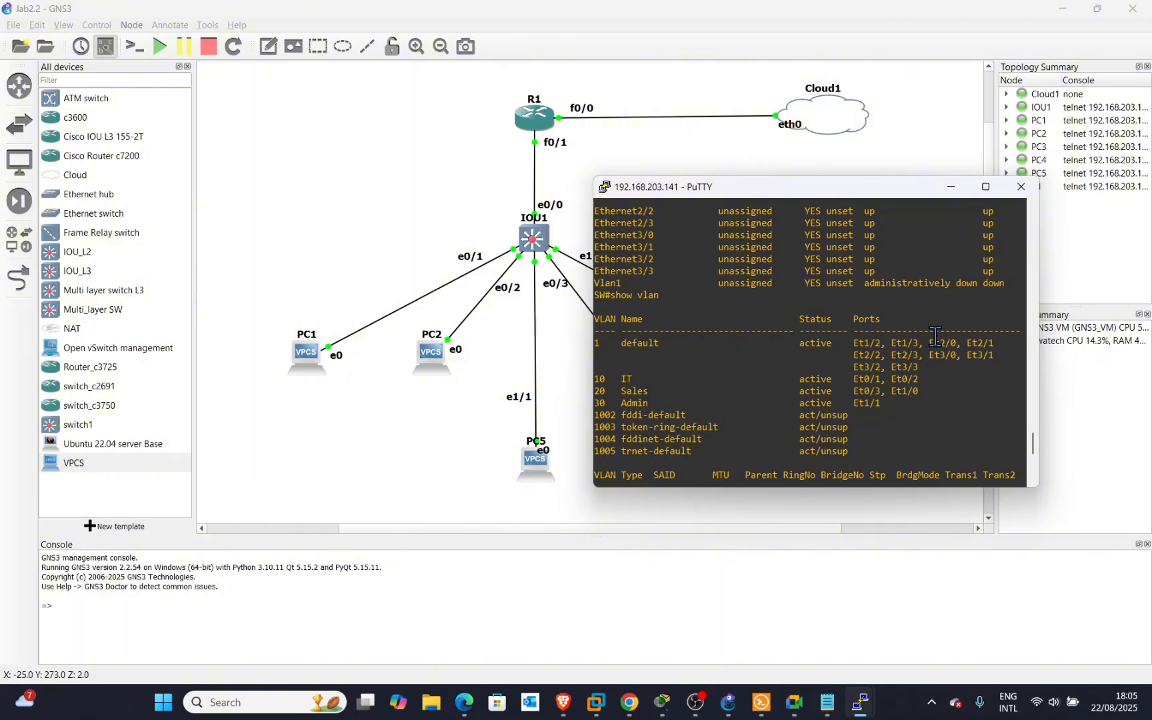
key(space)
key(Return)
key(Return)
key(Return)
key(Return)
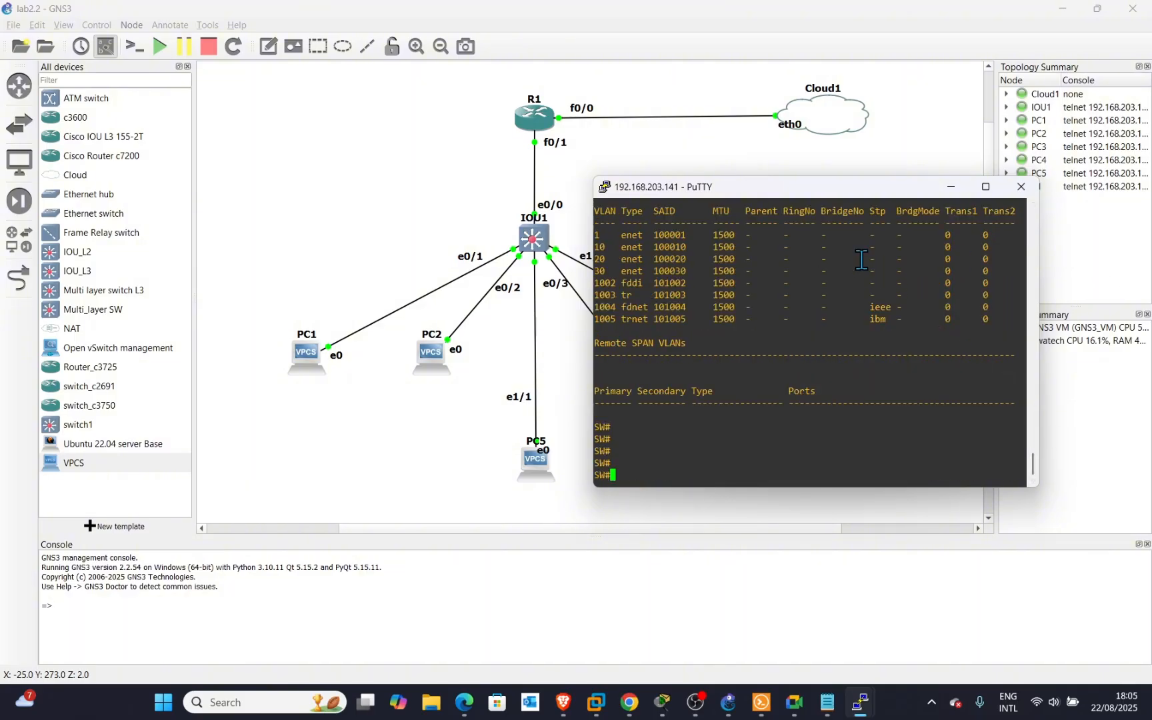
Minimize the switch console and bring R1's console with its successful 8.8.8.8 ping back in front.
drag(819, 196, 758, 179)
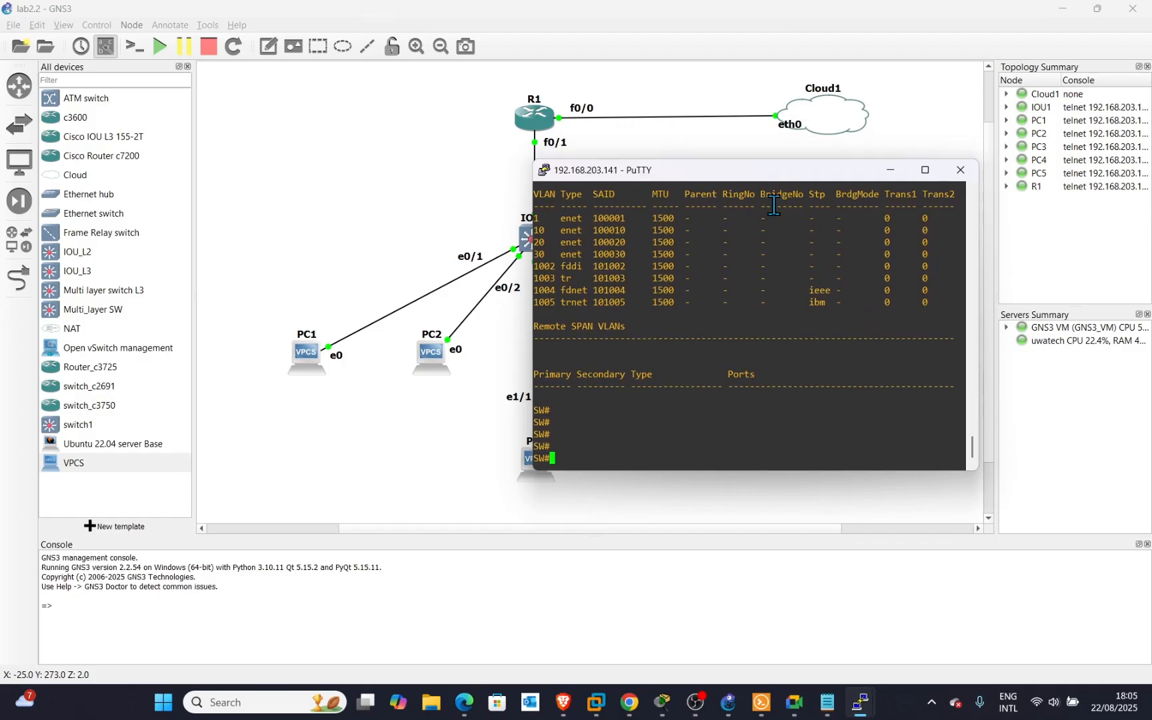
click(889, 171)
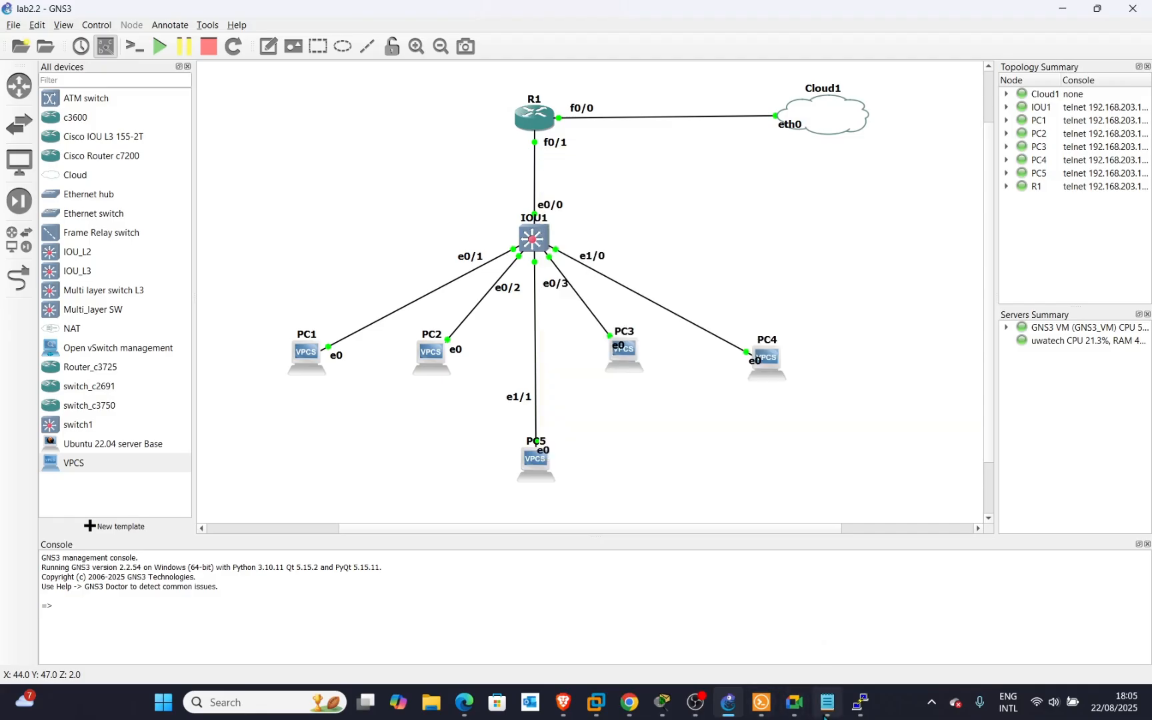
mouse_move(860, 702)
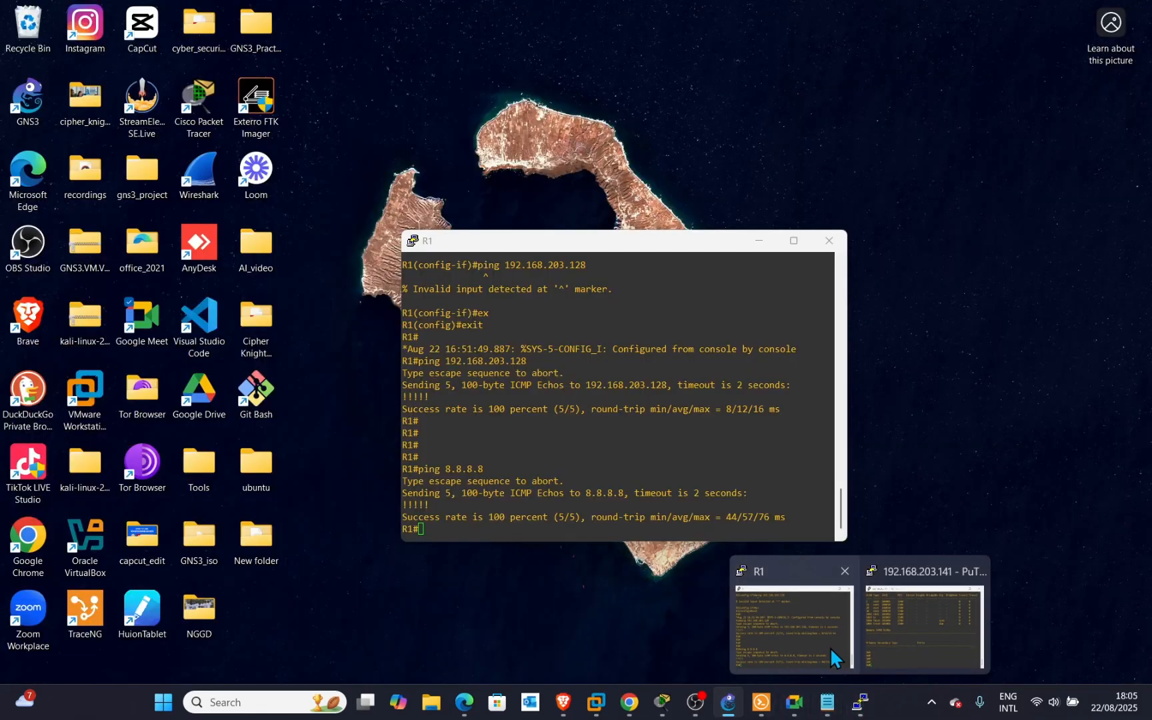
click(830, 648)
drag(648, 230, 448, 100)
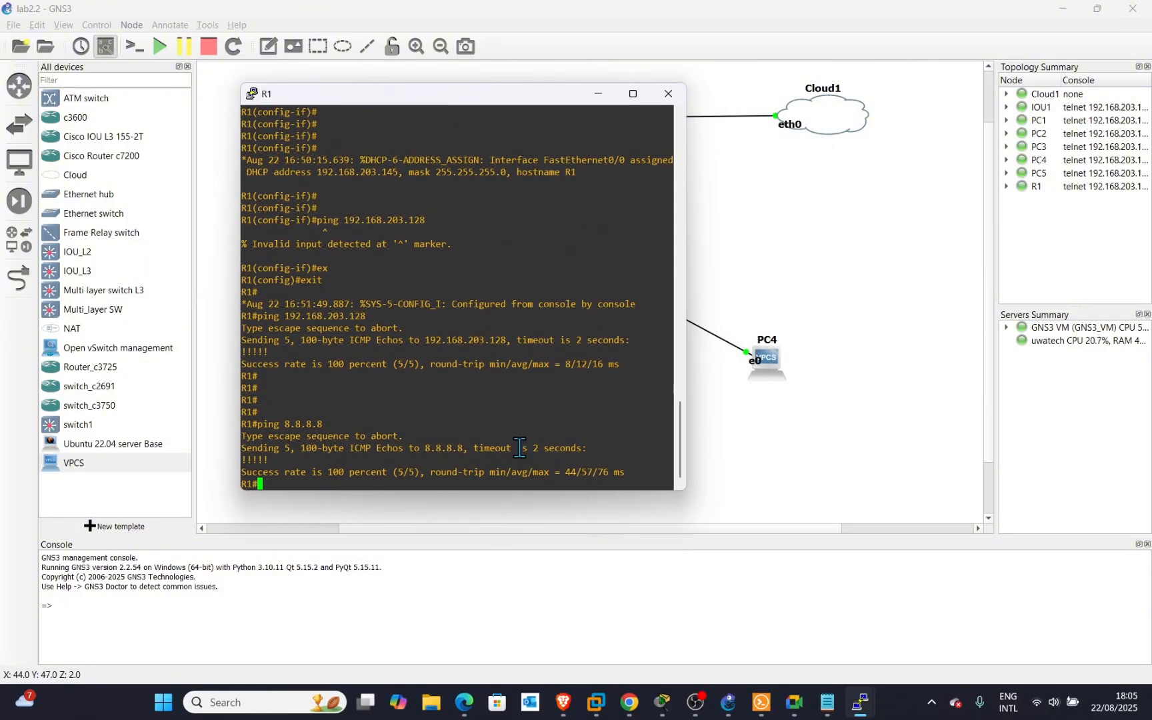
key(Return)
key(Return)
key(Return)
key(Return)
key(Return)
key(Return)
key(Return)
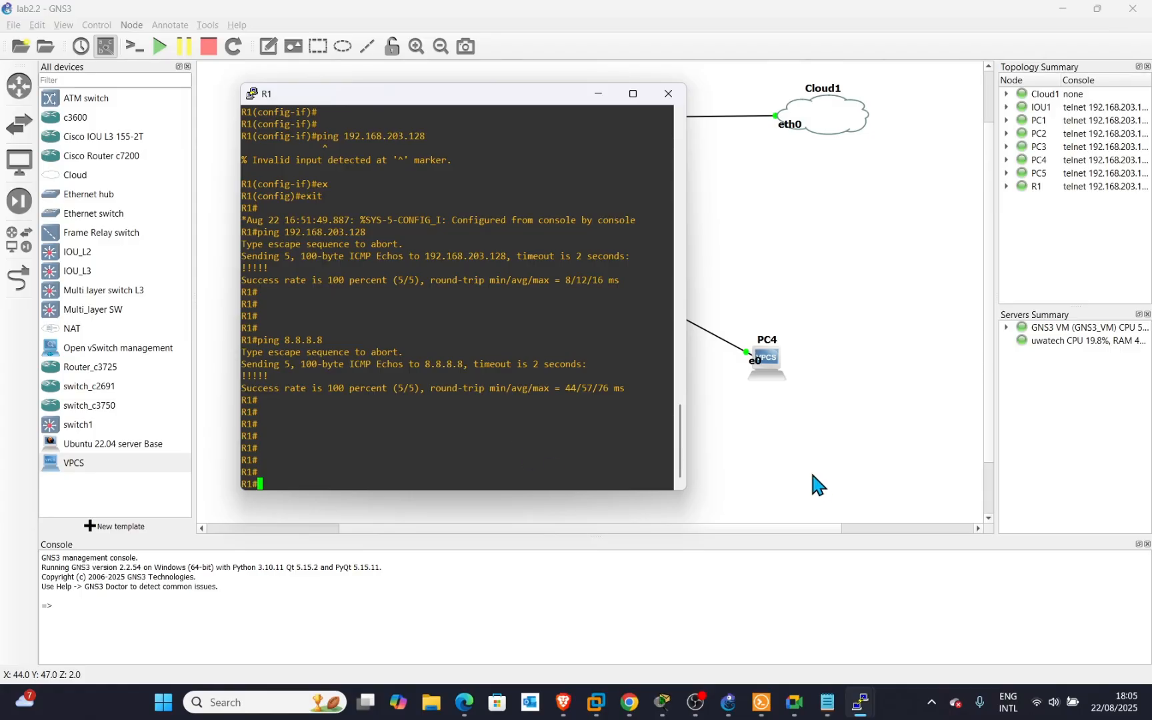
drag(499, 104, 652, 366)
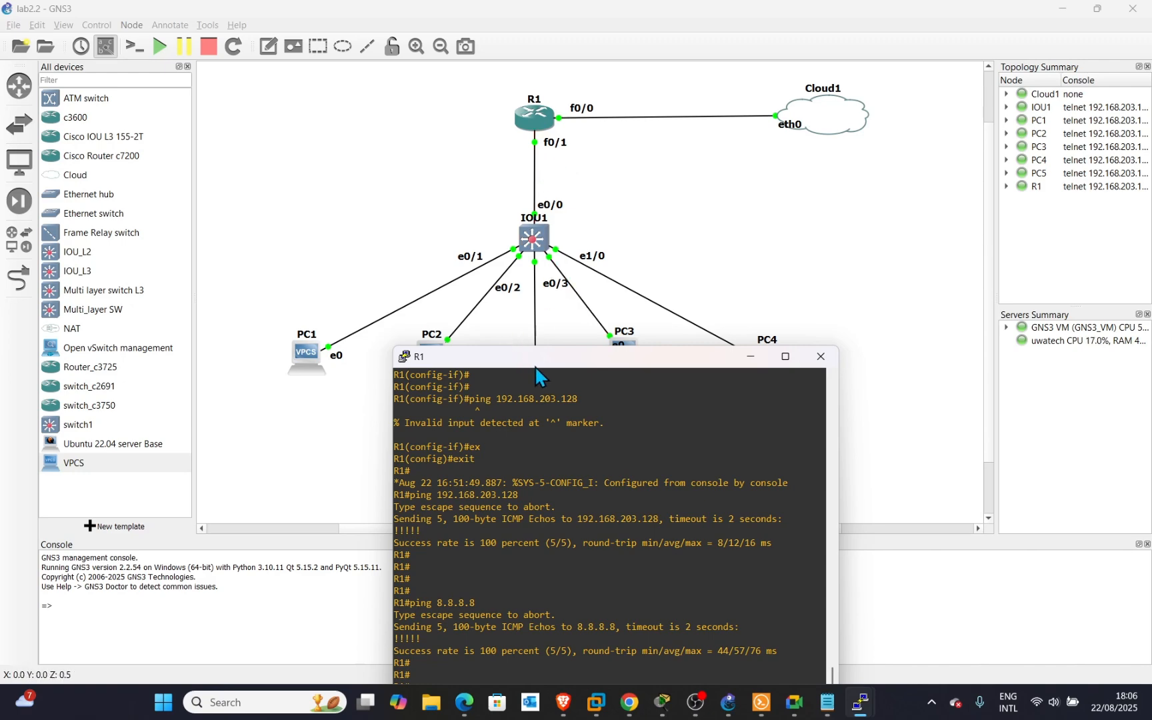
Move R1's console fully into view and enter global configuration mode with conf t.
drag(541, 363, 738, 99)
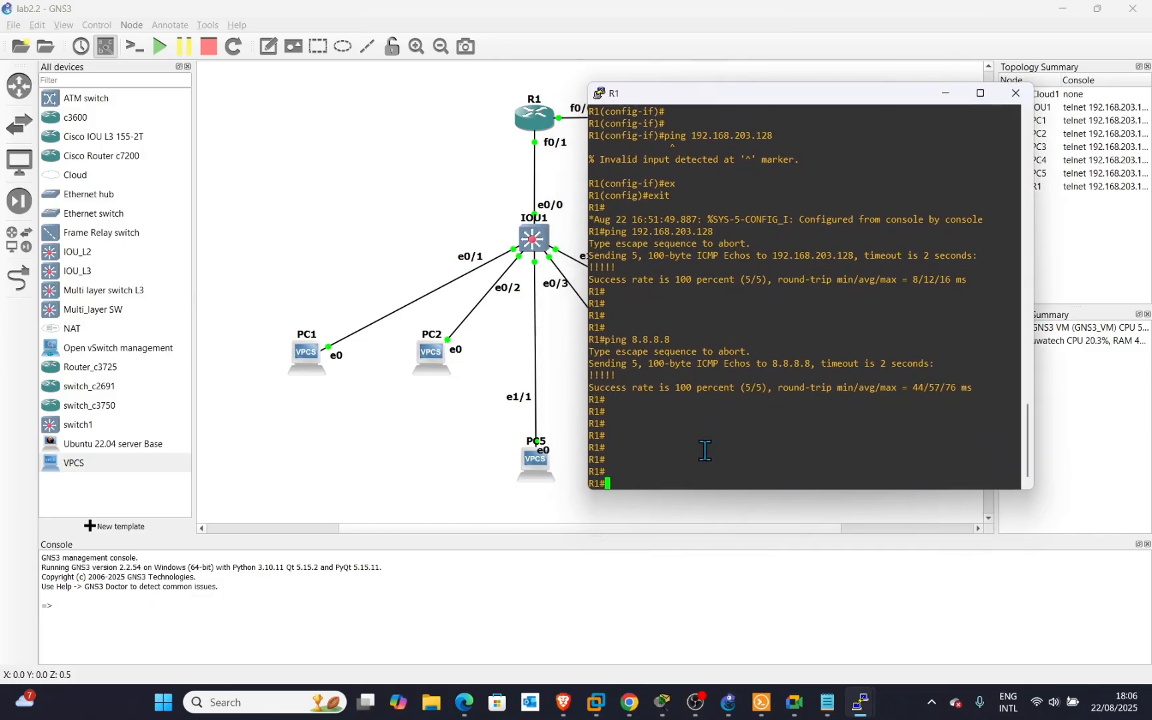
key(Return)
key(Return)
key(Return)
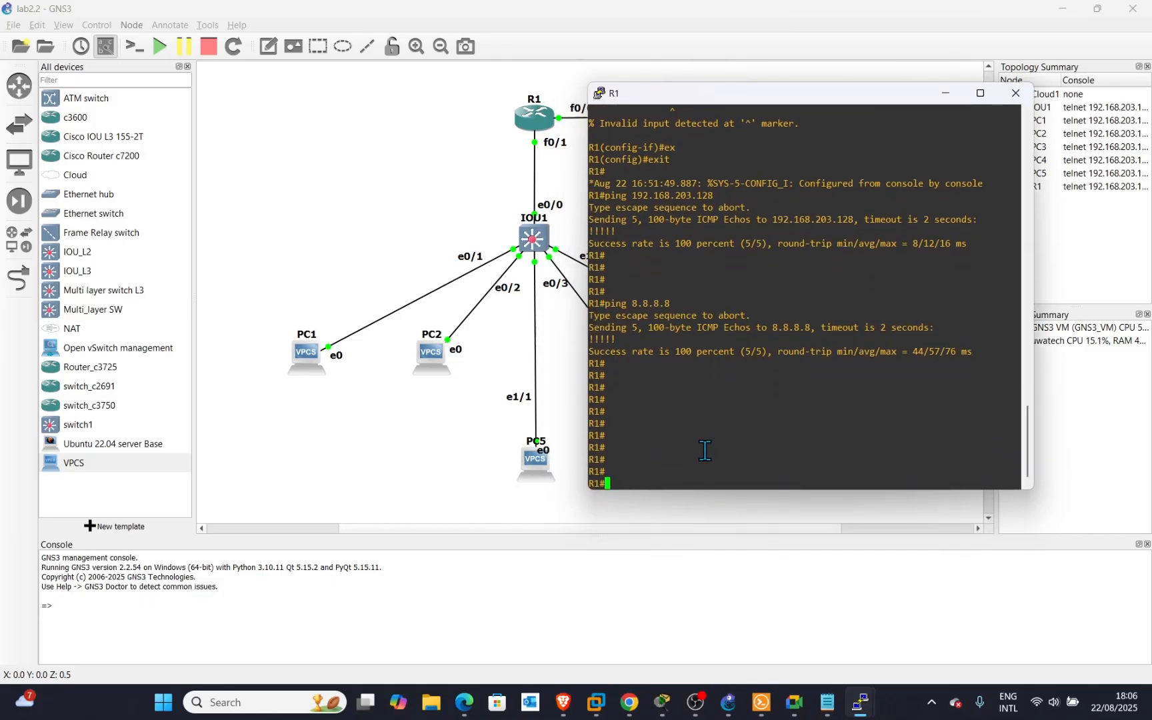
text(conf t)
key(Return)
key(Return)
key(Return)
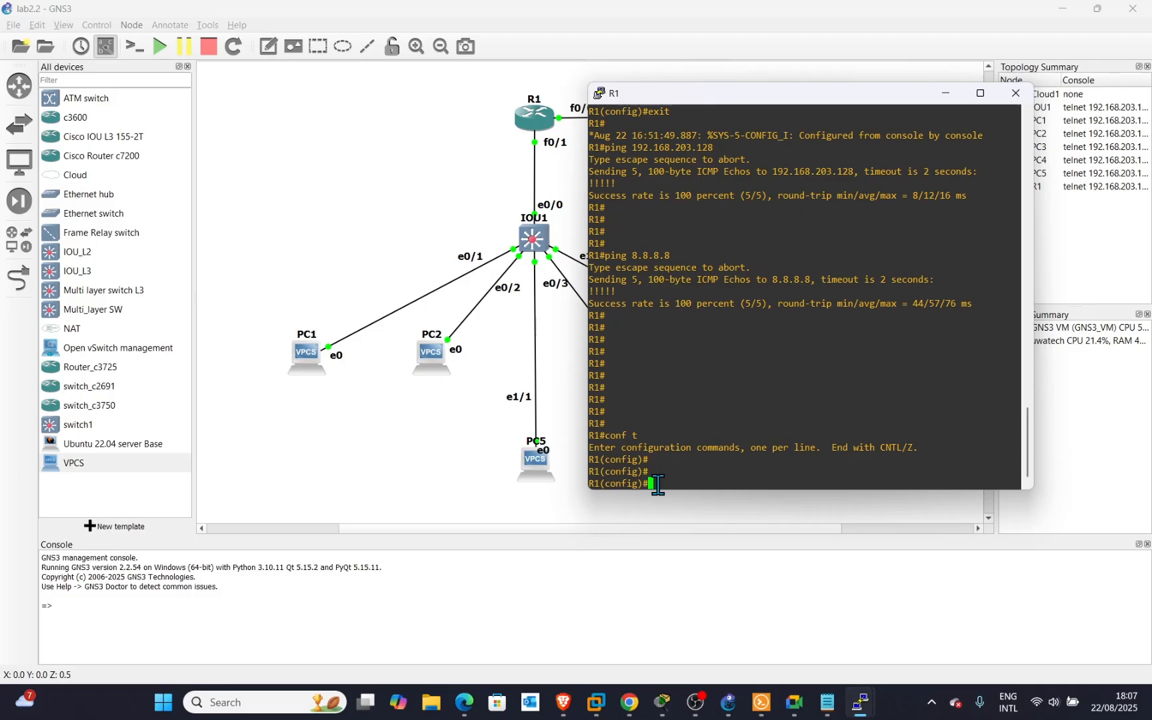
Create subinterface f0/1.10 on R1 and set encapsulation dot1Q 10.
text(inT)
key(Tab)
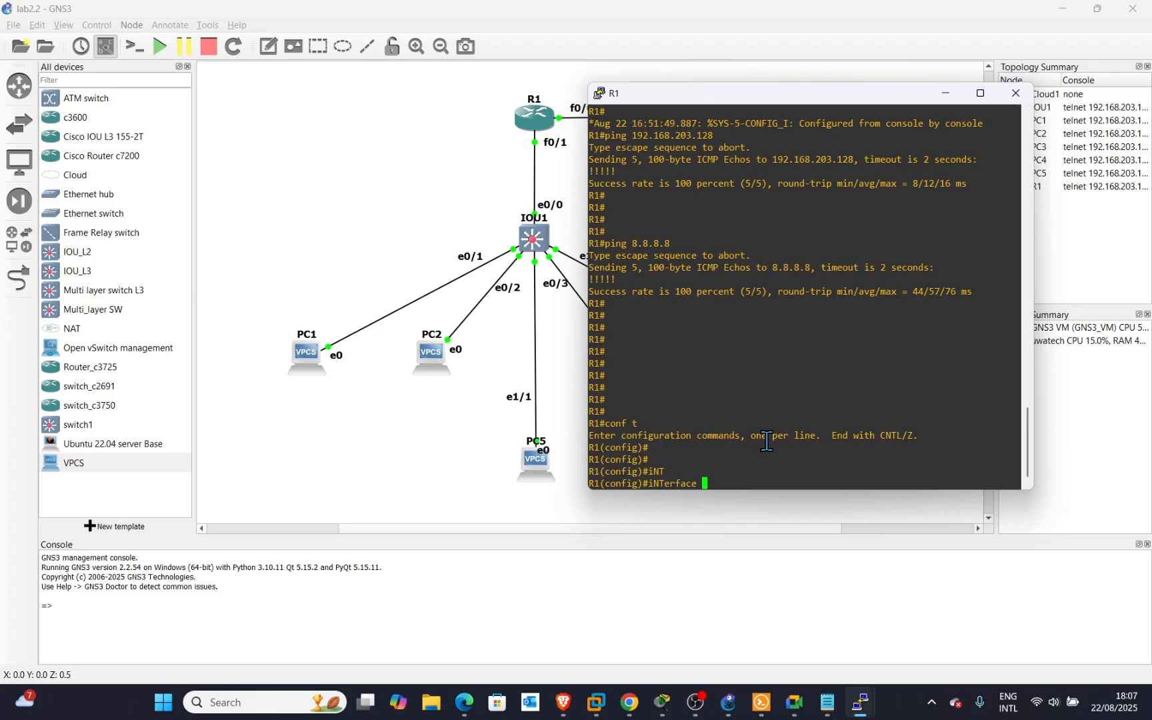
text(f0/1.10)
key(Return)
key(Return)
key(Return)
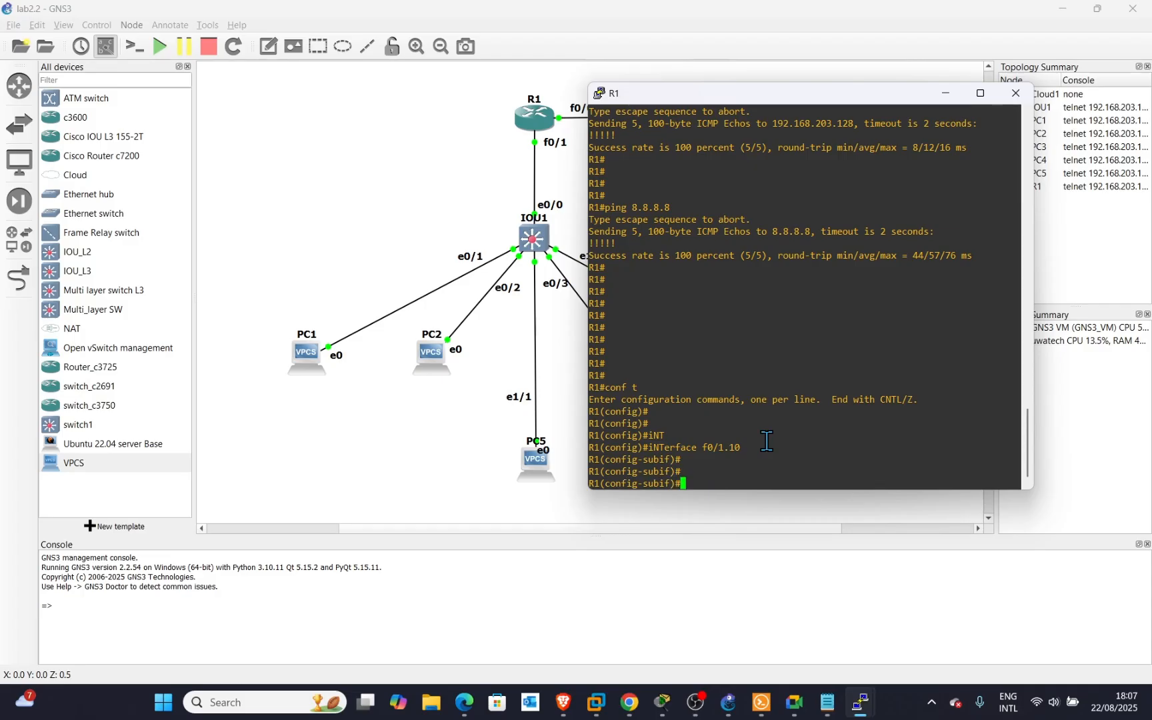
text(en)
key(Tab)
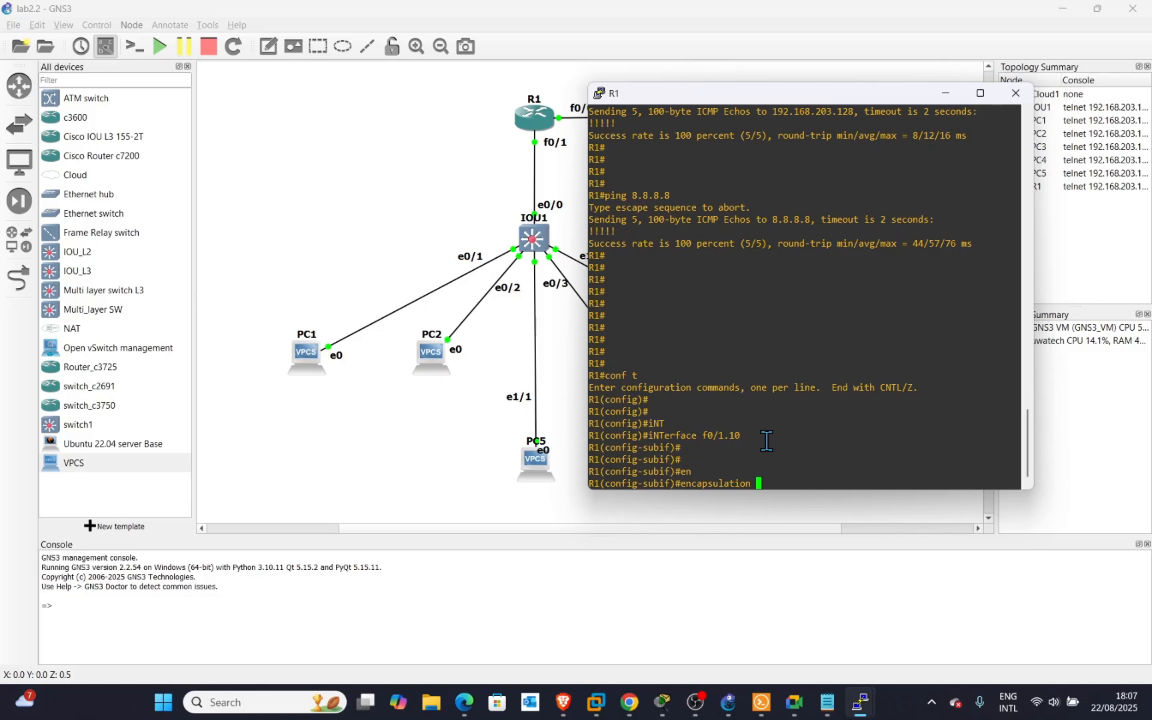
text(d)
key(Tab)
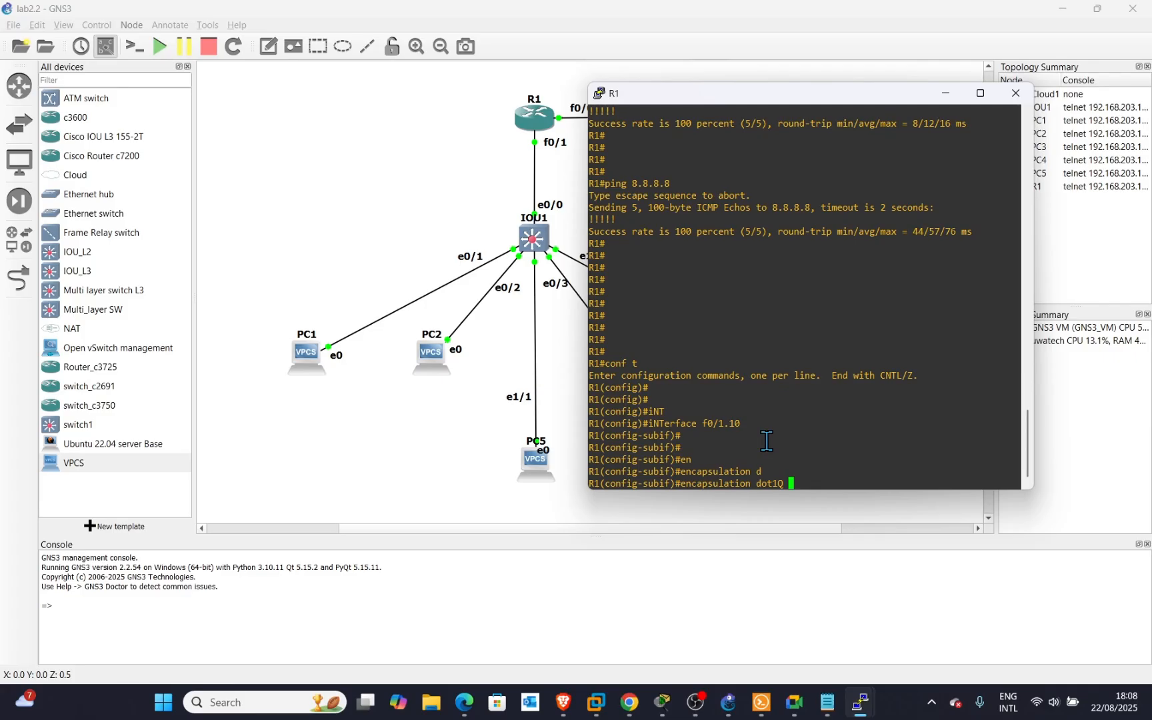
key(Return)
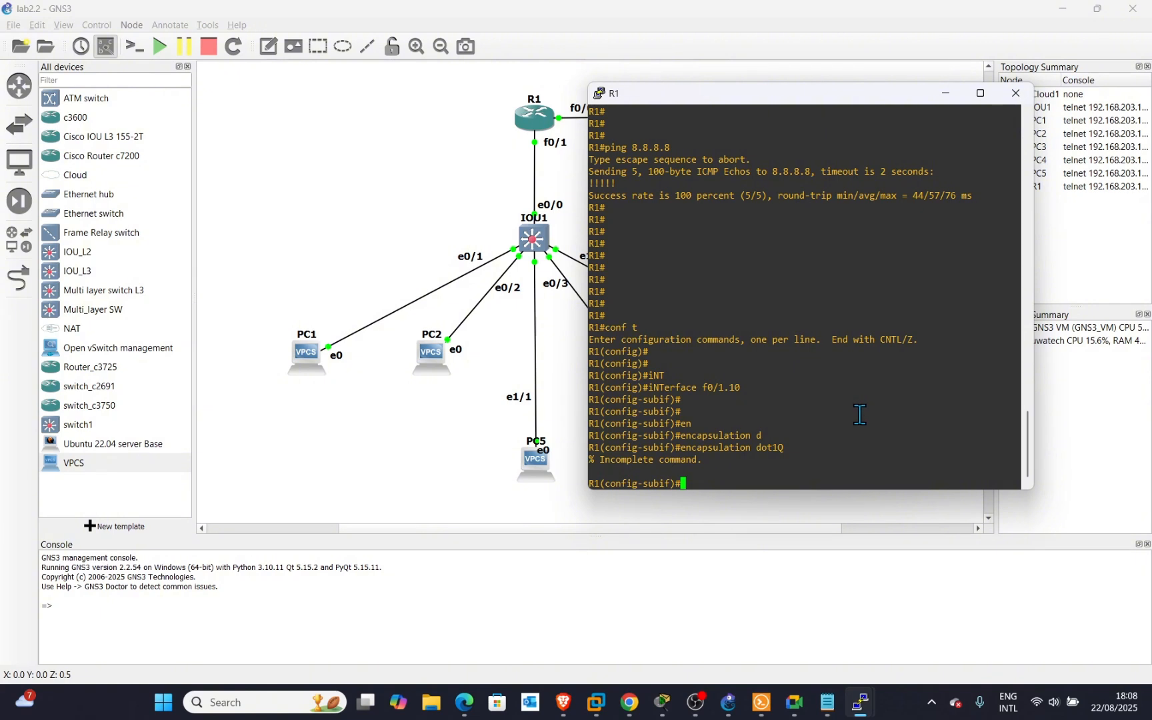
key(Up)
text(10)
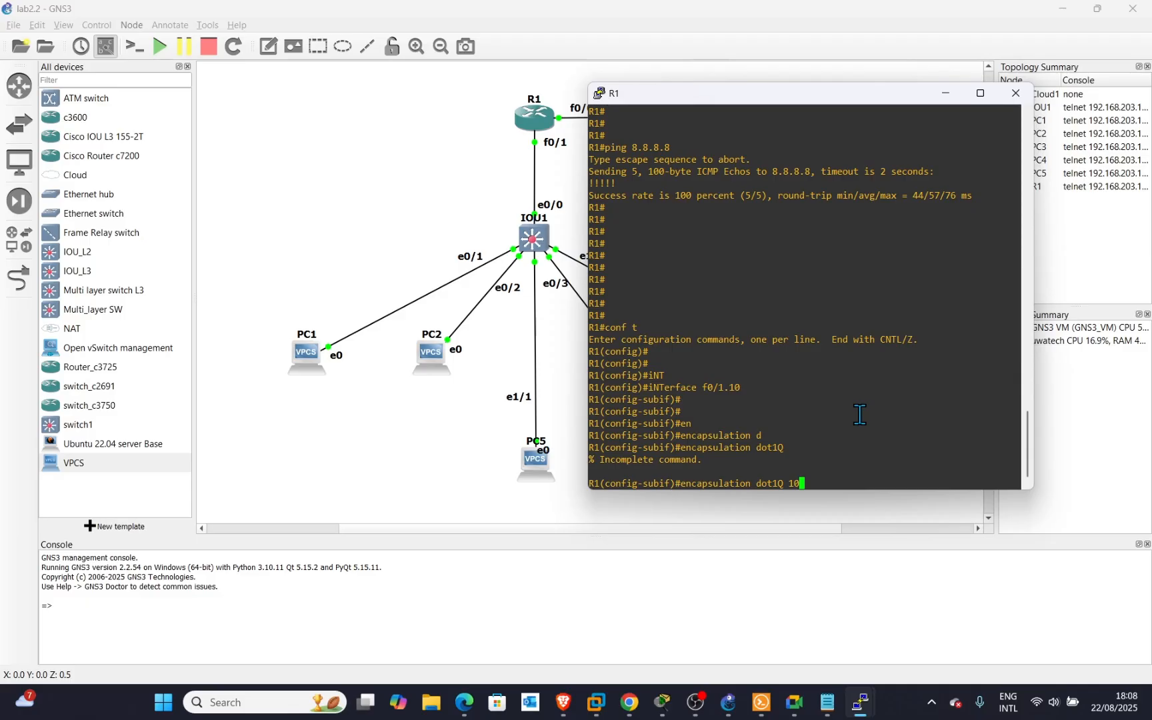
key(Return)
key(Return)
key(Return)
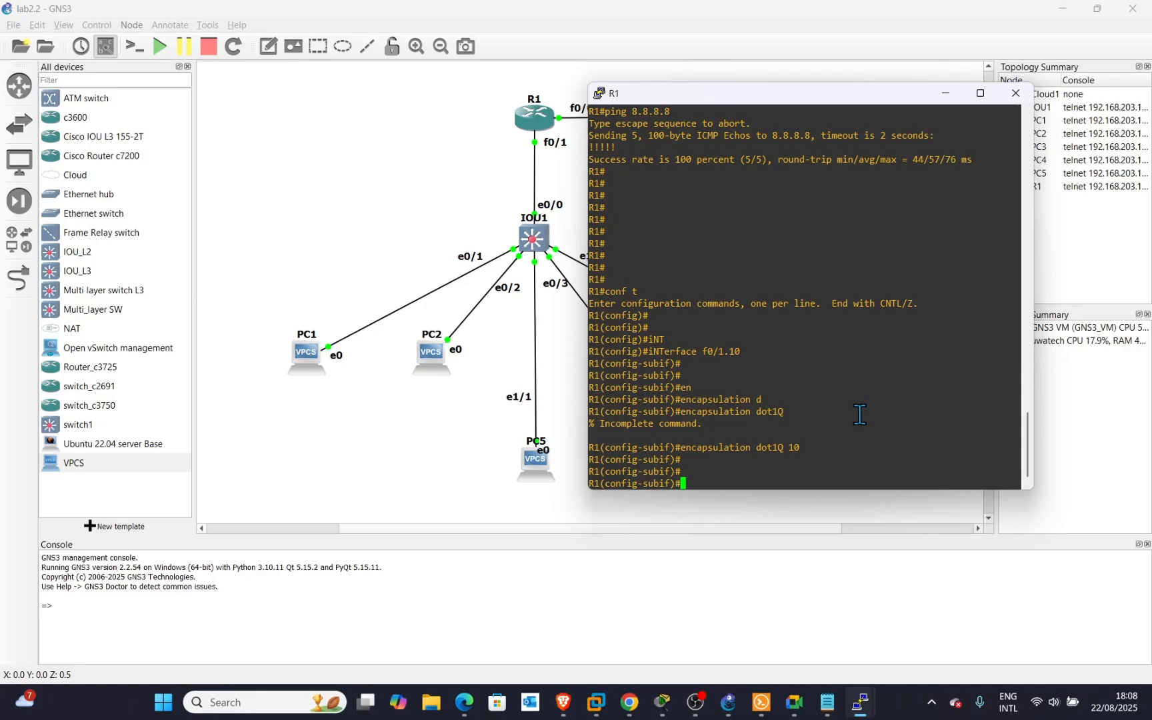
Give f0/1.10 address 192.168.10.1 255.255.255.0 and enable it with no shutdown.
text(ip add)
key(Tab)
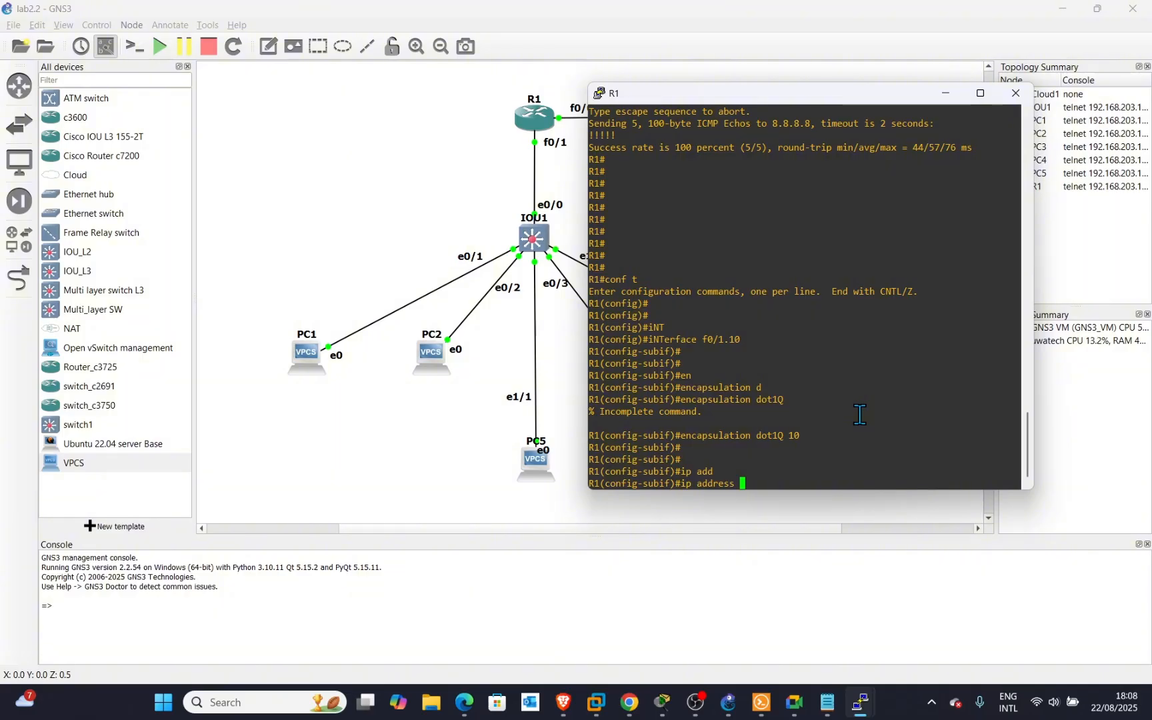
text(192.168.10.1 255.255)
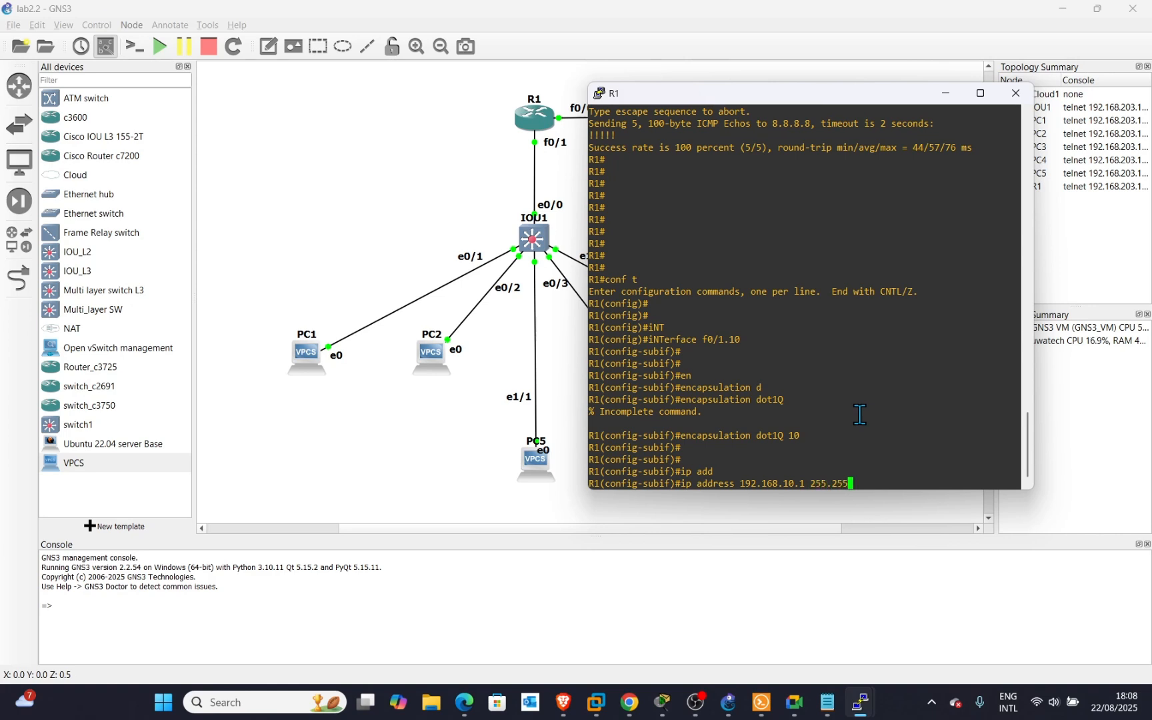
text(.255.)
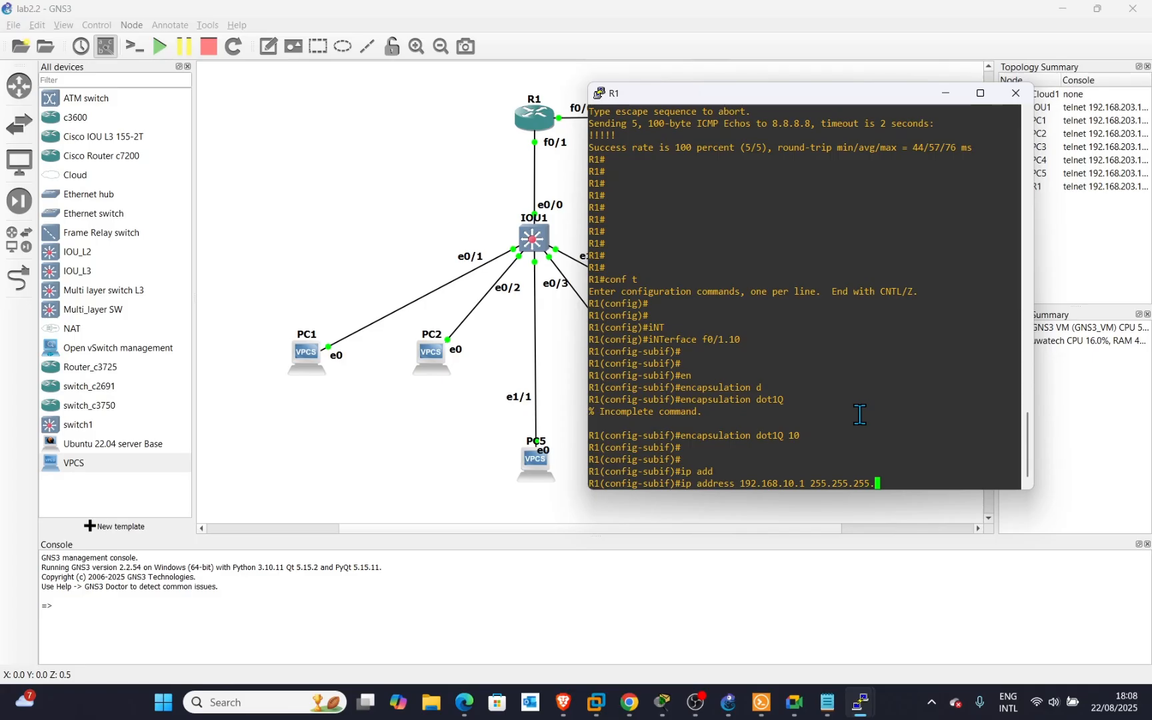
text(0)
key(Return)
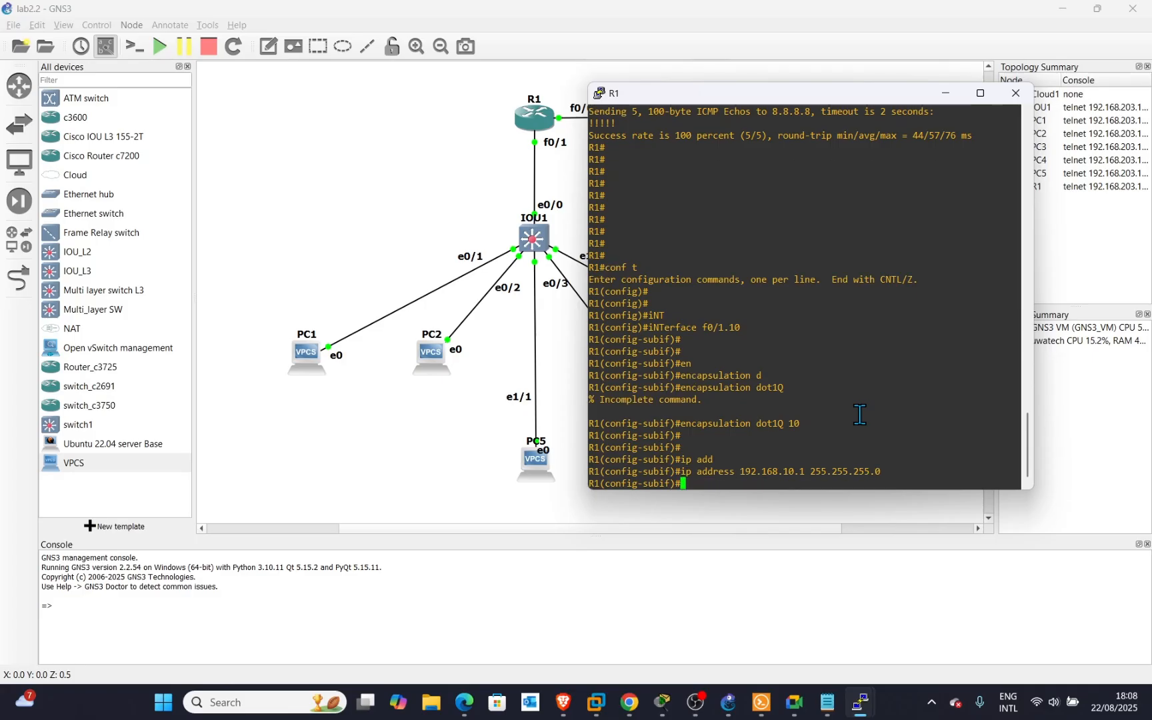
text(no sh)
key(Return)
key(Return)
key(Return)
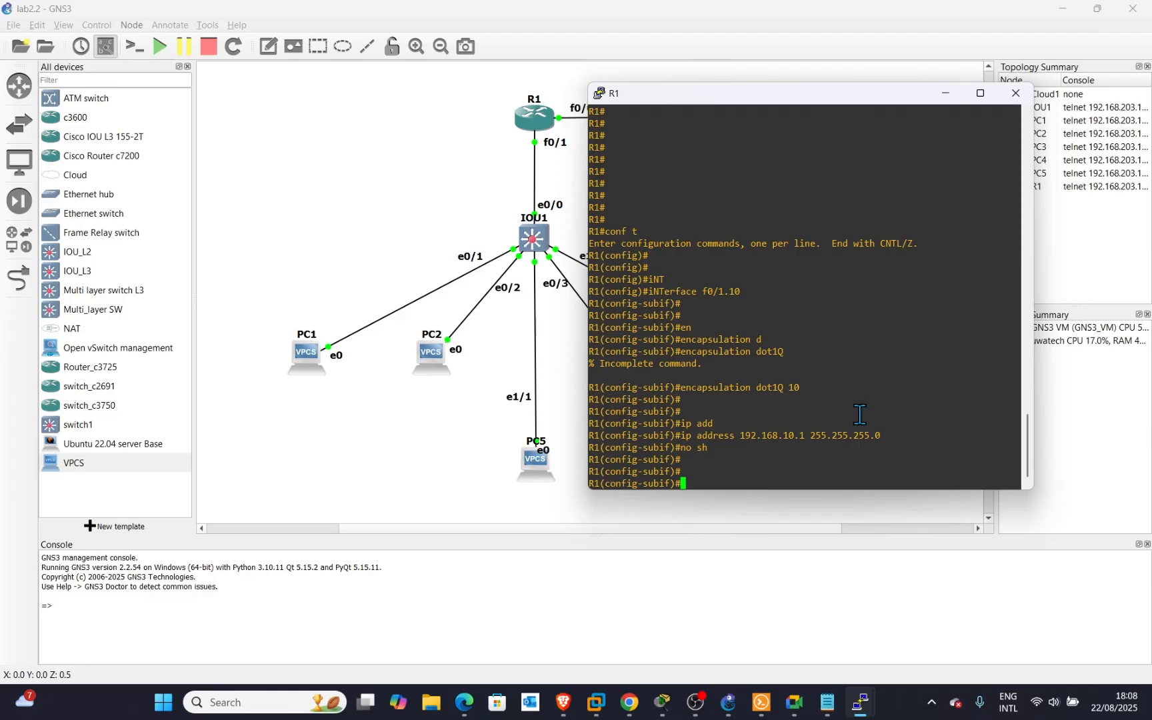
key(Up)
key(Up)
key(Up)
key(Up)
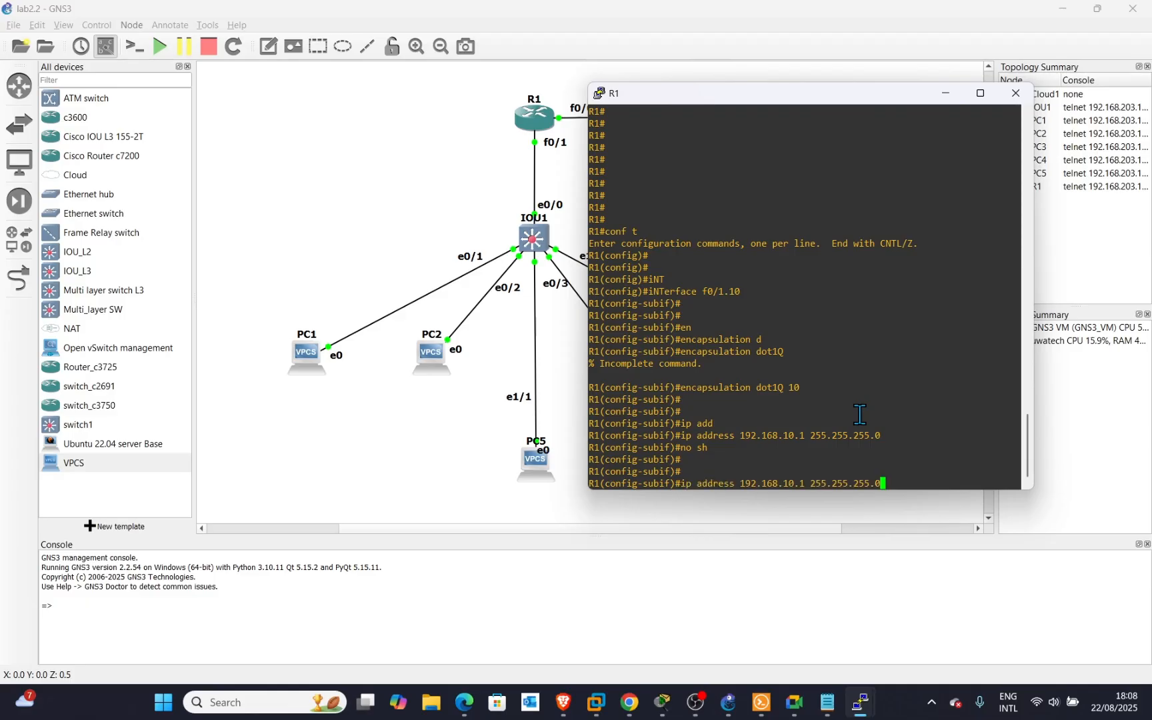
Create subinterface f0/1.20 with encapsulation dot1Q 20, editing recalled commands.
key(BackSpace)
key(BackSpace)
key(Up)
key(Up)
key(Up)
key(Up)
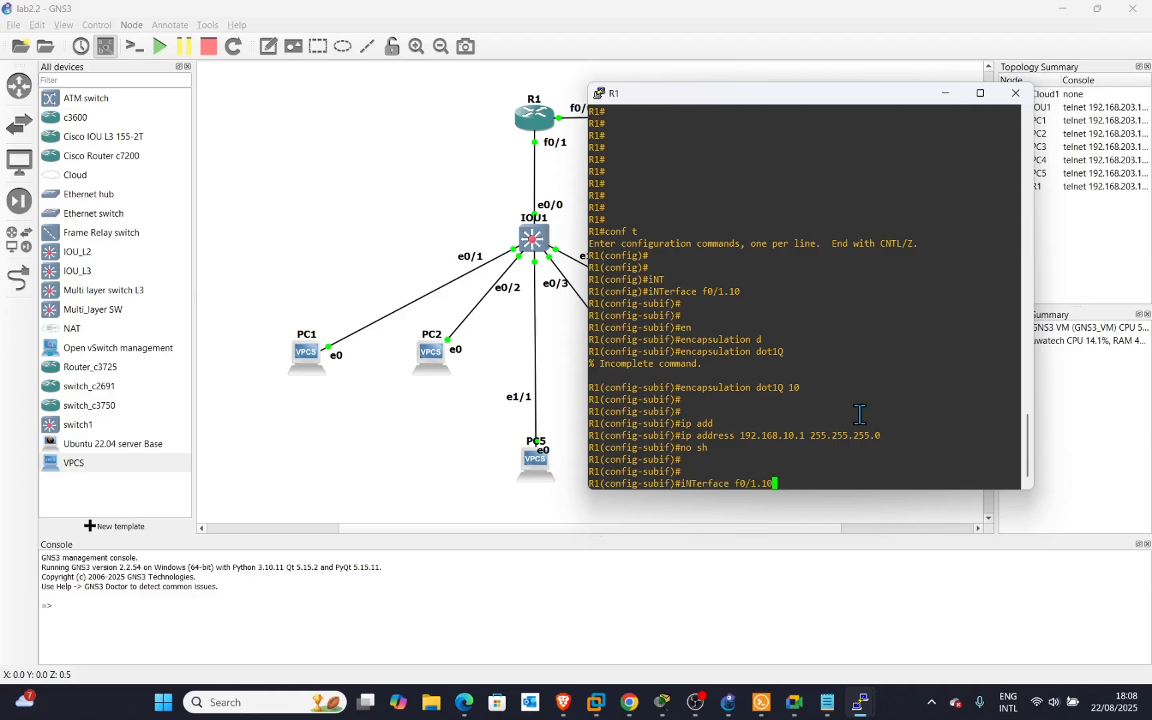
key(BackSpace)
key(BackSpace)
text(20)
key(Return)
key(Return)
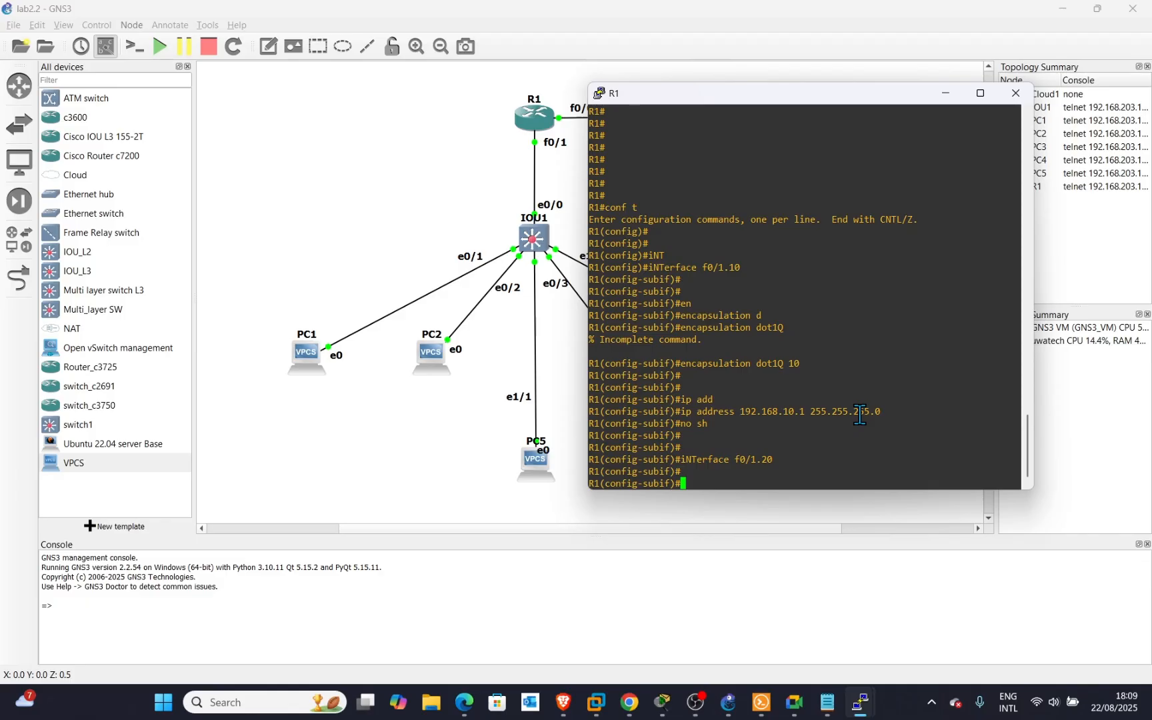
key(Up)
key(Up)
key(Up)
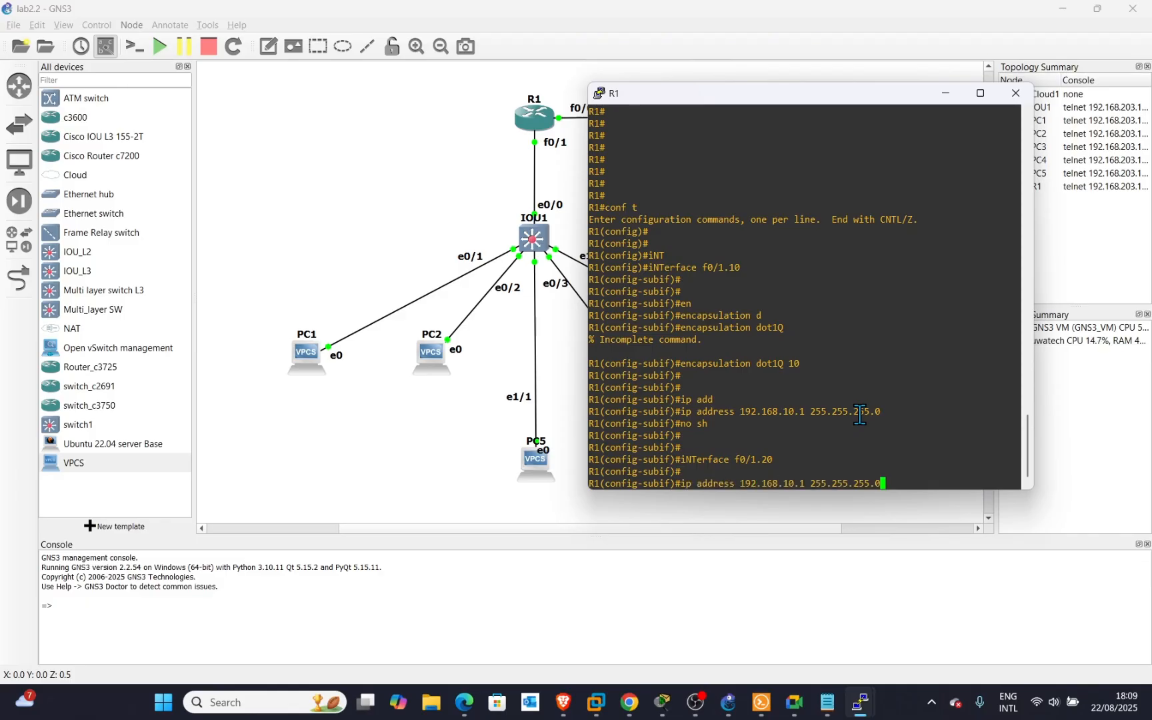
key(Up)
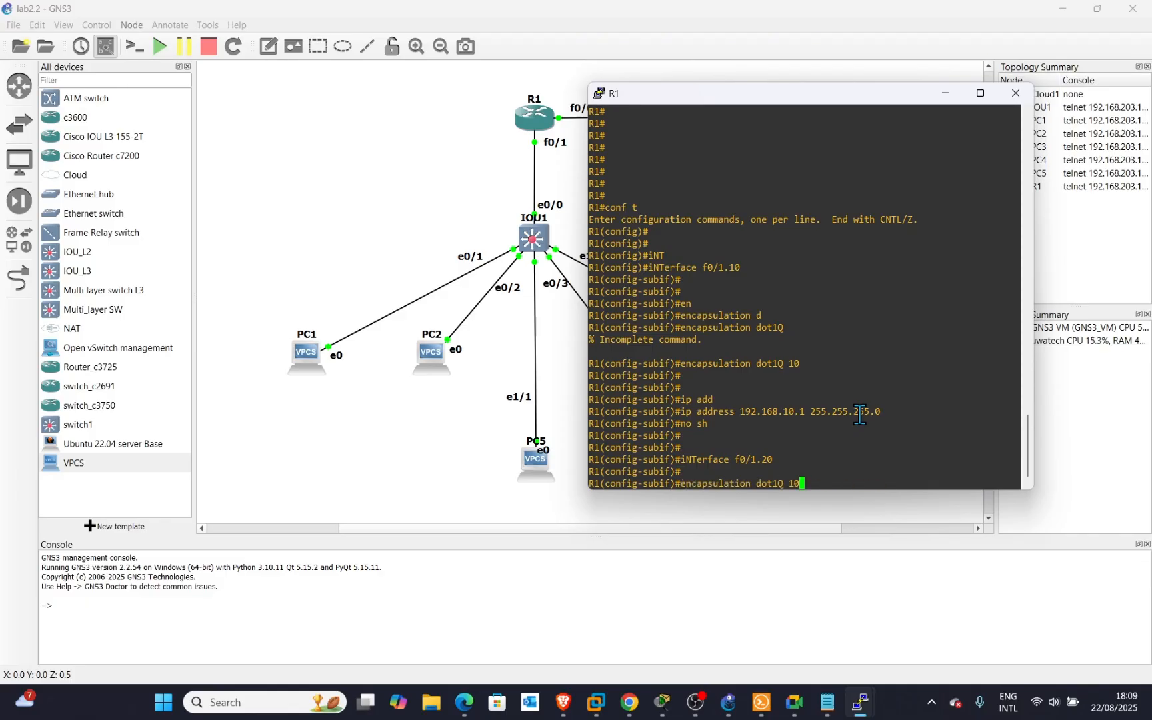
key(BackSpace)
key(BackSpace)
text(20)
key(Return)
key(Return)
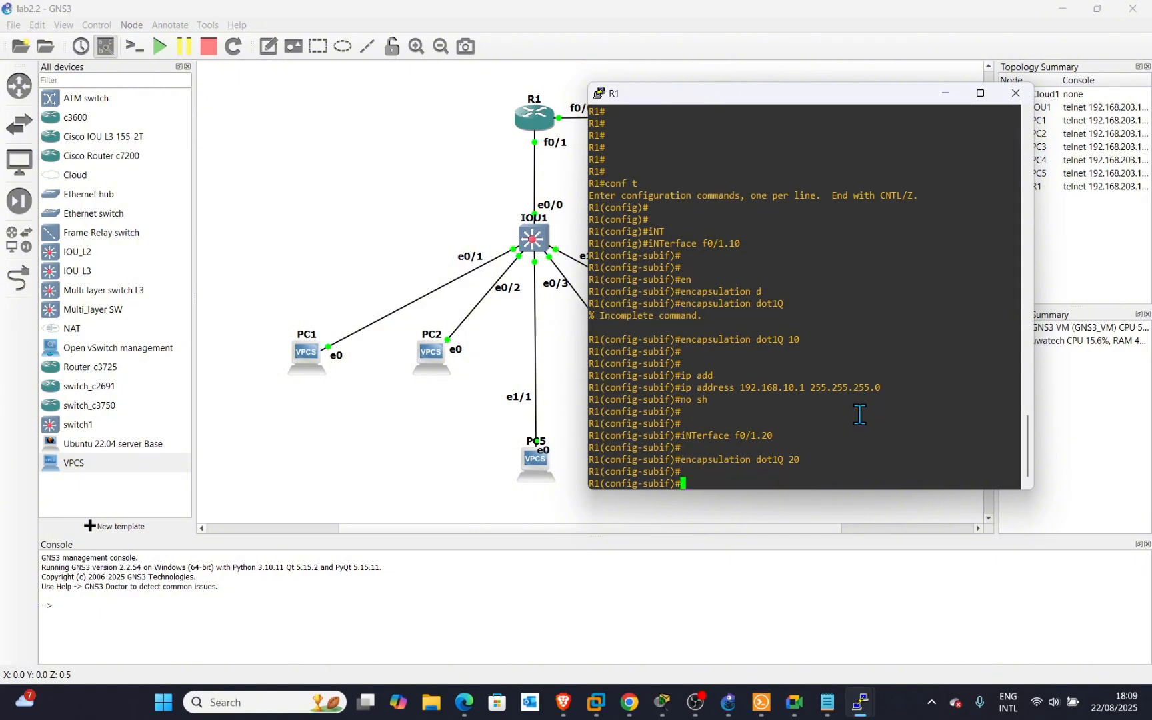
Assign 192.168.20.1 255.255.255.0 to f0/1.20 and enable it.
text(no sh)
key(Up)
key(Up)
key(Up)
key(Up)
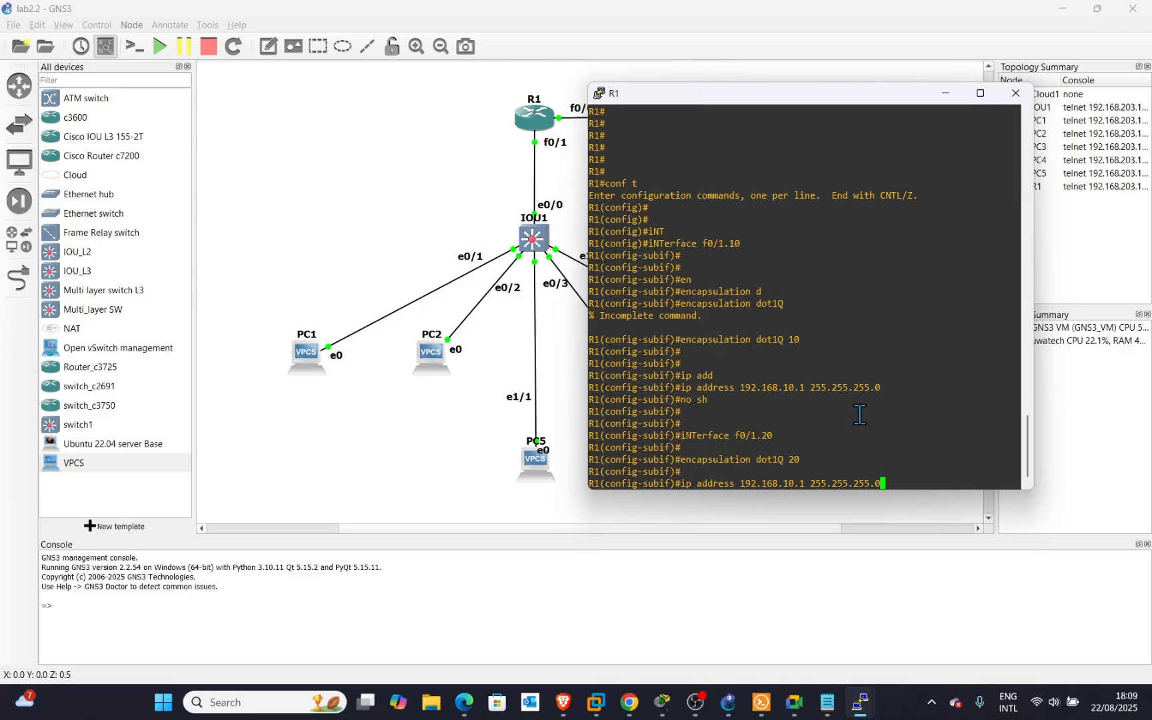
key(Left)
key(Left)
key(Left)
key(Left)
key(Left)
key(Left)
key(Left)
key(Left)
key(Left)
key(Left)
key(Left)
key(Left)
key(Left)
key(Left)
key(Left)
key(Left)
key(Left)
key(Left)
key(Delete)
text(2)
key(Return)
key(Return)
key(Return)
key(Return)
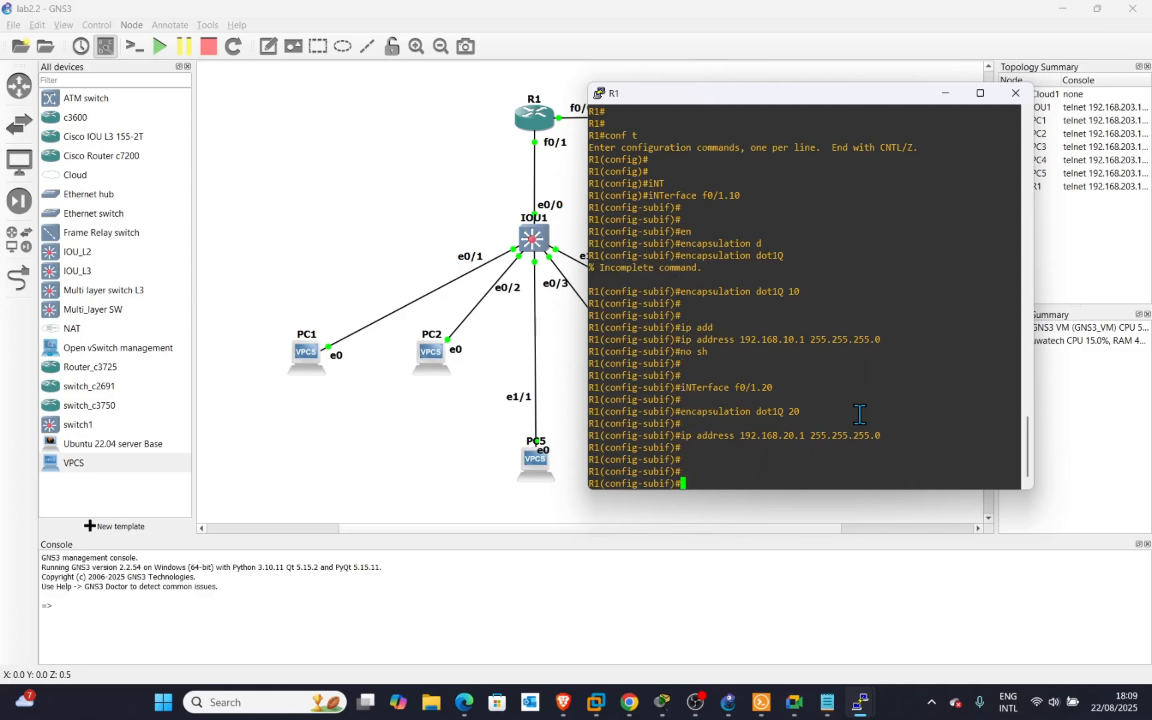
text(no sh)
key(Return)
key(Return)
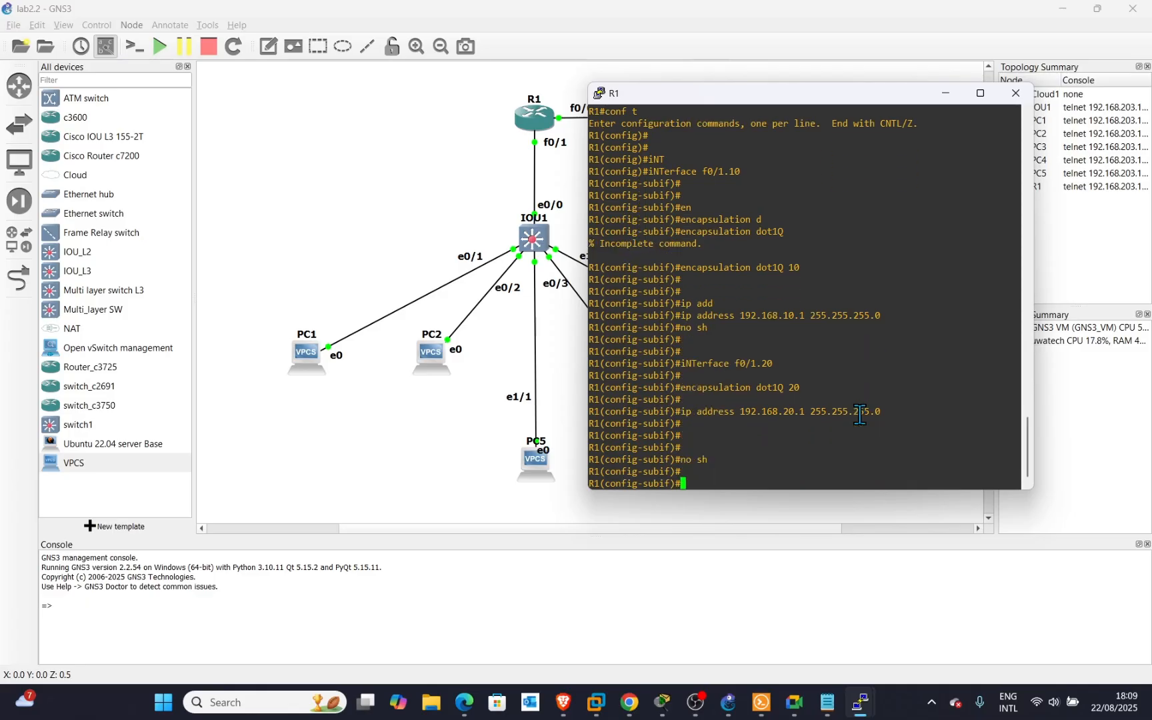
key(Return)
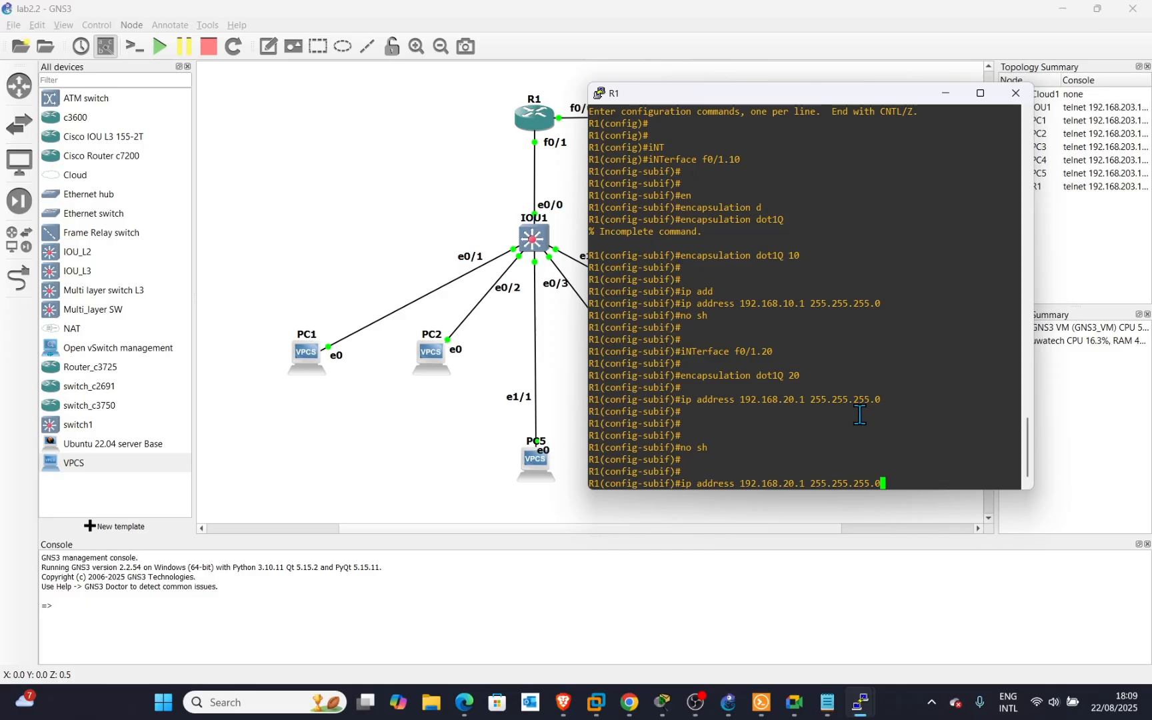
Create subinterface f0/1.30 with encapsulation dot1Q 30.
key(Up)
key(Up)
key(Up)
key(Down)
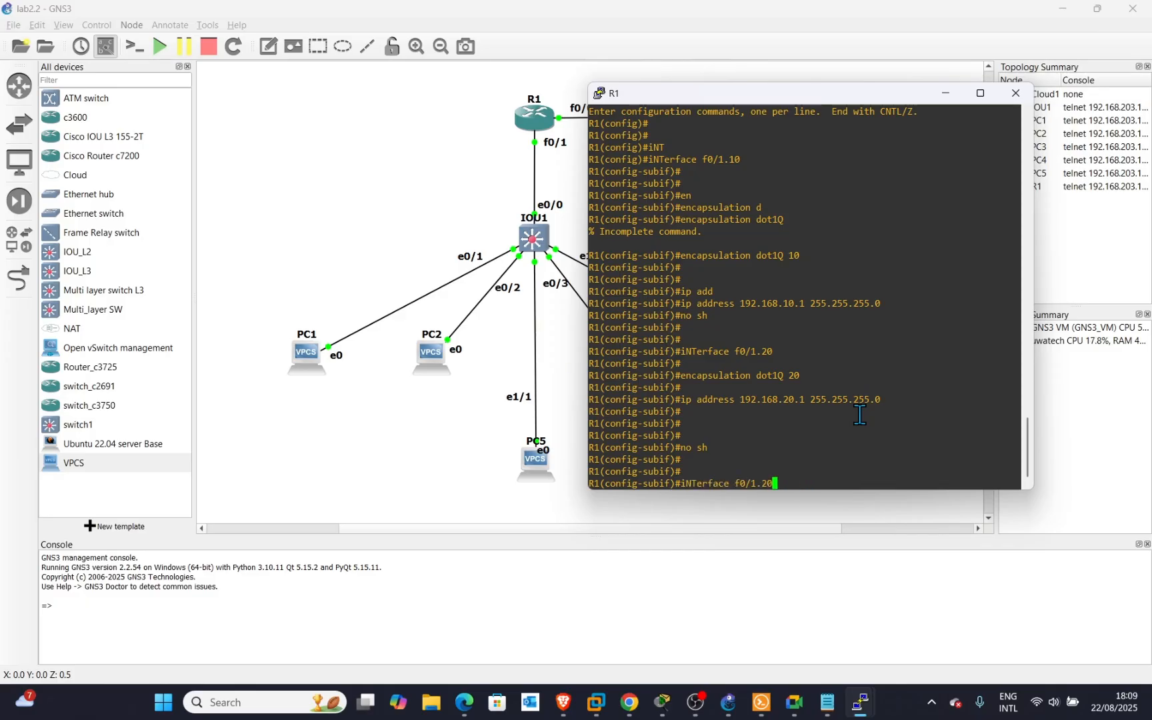
key(BackSpace)
key(BackSpace)
text(30)
key(Return)
key(Up)
key(Up)
key(Up)
key(Up)
key(Up)
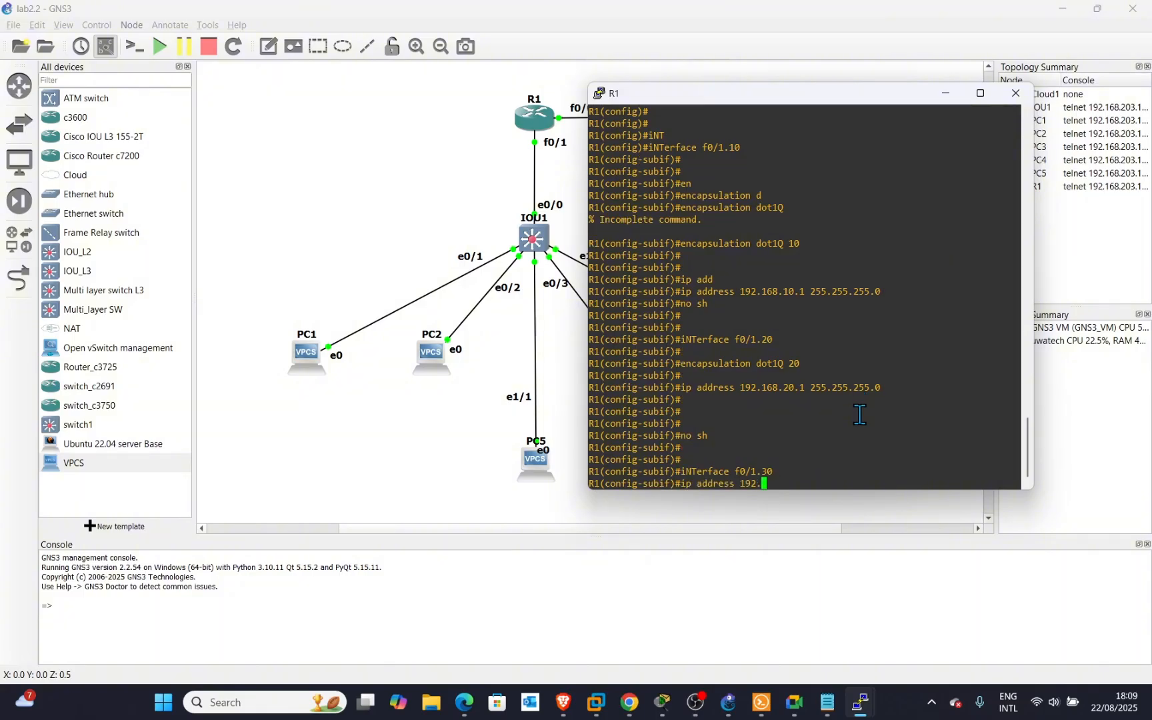
key(Up)
key(BackSpace)
key(BackSpace)
text(3-)
key(BackSpace)
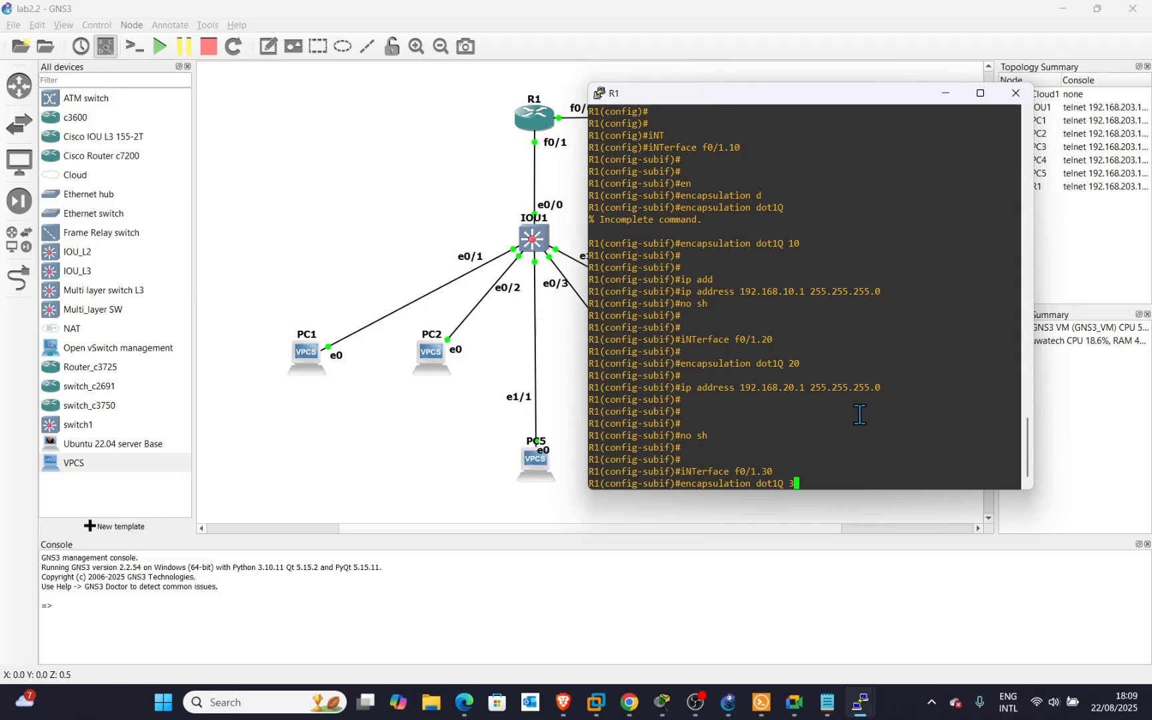
text(0)
key(Return)
key(Return)
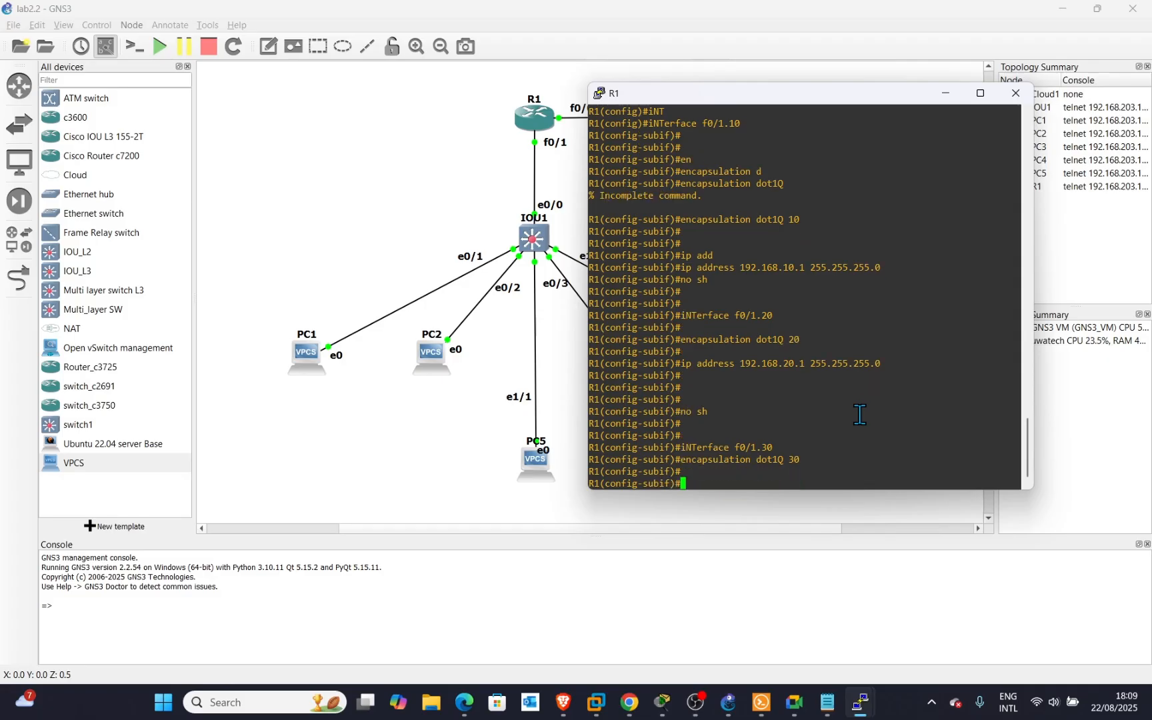
Assign 192.168.30.1 255.255.255.0 to f0/1.30 and enable it.
key(Up)
key(Up)
key(Up)
key(Up)
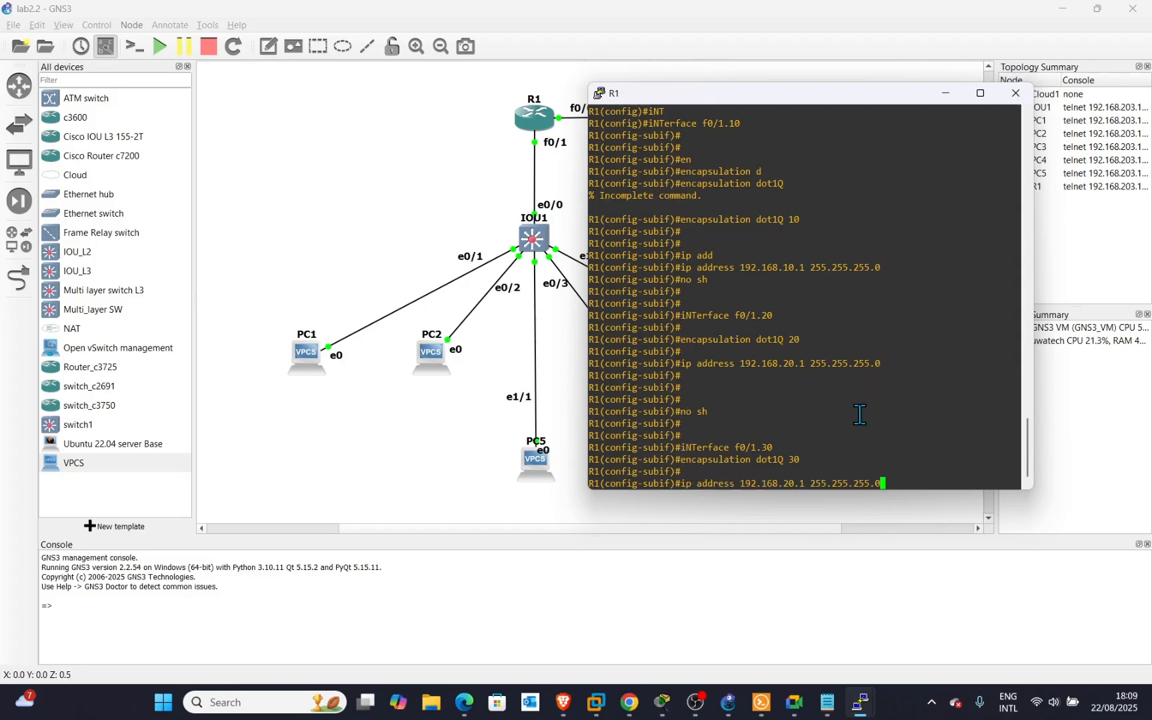
key(Left)
key(Left)
key(Left)
key(Left)
key(Left)
key(Left)
key(Left)
key(Left)
key(Left)
key(Left)
key(Left)
key(Left)
key(Left)
key(Left)
key(Left)
key(Left)
key(Left)
key(BackSpace)
text(3)
key(Return)
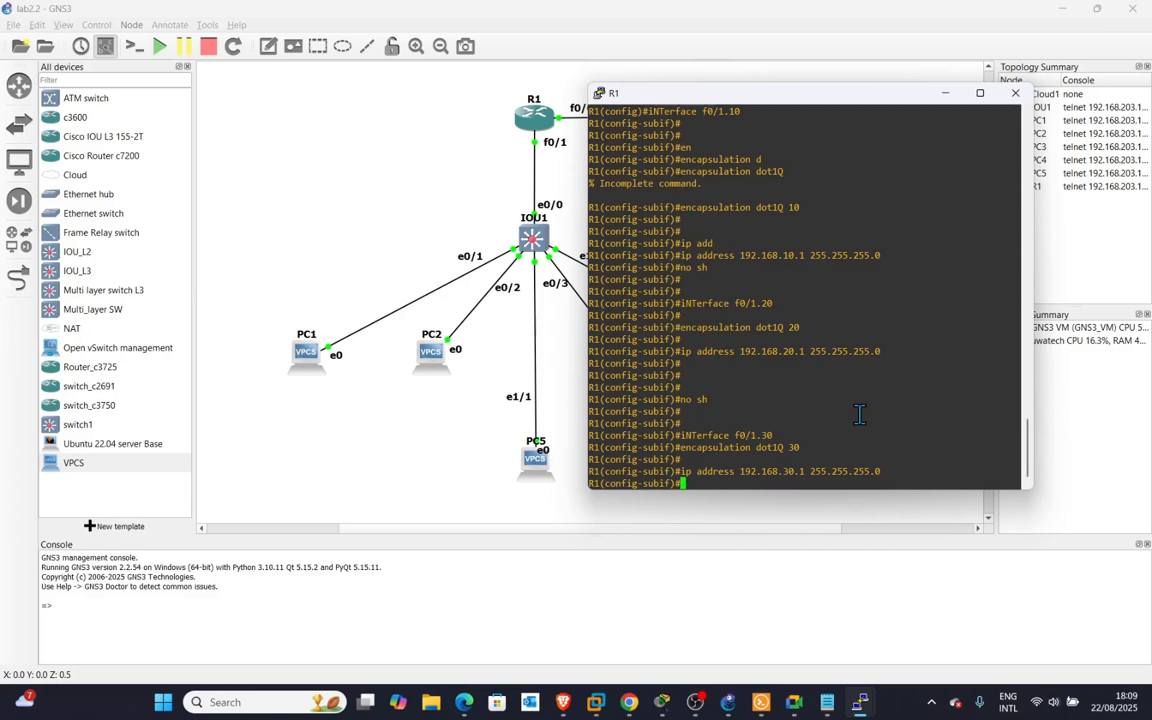
key(Up)
key(Up)
key(Up)
key(Up)
key(Return)
key(Return)
key(Return)
key(Return)
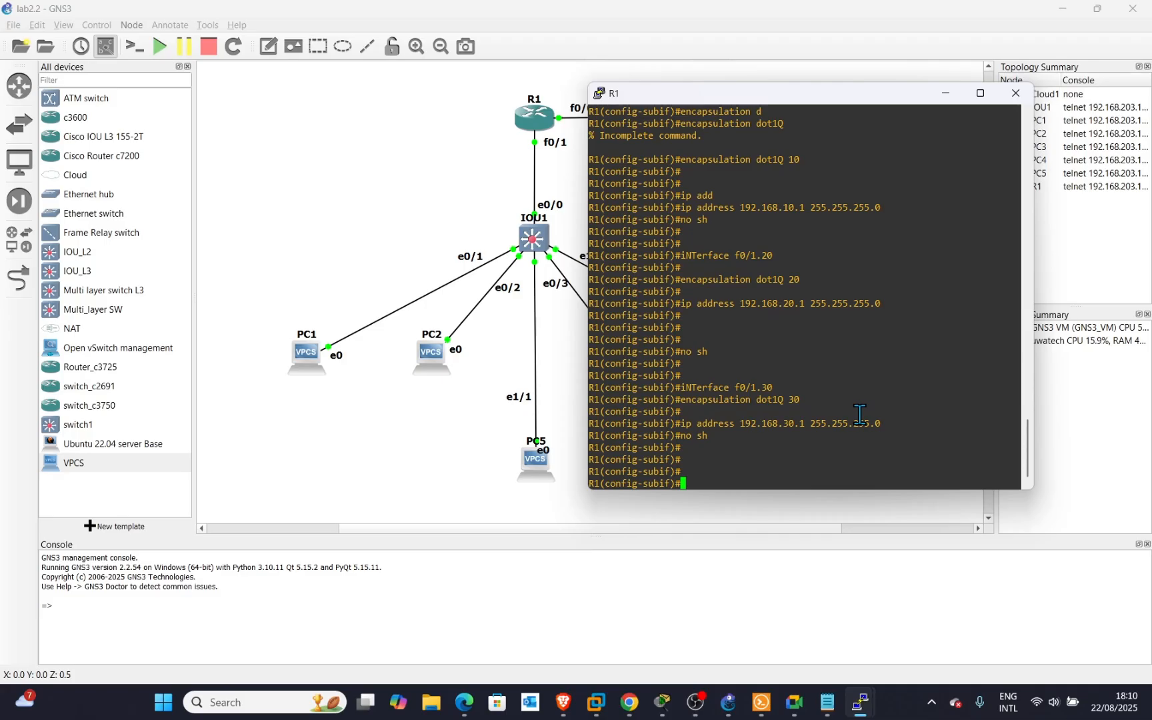
Exit the f0/1.30 subinterface configuration.
text(int)
key(Tab)
key(BackSpace)
key(BackSpace)
key(BackSpace)
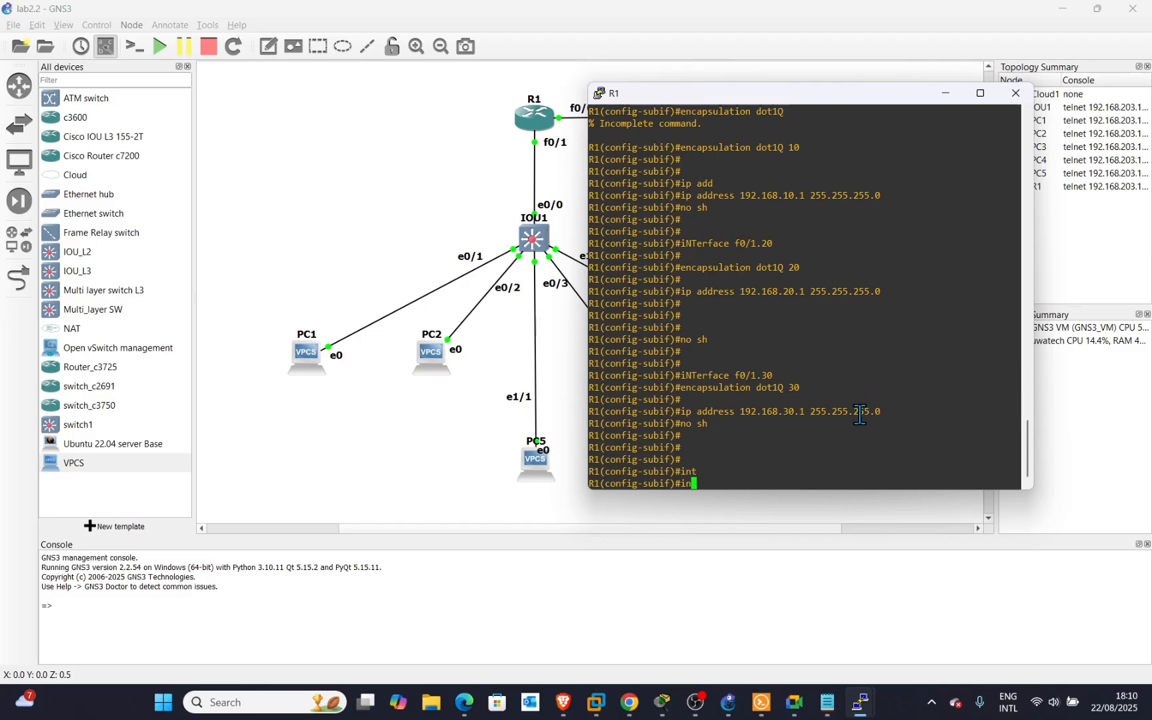
text(ex)
key(Return)
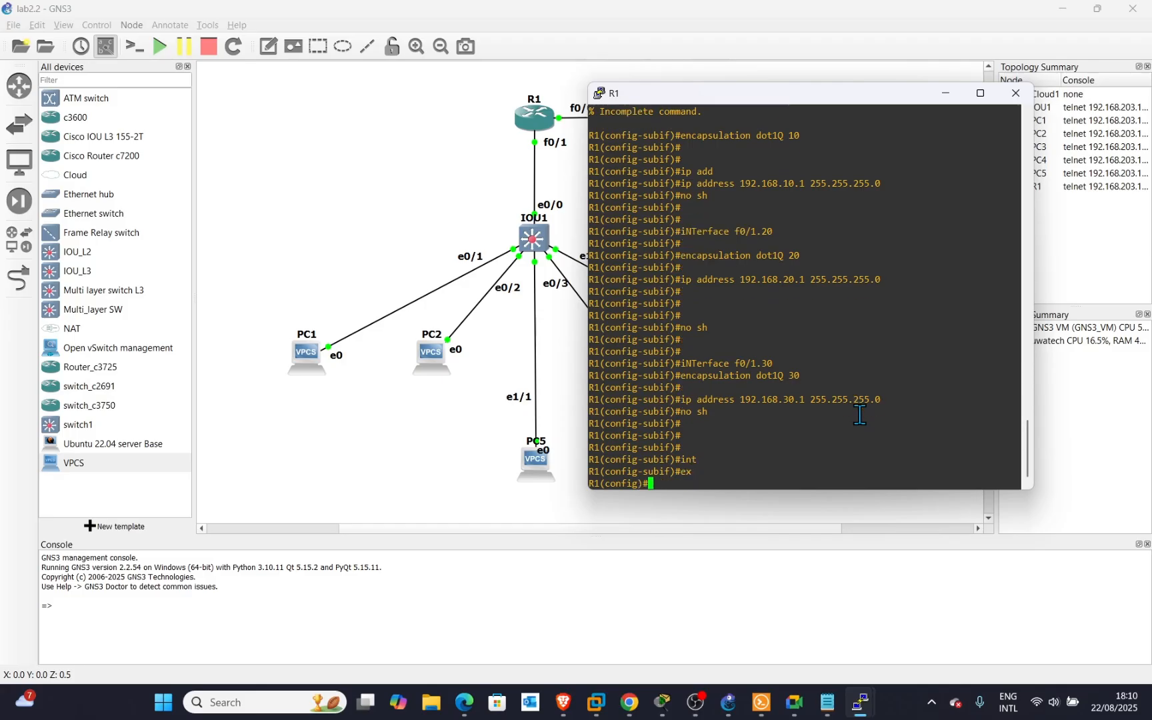
Enable physical interface f0/1 with no shutdown and return to global configuration.
text(int)
key(Tab)
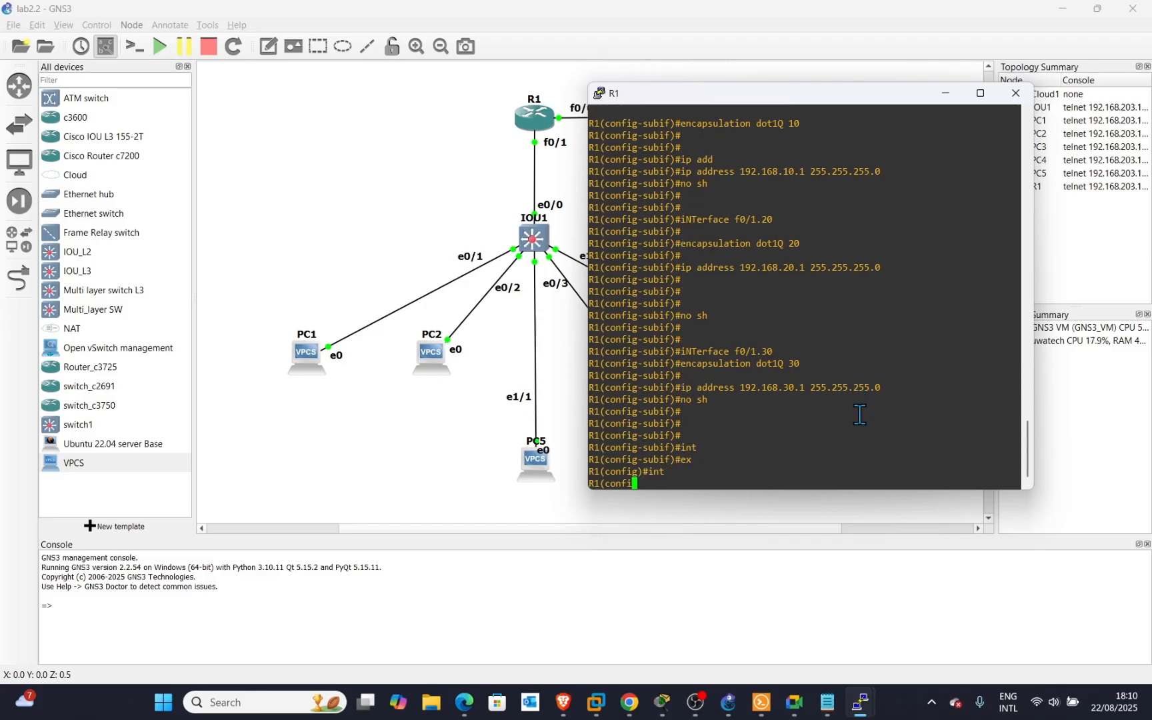
text(f0/1)
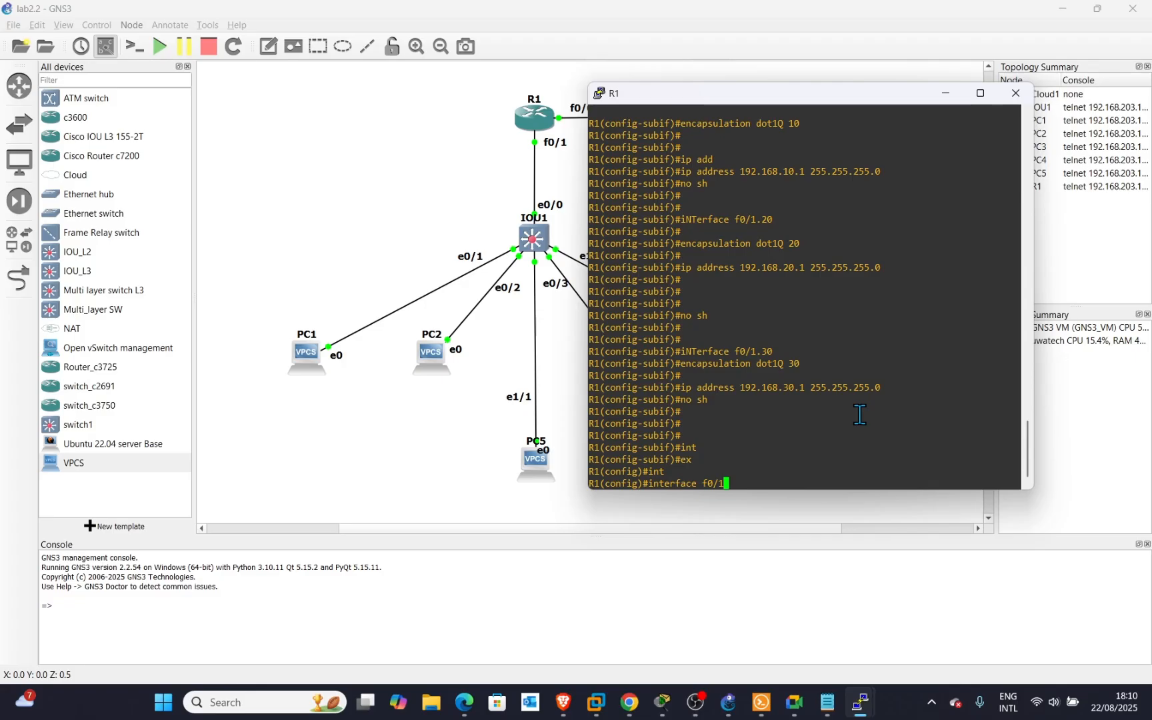
key(Return)
text(no sh)
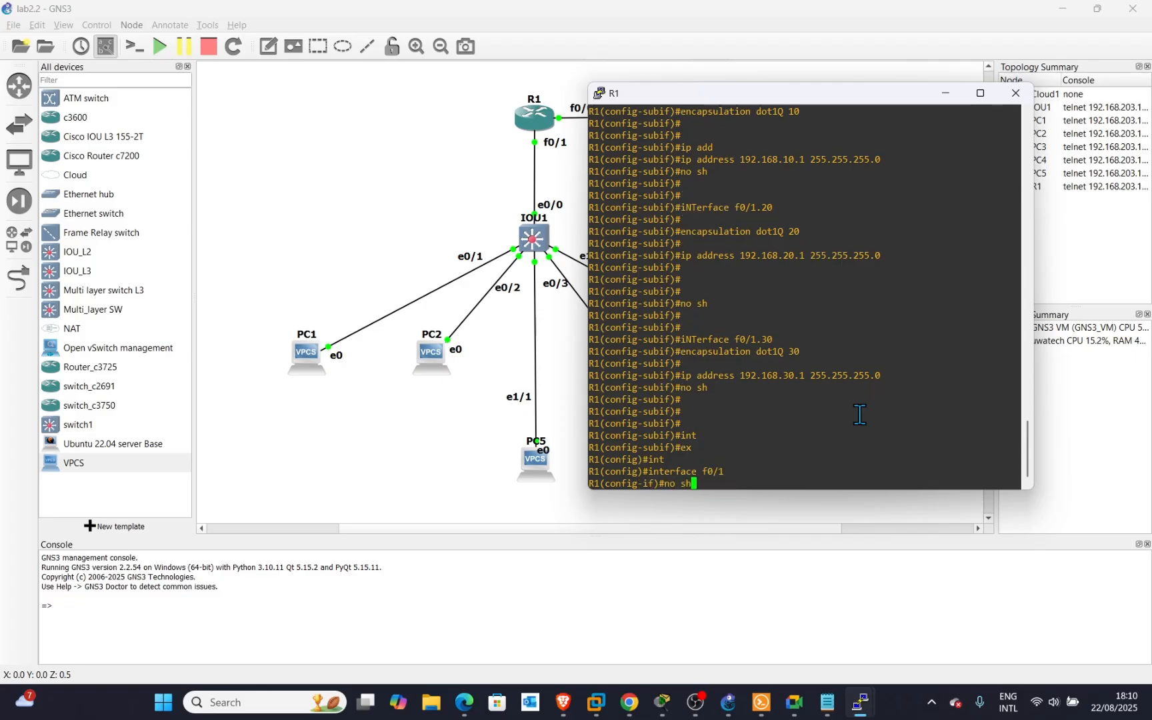
key(Return)
key(Return)
key(Return)
key(Return)
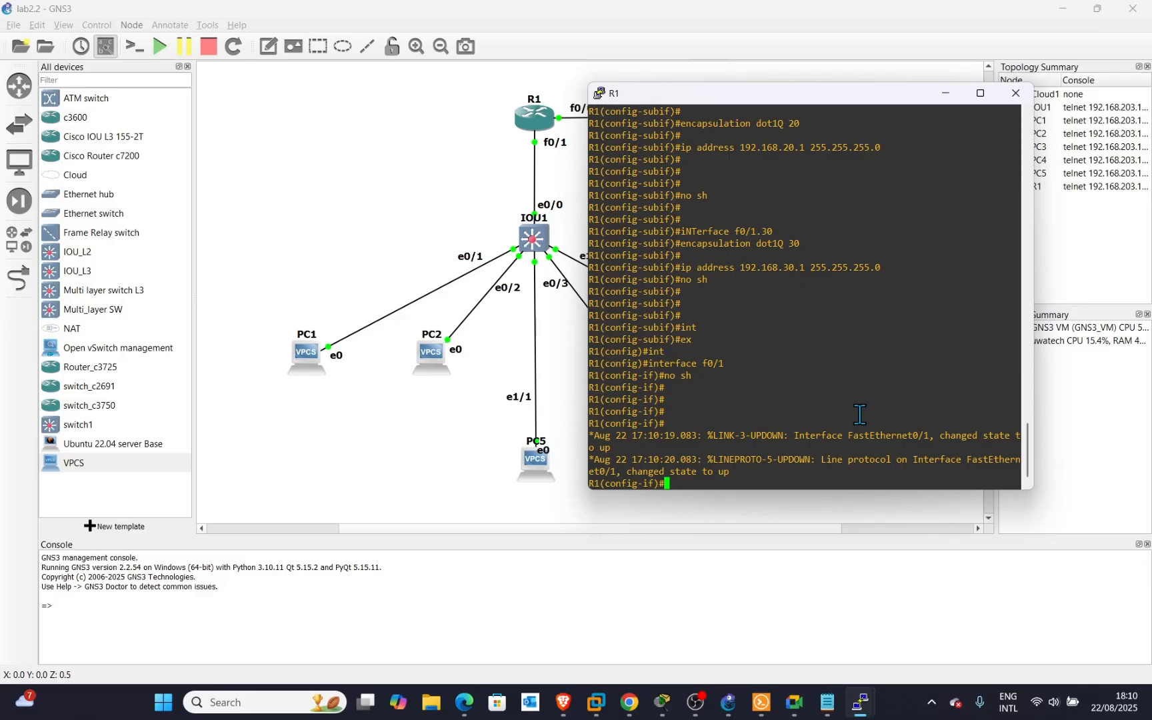
key(Return)
key(Return)
key(Return)
key(Return)
key(Return)
key(Return)
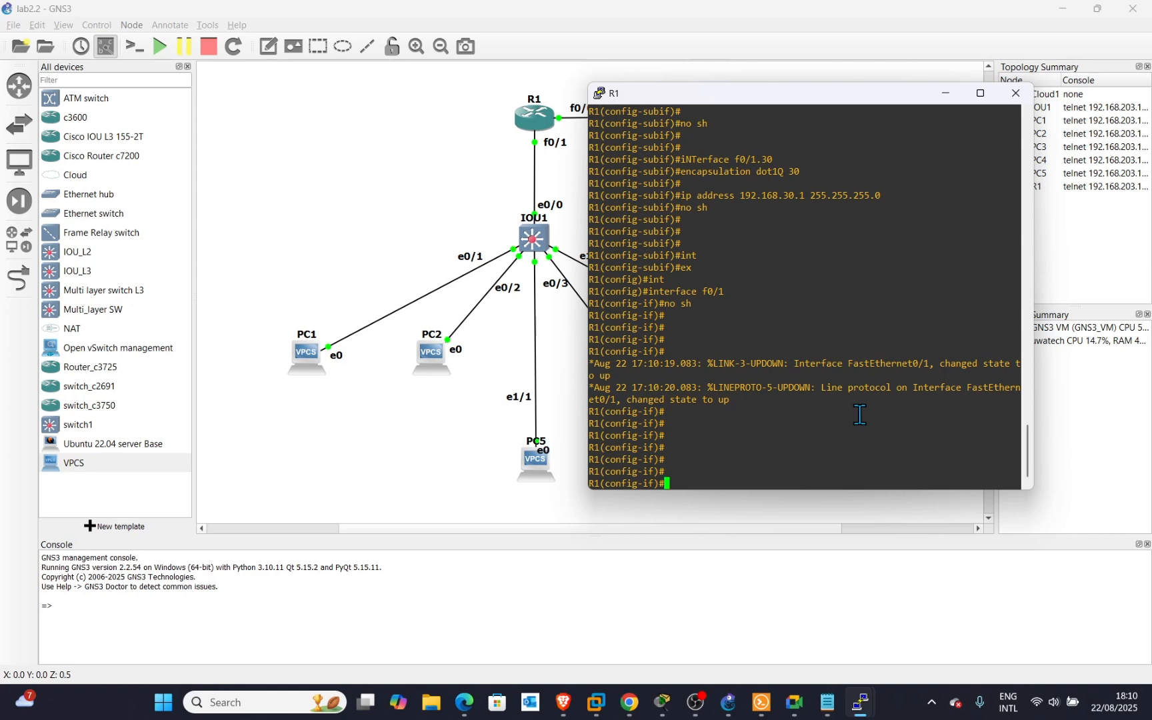
text(ex)
key(Return)
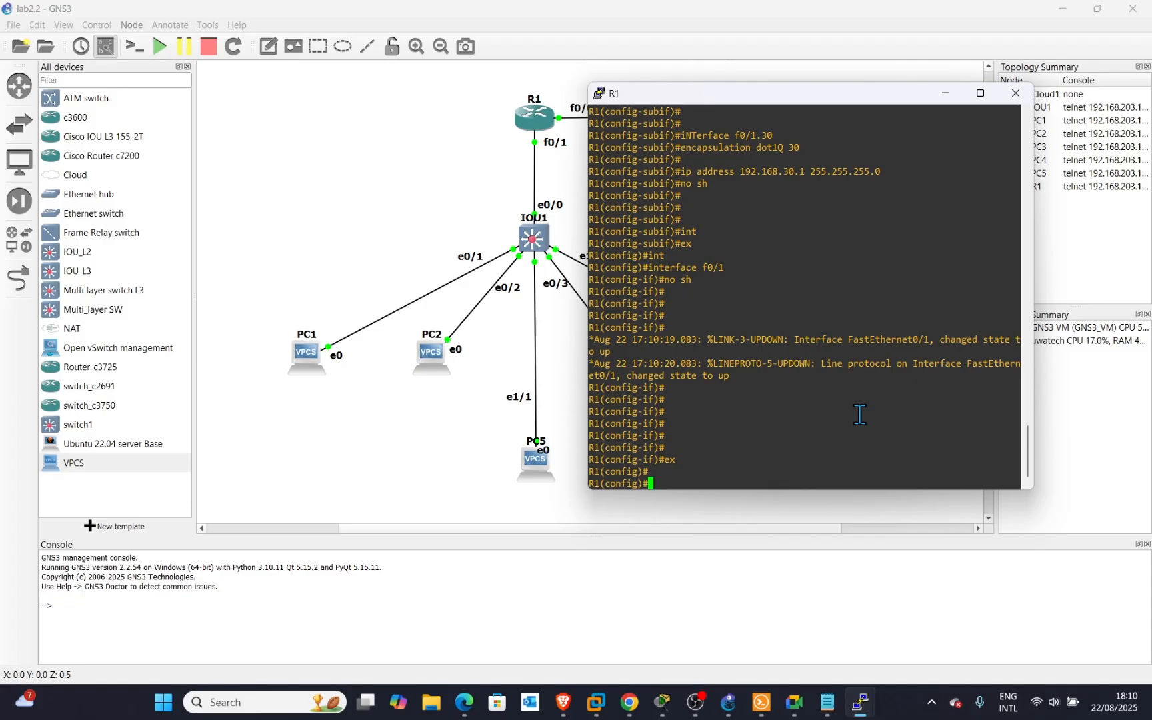
text(rouet)
Start OSPF process 1 and advertise network 192.168.10.0 0.0.0.255 in area 0.
key(BackSpace)
key(BackSpace)
key(Tab)
text(te)
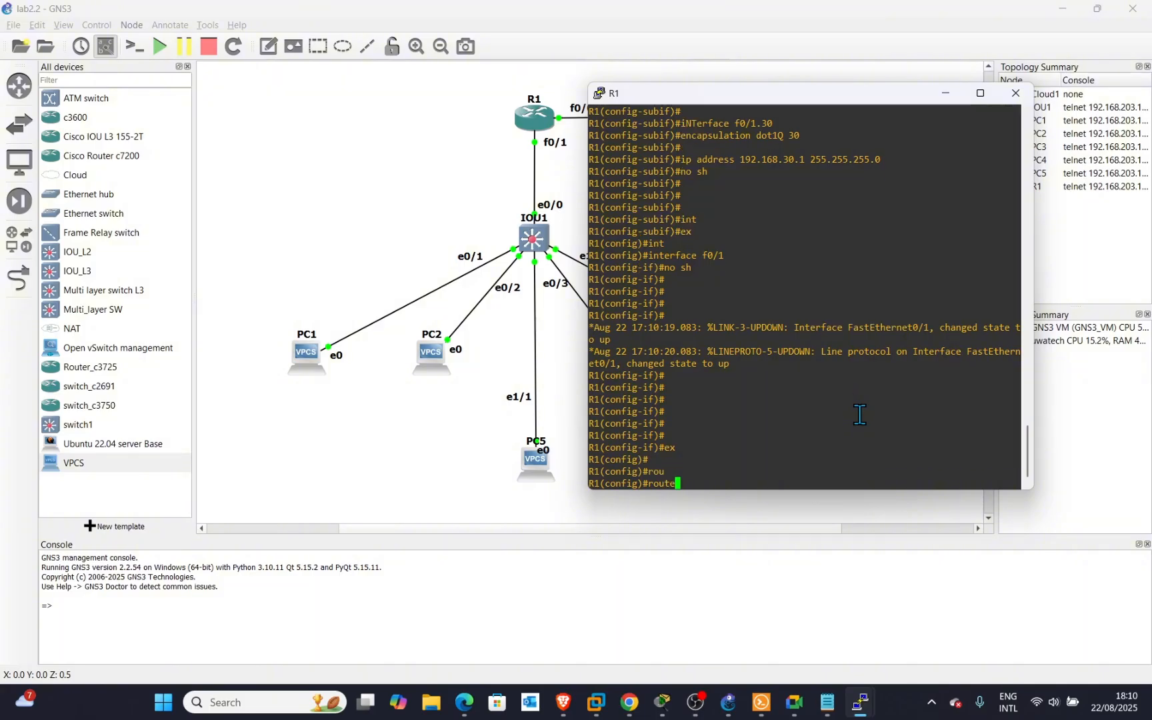
text(r ospf 1)
key(Return)
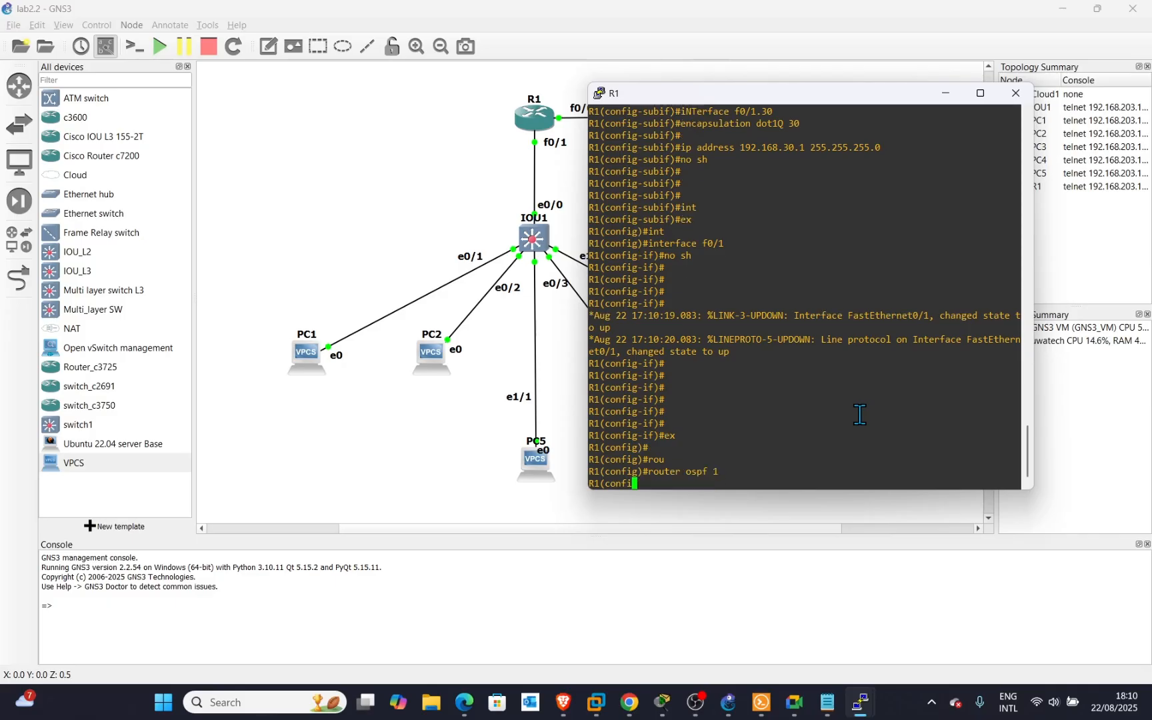
key(Return)
key(Return)
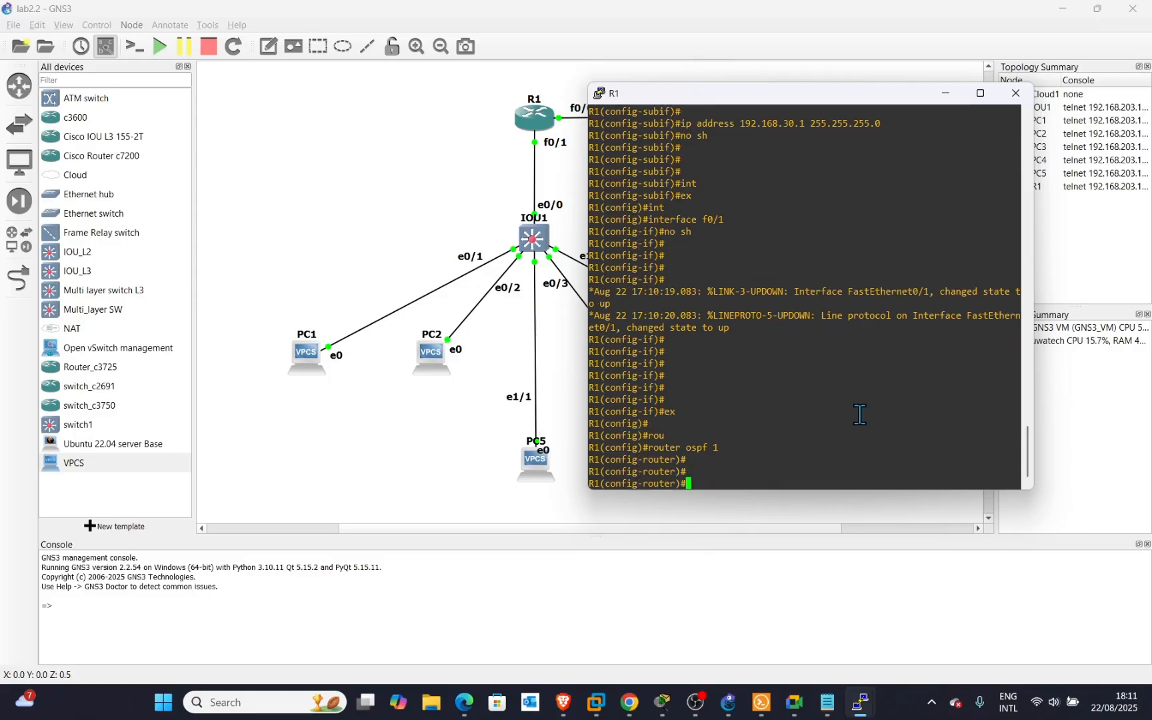
text(network 1)
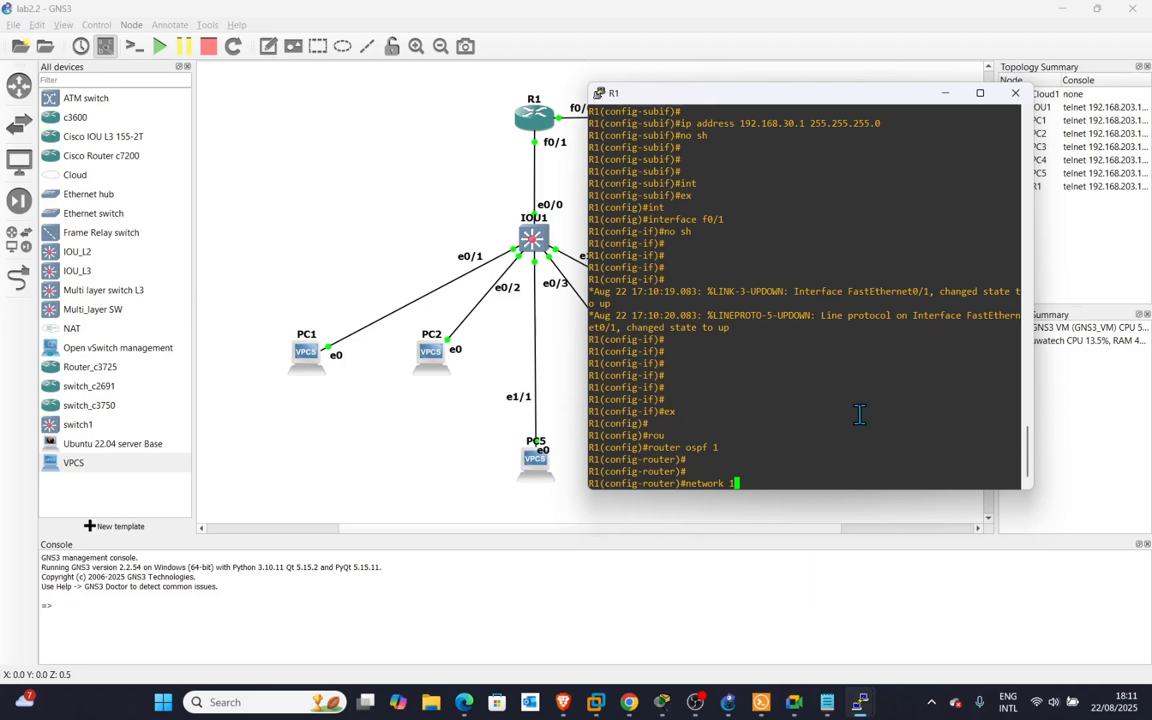
text(92.168.)
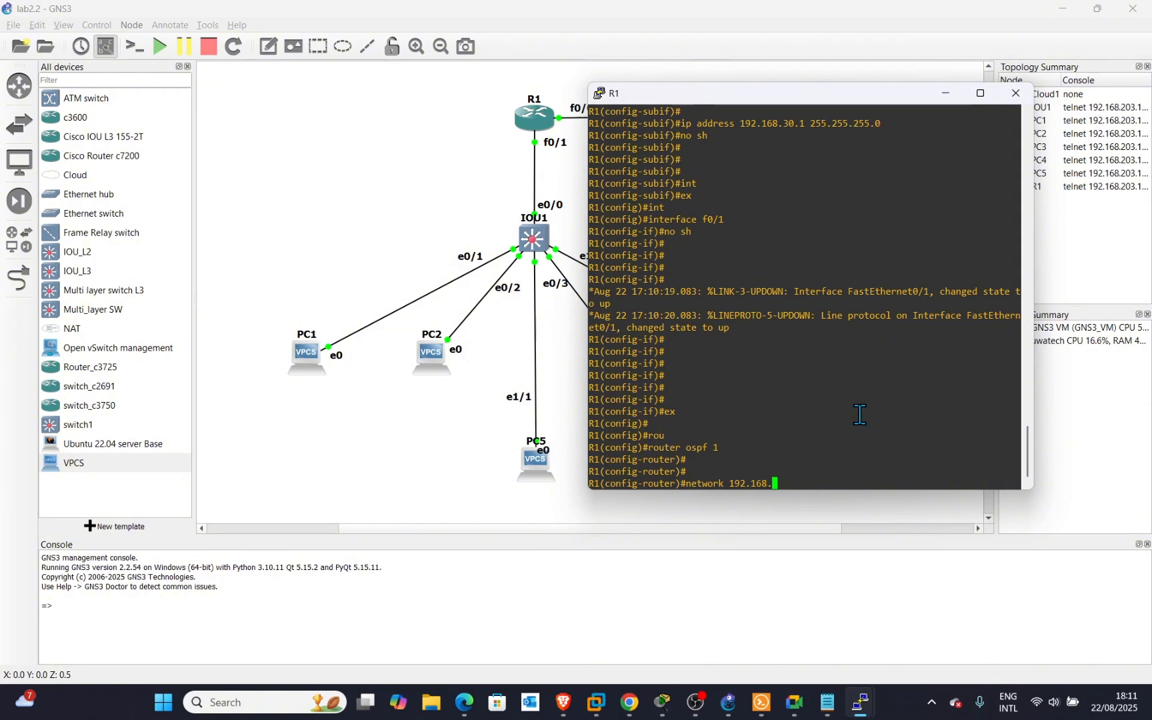
text(10.0 20)
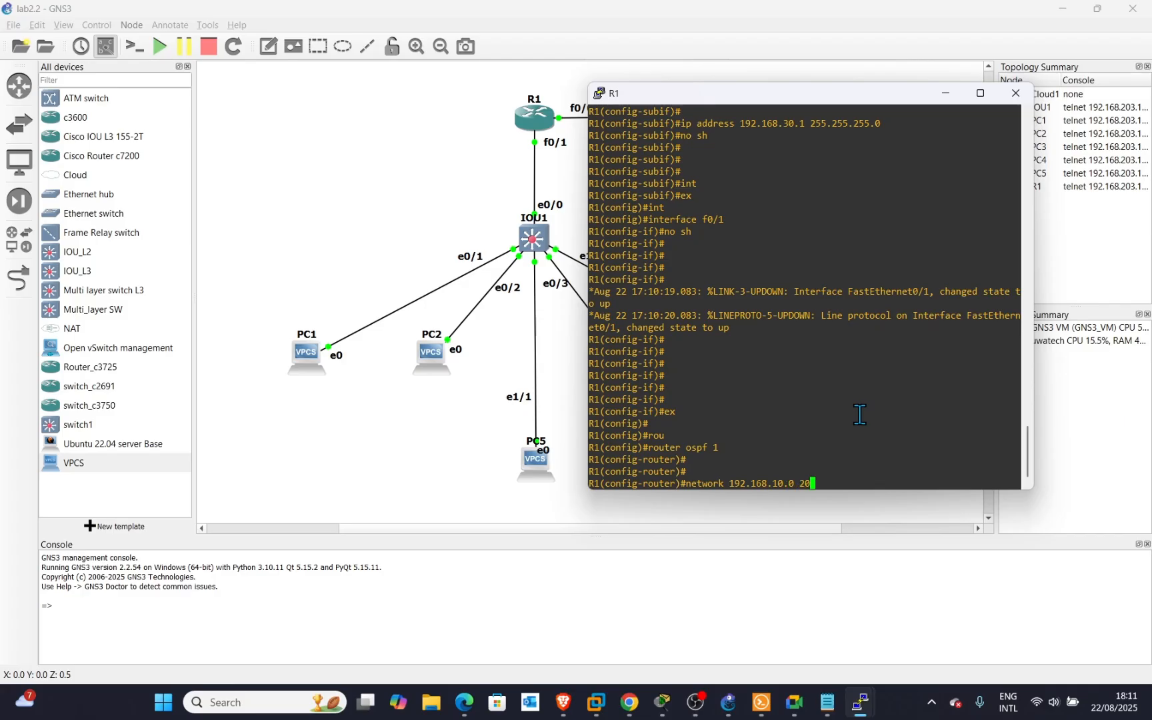
key(BackSpace)
key(BackSpace)
text(0.0.0.255 area 0)
key(Return)
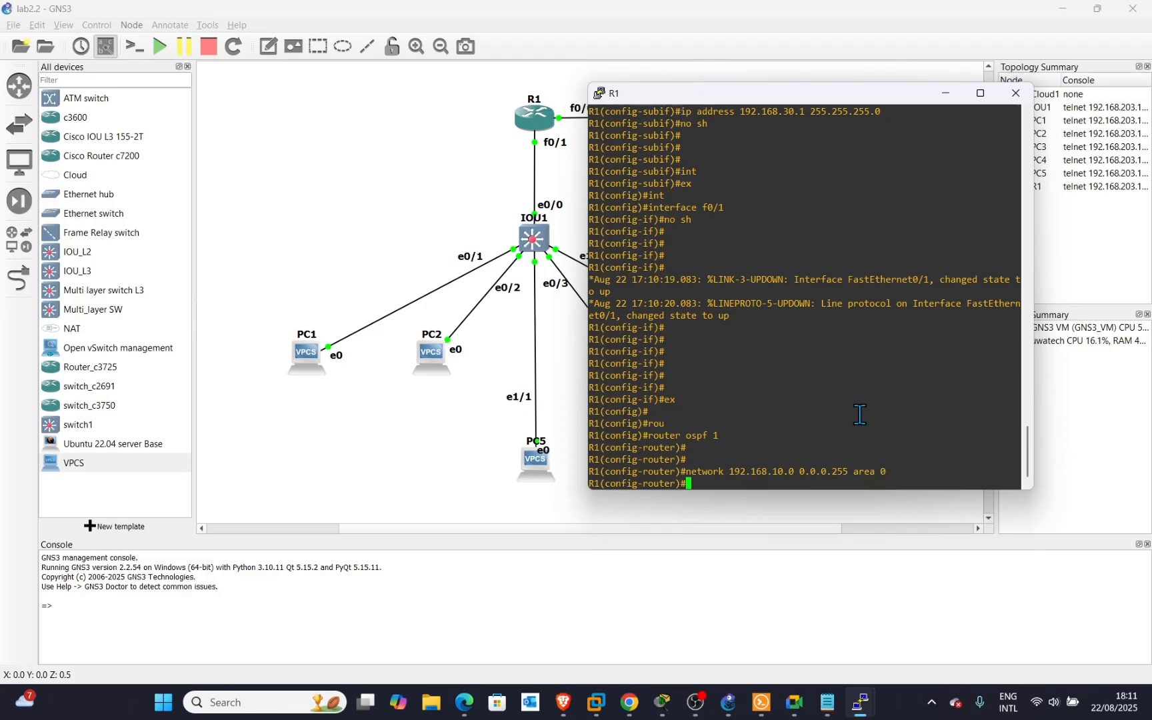
Advertise networks 192.168.20.0 and 192.168.30.0 with wildcard 0.0.0.255 in area 0.
key(Up)
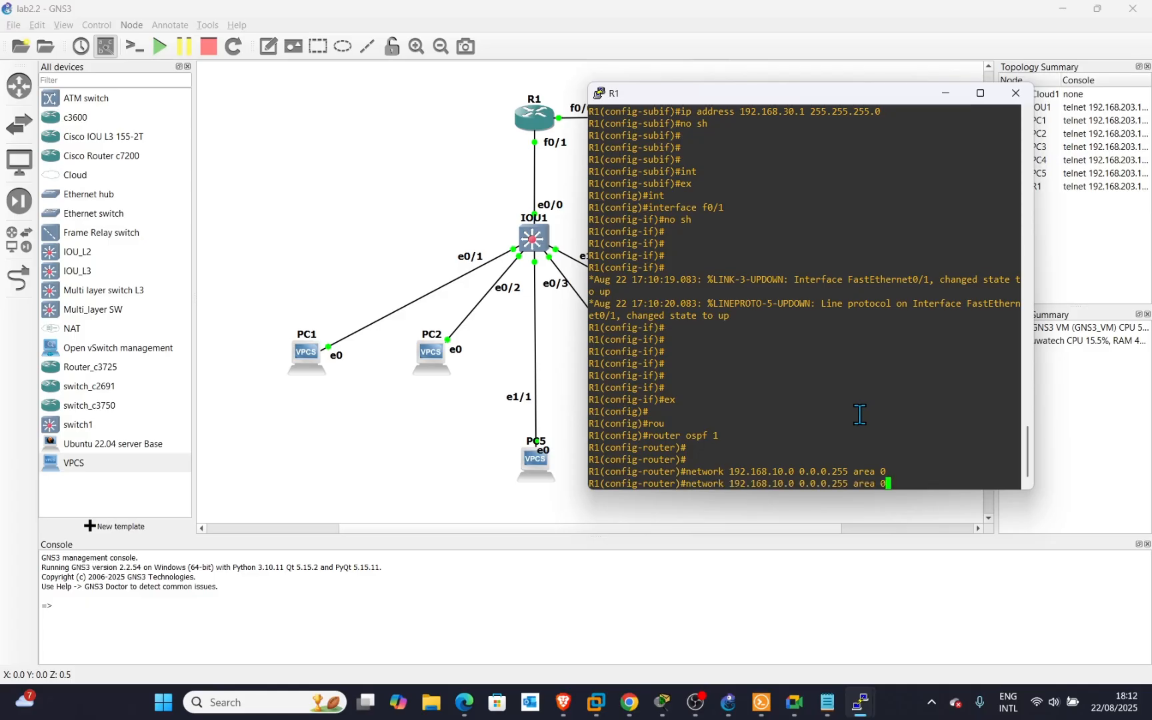
key(Left)
key(Left)
key(Left)
key(Left)
key(Left)
key(Left)
key(Left)
key(Left)
key(Left)
key(Left)
key(Left)
key(Left)
key(Left)
key(Left)
key(Left)
key(Left)
key(Left)
key(Left)
key(Left)
key(Left)
key(BackSpace)
text(2)
key(Return)
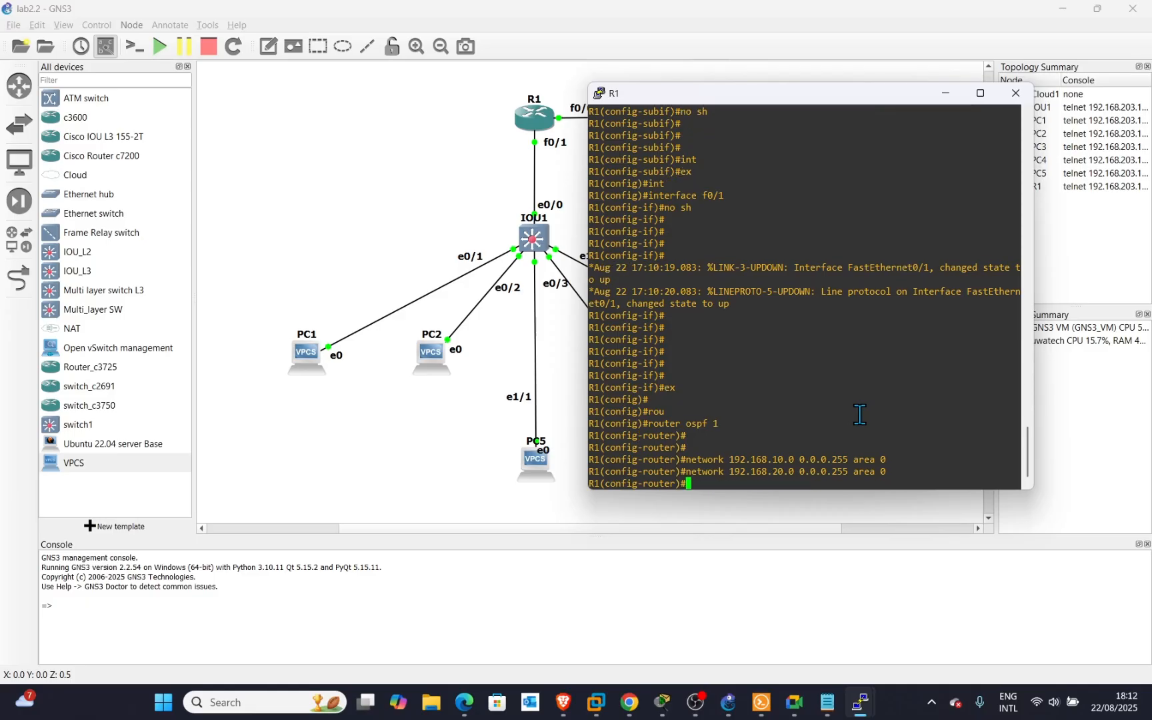
key(Up)
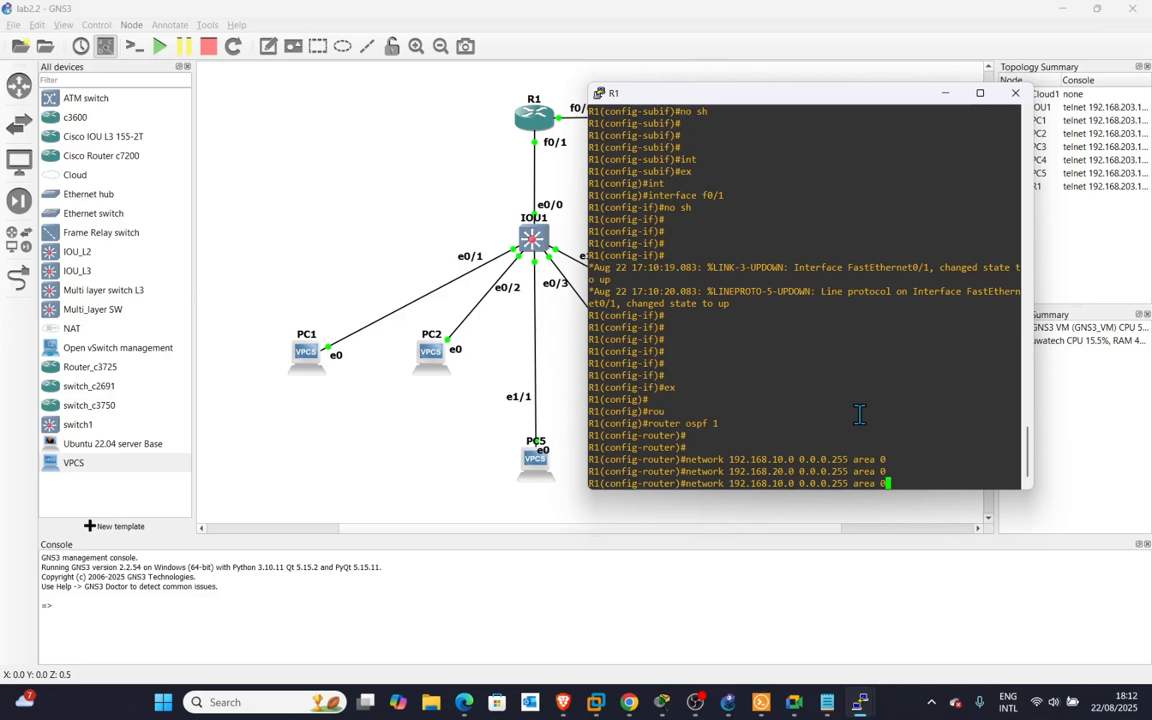
key(Left)
key(Left)
key(Left)
key(Left)
key(Left)
key(Left)
key(Left)
key(Left)
key(Left)
key(Left)
key(Left)
key(Left)
key(Left)
key(Left)
key(Left)
key(Left)
key(Left)
key(Left)
key(Left)
key(Left)
key(BackSpace)
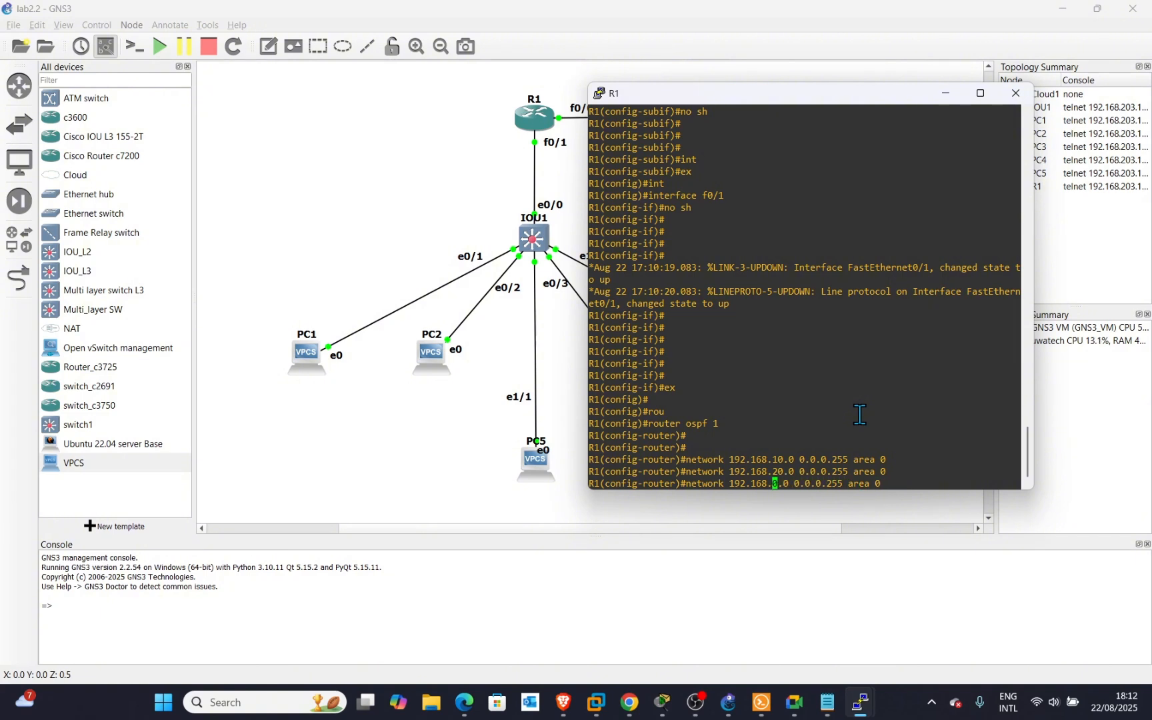
text(3)
key(Return)
key(Return)
key(Return)
key(Return)
key(Return)
key(Return)
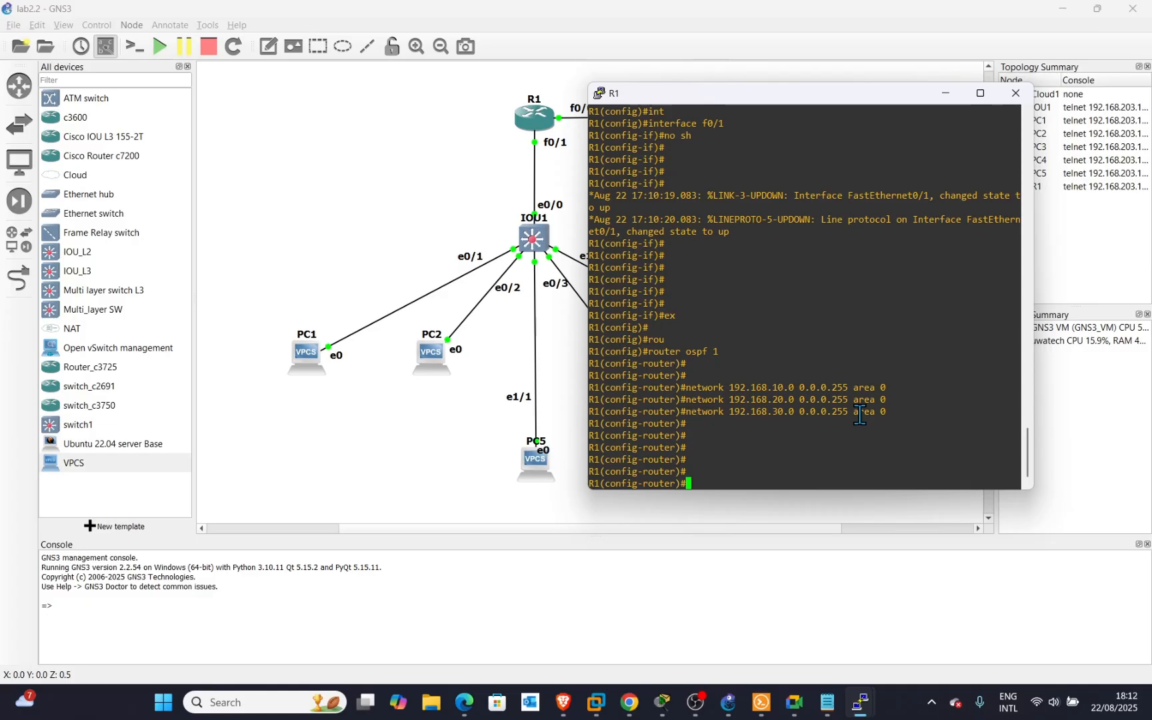
key(Return)
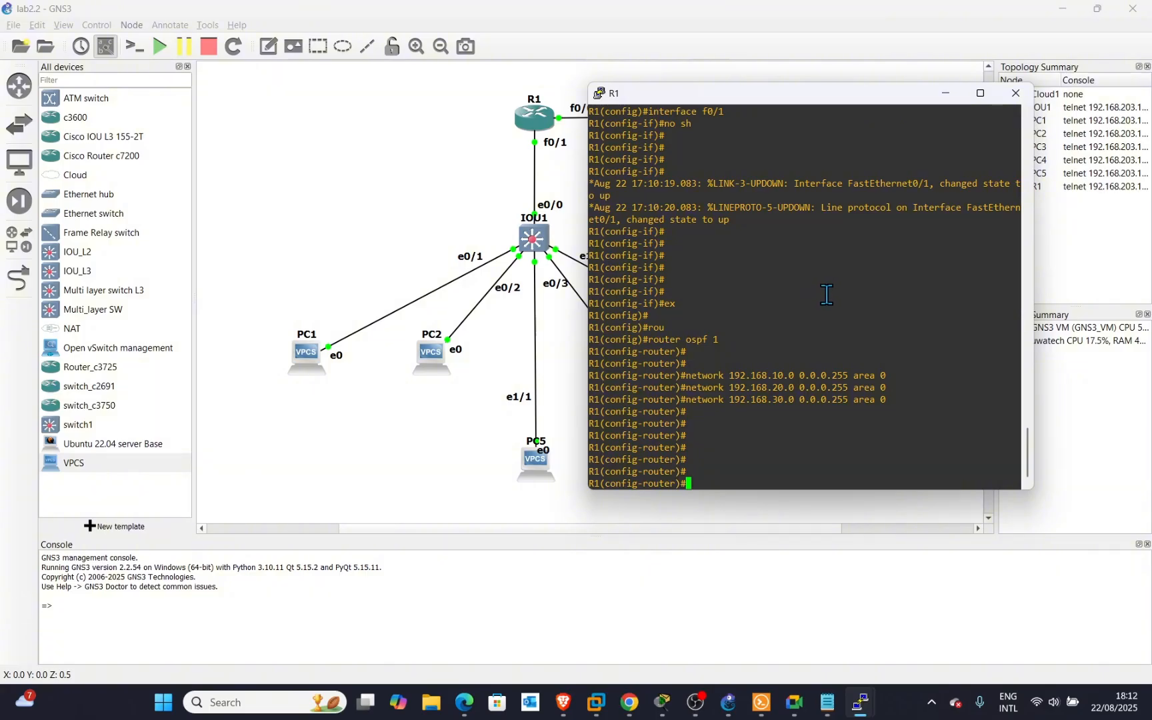
scroll(826, 295, up, 15)
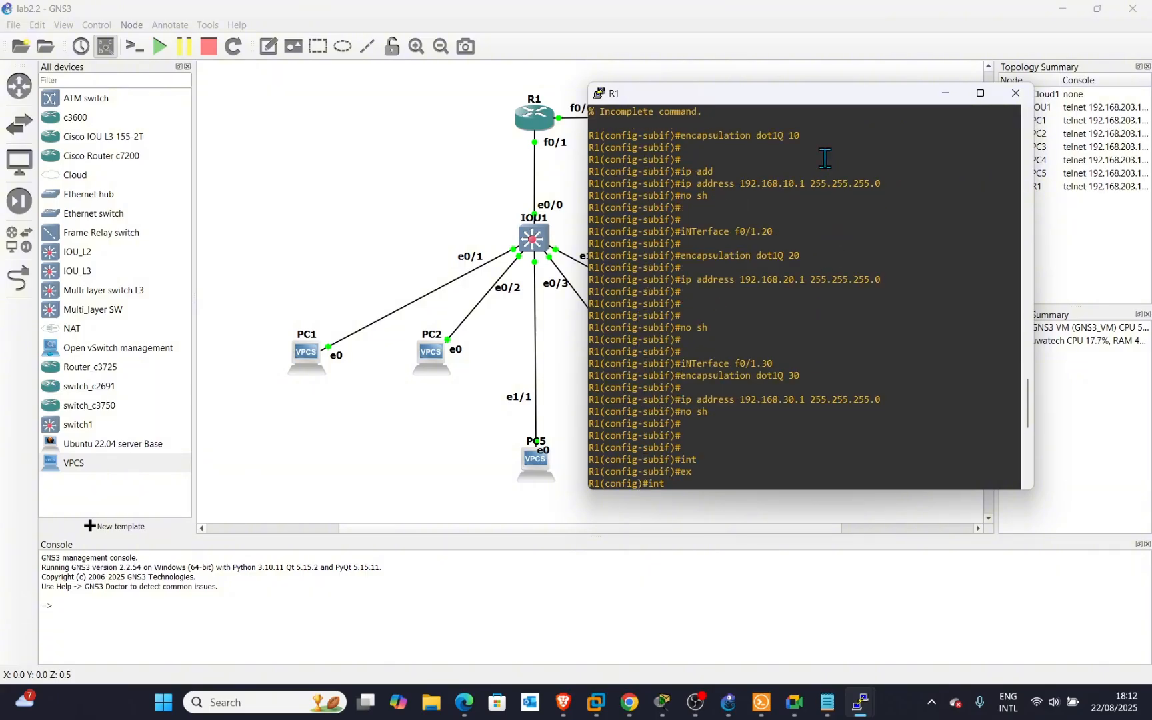
drag(809, 189, 712, 185)
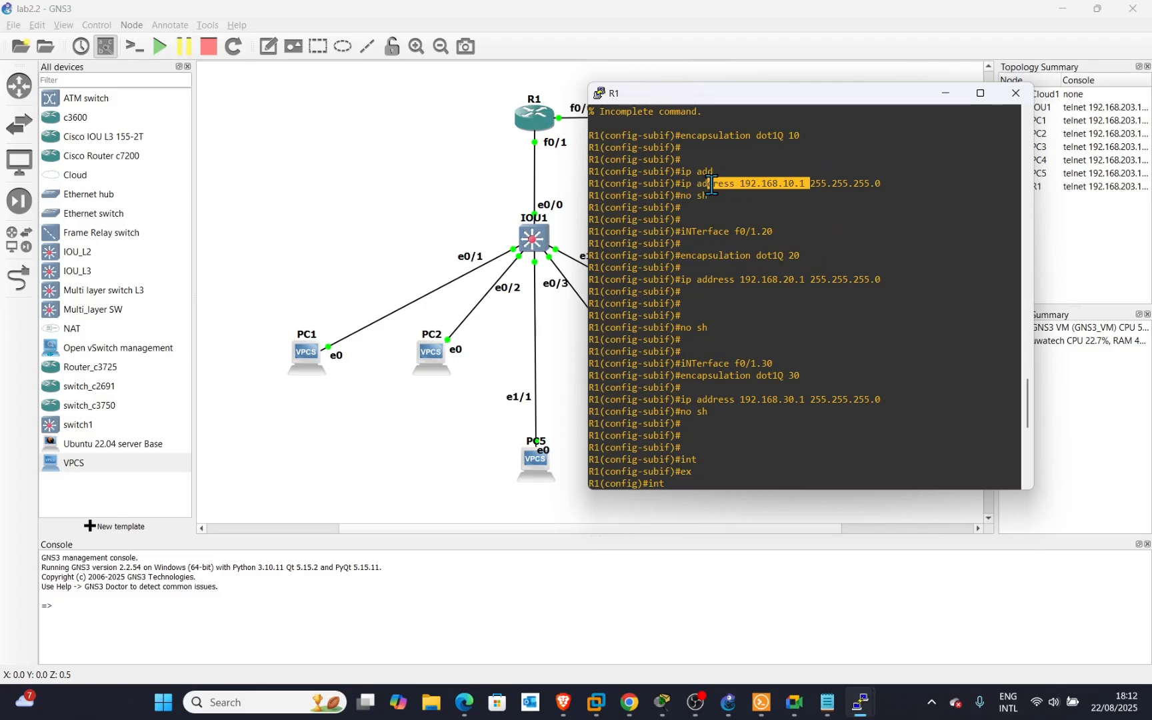
scroll(753, 316, down, 11)
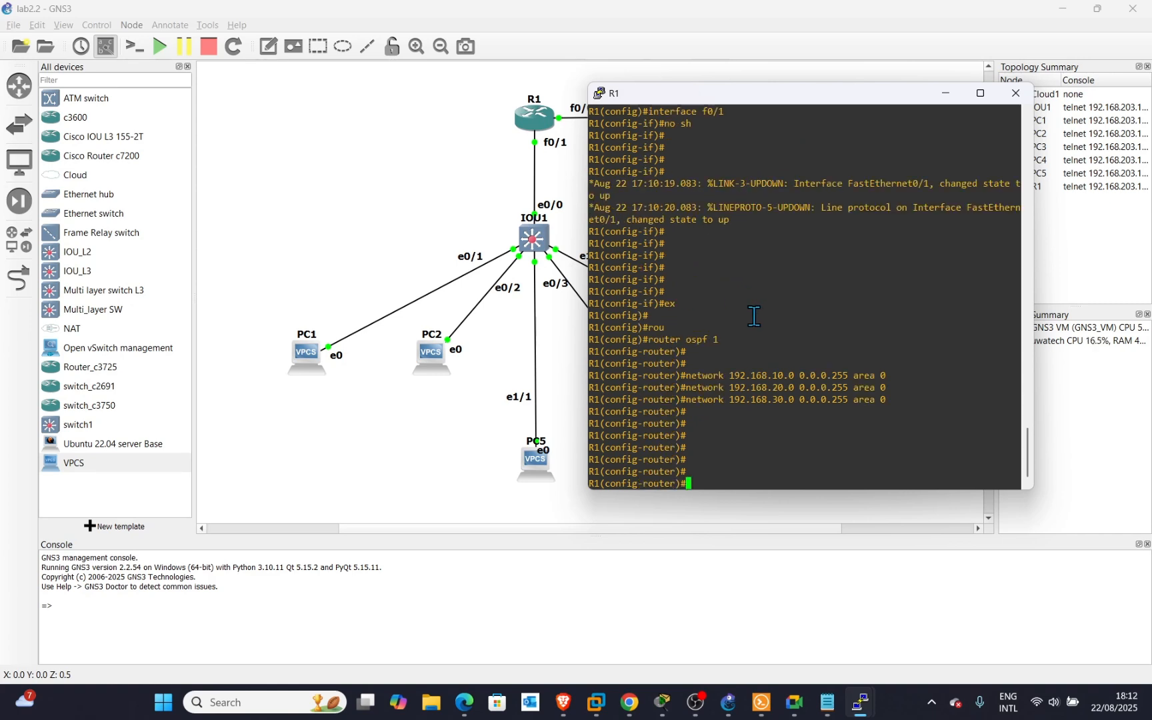
double_click(738, 472)
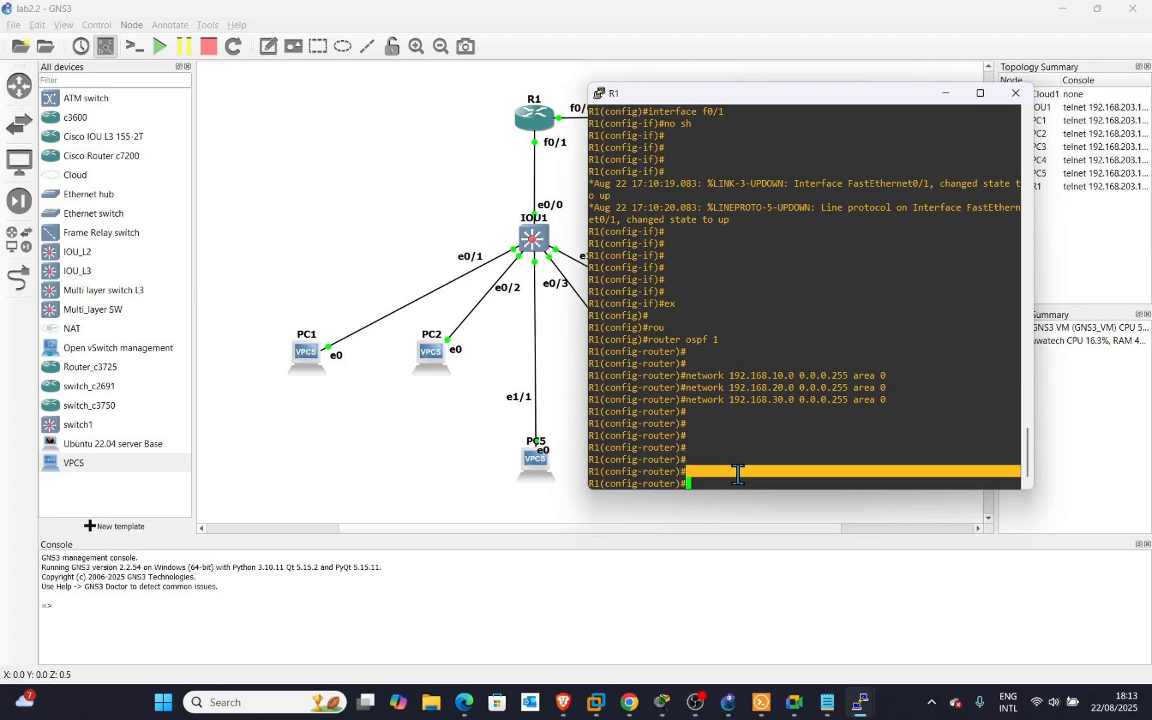
Leave OSPF configuration and exclude 192.168.10.1 from DHCP with ip dhcp excluded-address.
text(ex)
key(Return)
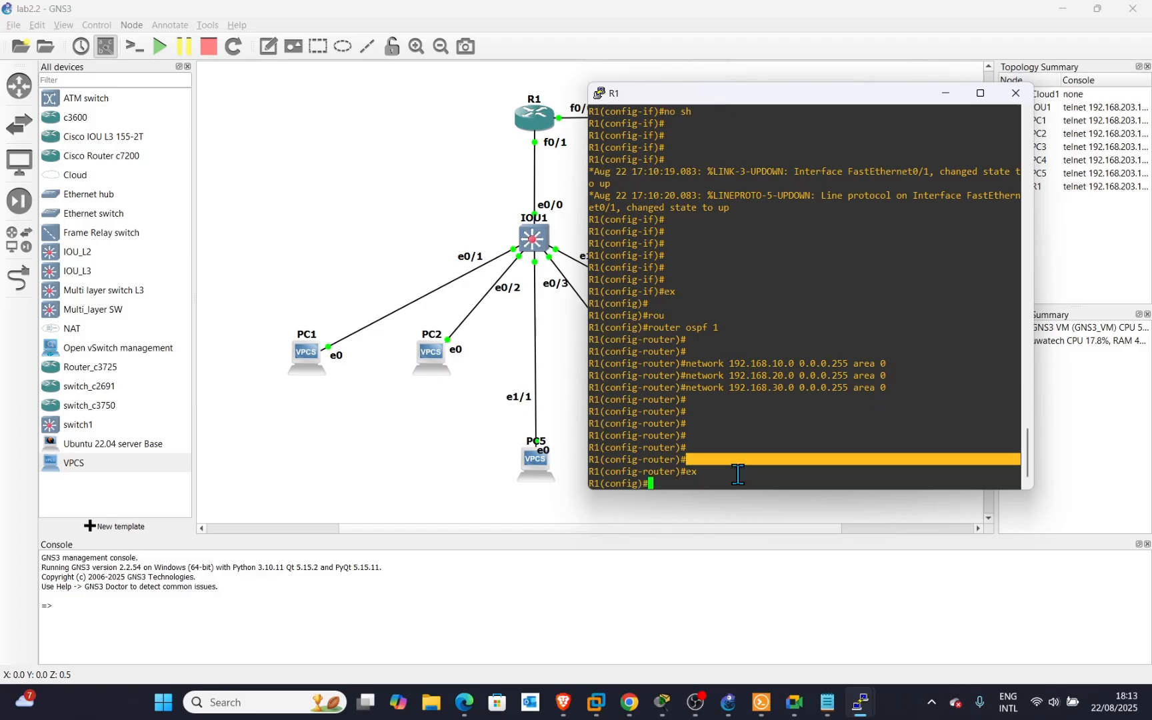
key(Return)
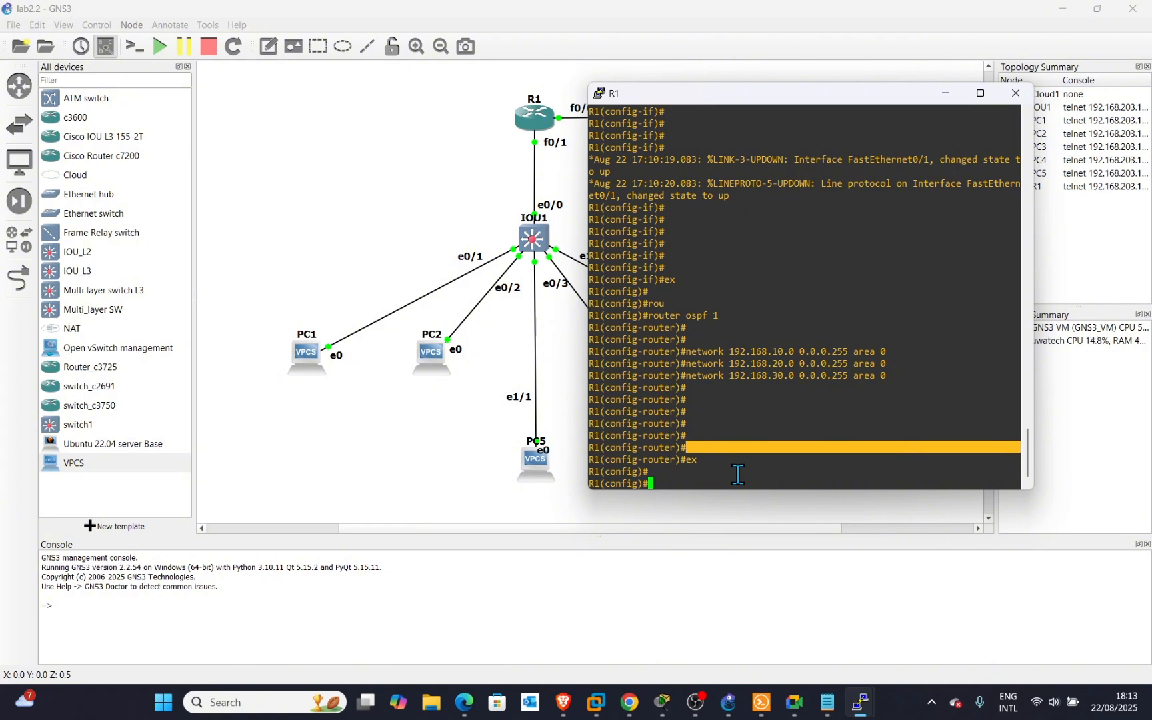
text(ip dh)
key(Tab)
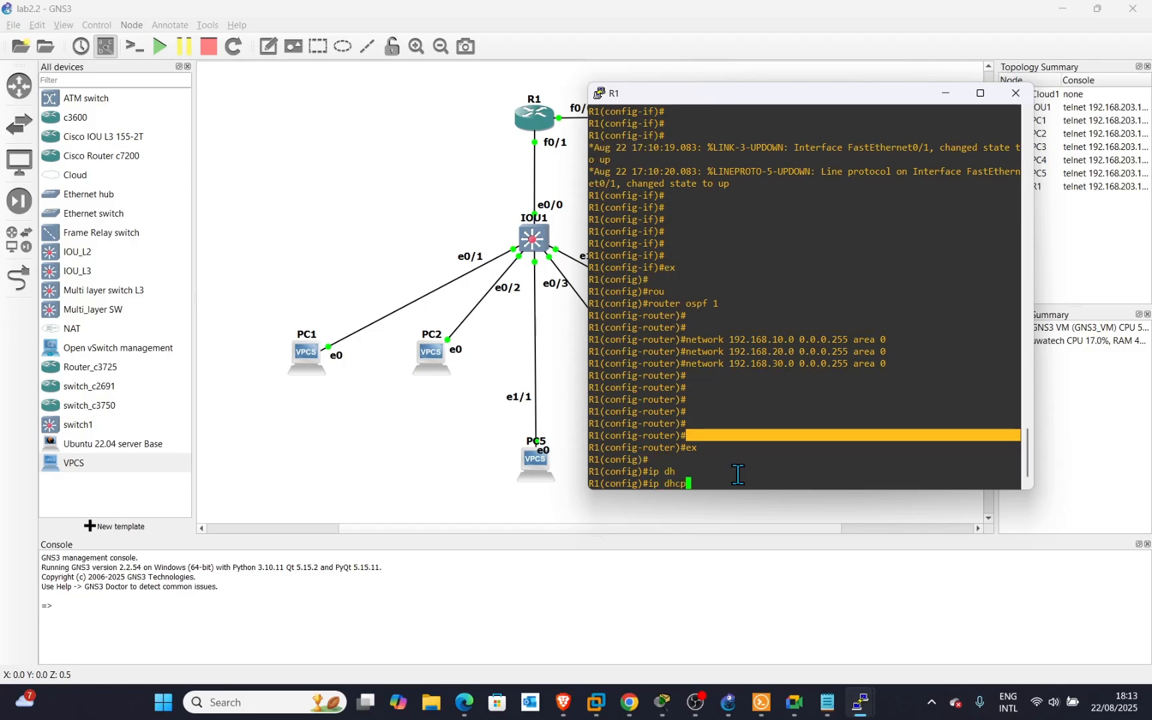
text(ex)
key(Tab)
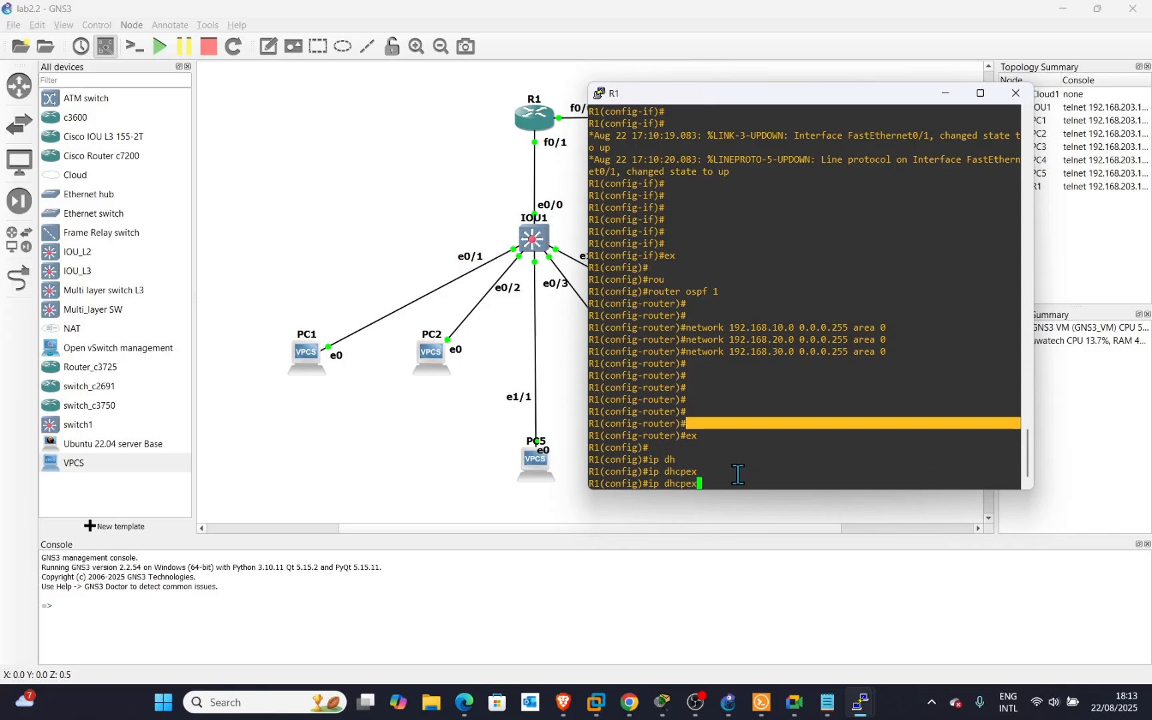
key(BackSpace)
key(BackSpace)
key(BackSpace)
text(p ex)
key(Tab)
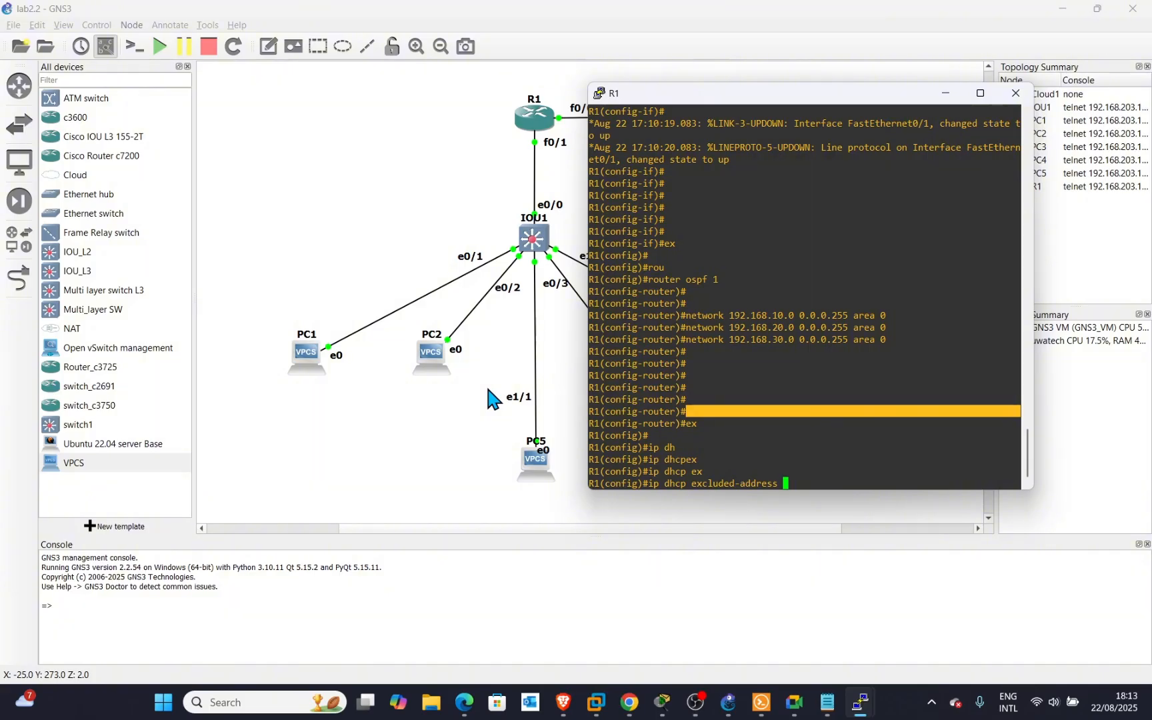
text(192.168.10.1)
key(Return)
Exclude 192.168.20.1 and 192.168.30.1 from DHCP assignment as well.
key(Up)
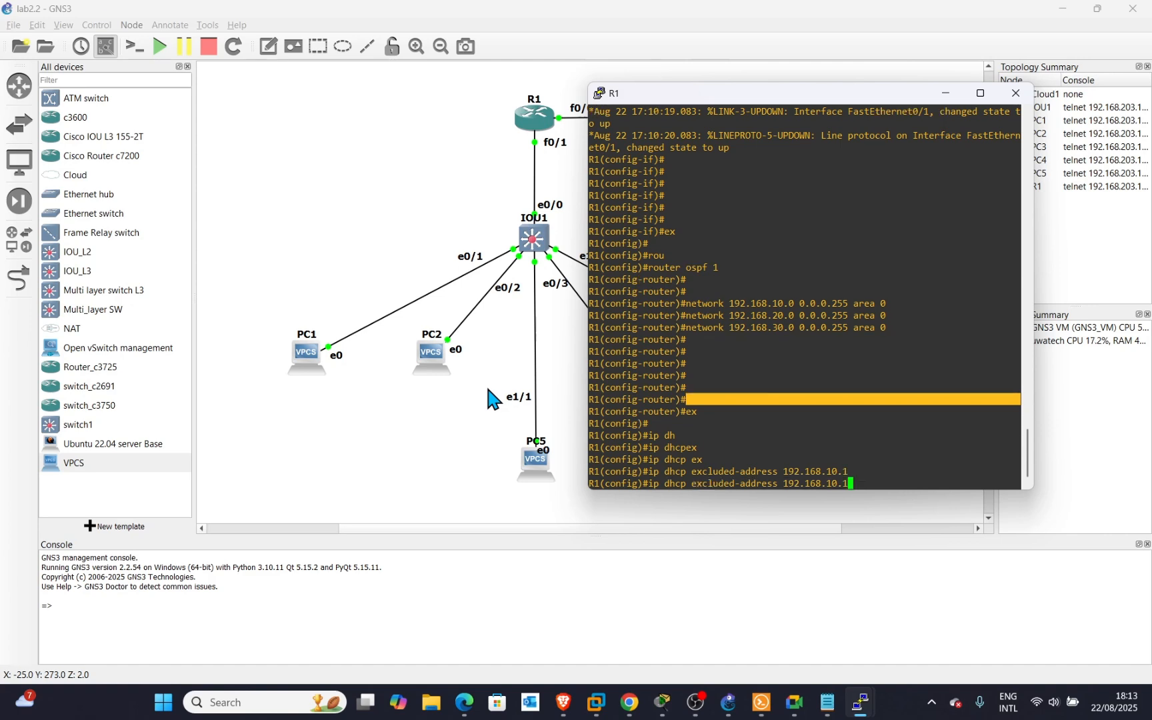
key(Left)
key(Left)
key(Left)
key(BackSpace)
text(2)
key(Return)
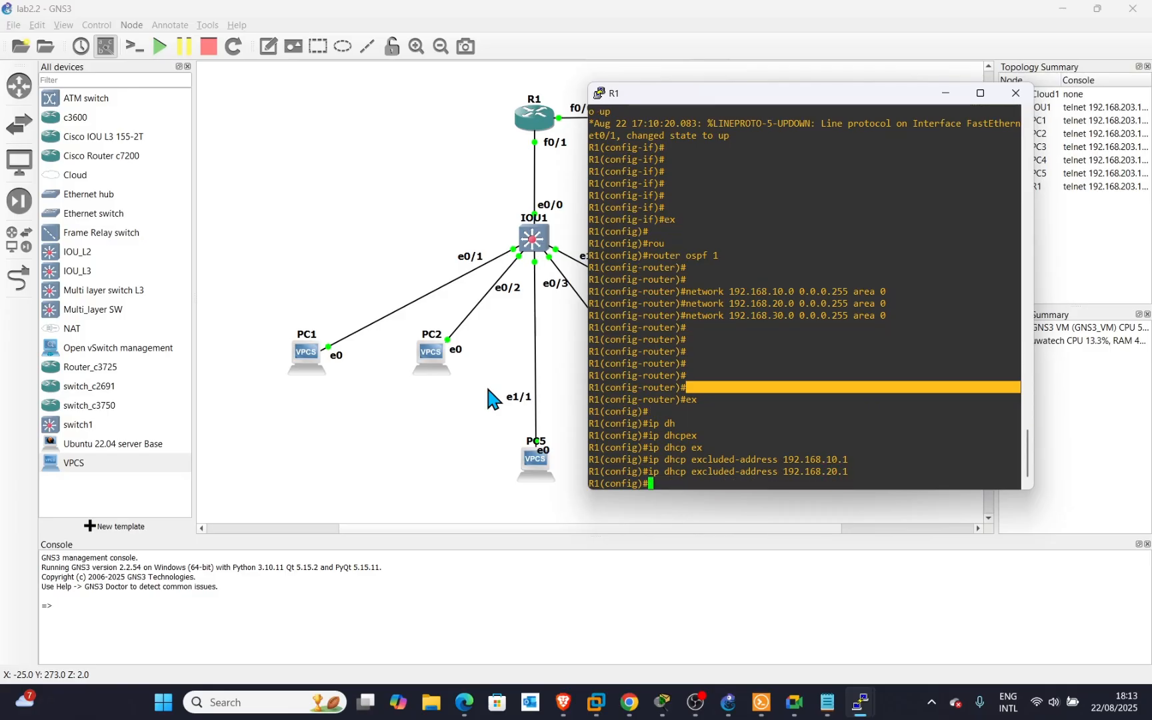
key(Up)
key(Left)
key(Left)
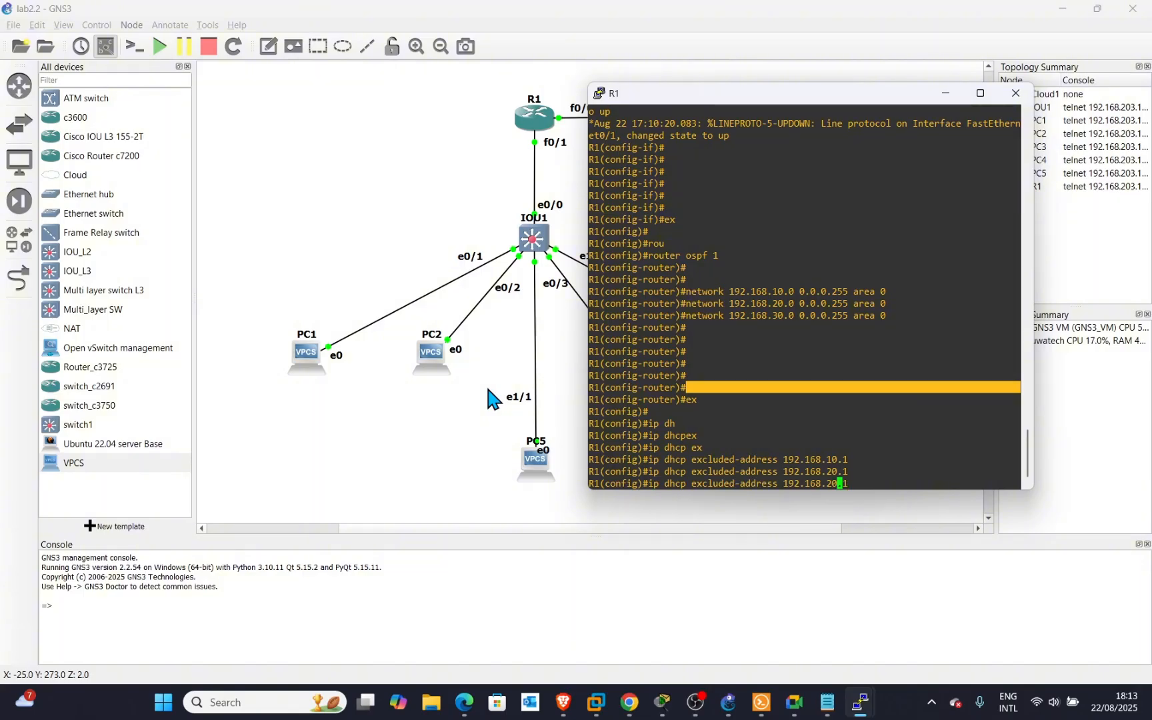
key(Left)
key(BackSpace)
text(3)
key(Return)
key(Return)
key(Return)
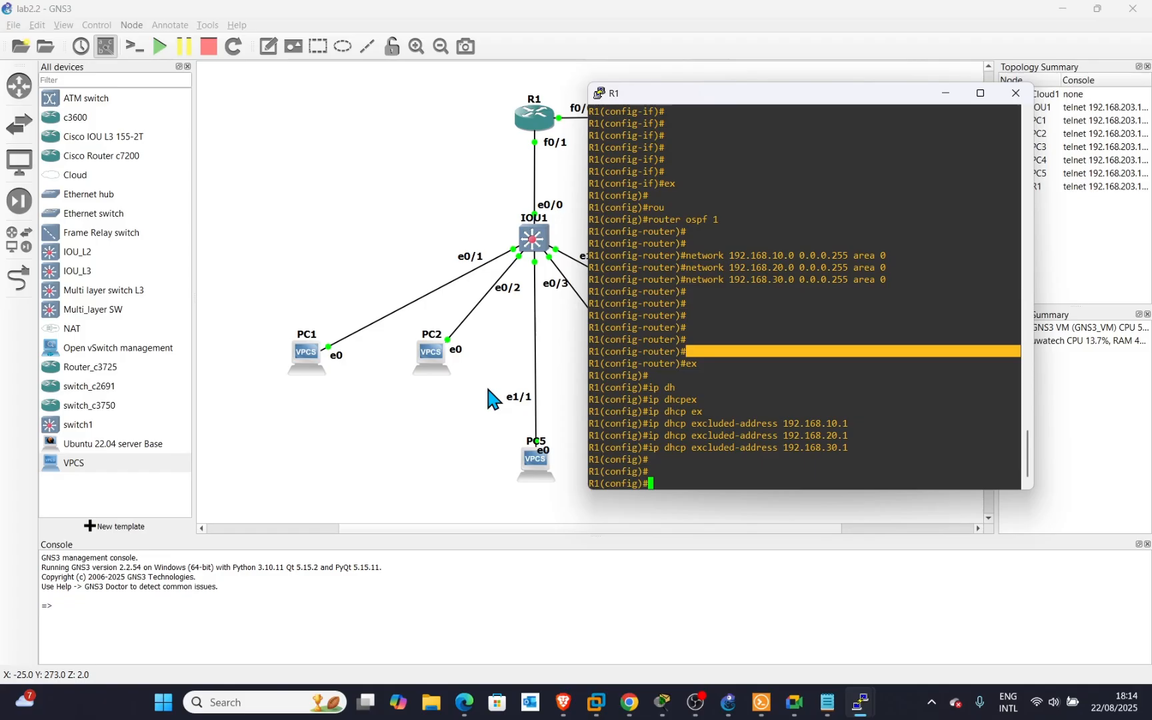
Begin typing the ip dhcp pool command at global configuration.
text(ip dh)
key(Tab)
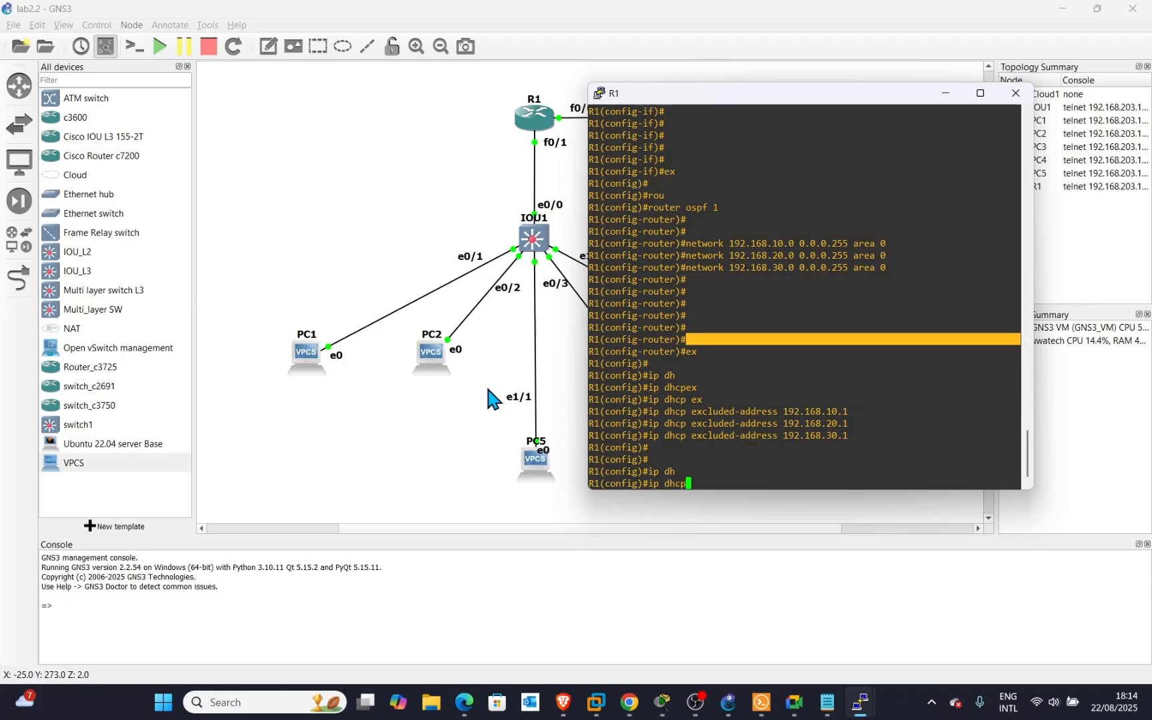
text(pool)
key(BackSpace)
key(BackSpace)
key(BackSpace)
key(BackSpace)
key(BackSpace)
text(pool name)
key(BackSpace)
key(BackSpace)
key(BackSpace)
key(BackSpace)
Review the switch's VLAN 10 IT, 20 Sales and 30 Admin configuration, then return to R1.
mouse_move(860, 702)
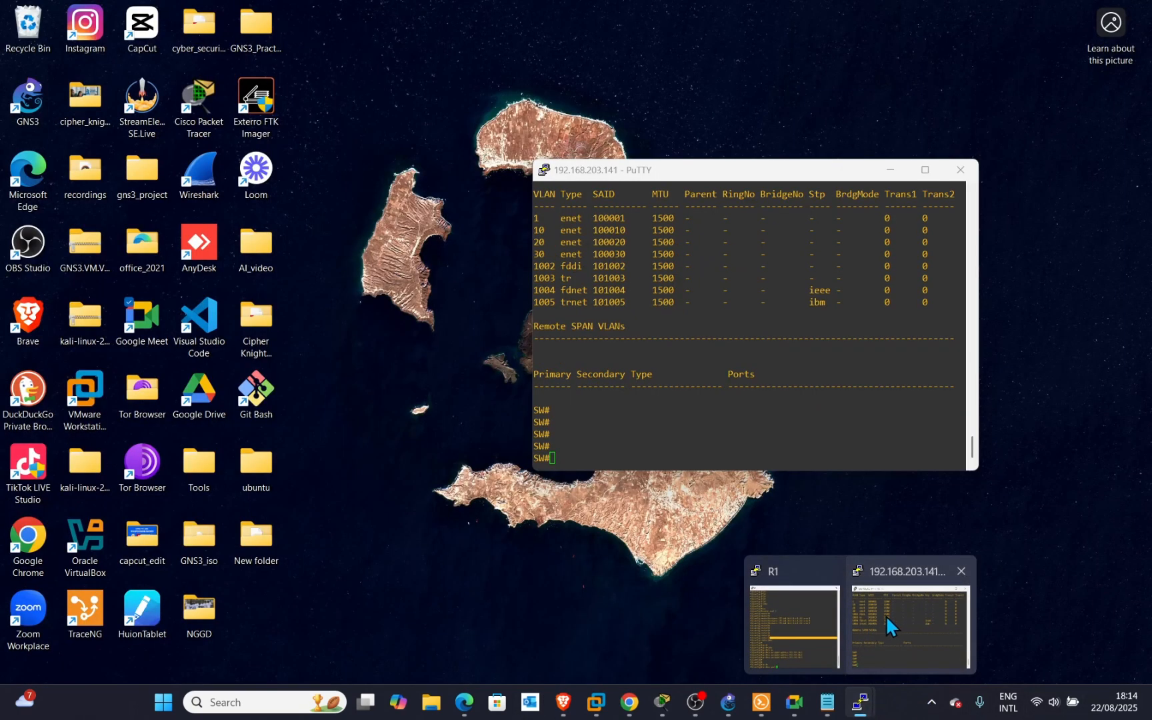
click(885, 615)
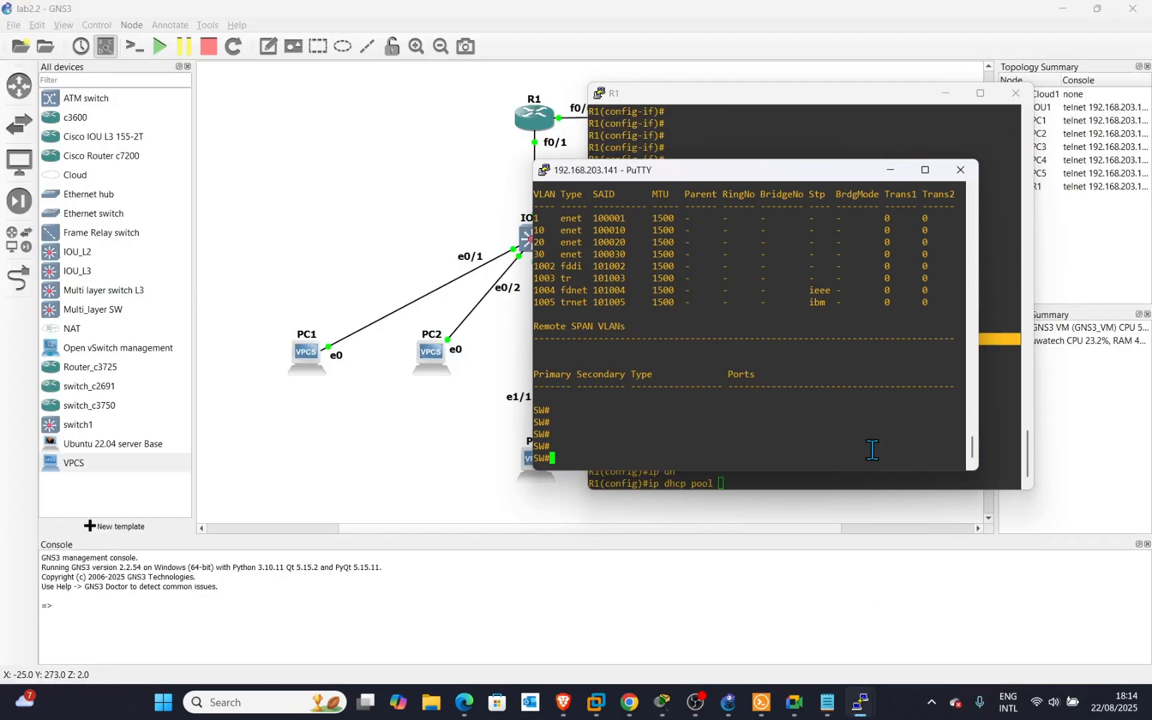
scroll(843, 240, up, 10)
scroll(843, 240, up, 5)
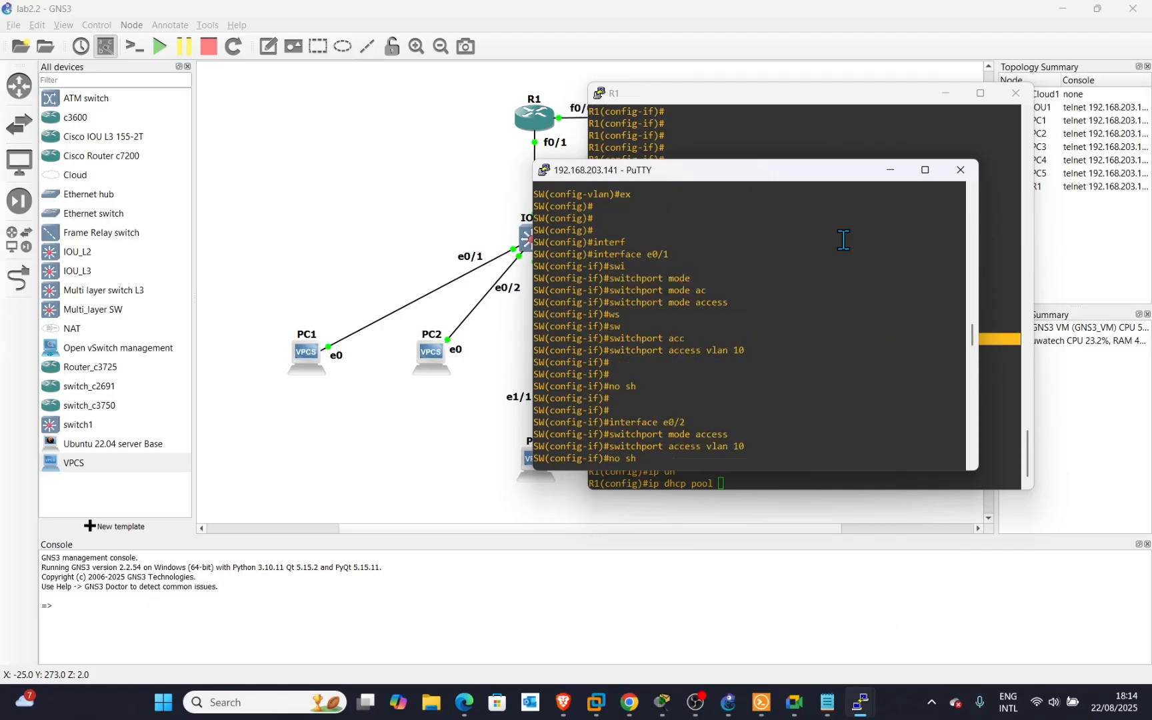
scroll(757, 332, up, 6)
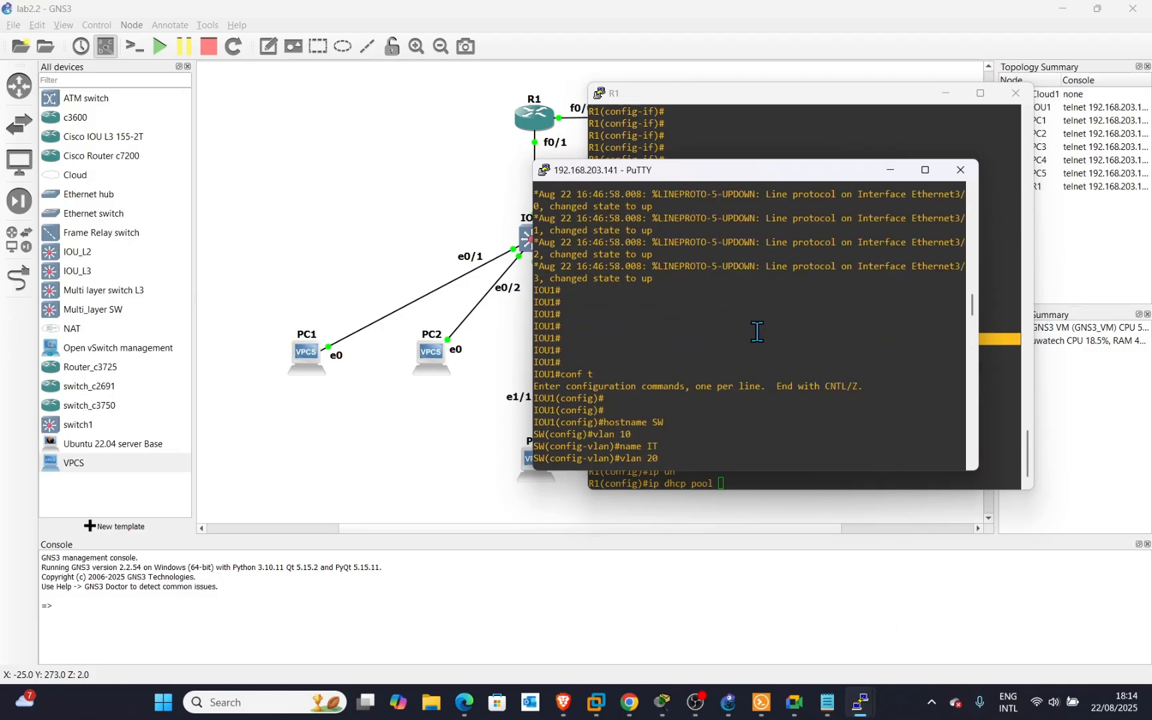
scroll(740, 400, down, 3)
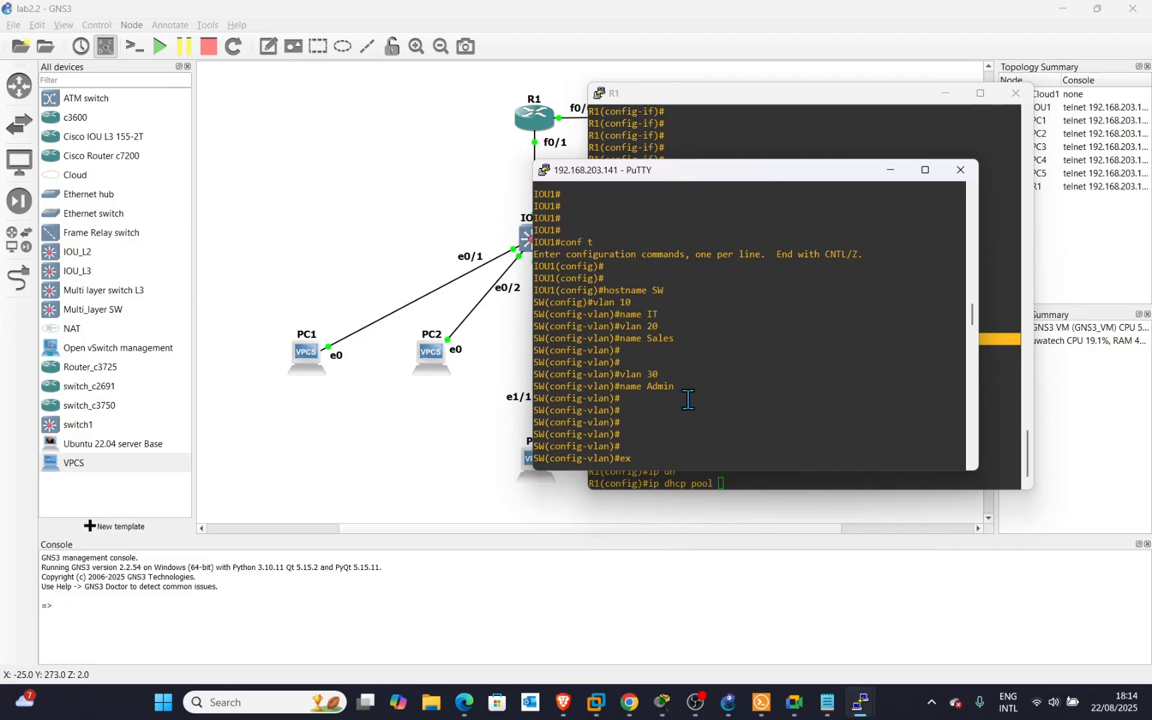
click(890, 172)
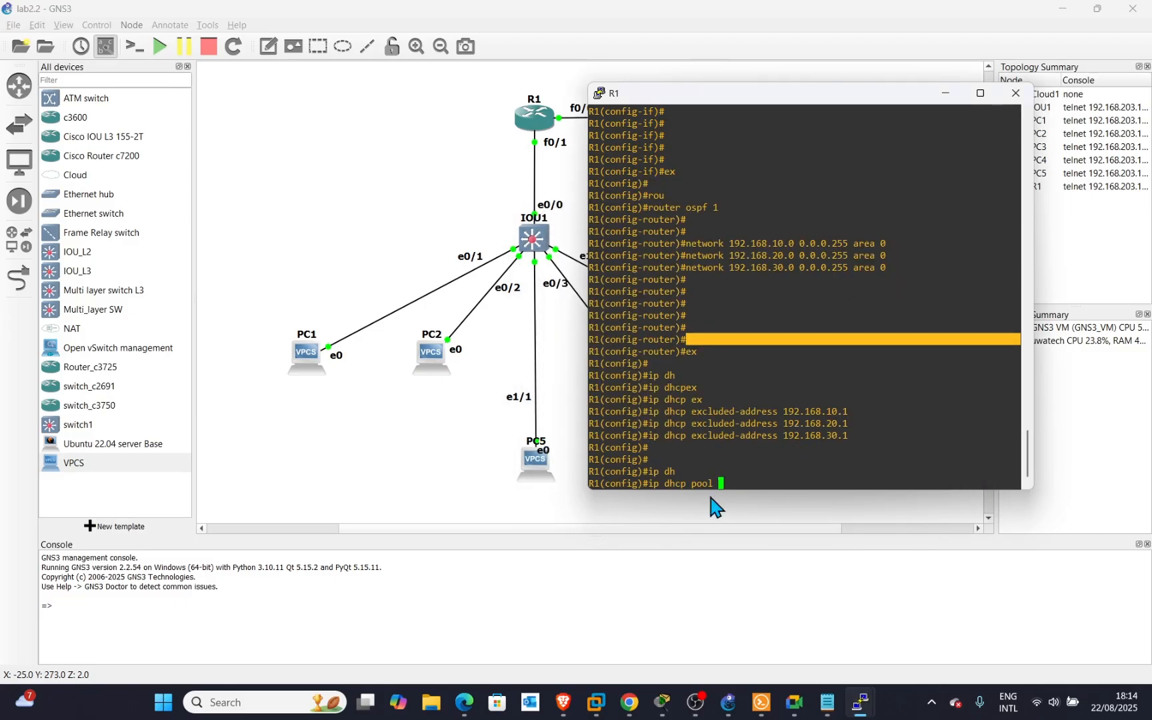
Create DHCP pool IT with network 192.168.10.0 255.255.255.0 in the R1 console.
click(752, 475)
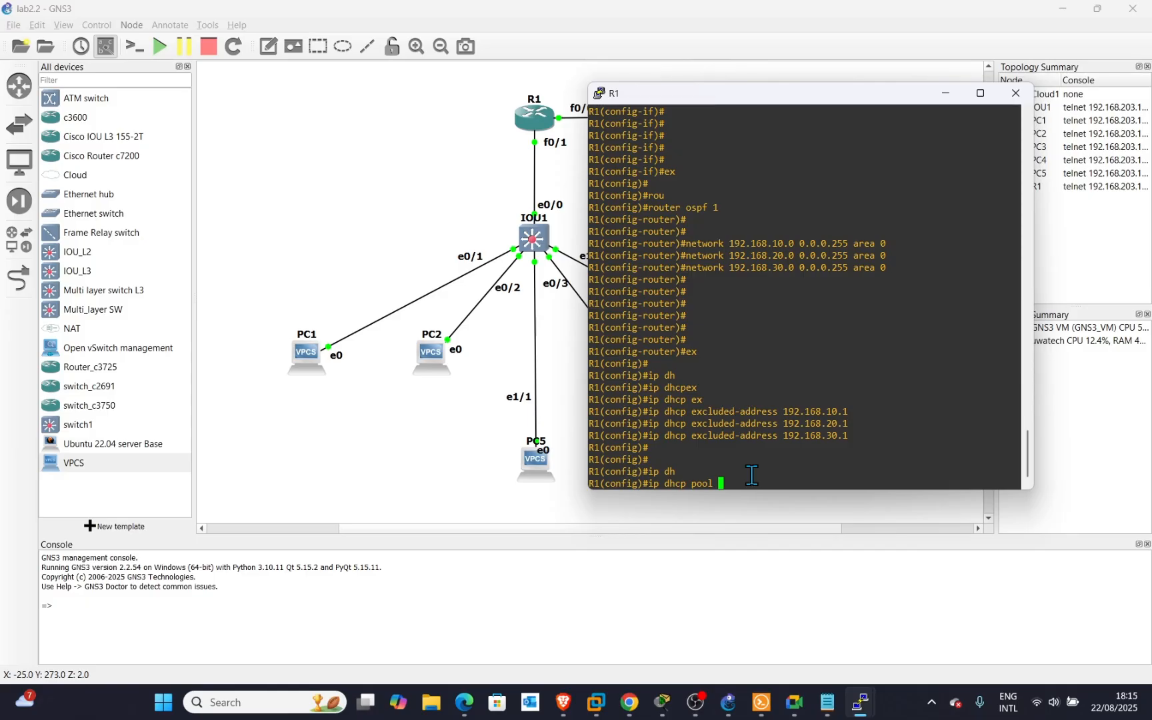
text(IT)
key(Return)
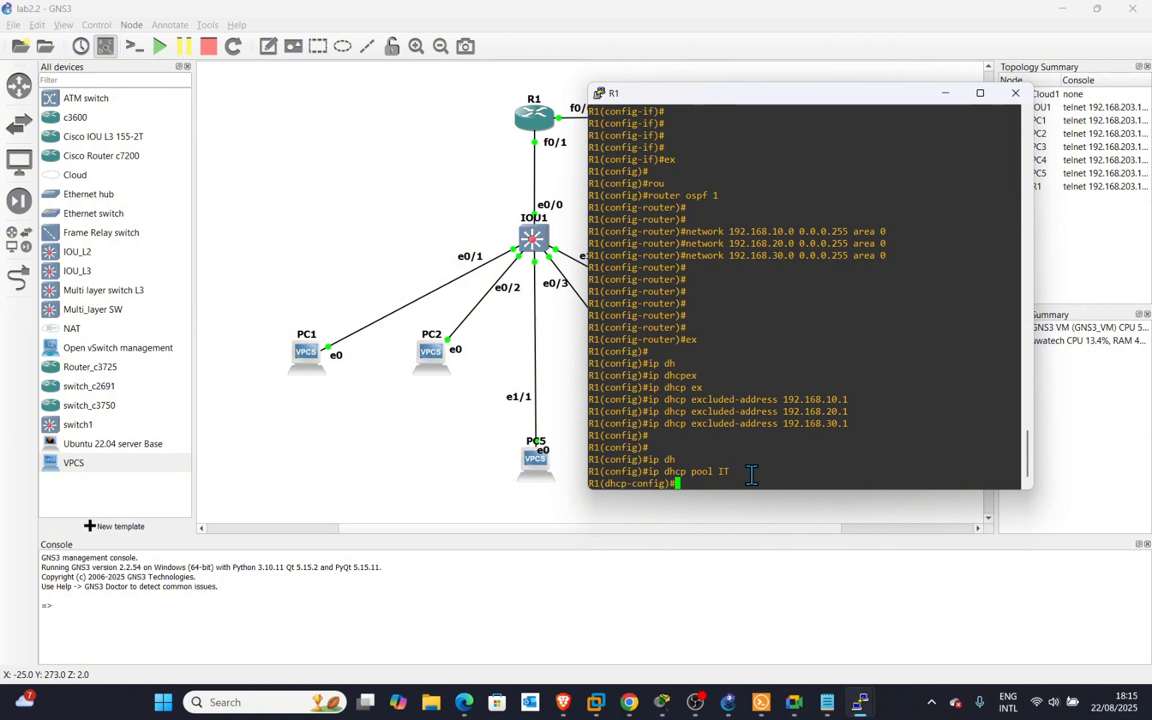
text(net)
key(BackSpace)
text(work 192.168.10.0)
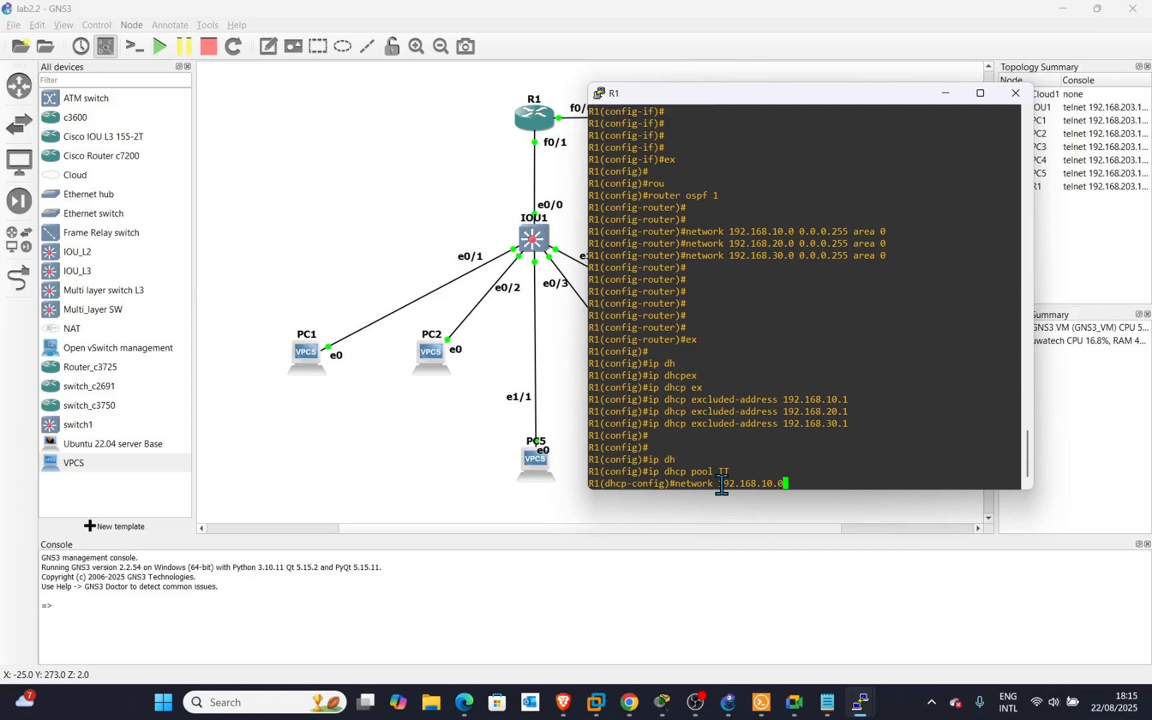
text( 255.255.255.0)
key(Return)
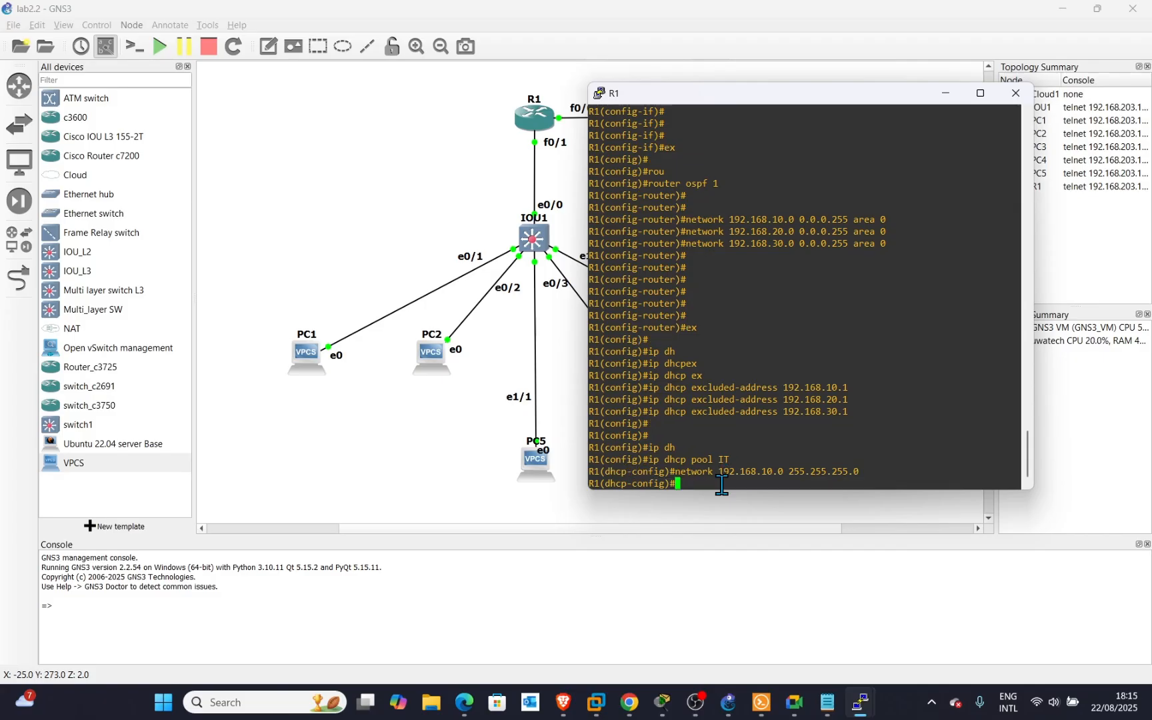
Give the IT pool default router 192.168.10.1 and DNS server 8.8.8.8.
text(de)
key(Tab)
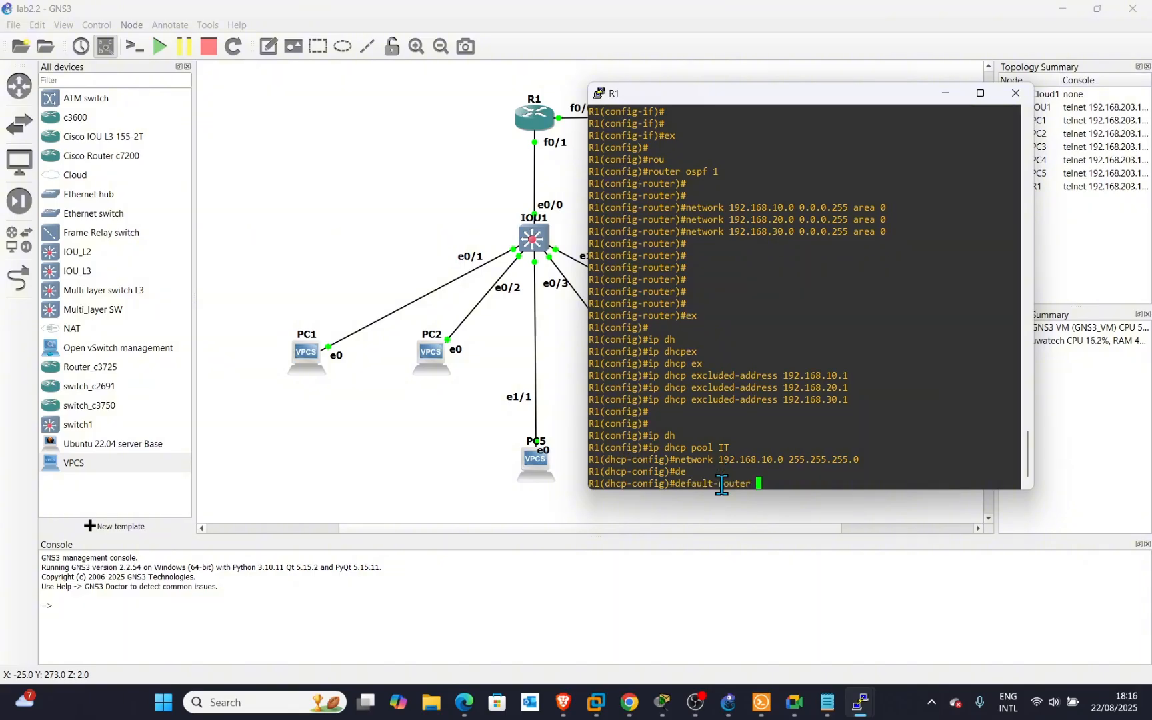
text(192.168.10.1)
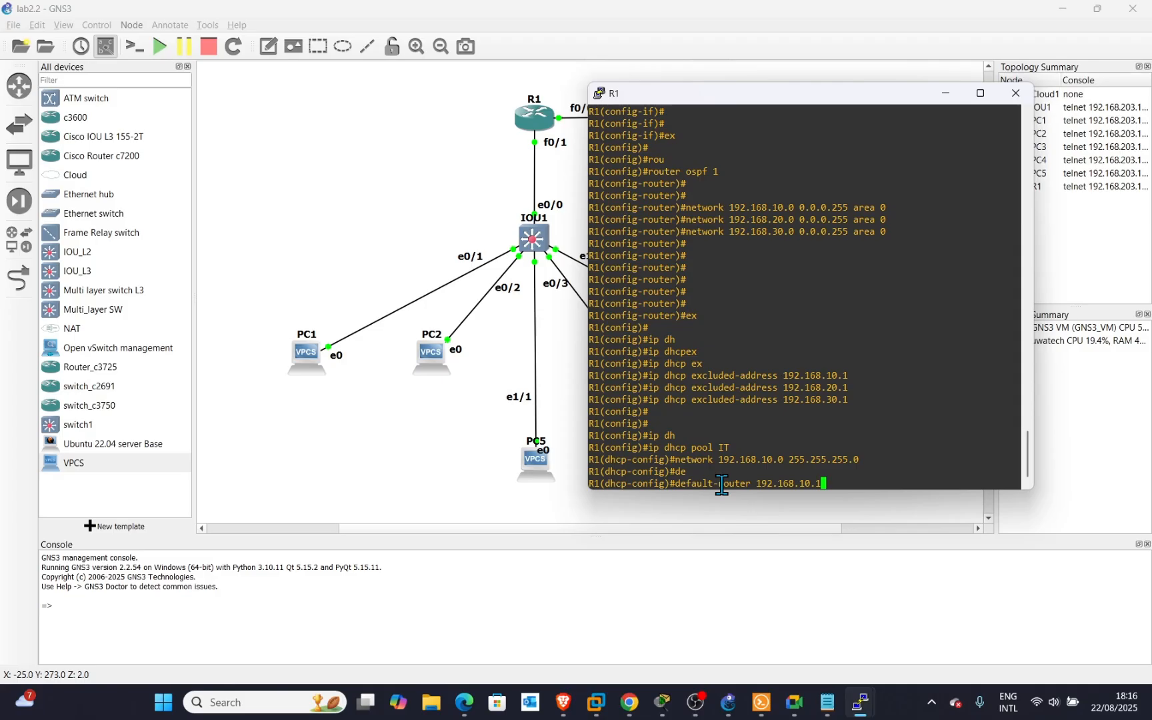
key(Return)
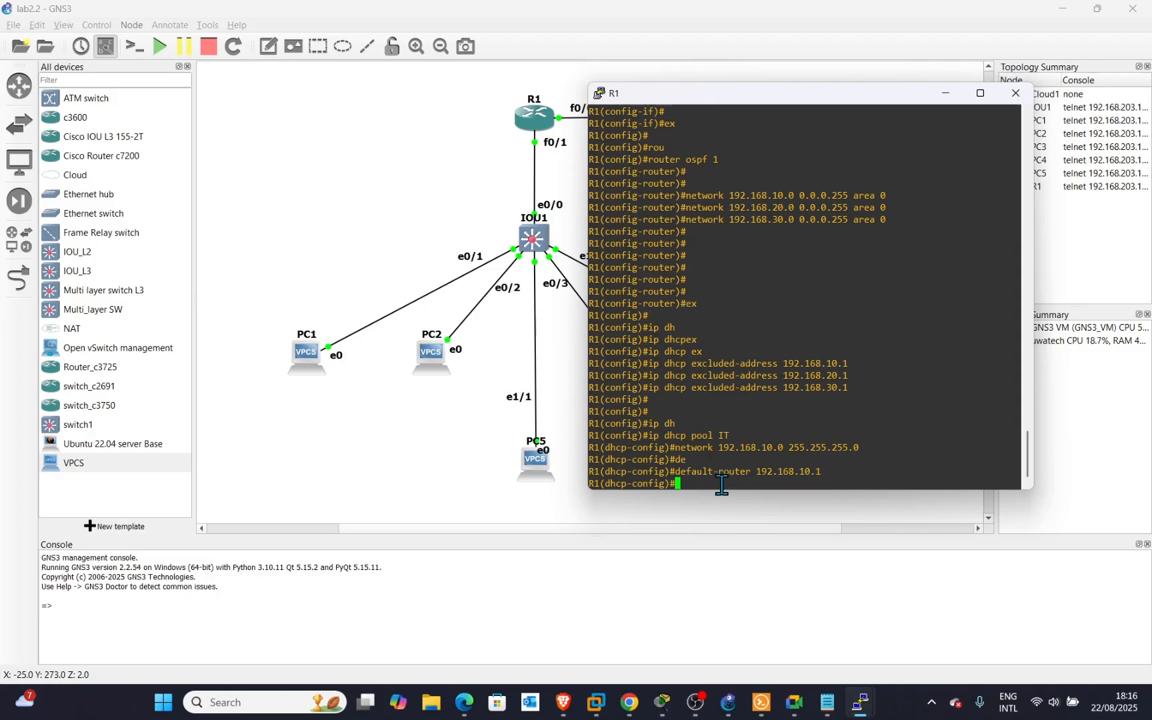
key(Return)
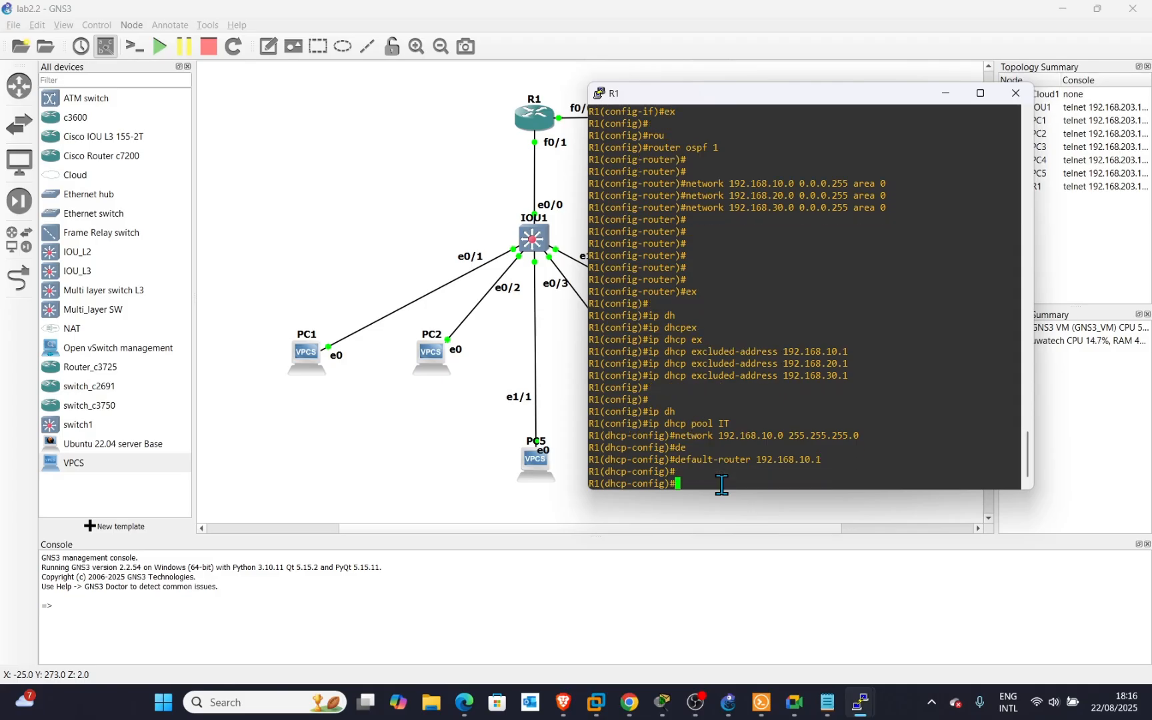
text(dn)
key(Tab)
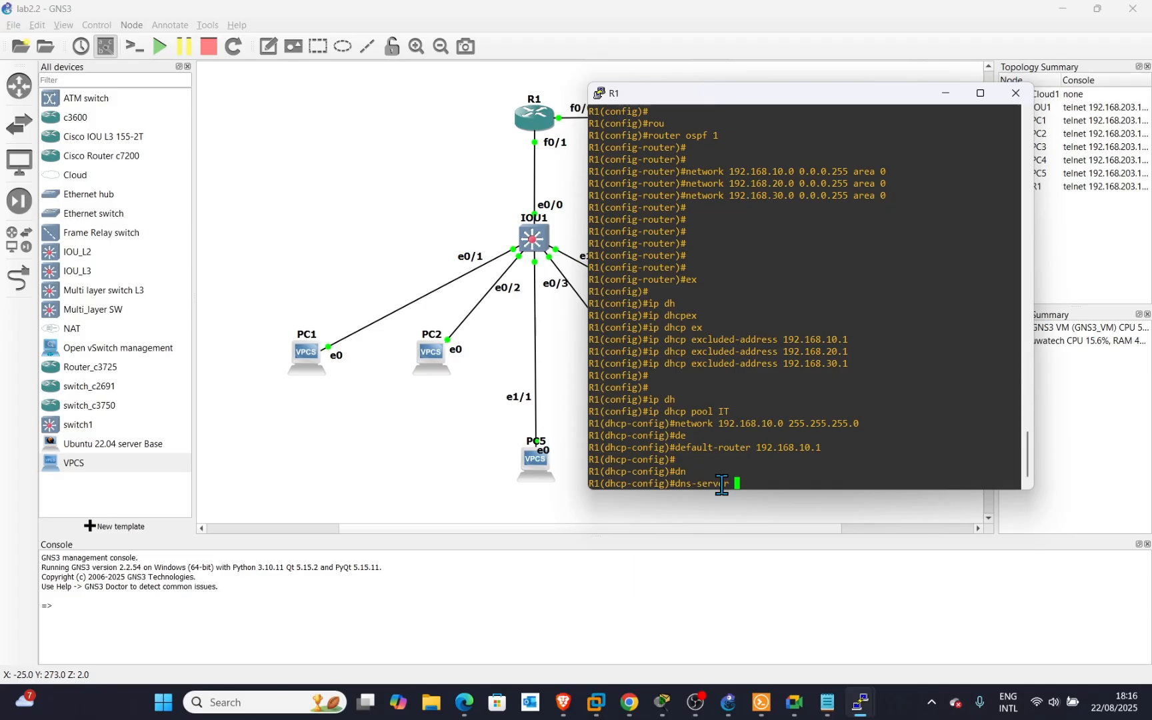
text(8.8.8.8)
key(Return)
key(Return)
key(Return)
key(Return)
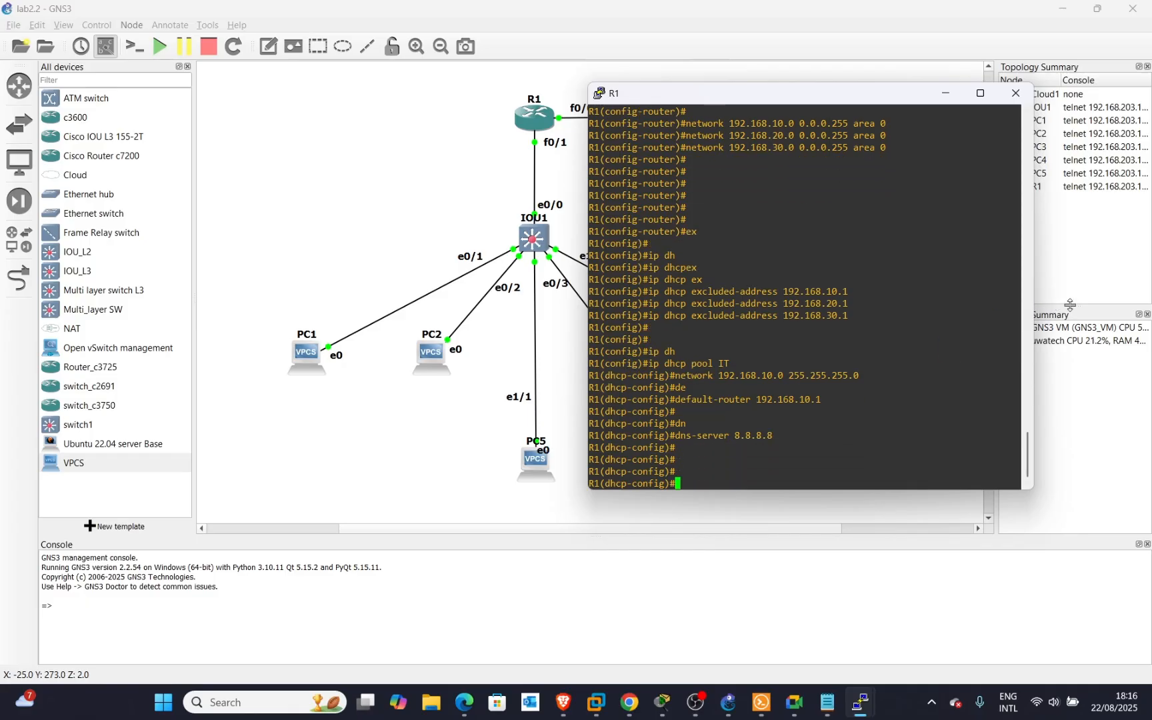
key(Up)
key(Up)
key(Up)
key(Up)
key(Up)
key(Up)
key(Up)
key(Up)
Create a DHCP pool named Sales by reusing the IT pool command.
key(Down)
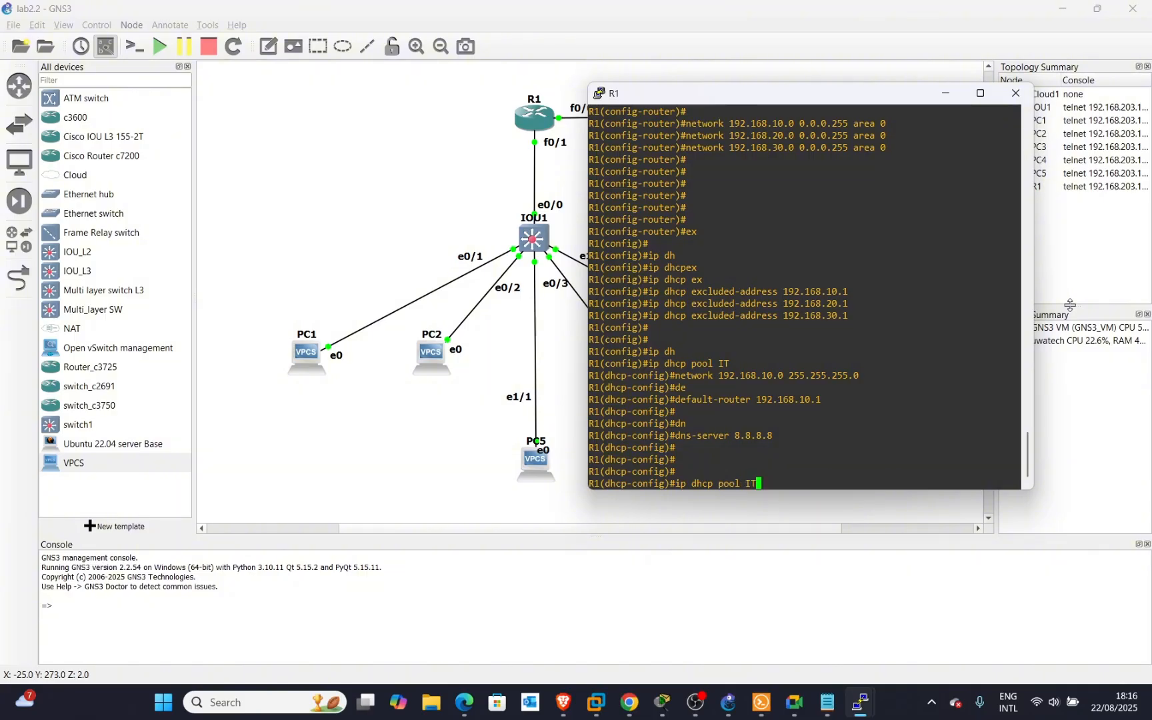
key(BackSpace)
text(Sales)
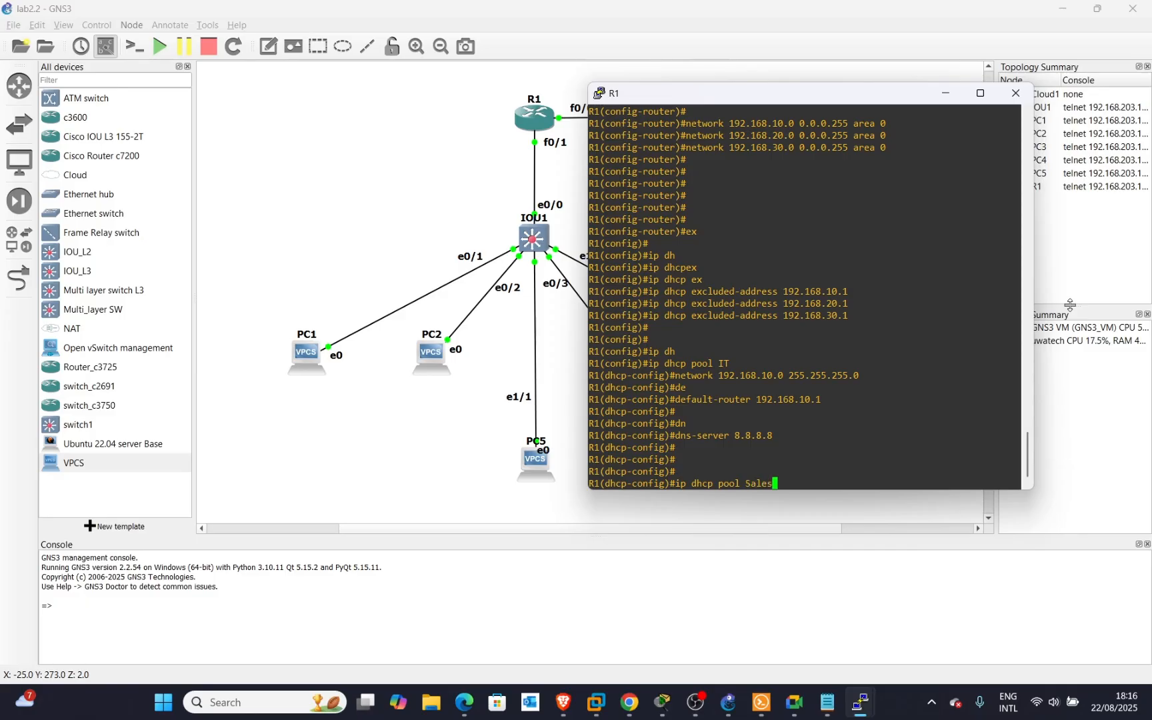
key(Return)
Set the Sales pool network to 192.168.20.0 255.255.255.0.
key(Up)
key(Up)
key(Up)
key(Up)
key(Up)
key(Up)
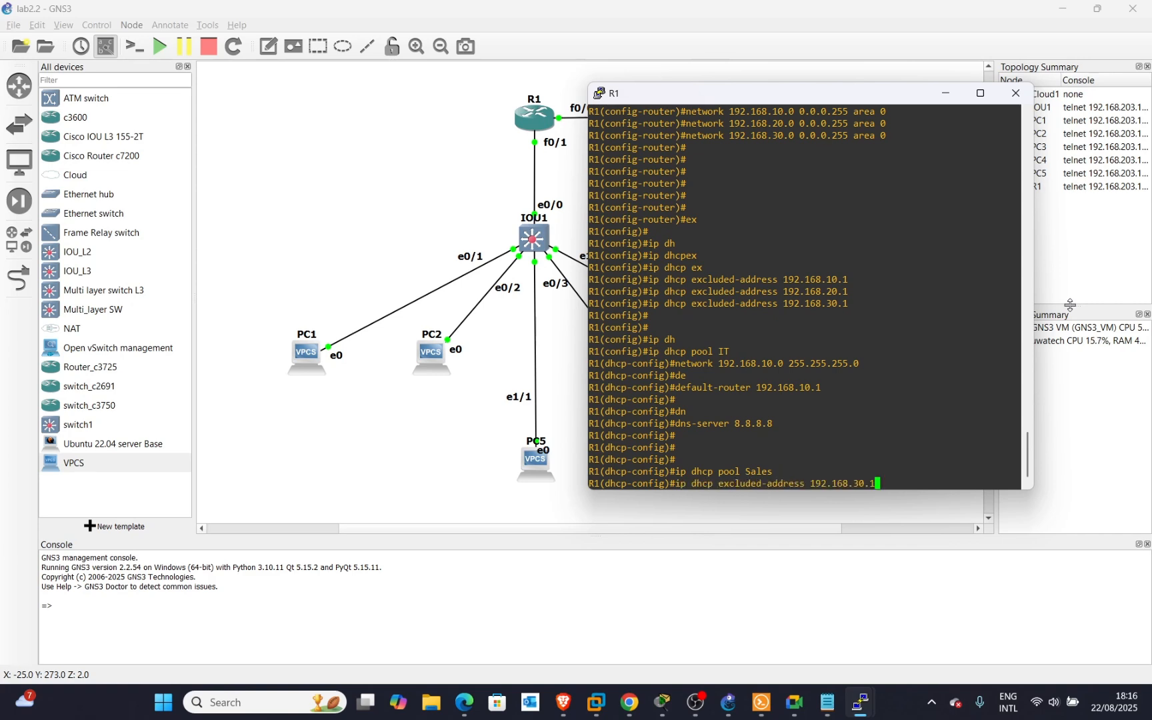
key(Down)
key(Up)
key(Down)
key(Down)
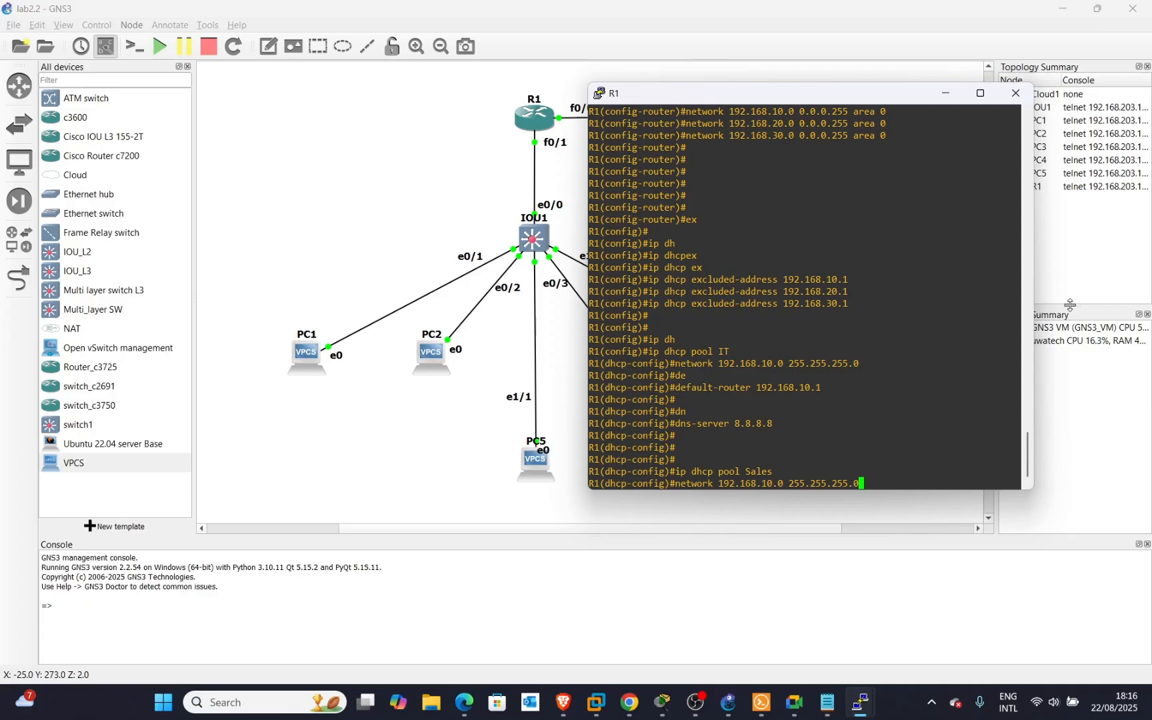
key(Up)
key(Down)
key(Left)
key(Left)
key(Left)
key(Left)
key(Left)
key(Left)
key(Left)
key(Left)
key(Left)
key(Left)
key(Left)
key(Left)
key(Left)
key(Left)
key(Left)
key(Left)
key(BackSpace)
text(2)
key(Return)
Set the Sales pool default router to 192.168.20.1.
key(Up)
key(Up)
key(Up)
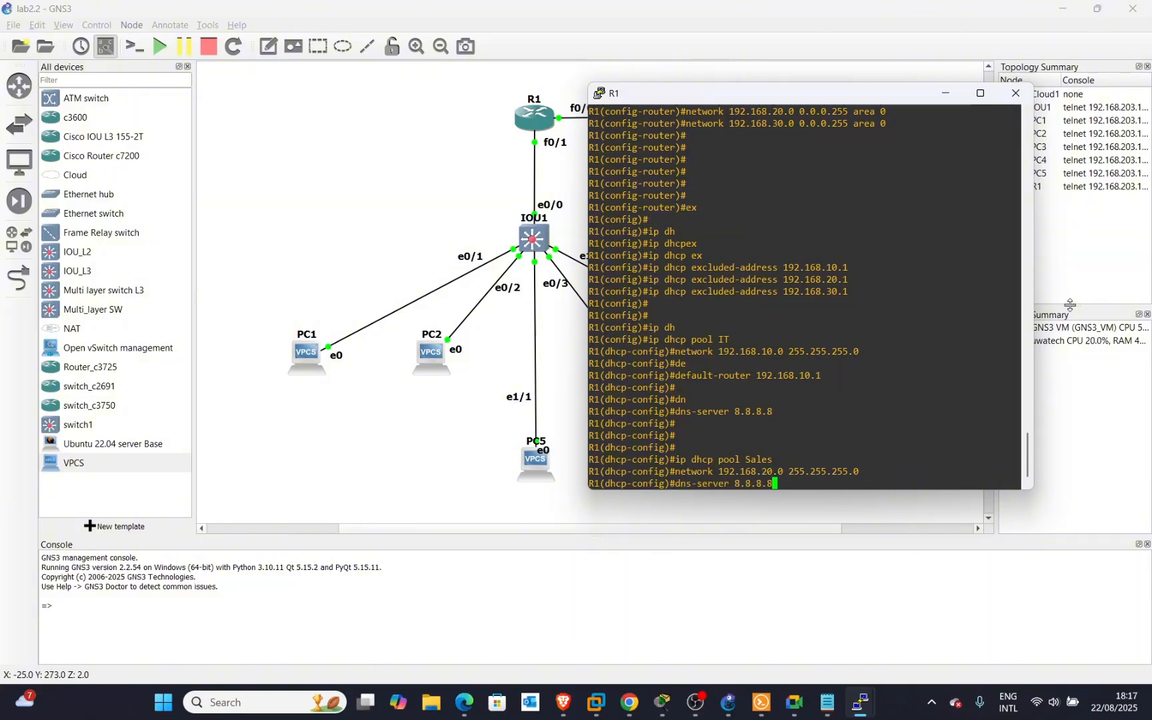
key(Up)
key(Left)
key(Left)
key(Left)
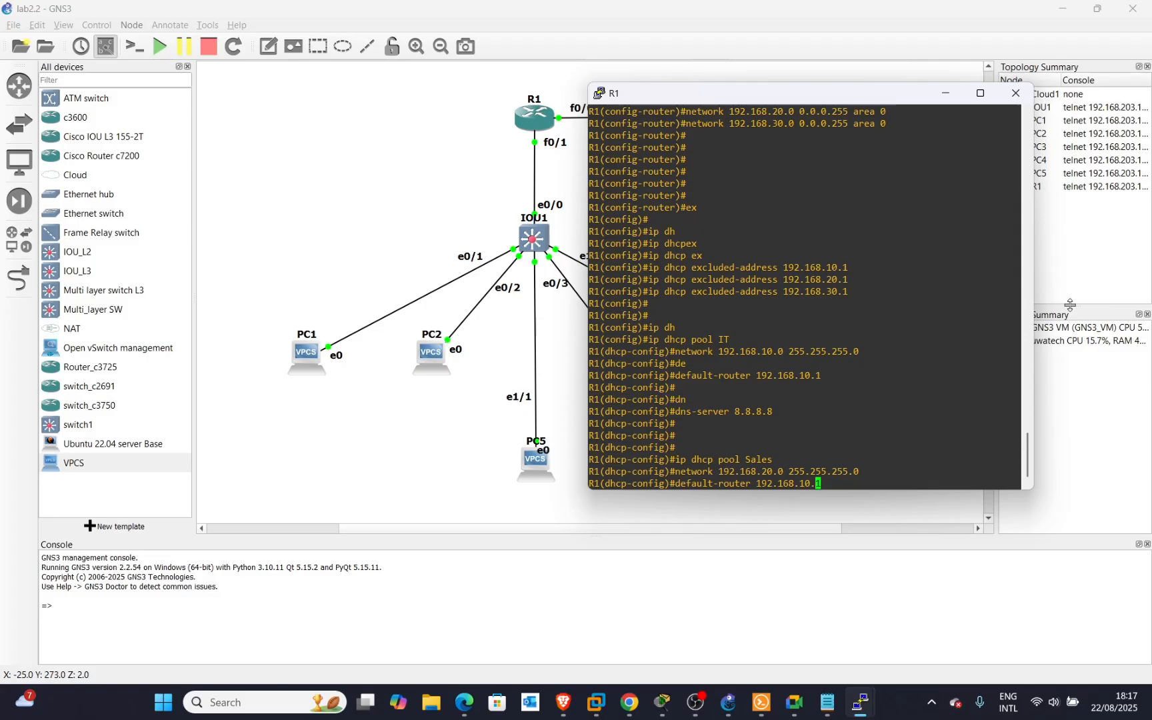
key(BackSpace)
text(2)
key(Return)
key(Up)
key(Up)
key(Up)
key(Up)
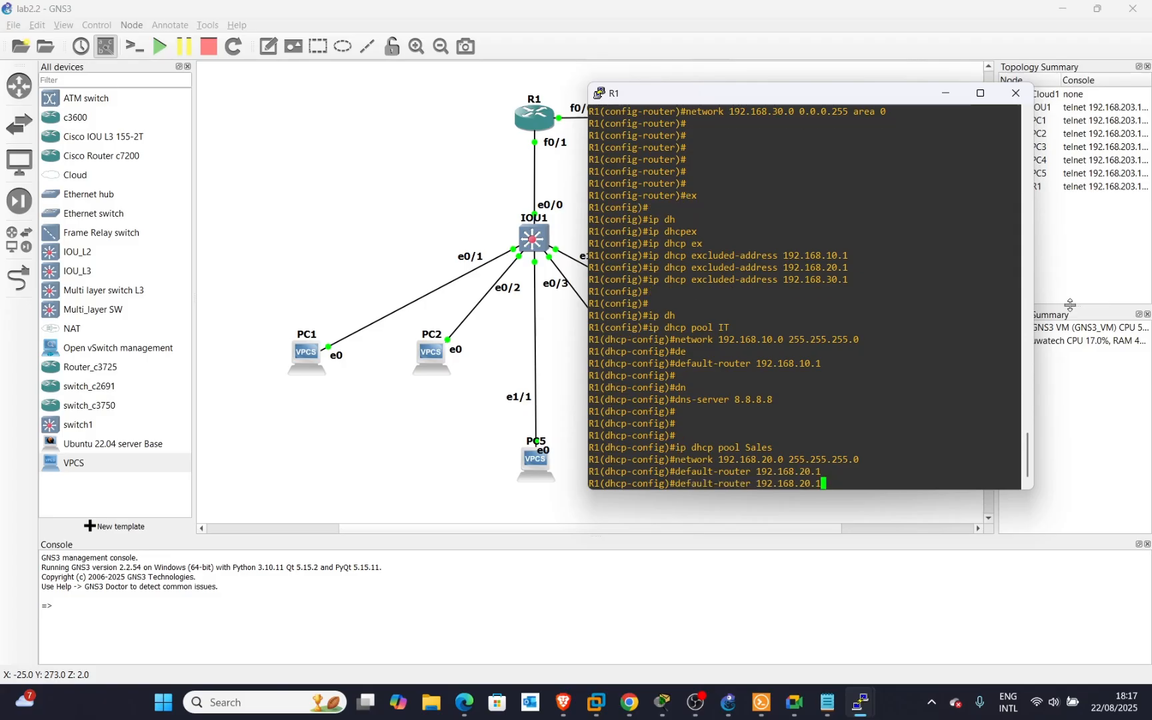
Apply DNS server 8.8.8.8 to Sales and create a DHCP pool named Admin.
key(Return)
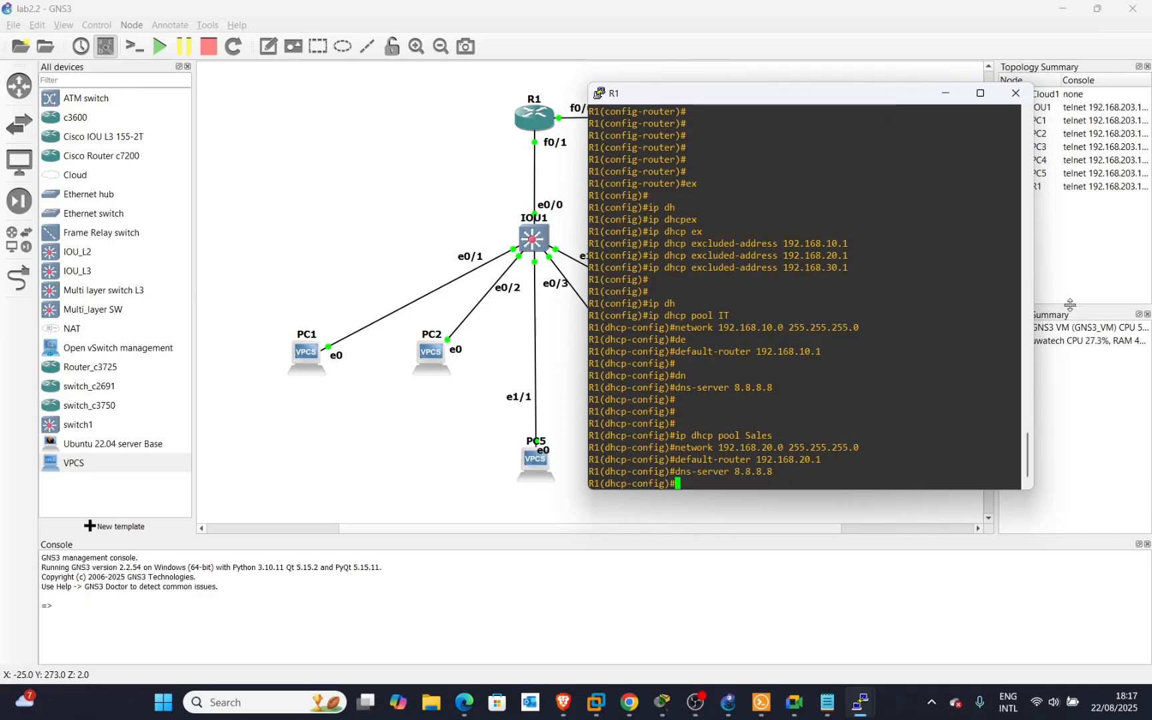
key(Return)
key(Return)
key(Return)
key(Return)
key(Return)
key(Up)
key(Up)
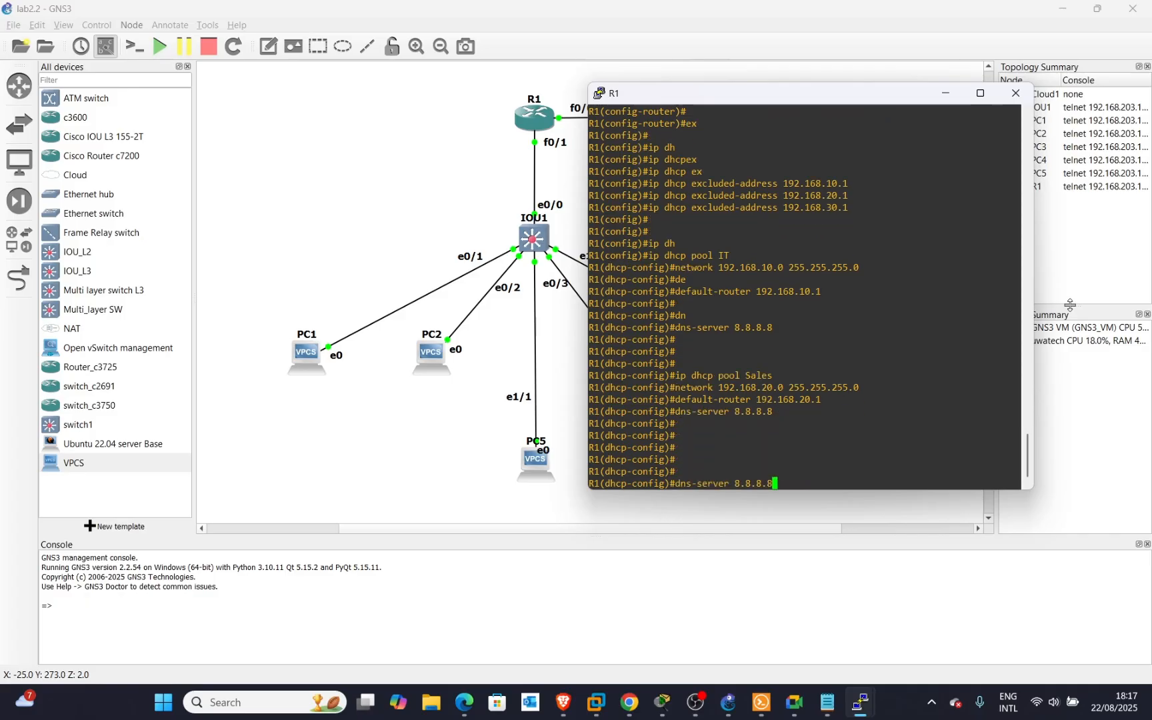
key(Up)
key(Up)
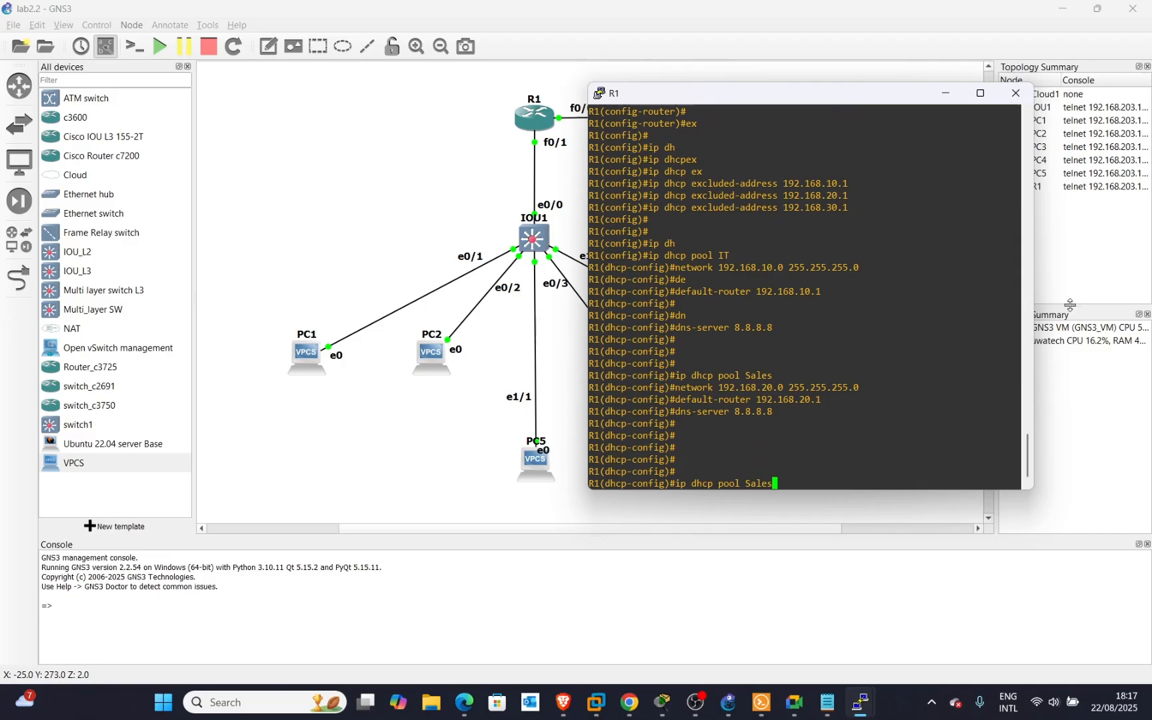
key(BackSpace)
key(BackSpace)
key(BackSpace)
key(BackSpace)
key(BackSpace)
text(Admin)
key(Return)
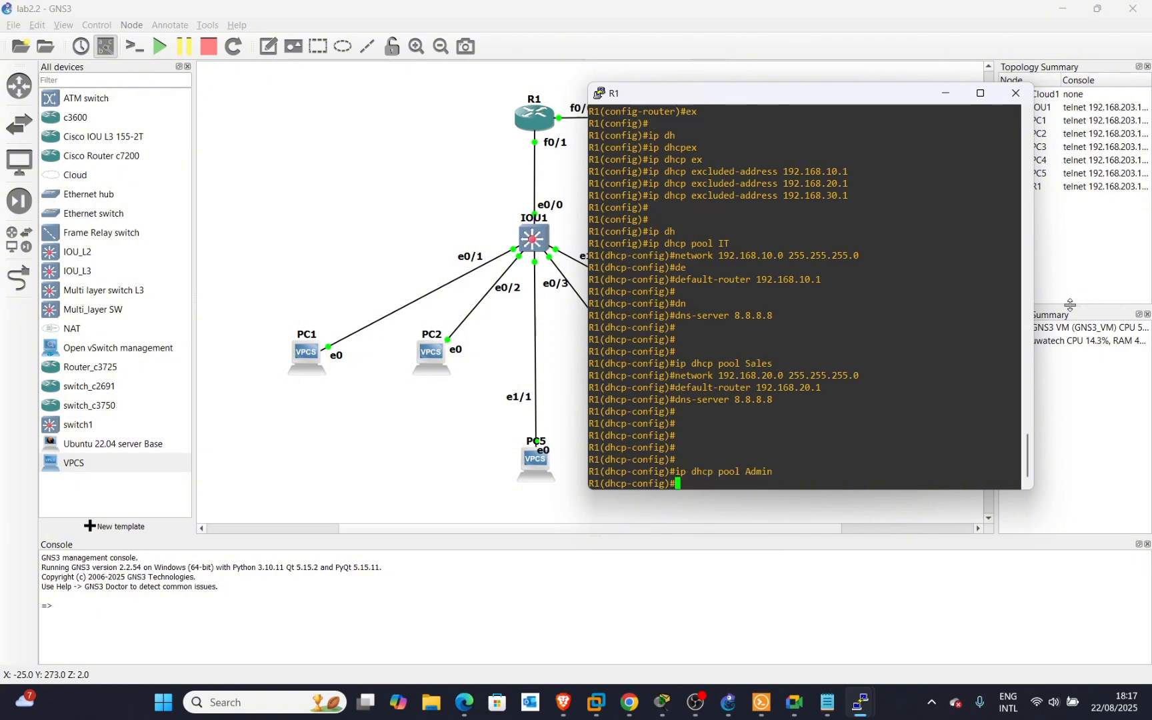
Give the Admin pool network 192.168.30.0/24 and default router 192.168.30.1.
key(Up)
key(Up)
key(Up)
key(Up)
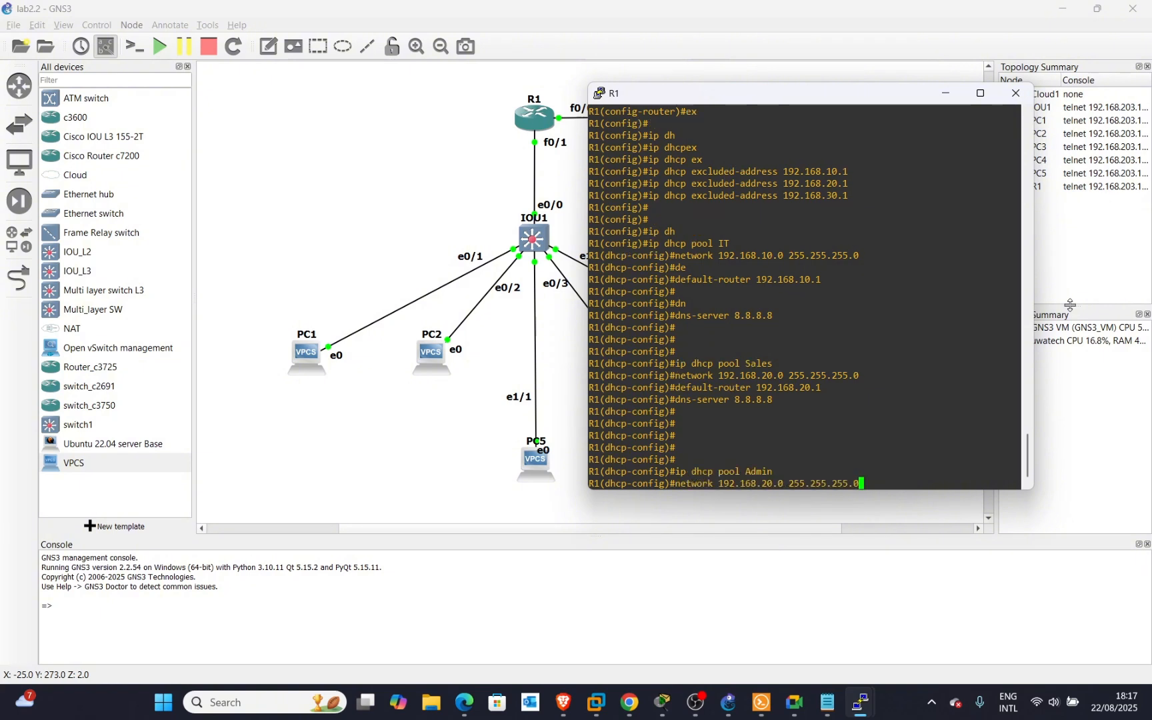
key(Left)
key(Left)
key(Left)
key(Left)
key(Left)
key(Left)
key(Left)
key(Left)
key(Left)
key(Left)
key(Left)
key(Left)
key(Left)
key(Left)
key(Left)
key(Left)
key(Left)
key(Left)
key(Delete)
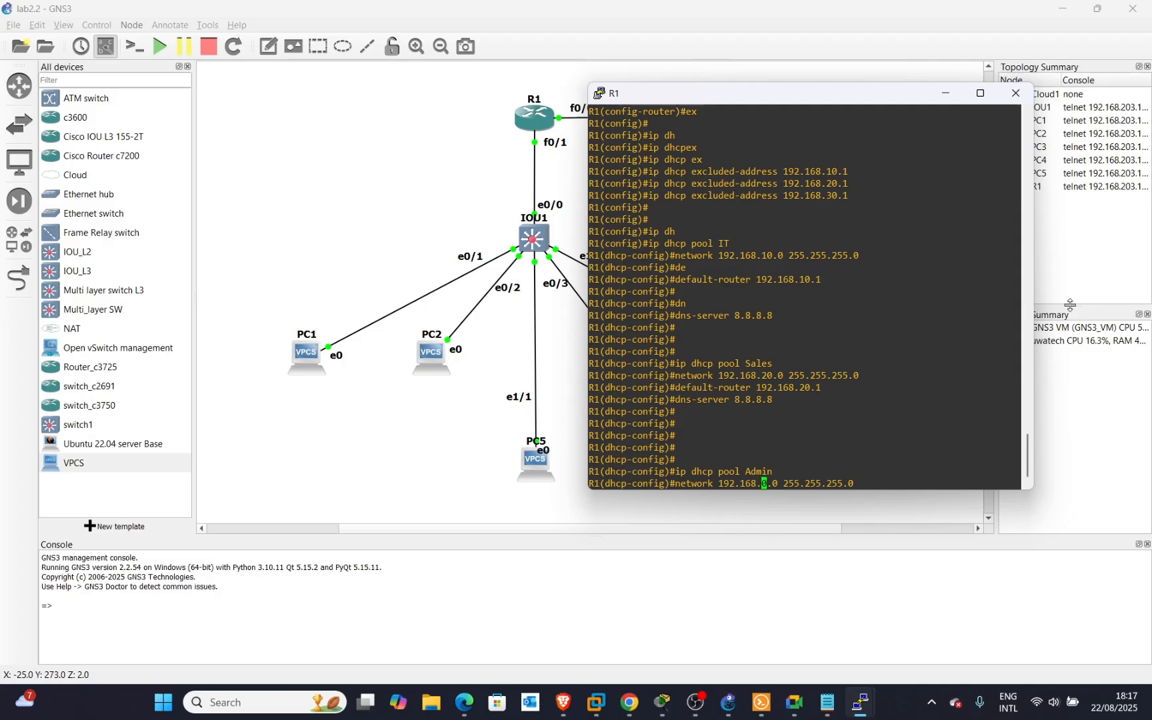
text(3)
key(Return)
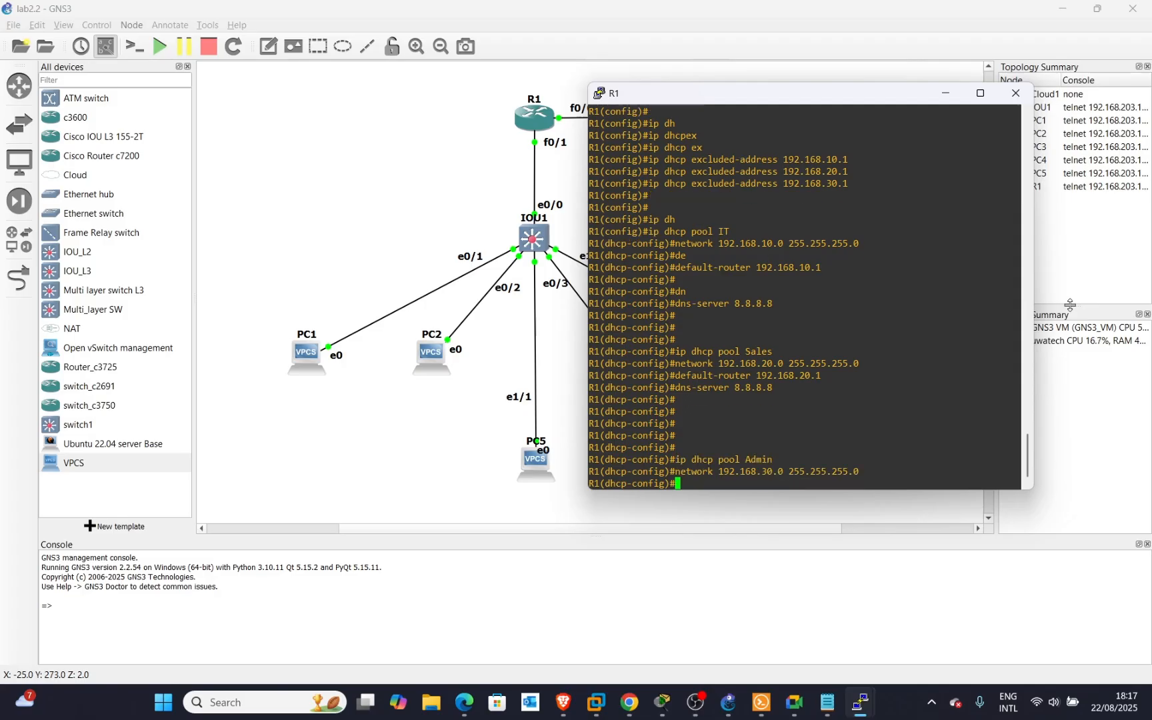
key(Up)
key(Up)
key(Up)
key(Up)
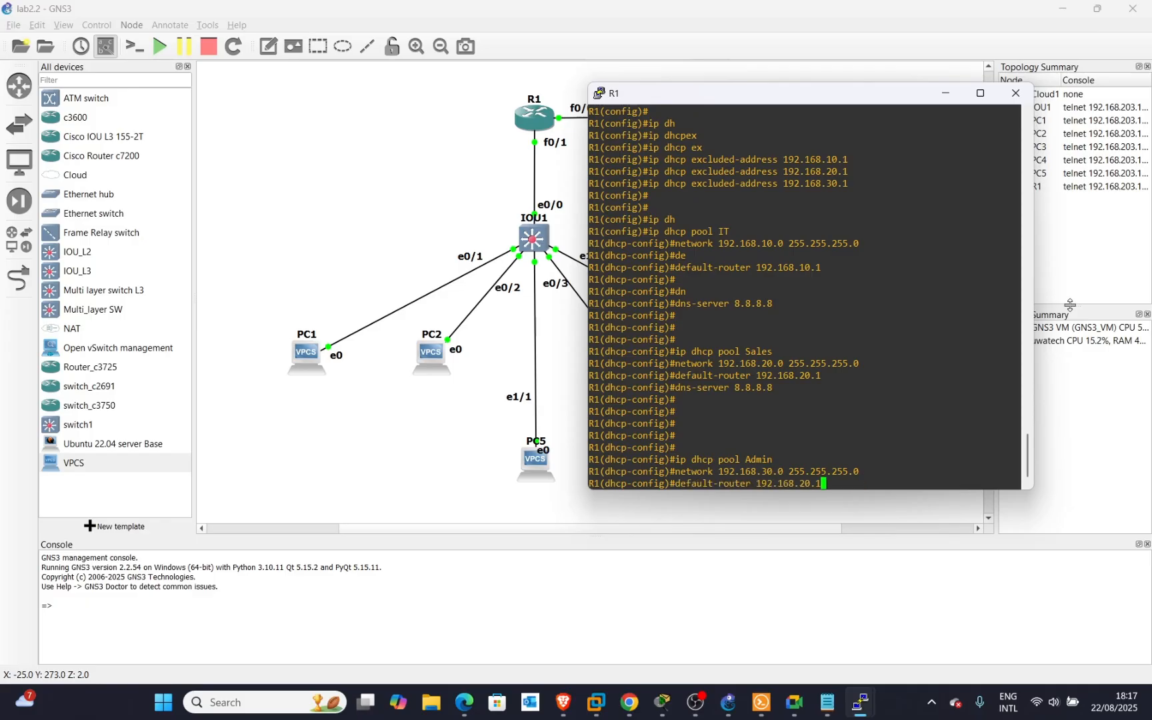
key(Left)
key(Left)
key(BackSpace)
text(3)
key(Return)
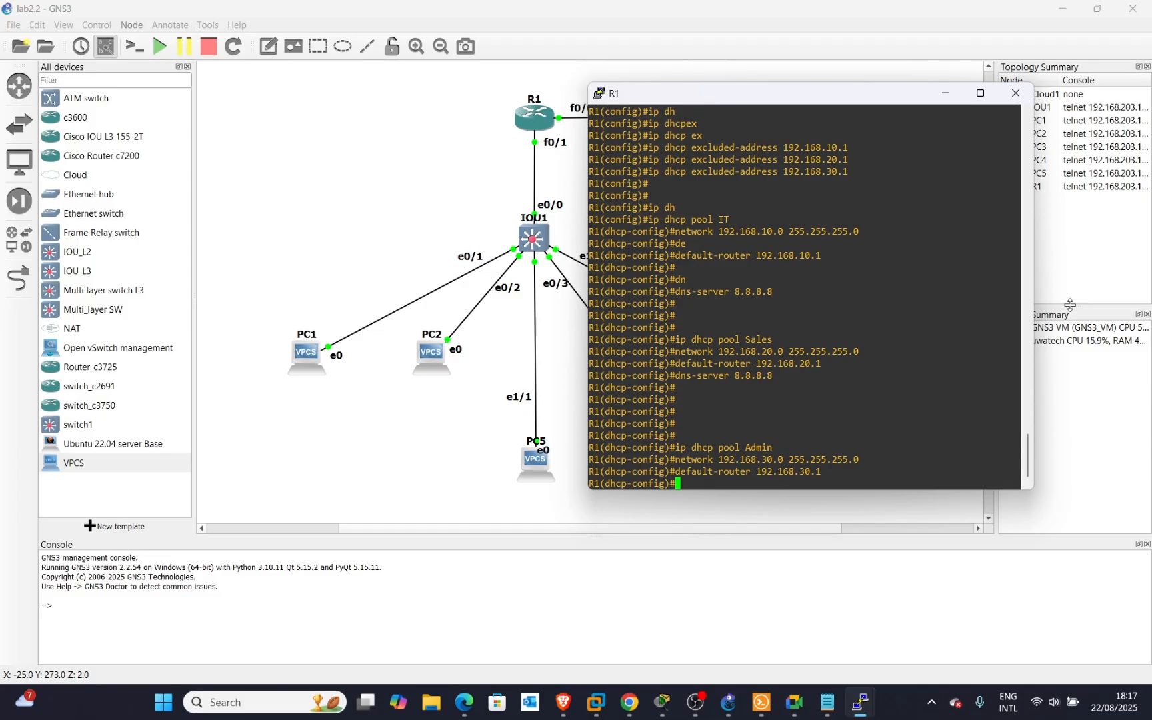
Apply DNS server 8.8.8.8 to the Admin pool and exit pool configuration.
key(Up)
key(Up)
key(Up)
key(Up)
key(Return)
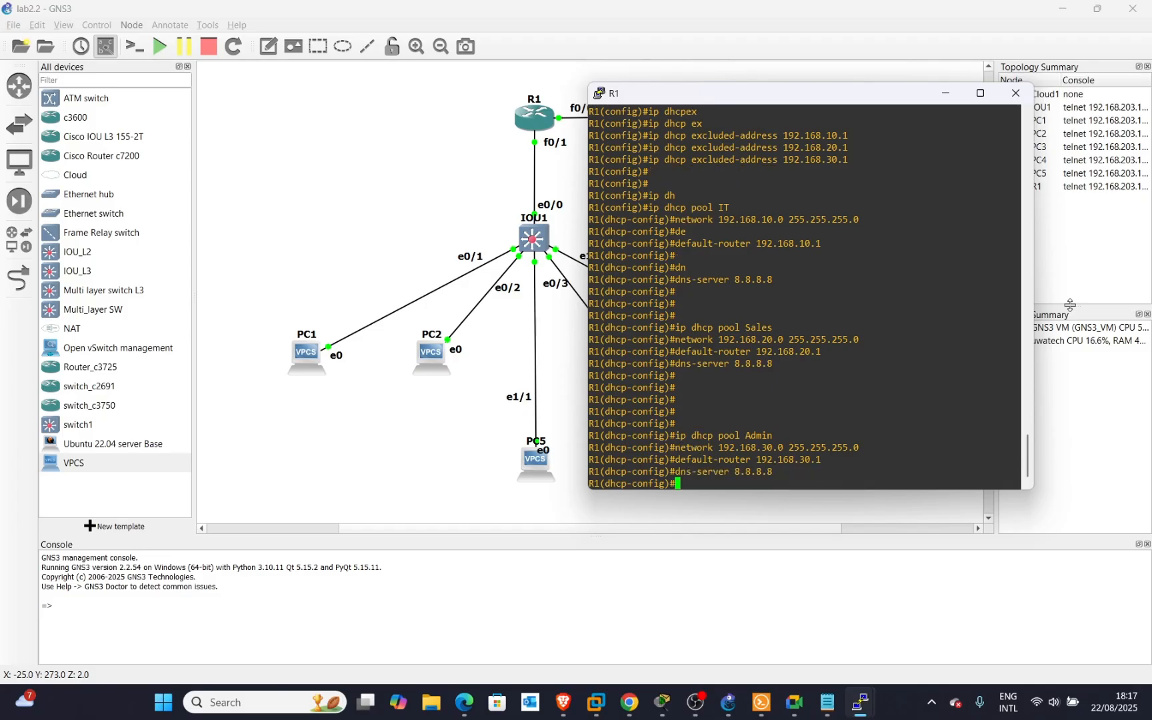
key(Return)
key(Return)
key(Return)
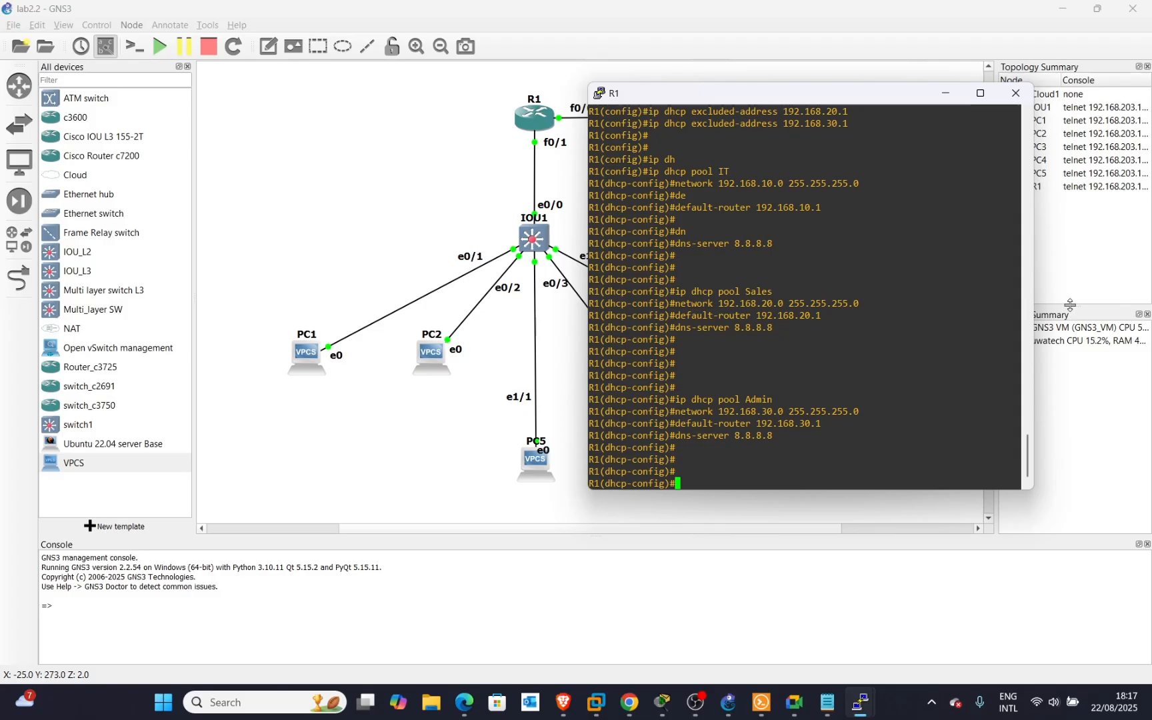
text(ex)
key(Return)
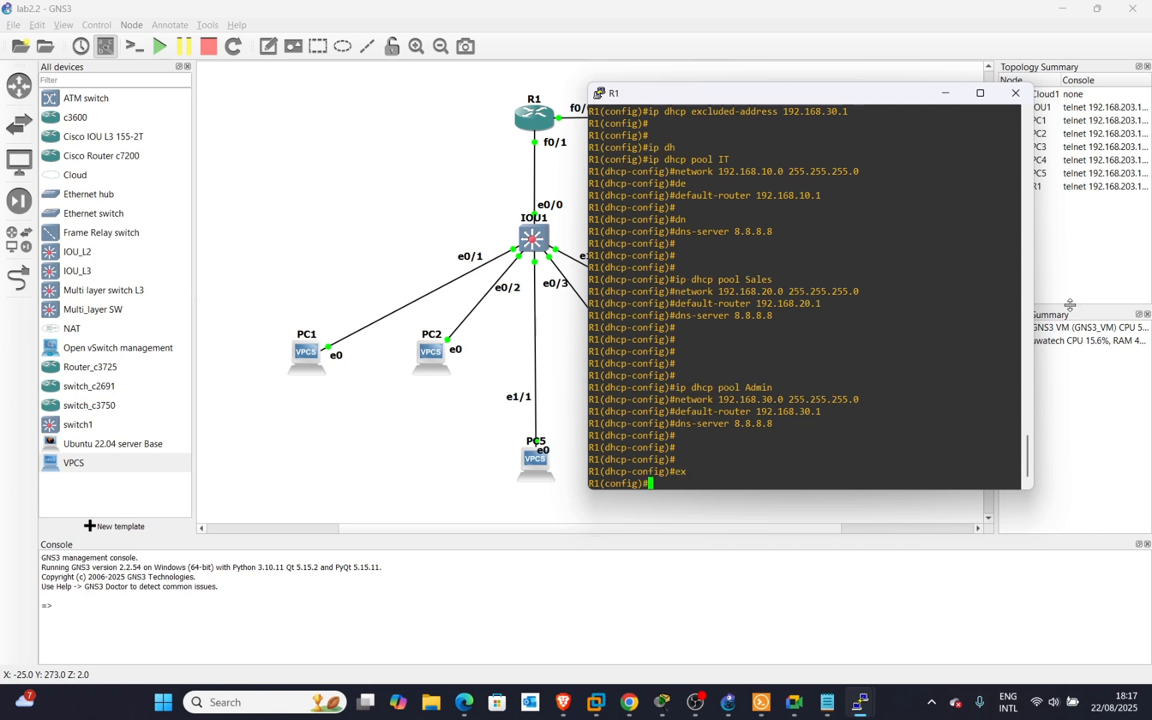
Leave configuration mode and save R1's running configuration with wr.
text(end)
key(Return)
key(Return)
key(Return)
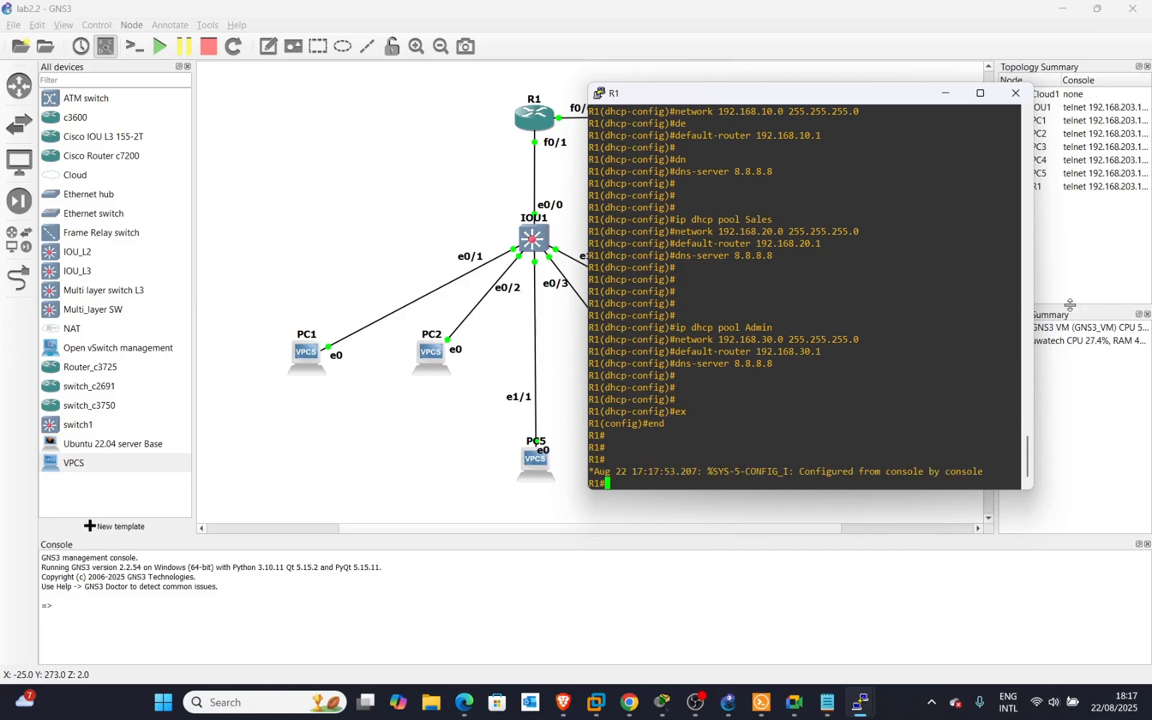
key(Return)
key(Return)
key(Return)
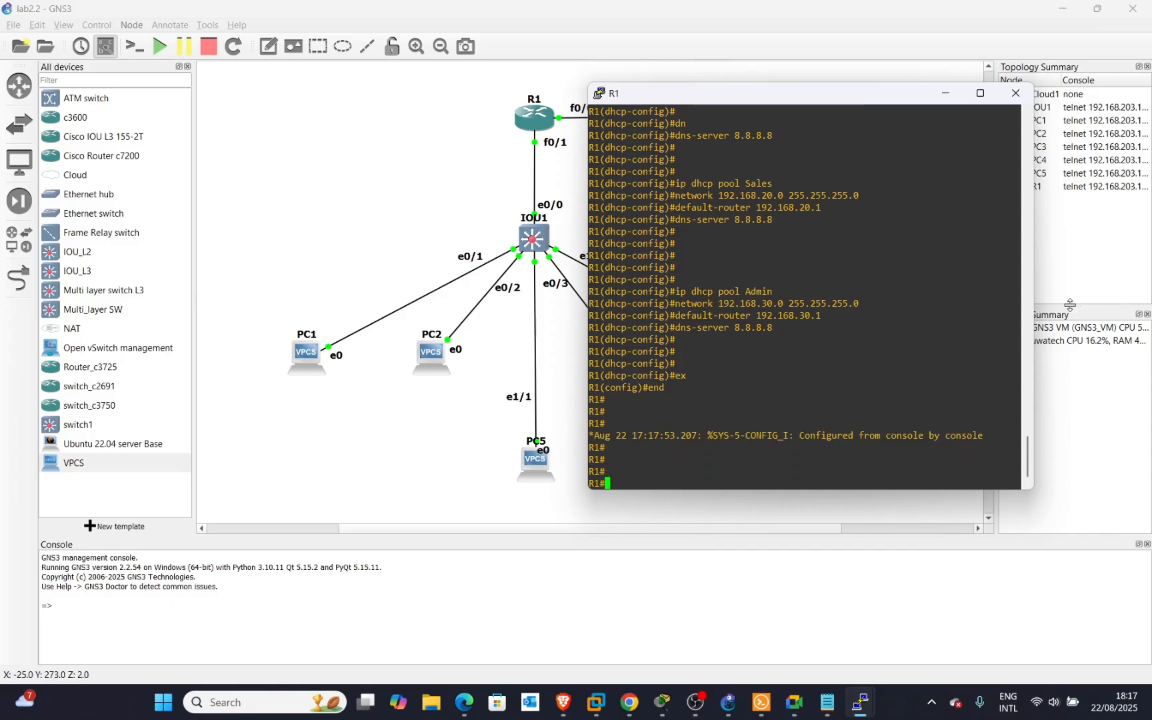
text(wr)
key(Return)
key(Return)
key(Return)
key(Return)
key(Return)
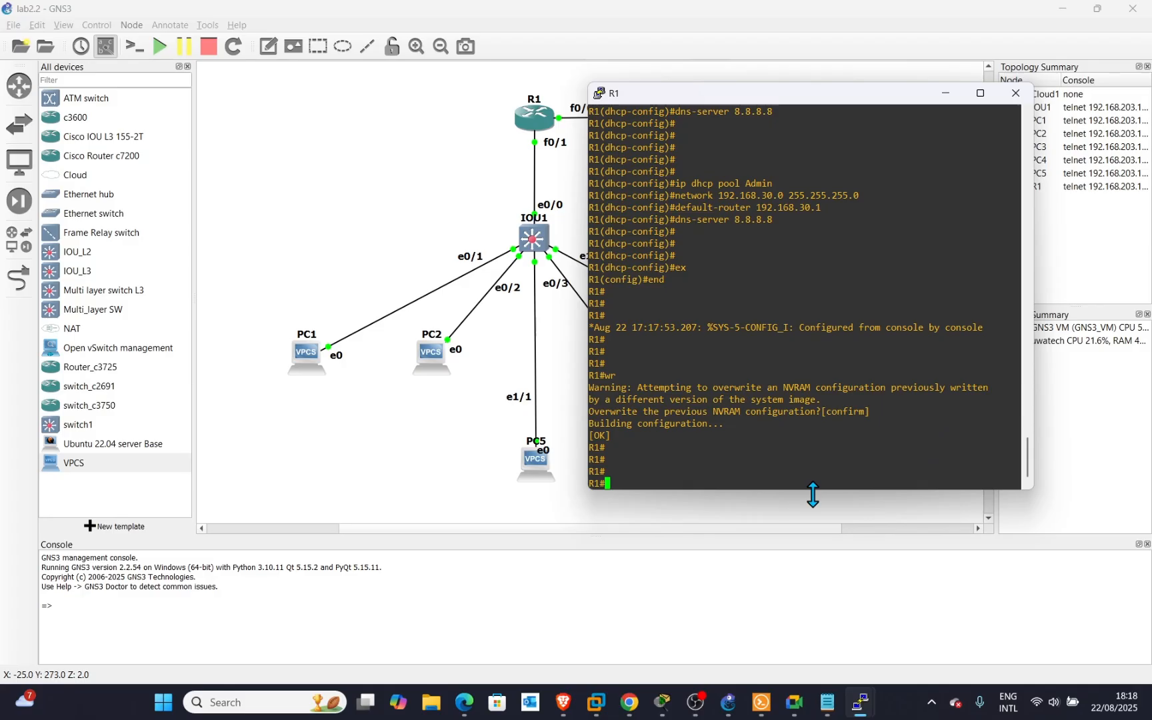
Run sh ip int br to confirm subinterfaces .10, .20 and .30 are up.
text(sh ip int br)
key(Return)
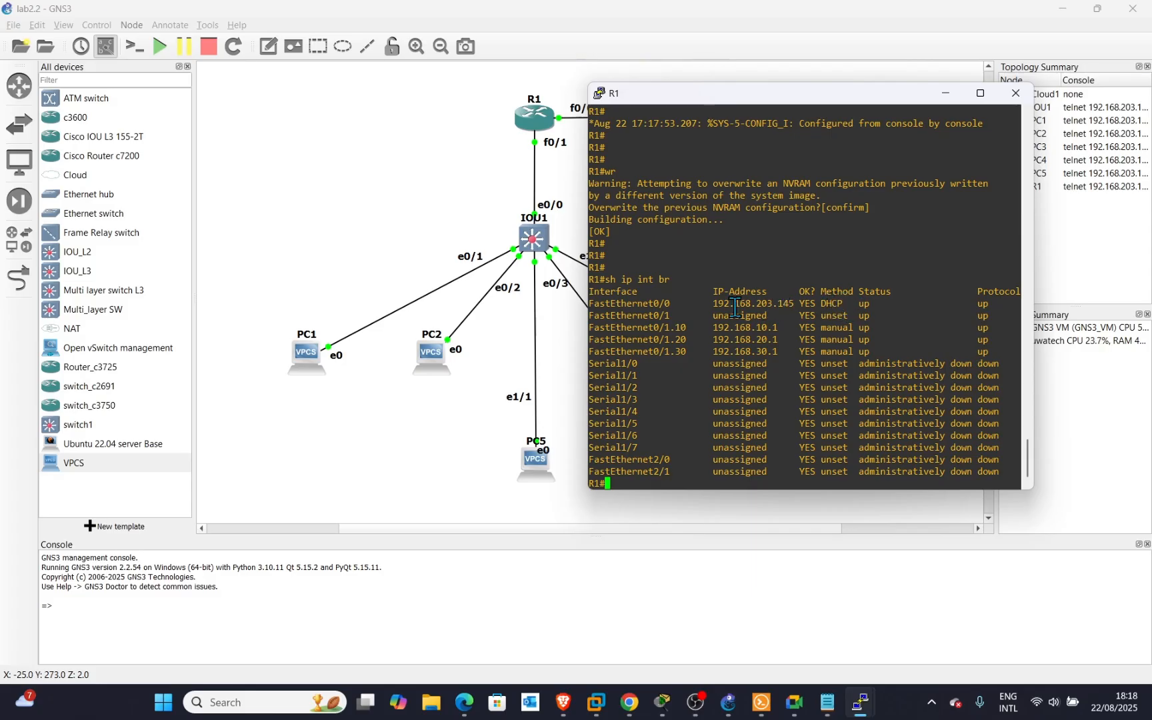
drag(796, 303, 695, 304)
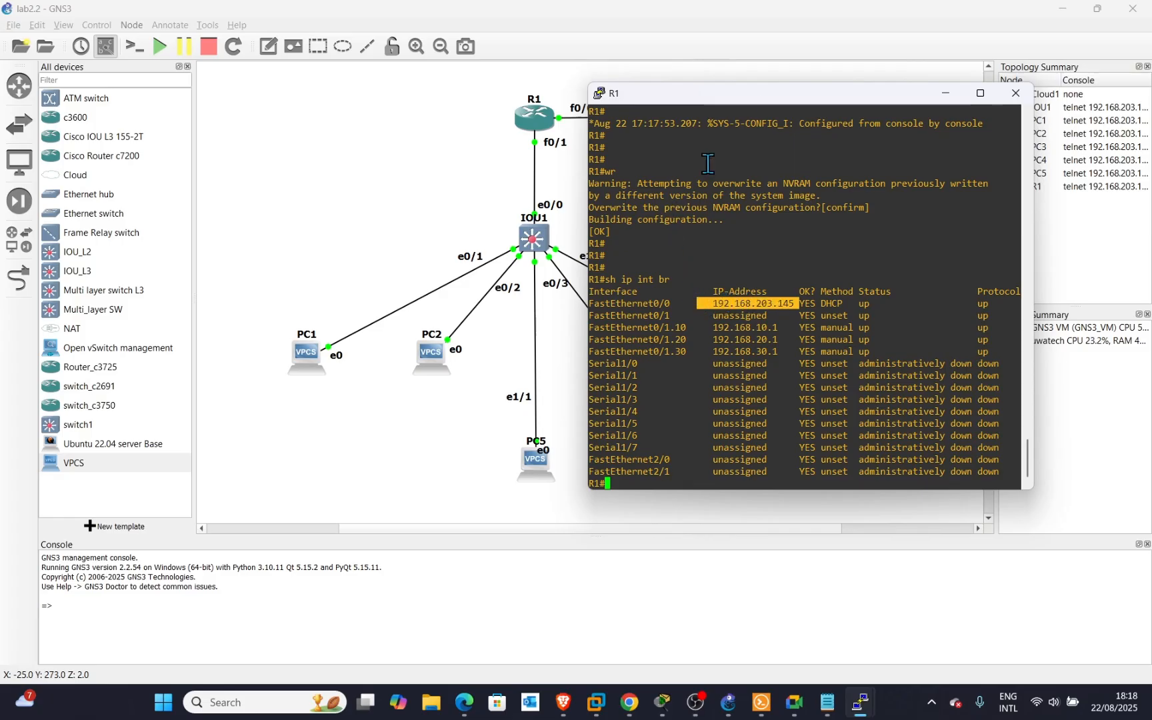
drag(767, 98, 768, 160)
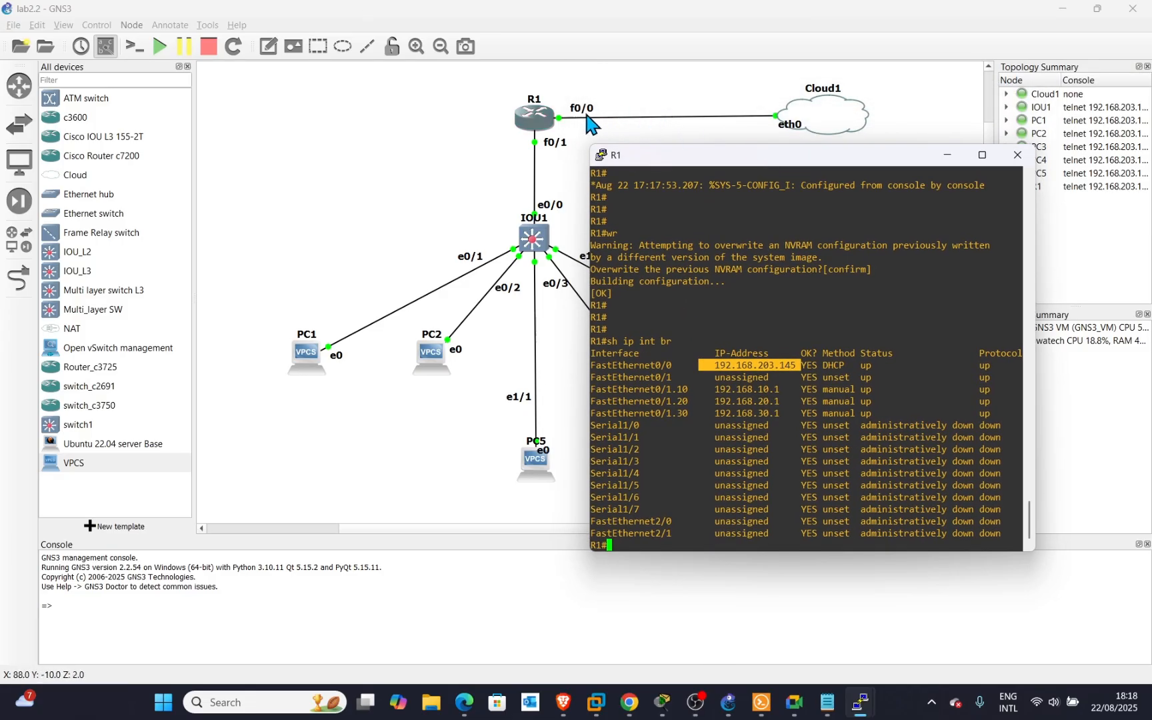
drag(750, 164, 794, 111)
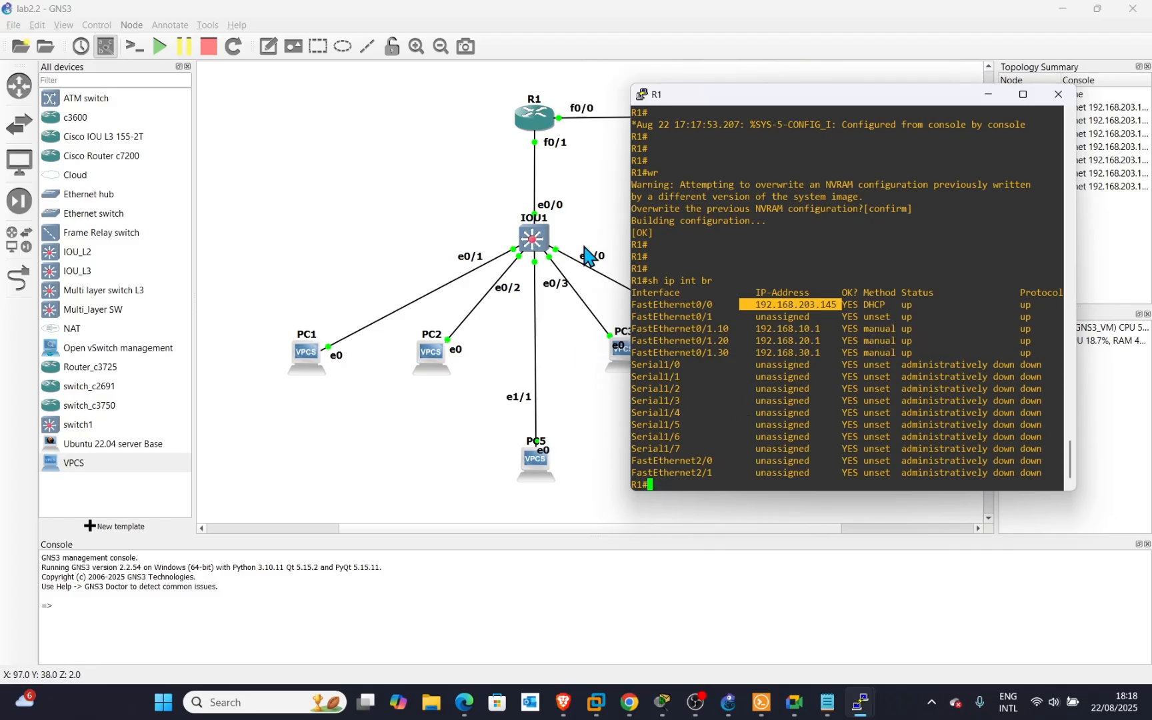
click(665, 481)
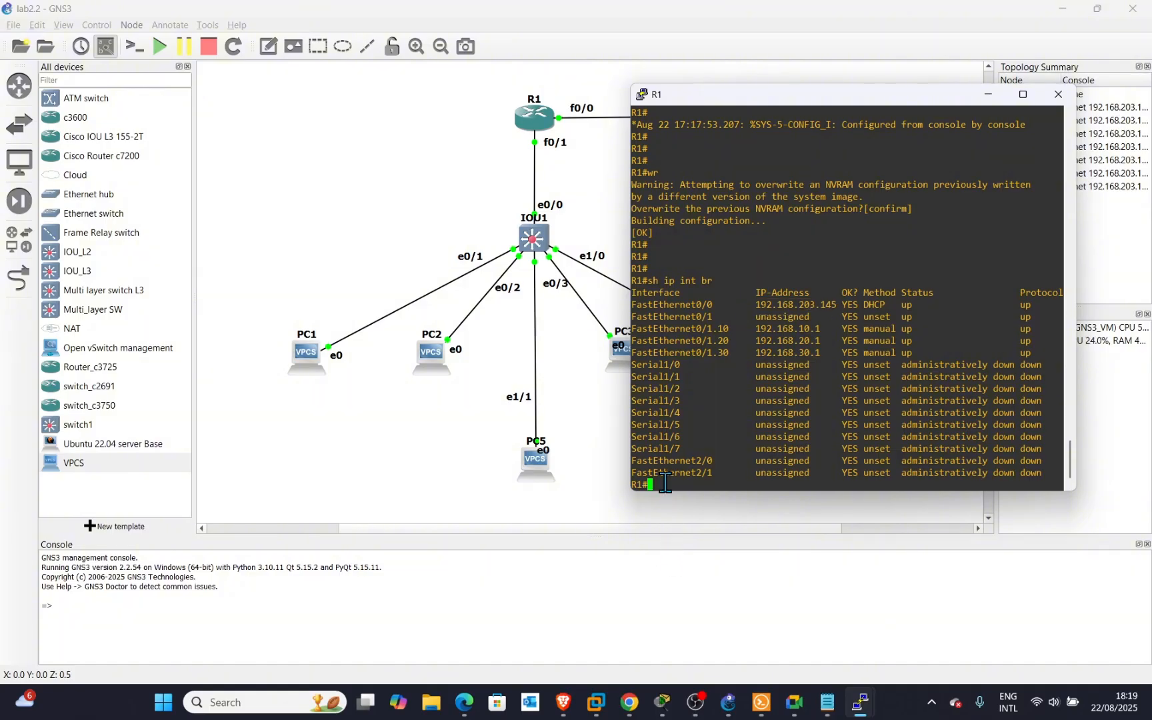
key(Return)
key(Return)
key(Return)
key(Return)
key(Return)
key(Return)
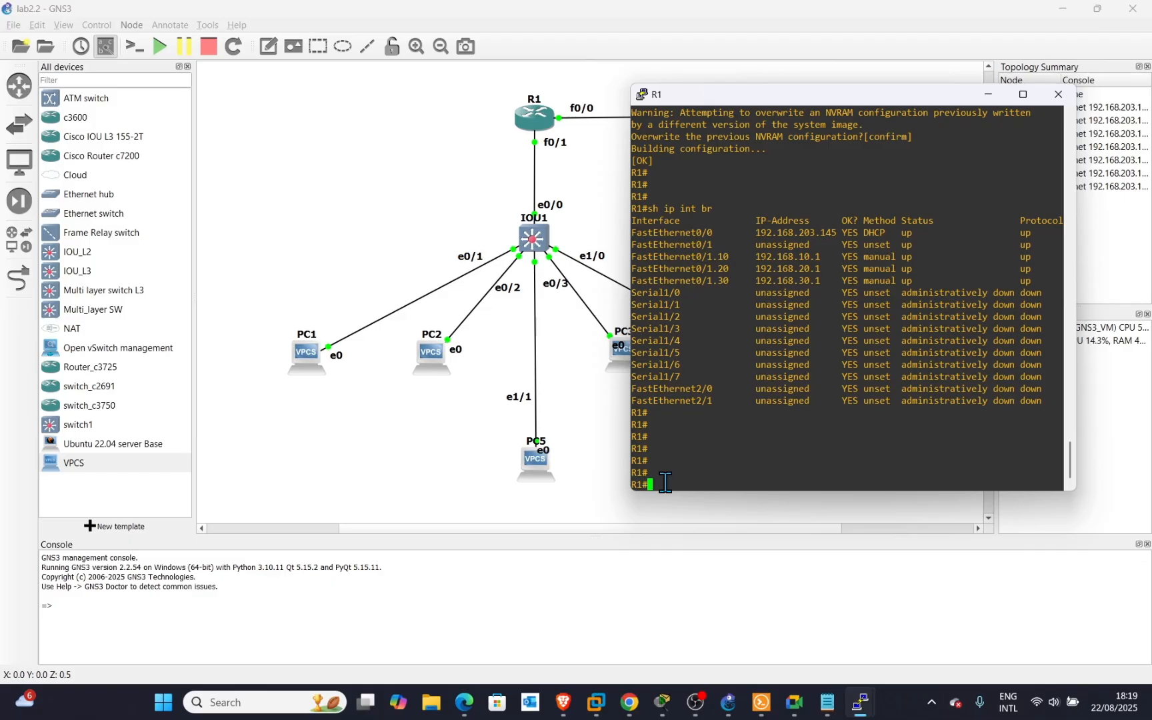
Minimize the R1 console and open a terminal session to PC1.
mouse_move(736, 94)
mouse_down()
mouse_move(700, 88)
mouse_move(716, 98)
mouse_up()
click(972, 103)
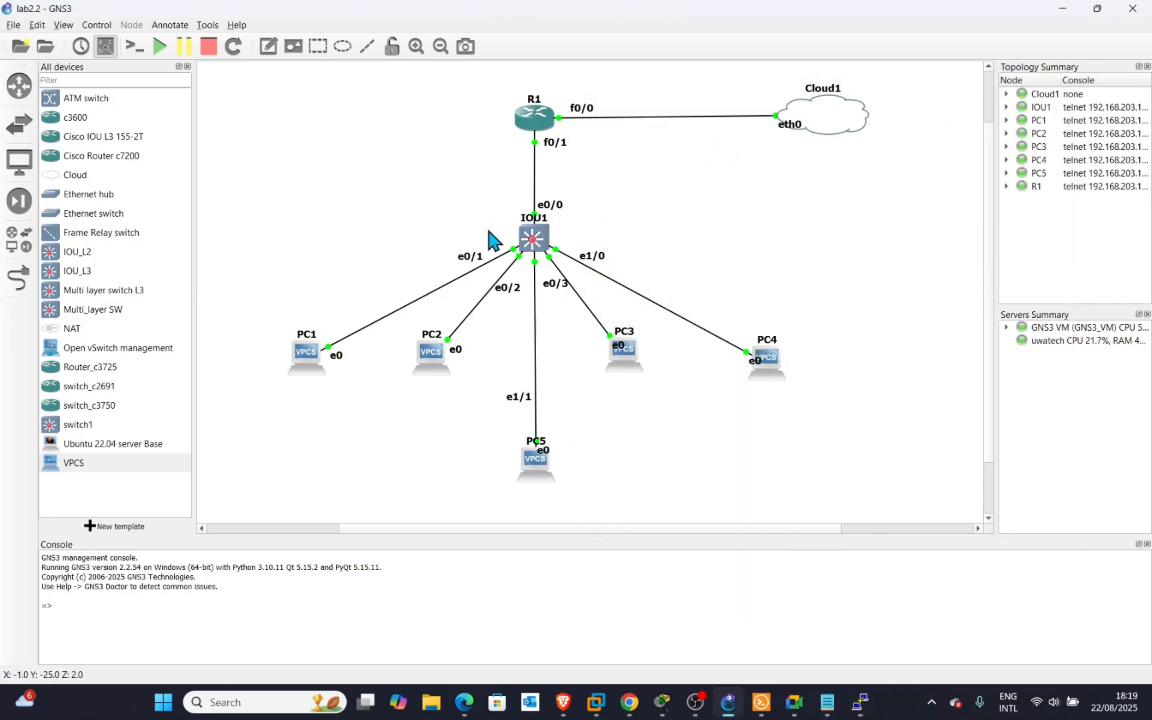
drag(295, 353, 300, 354)
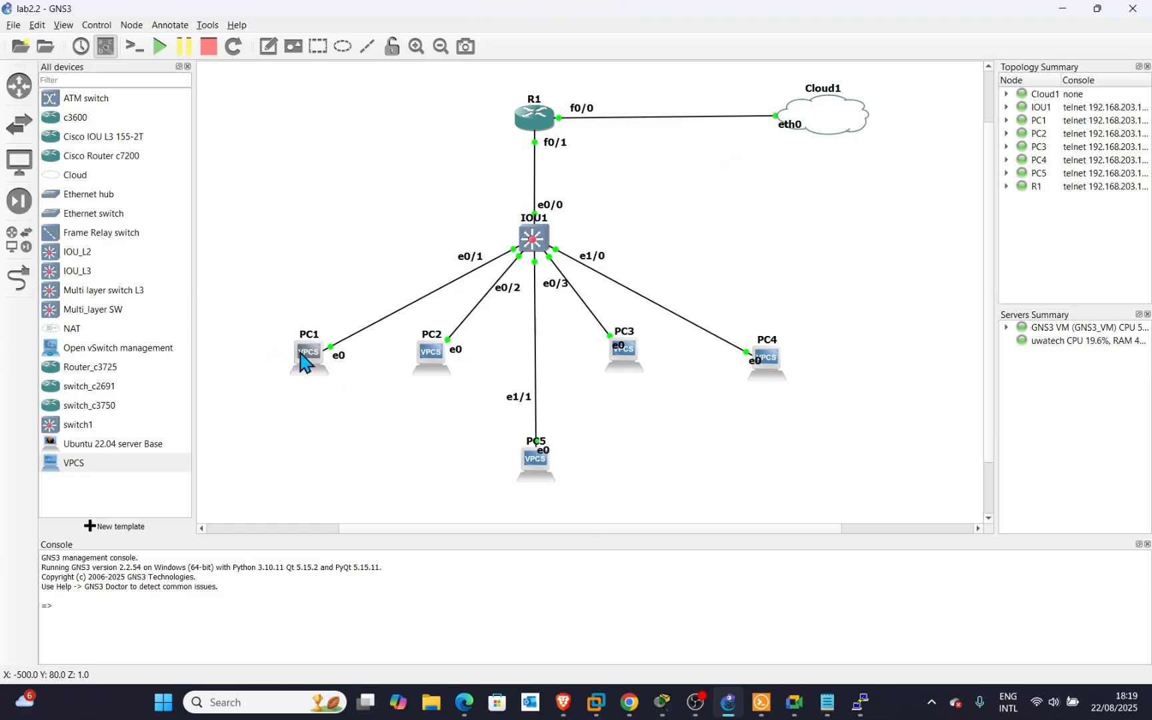
right_click(318, 364)
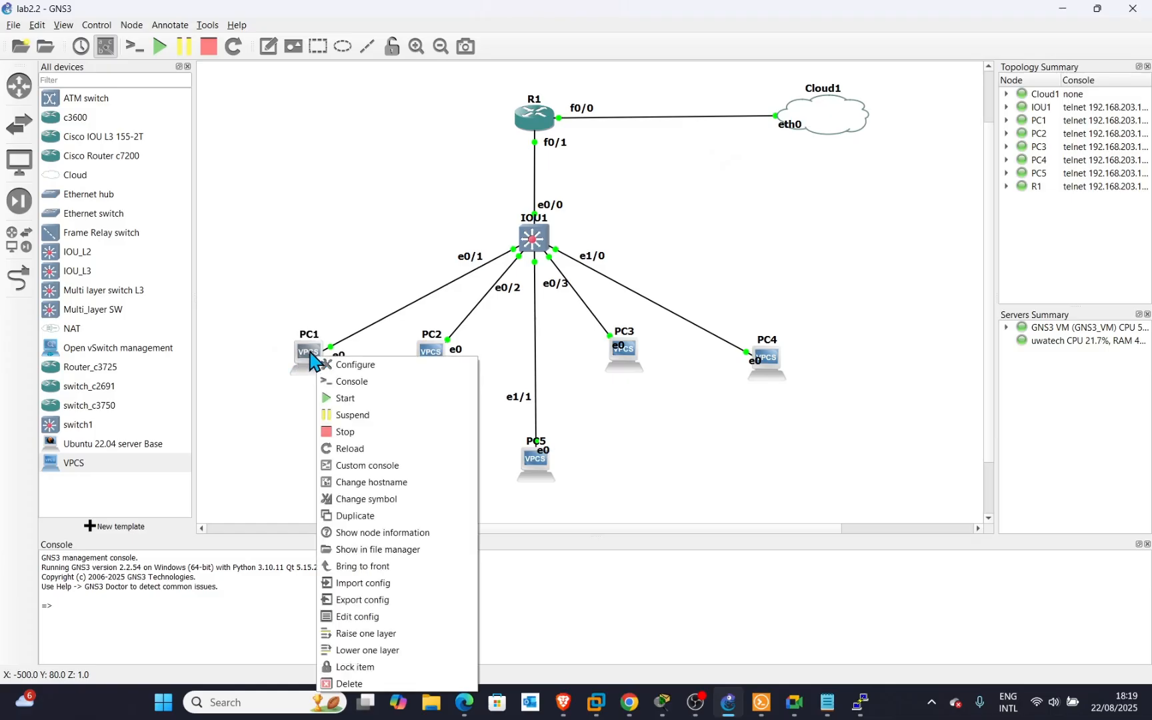
click(342, 382)
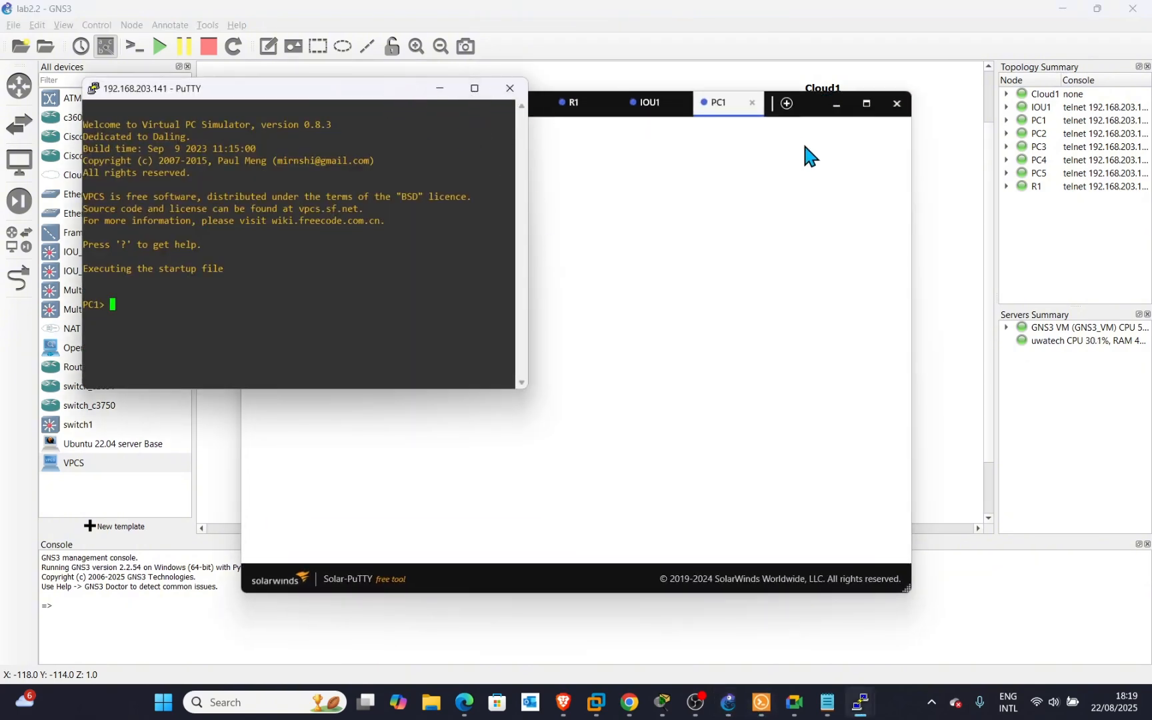
click(836, 103)
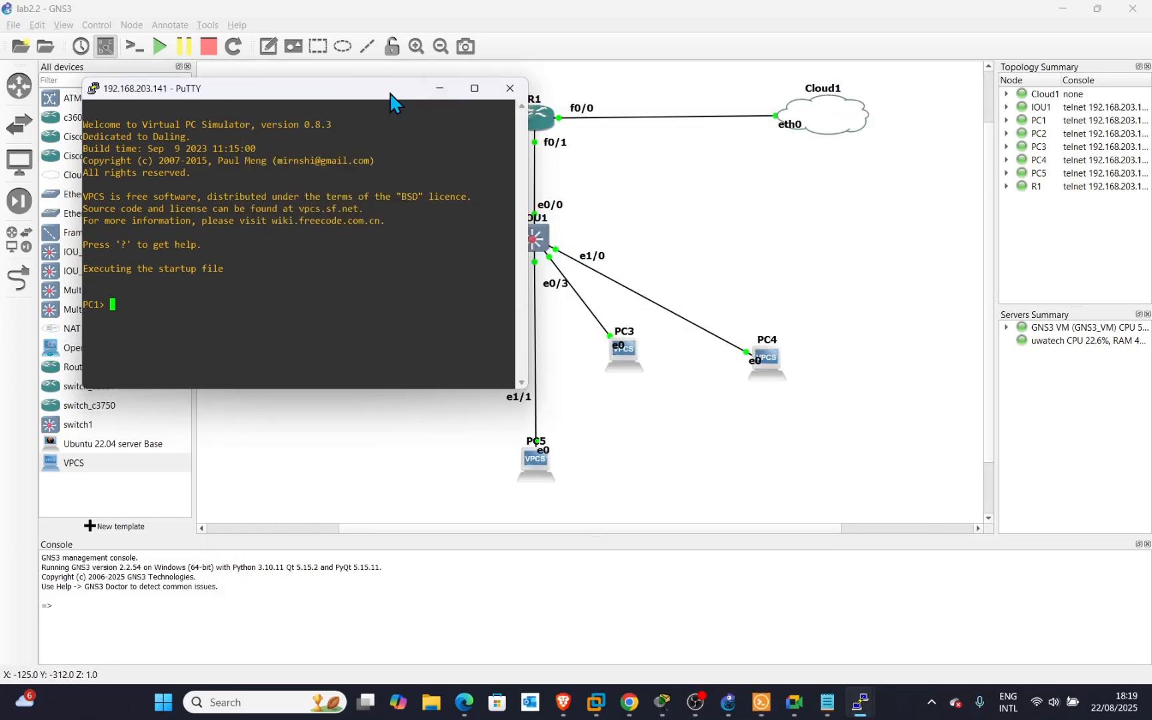
drag(390, 100, 838, 108)
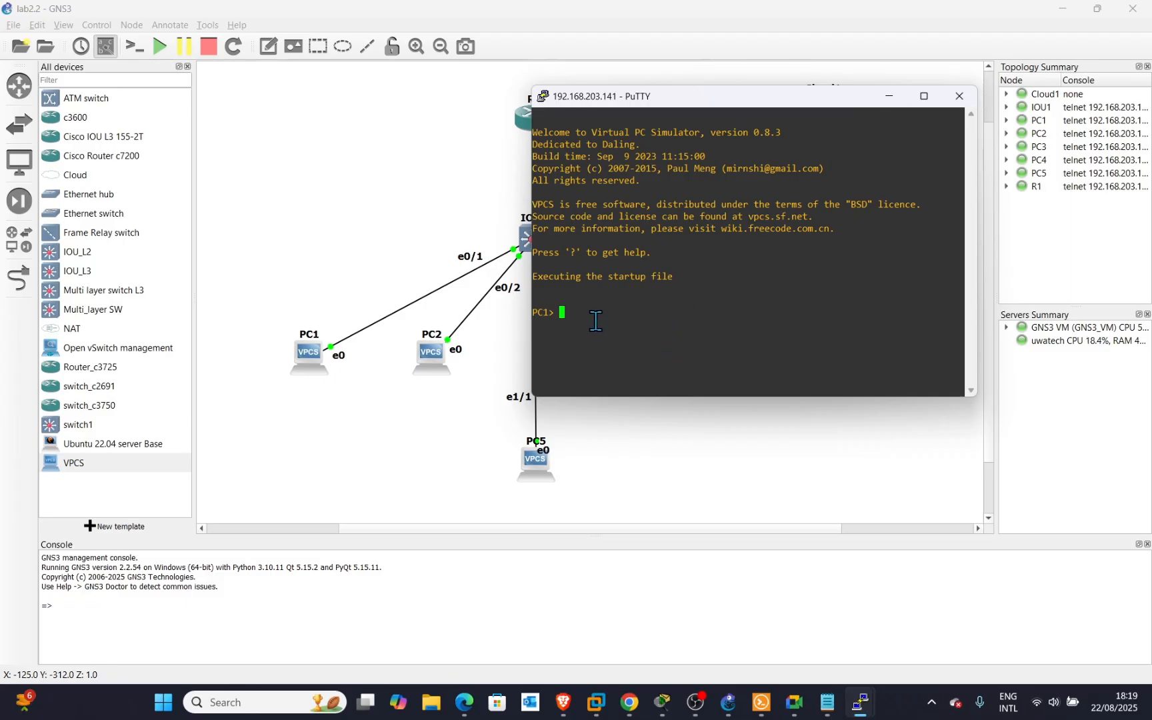
Run dhcp on PC1 to obtain 192.168.10.2/24 with gateway 192.168.10.1.
key(Return)
text(dhcp)
key(Return)
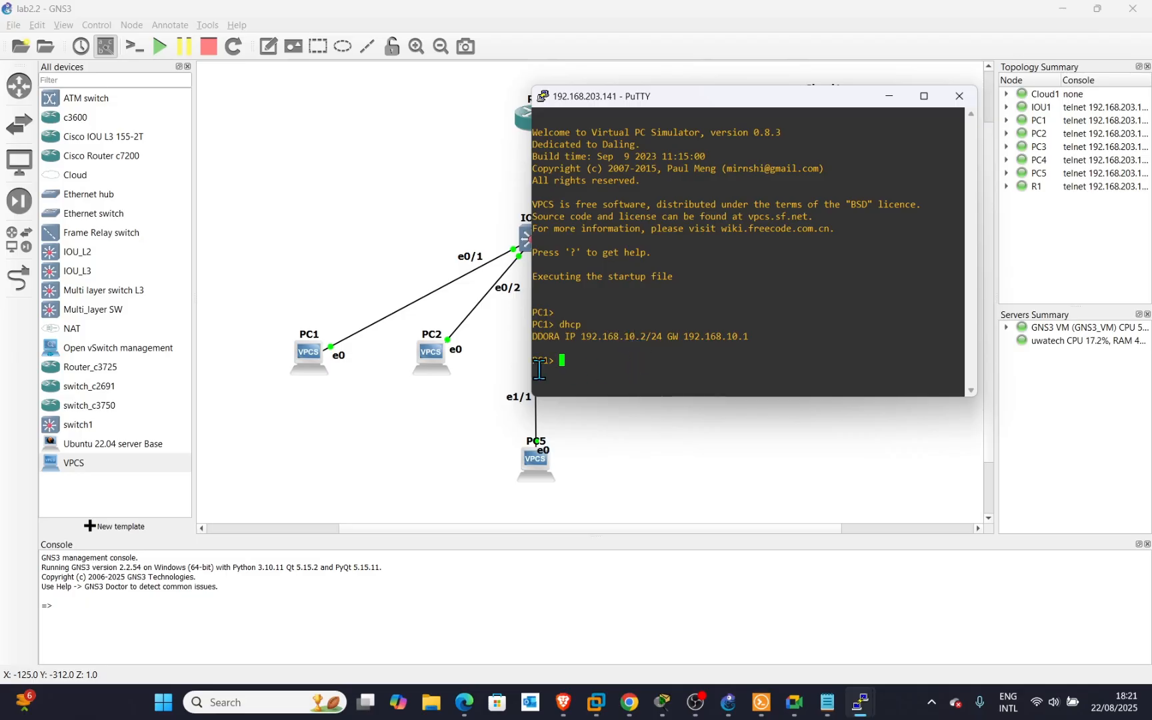
Open PC2's console and run dhcp to lease 192.168.10.3/24 with gateway 192.168.10.1.
right_click(433, 355)
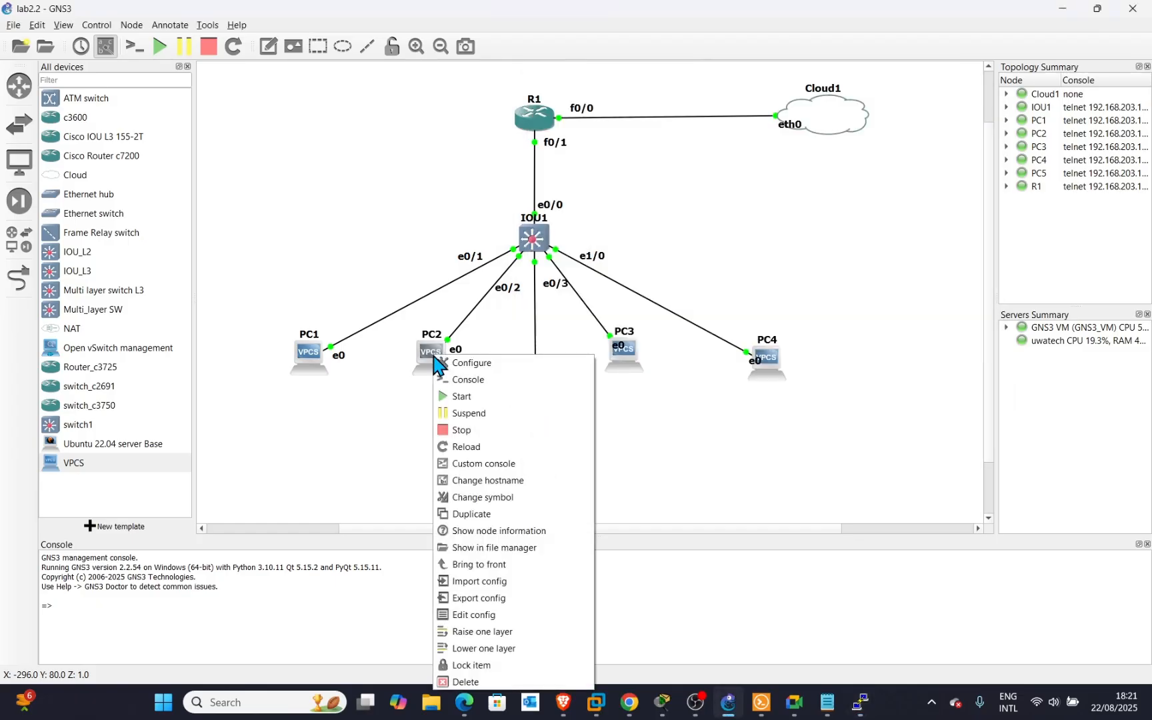
click(475, 382)
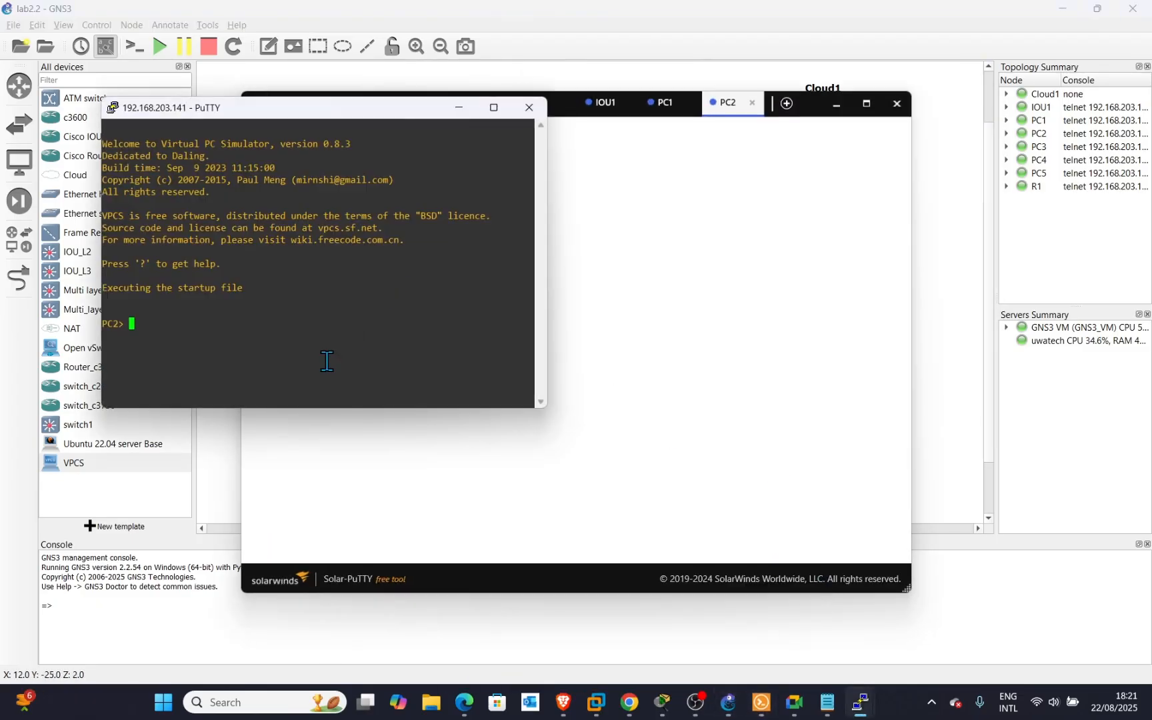
key(Return)
key(Return)
mouse_move(800, 714)
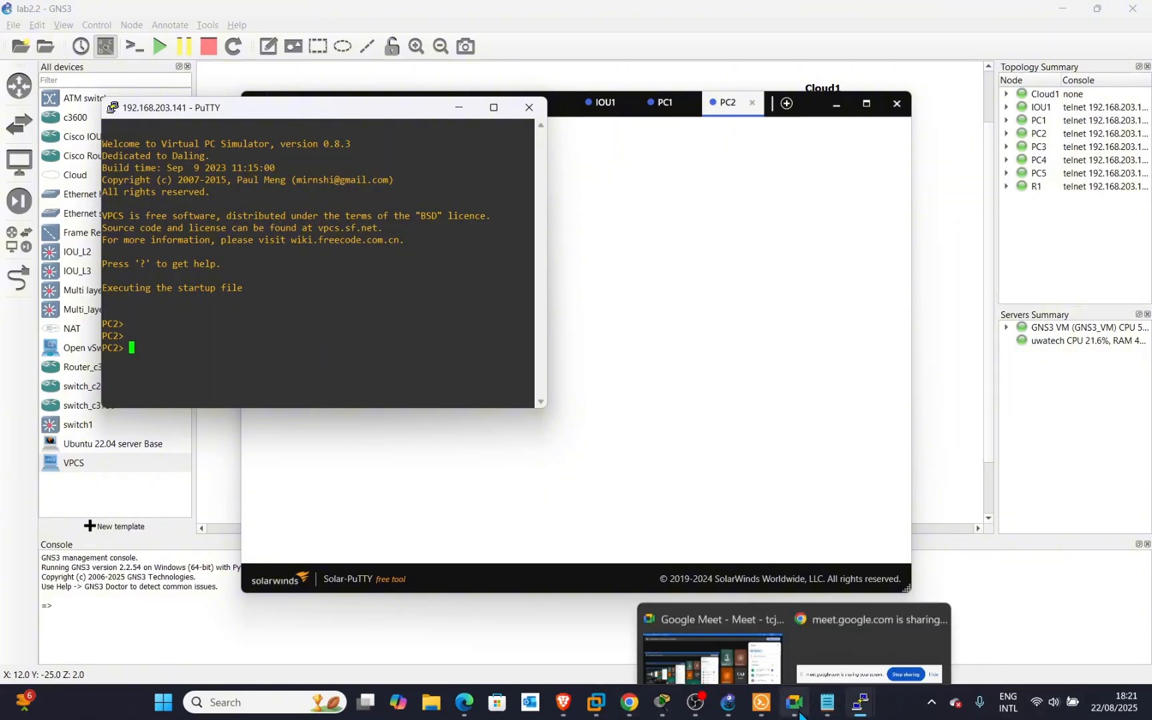
click(733, 641)
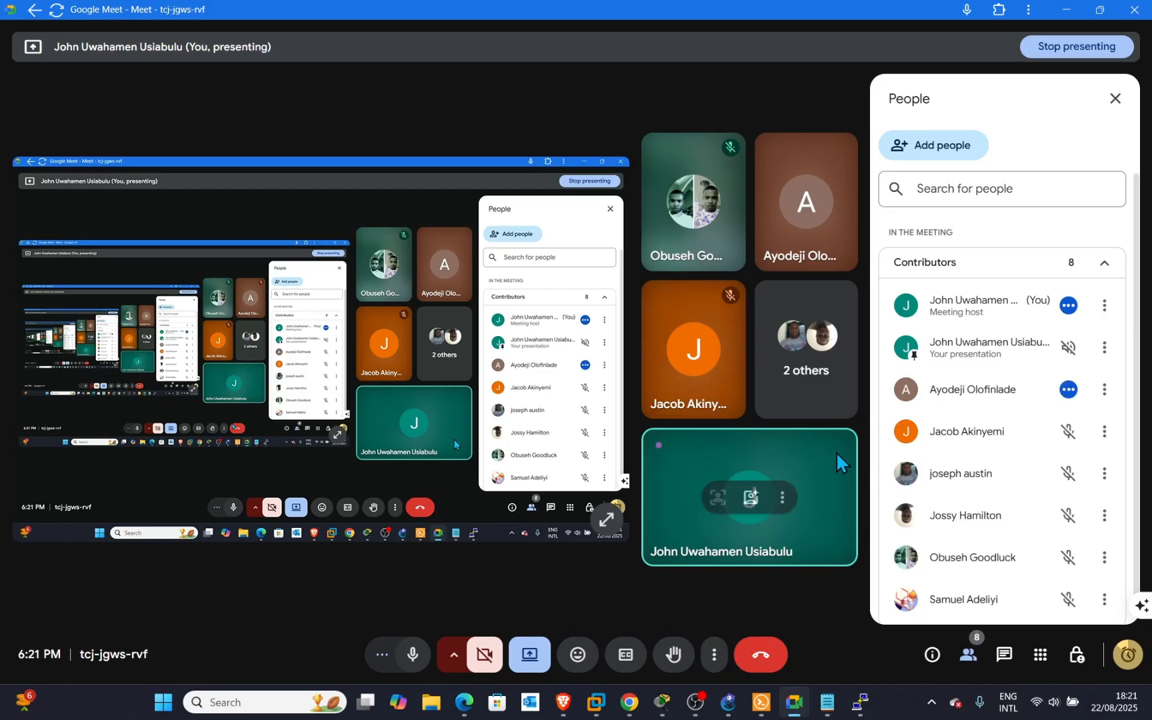
click(1060, 9)
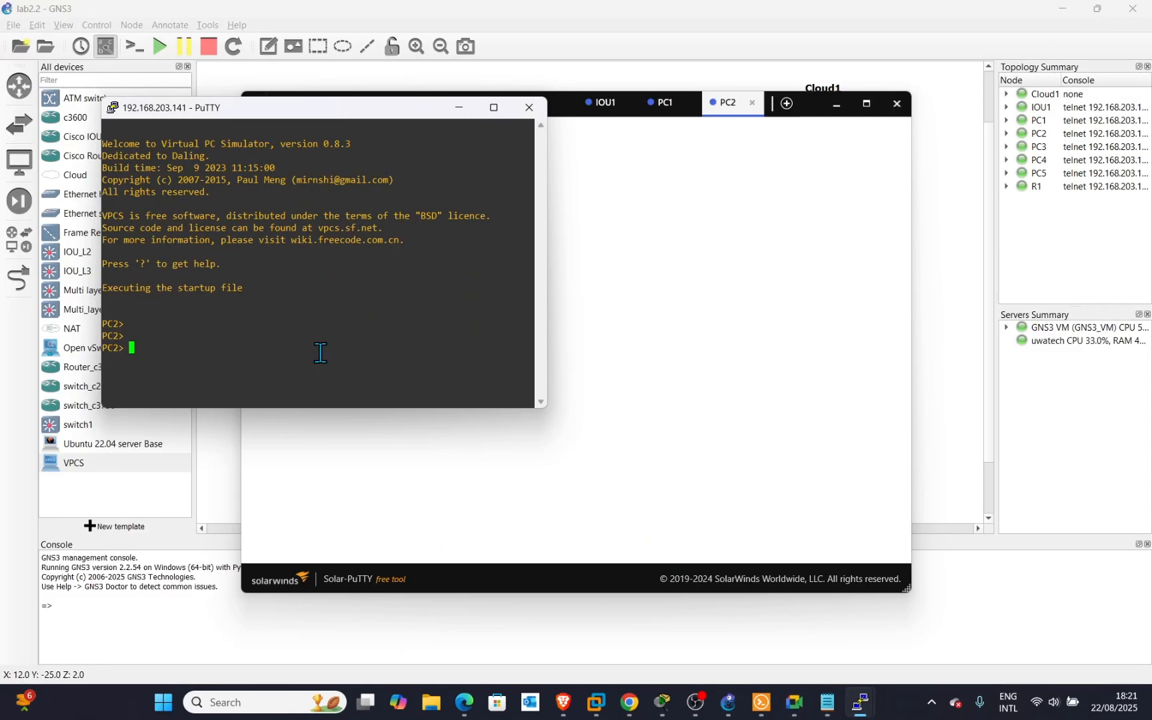
text(dhcp)
key(Return)
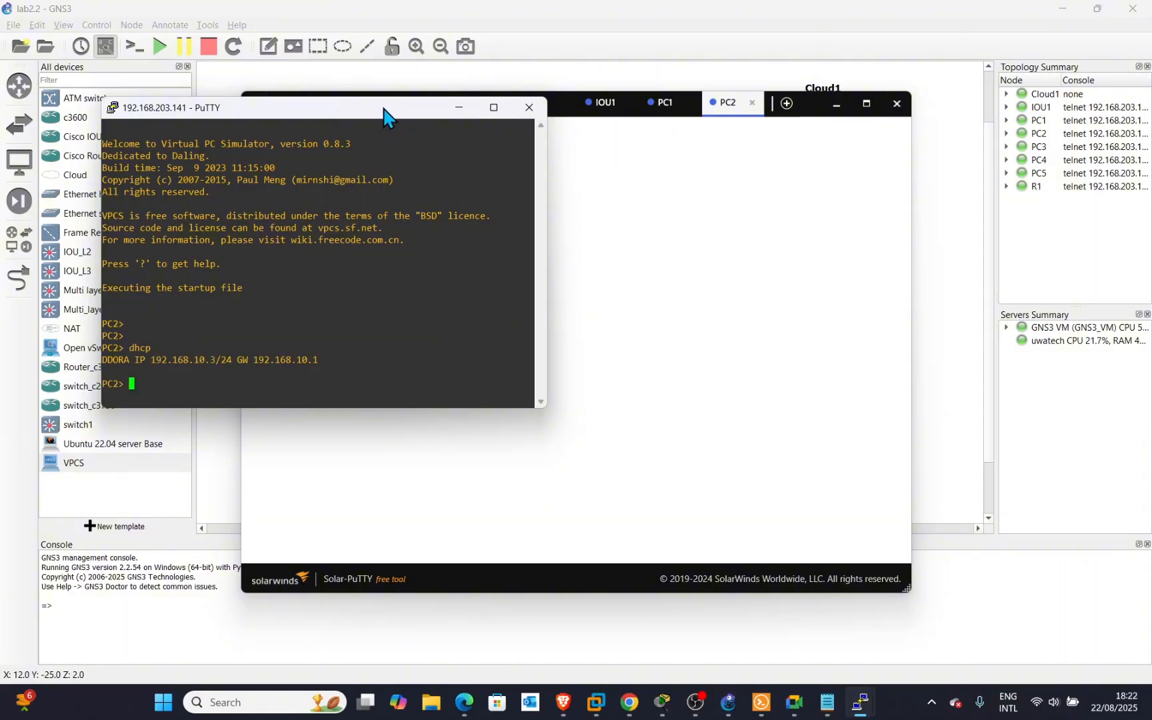
Arrange the PC1 and PC2 terminals side by side.
drag(384, 117, 760, 137)
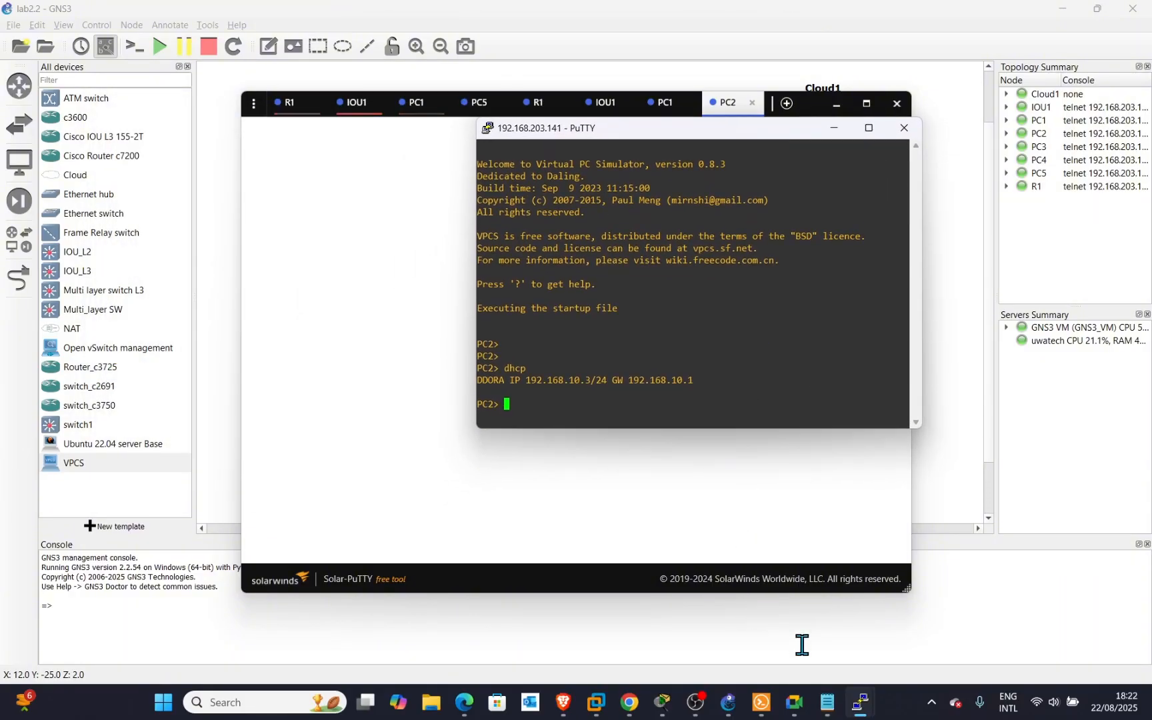
mouse_move(866, 705)
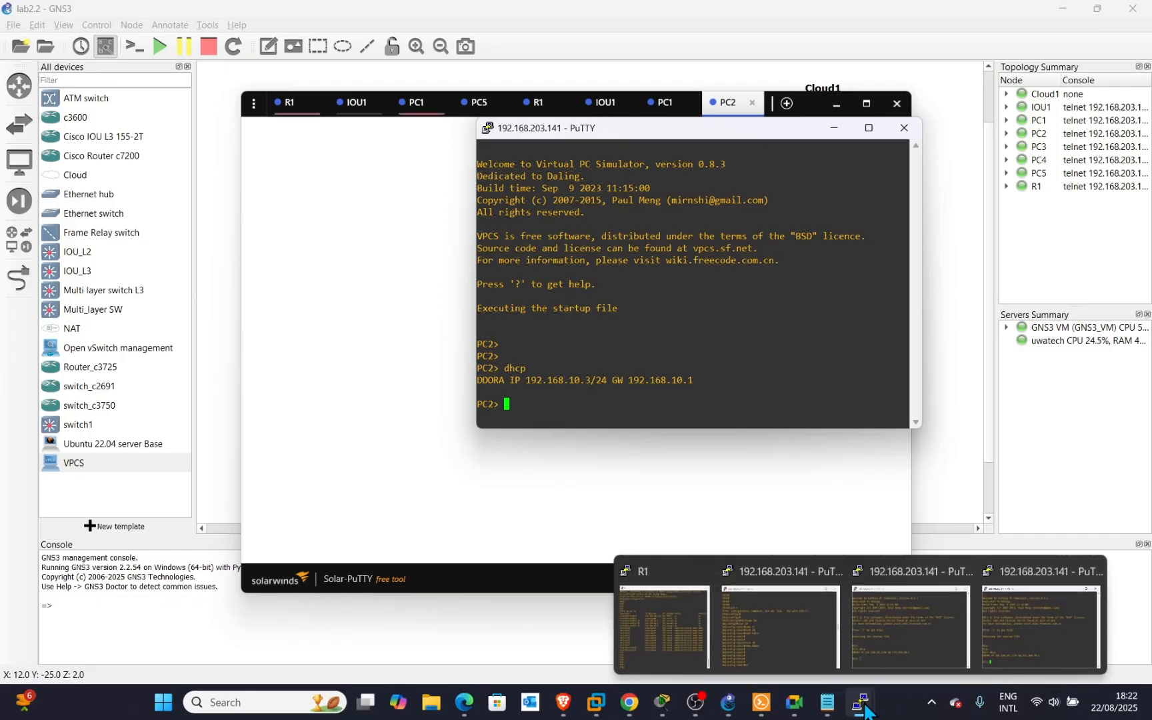
click(940, 623)
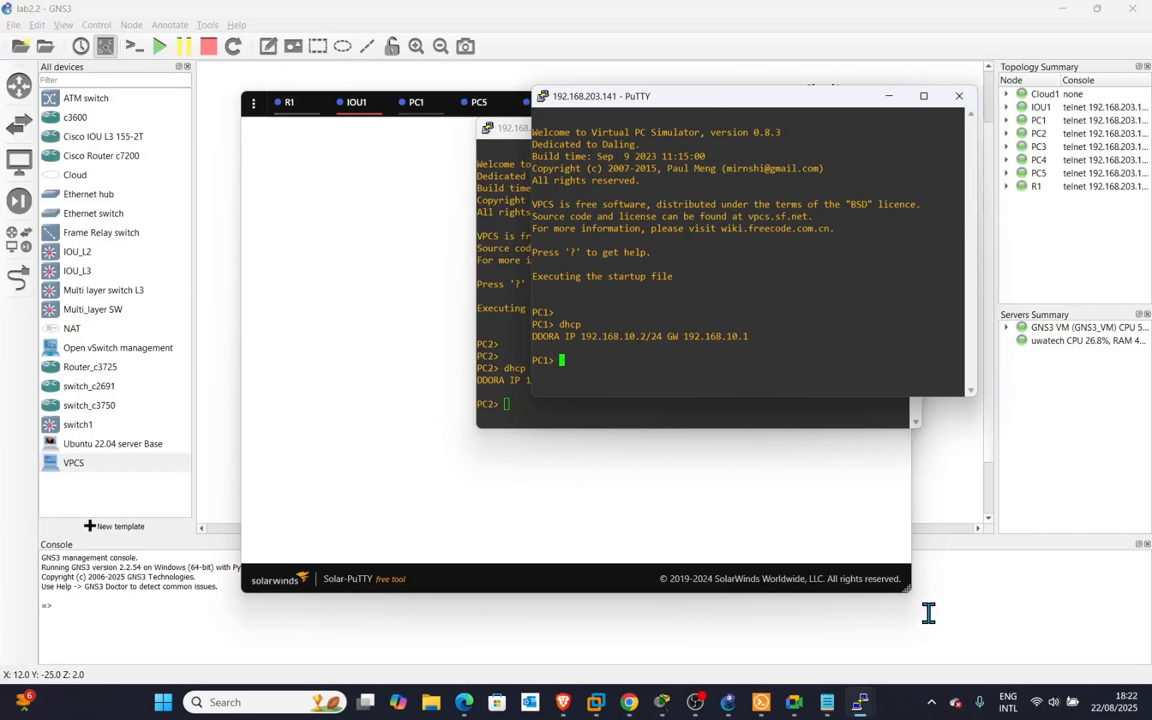
drag(720, 98, 208, 131)
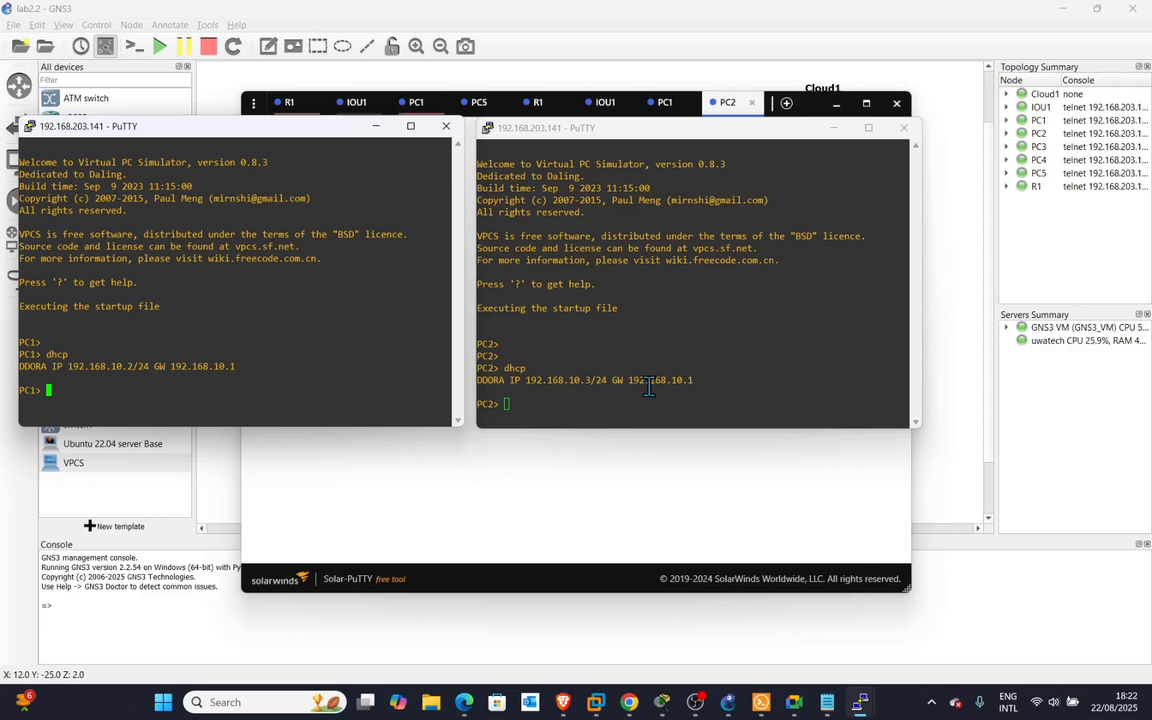
Put away the PC2 and tabbed console windows and open PC3's console.
click(834, 127)
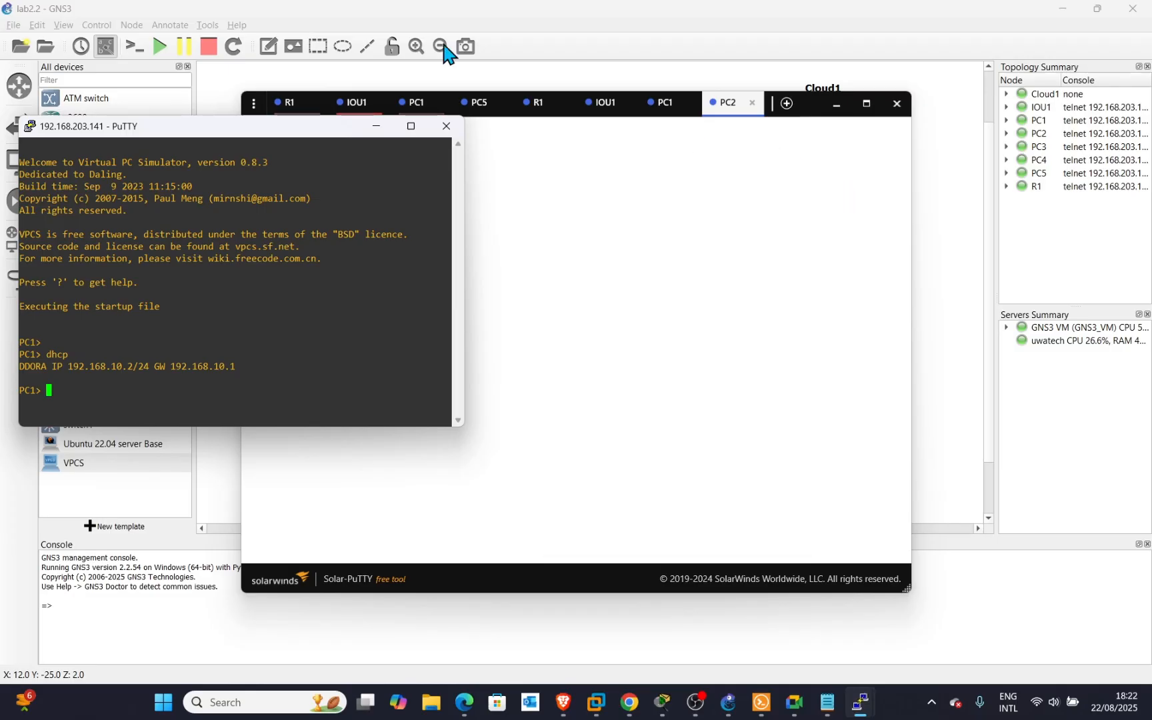
click(836, 104)
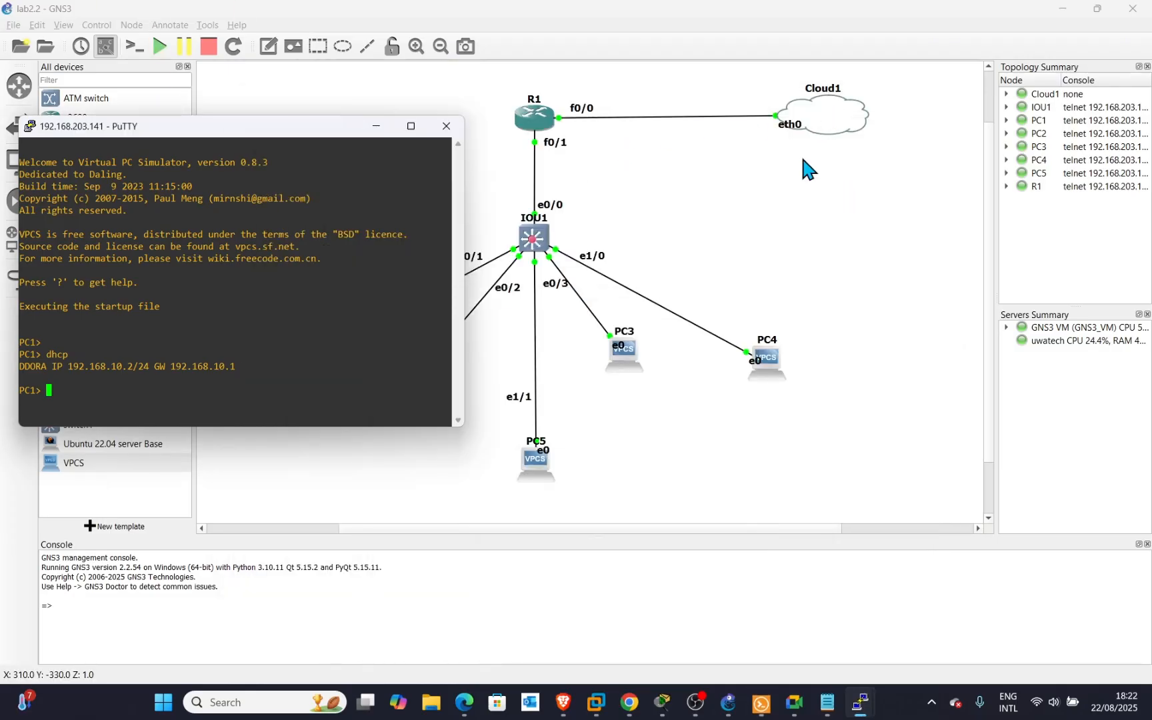
click(630, 363)
right_click(628, 353)
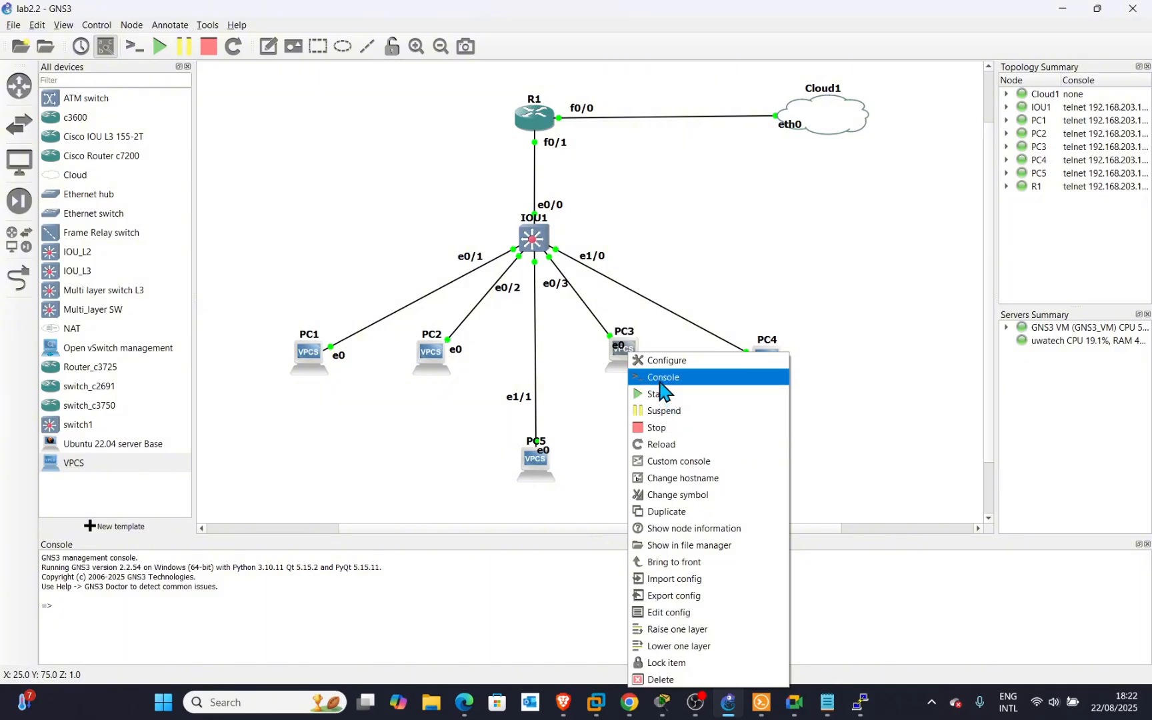
click(657, 377)
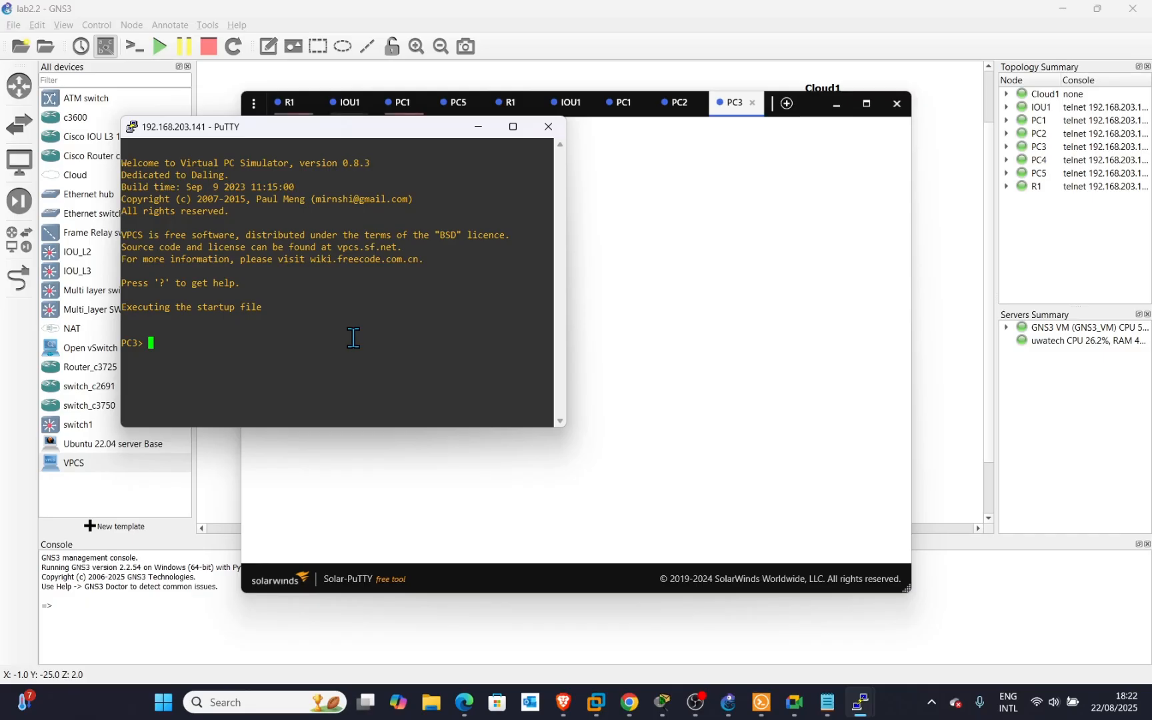
Run dhcp on PC3 to request an address from the Sales pool.
text(dhcp)
key(Return)
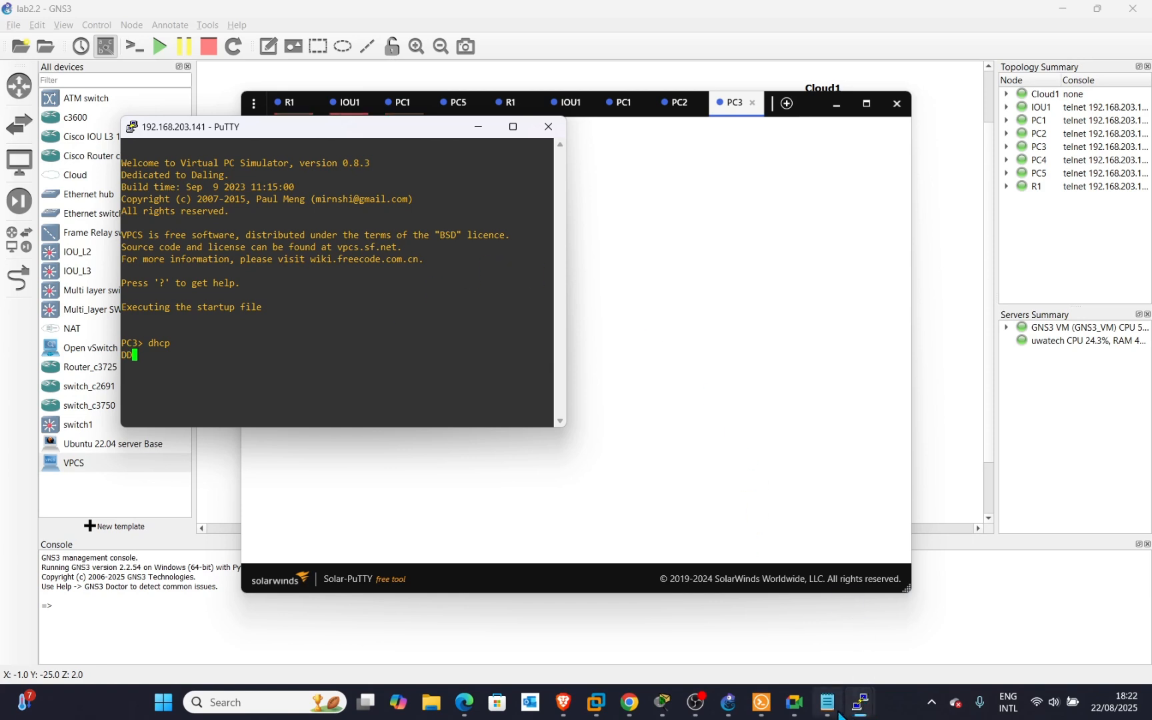
mouse_move(830, 711)
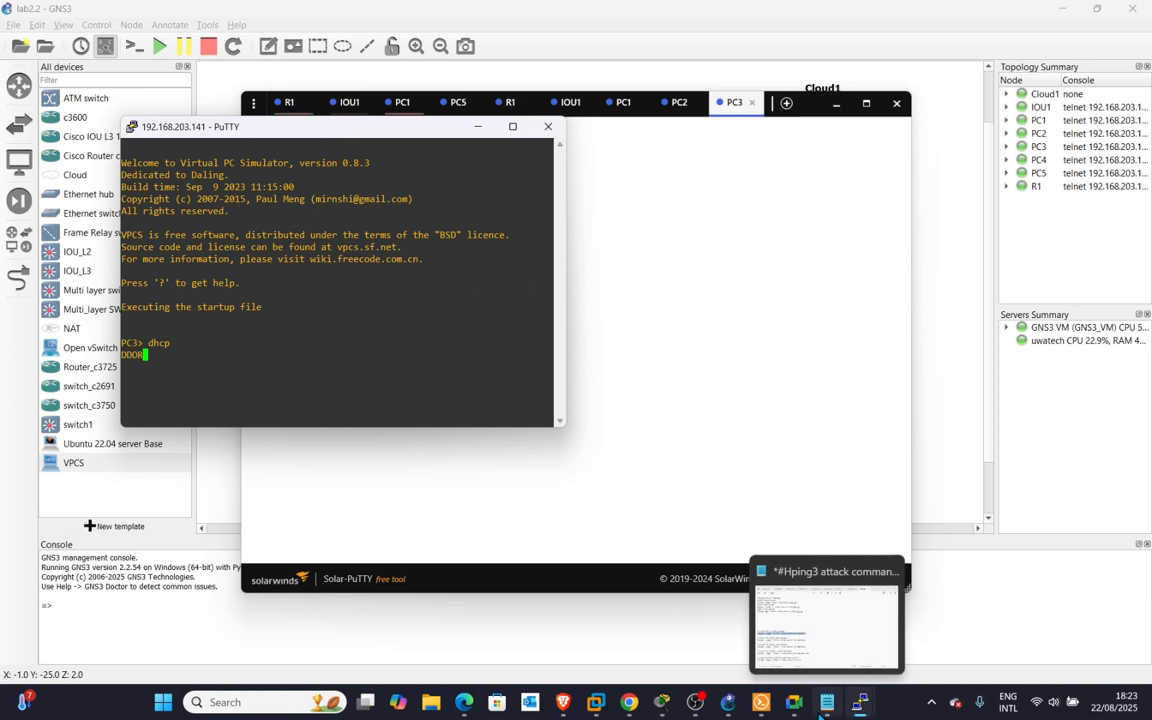
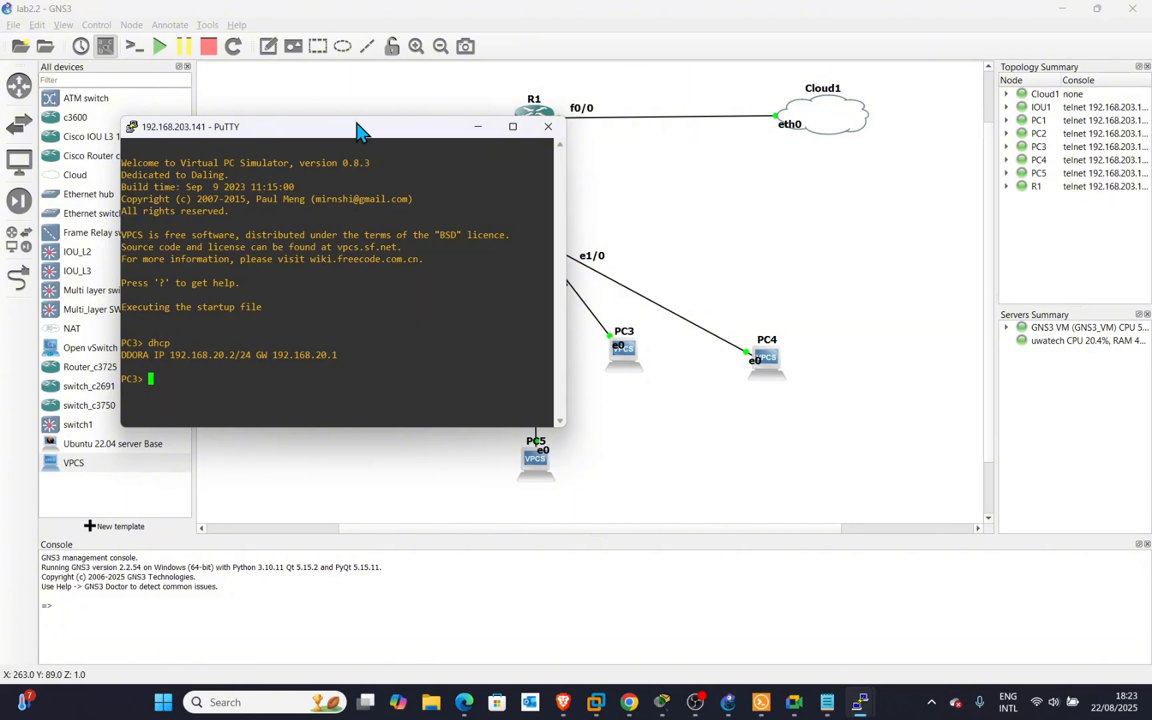
Move PC3's console, showing its 192.168.20.2/24 lease, aside to uncover PC3 and PC4.
drag(360, 130, 498, 119)
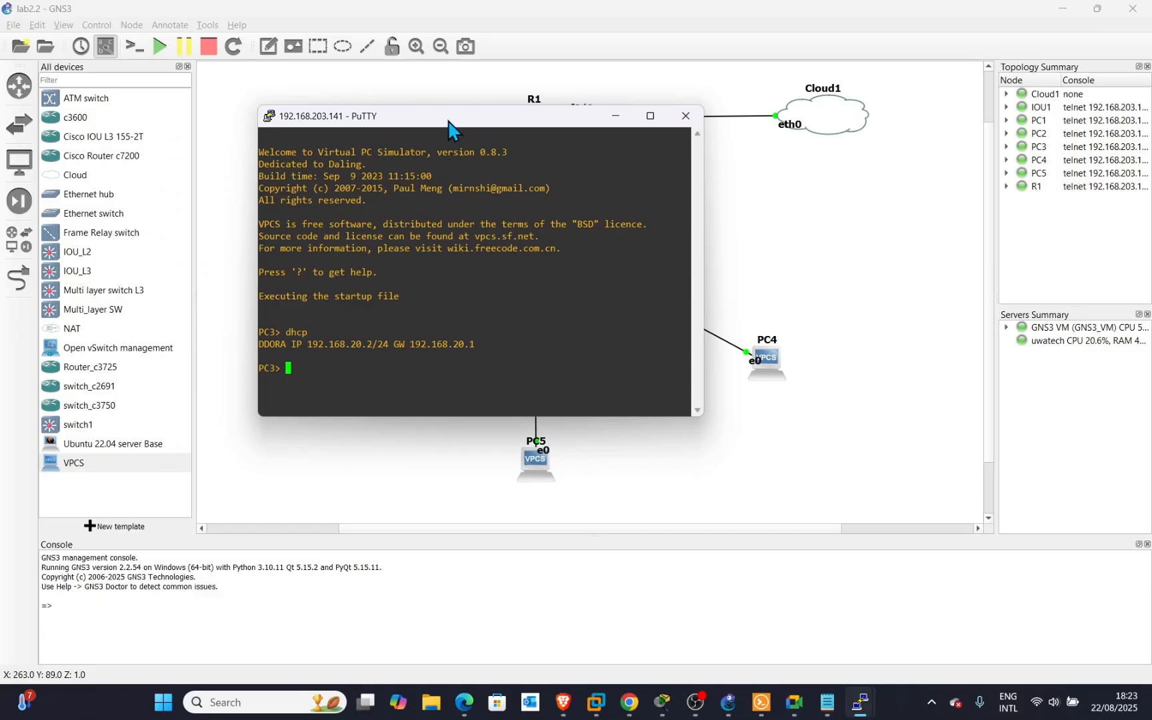
drag(448, 124, 349, 112)
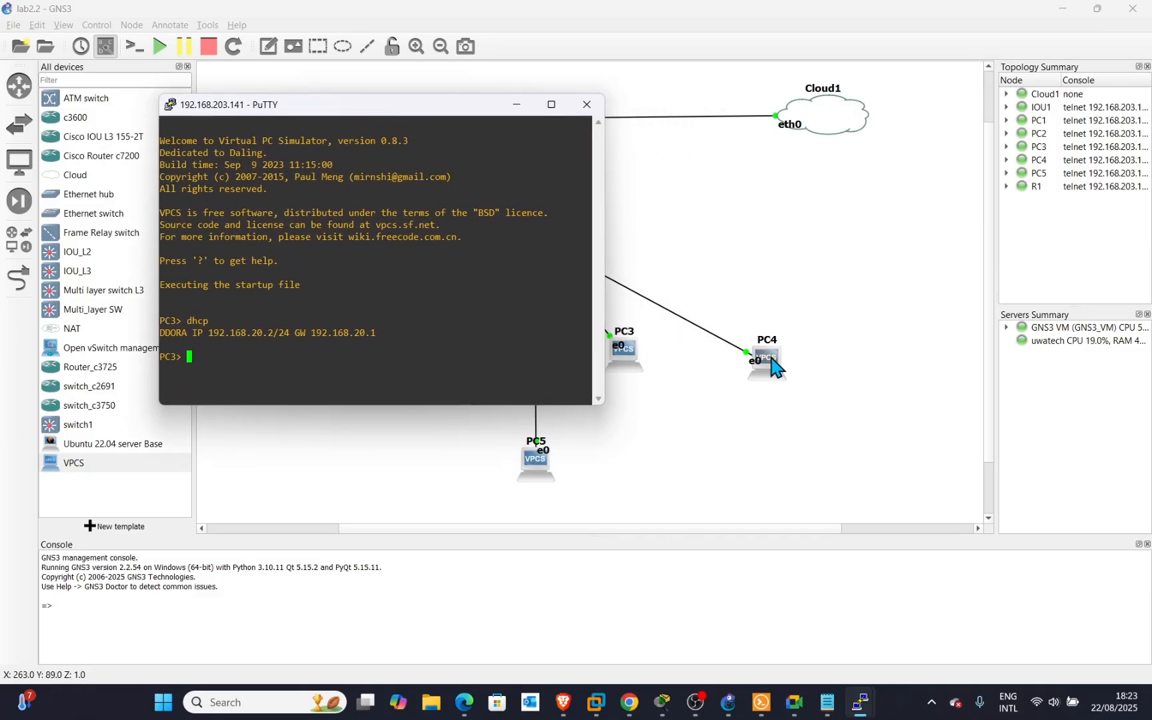
click(770, 363)
Open PC4's console and run dhcp to request an address.
right_click(766, 360)
click(790, 382)
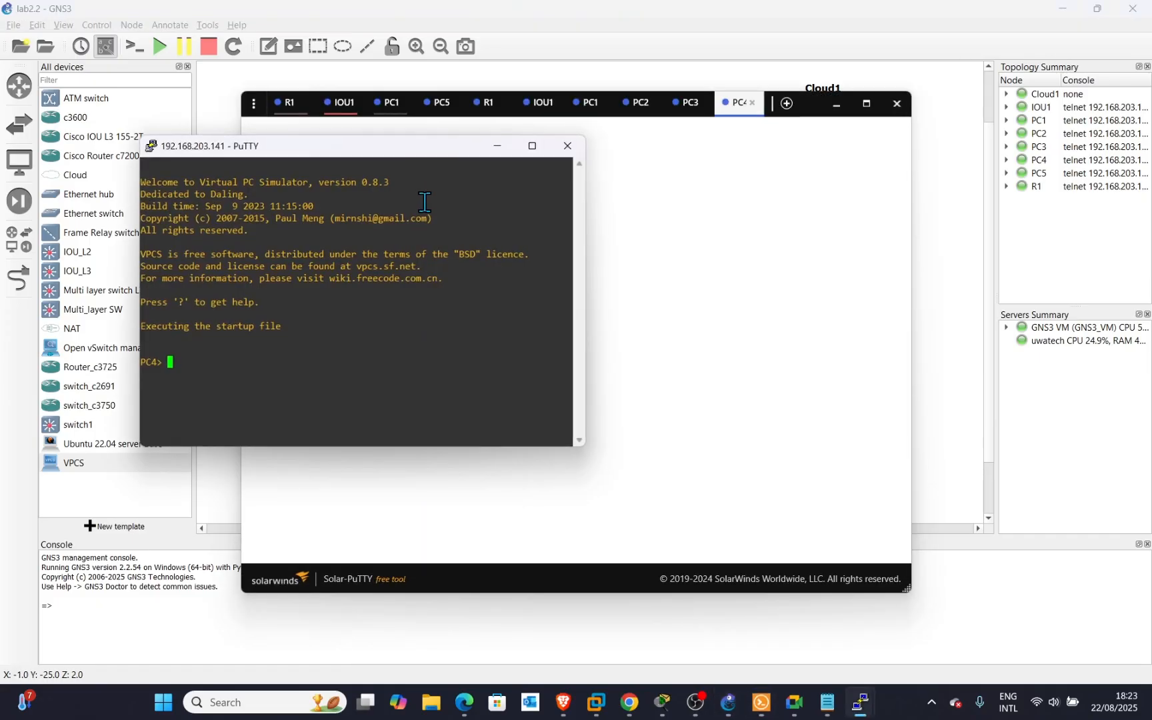
text(dhcp)
key(Return)
Cancel the stray hostname dialog and run dhcp on PC5, obtaining 192.168.30.2/24.
click(833, 112)
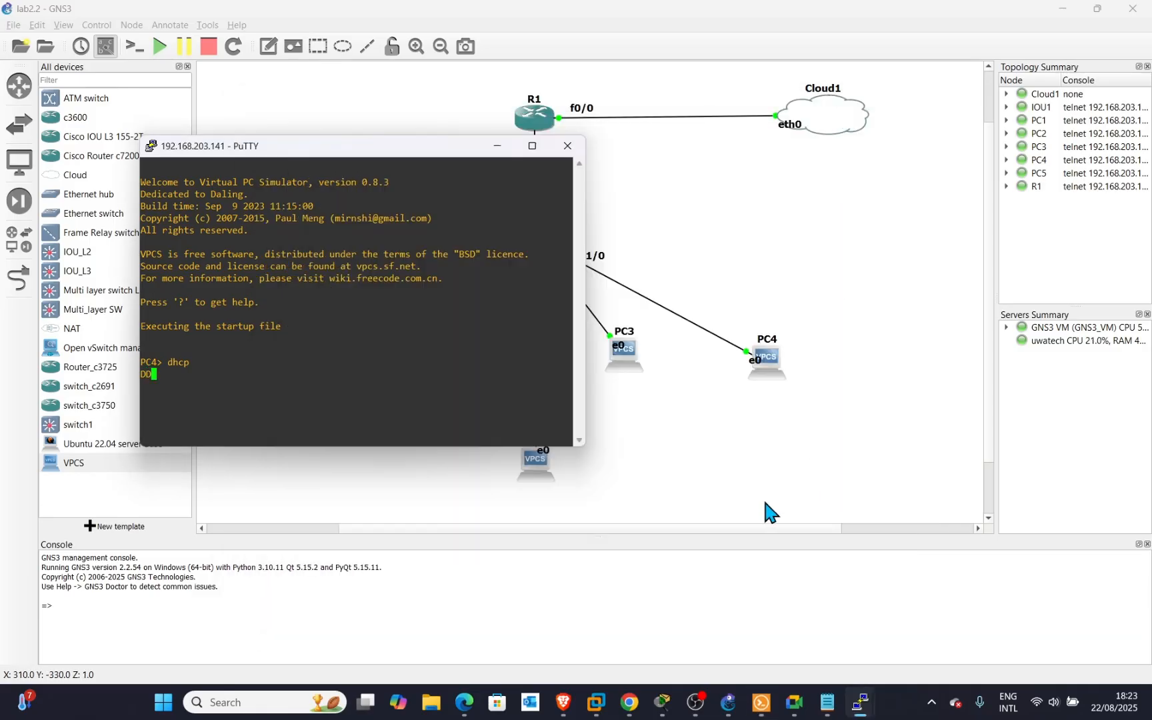
double_click(537, 458)
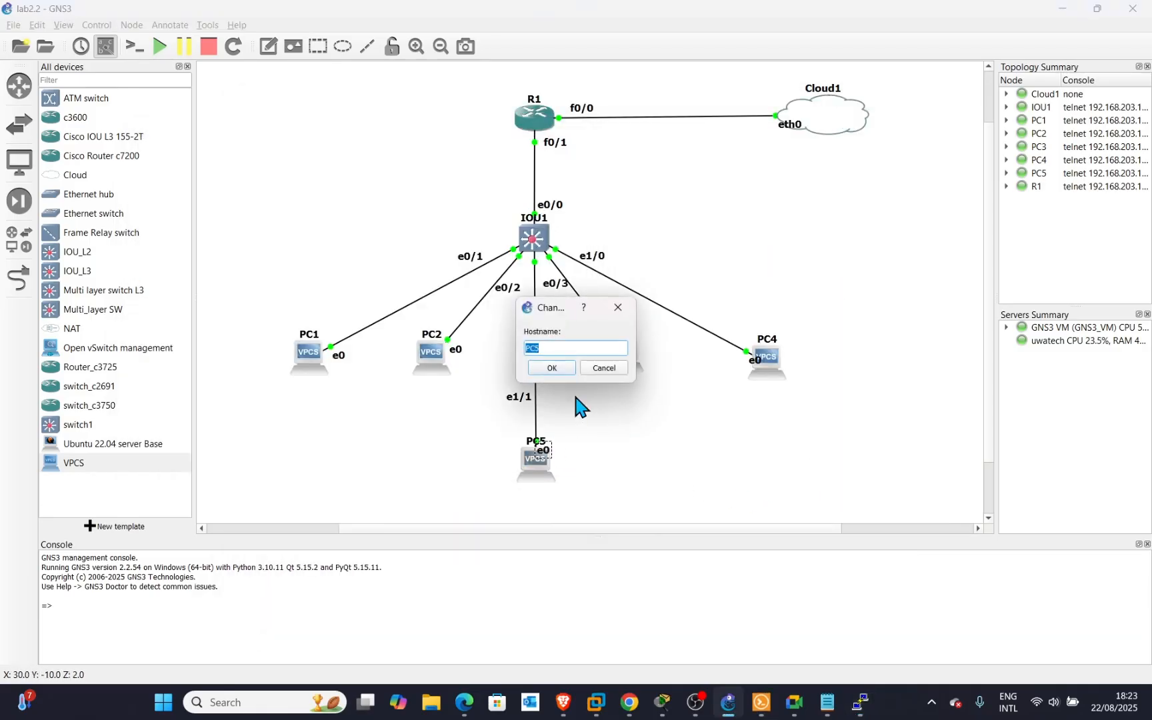
click(619, 305)
click(542, 491)
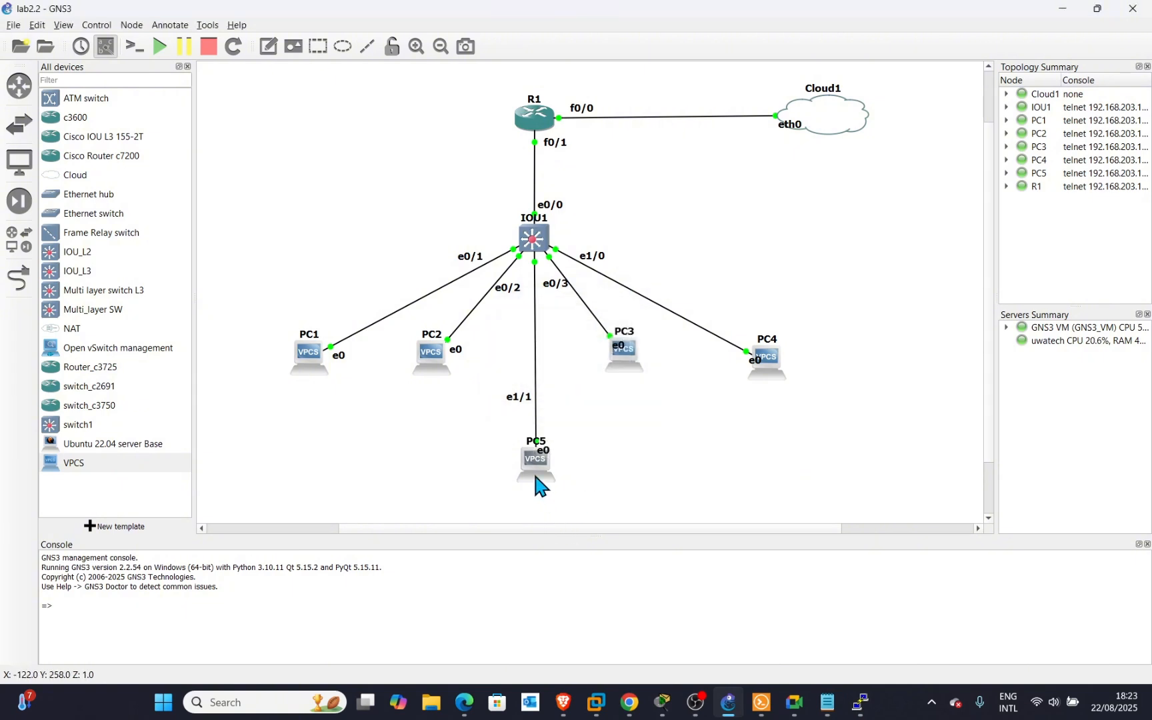
double_click(541, 476)
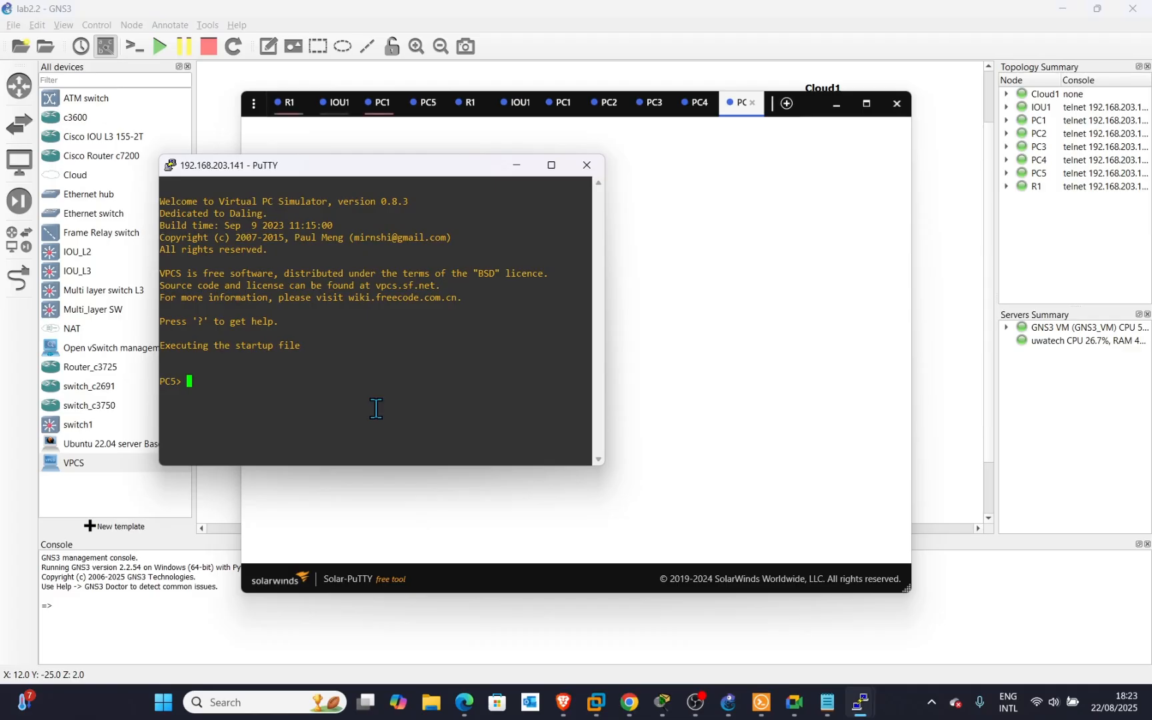
text(dhcp)
key(Return)
click(836, 104)
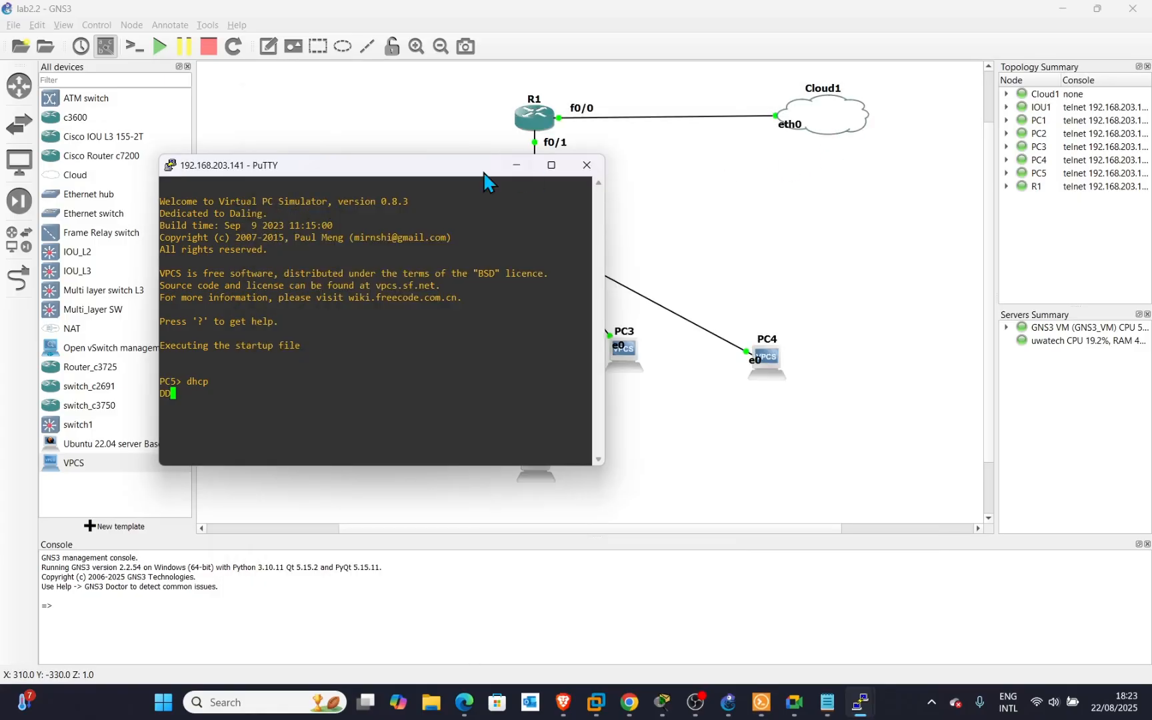
drag(407, 172, 954, 33)
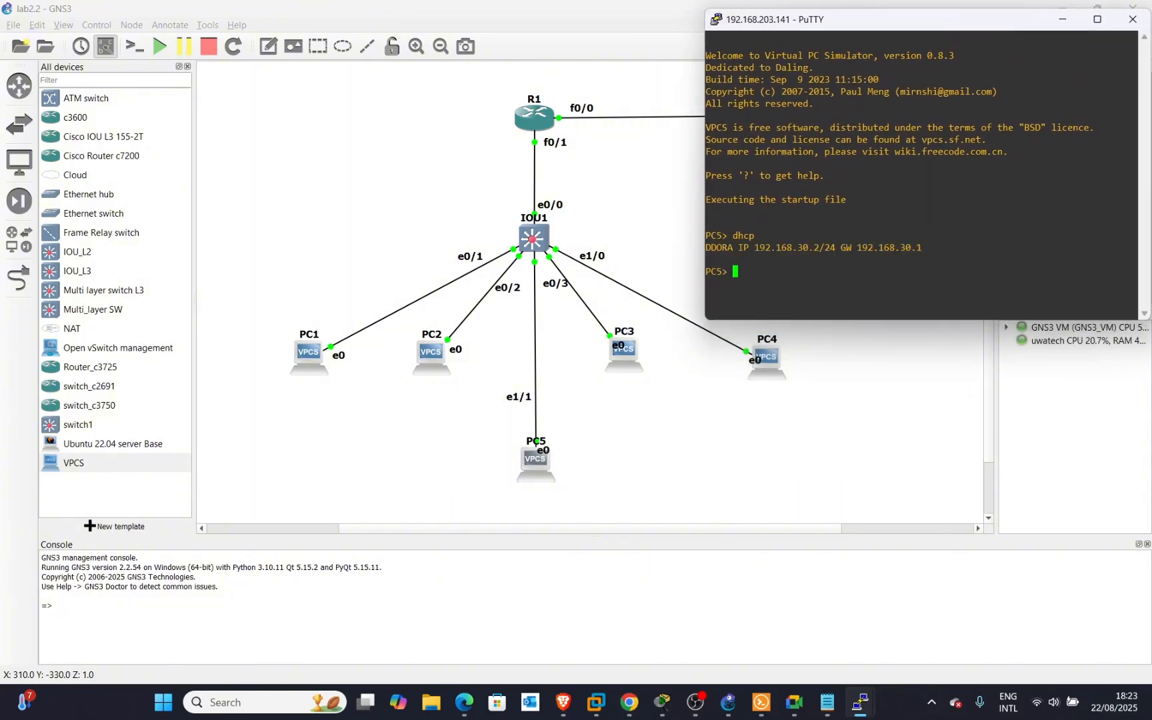
Narrow the PC1 and PC2 consoles and tile them at the top left and top middle.
mouse_move(860, 700)
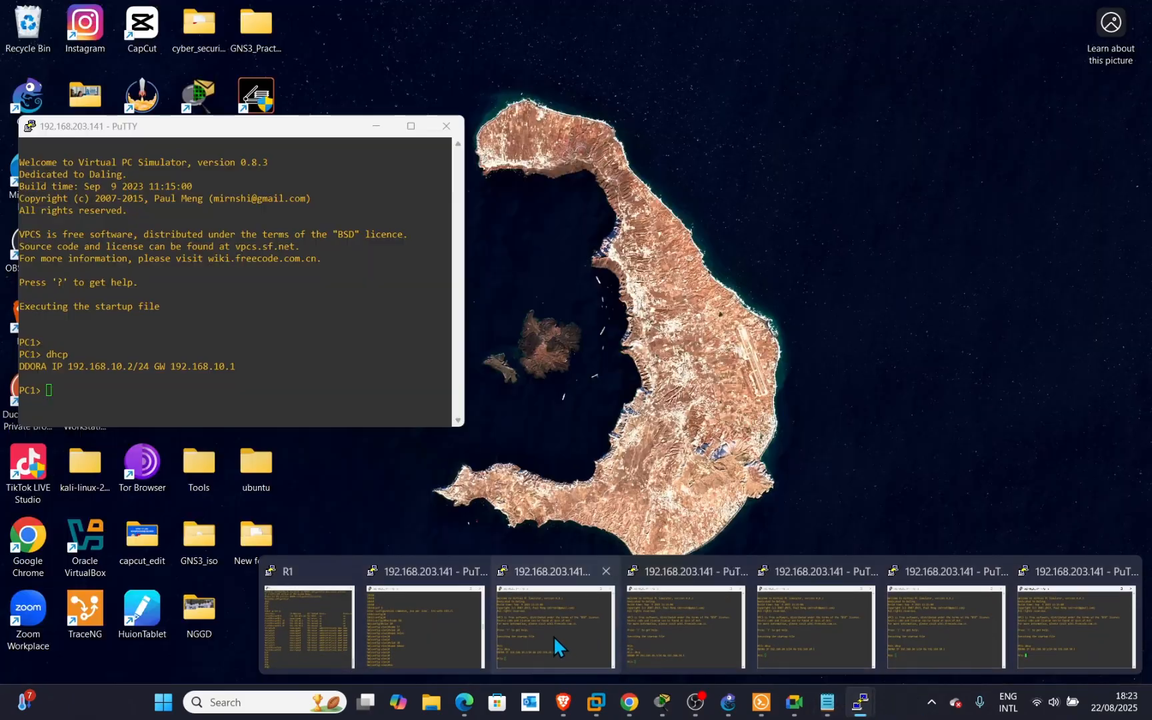
click(555, 646)
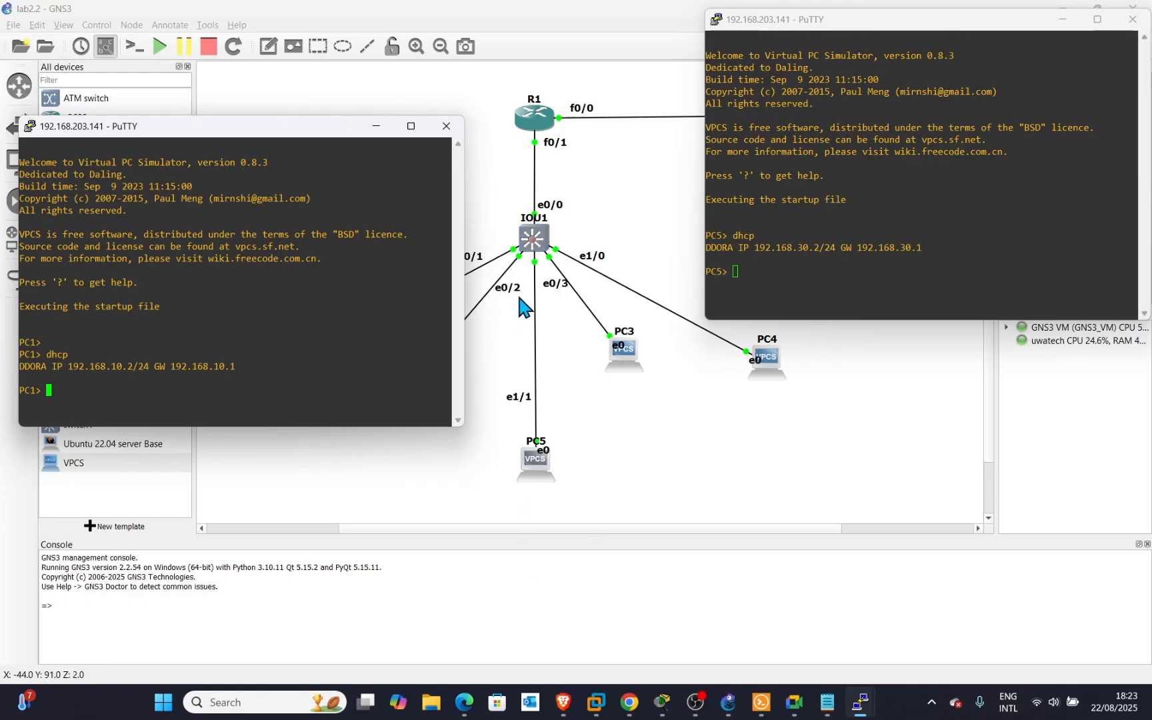
drag(464, 186, 383, 183)
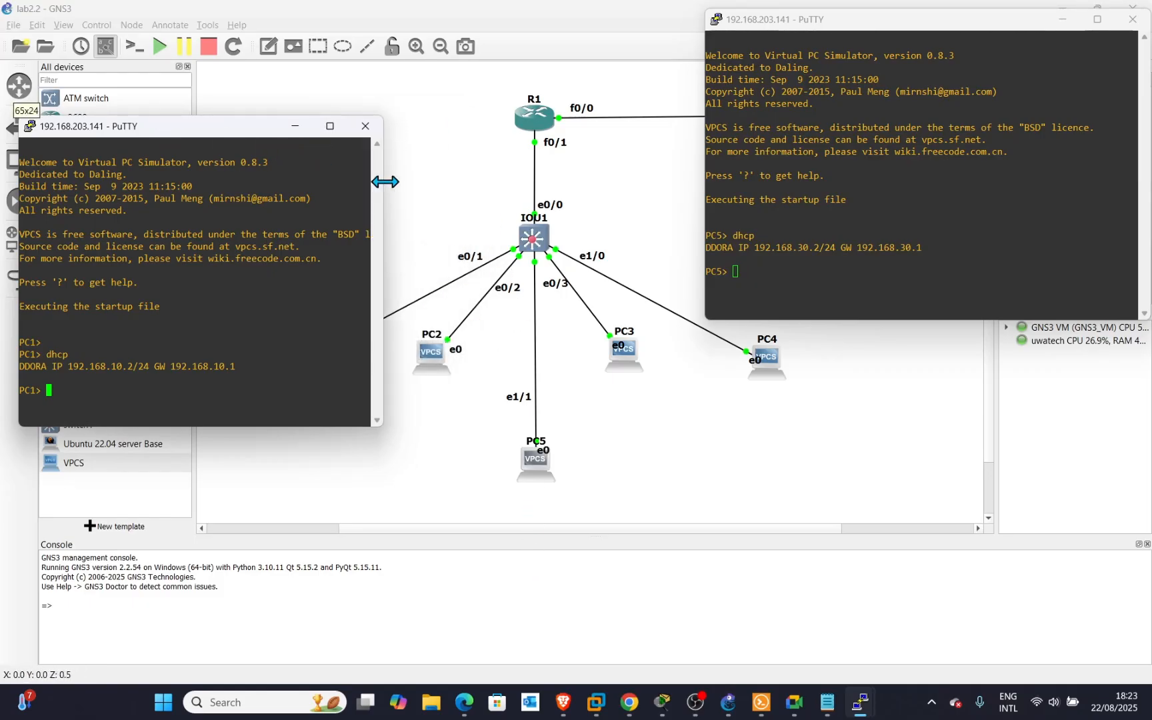
drag(207, 133, 194, 32)
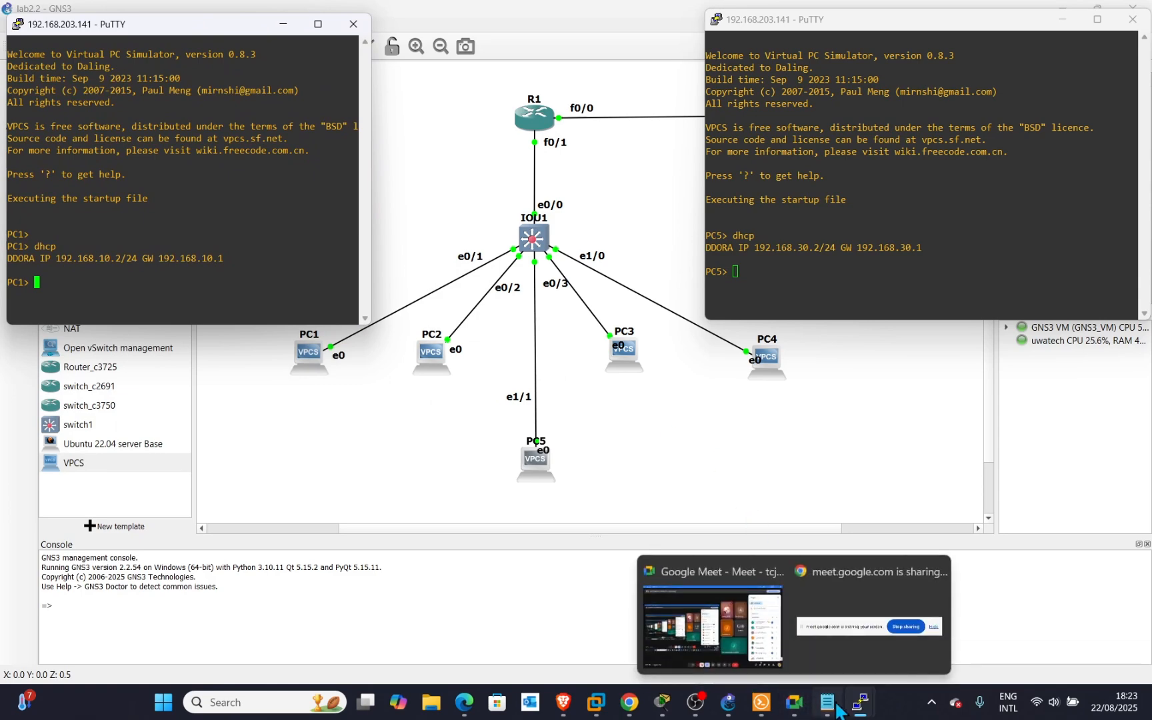
mouse_move(860, 708)
click(680, 660)
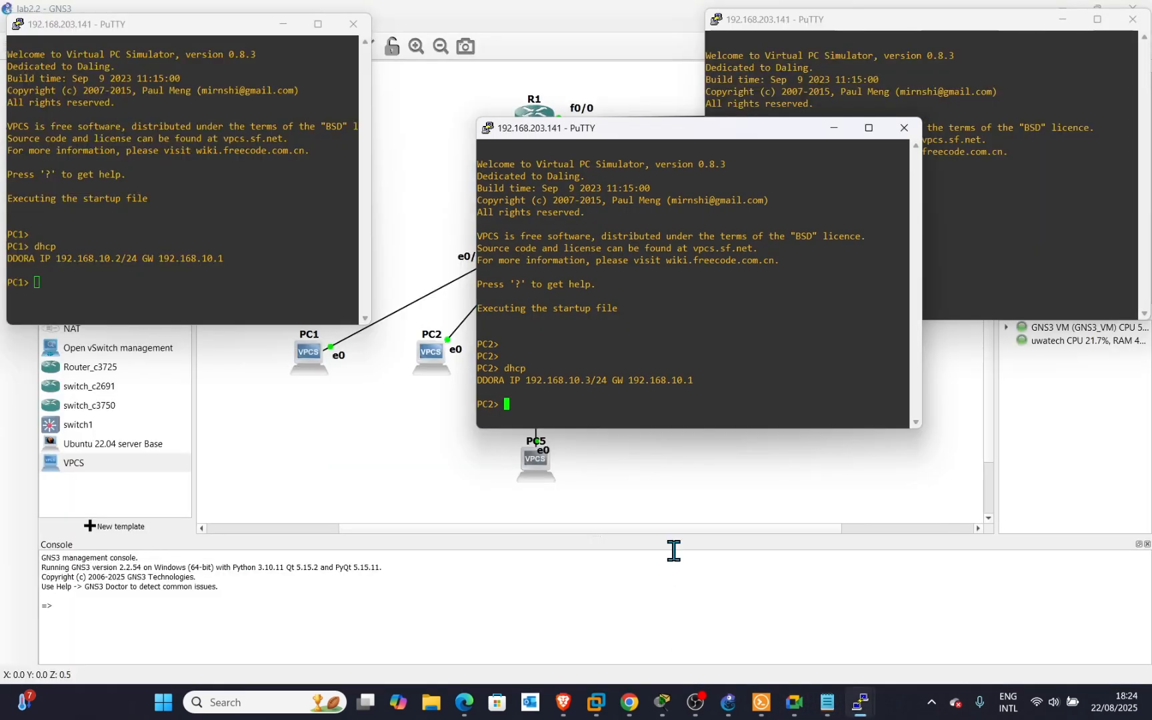
drag(922, 200, 693, 200)
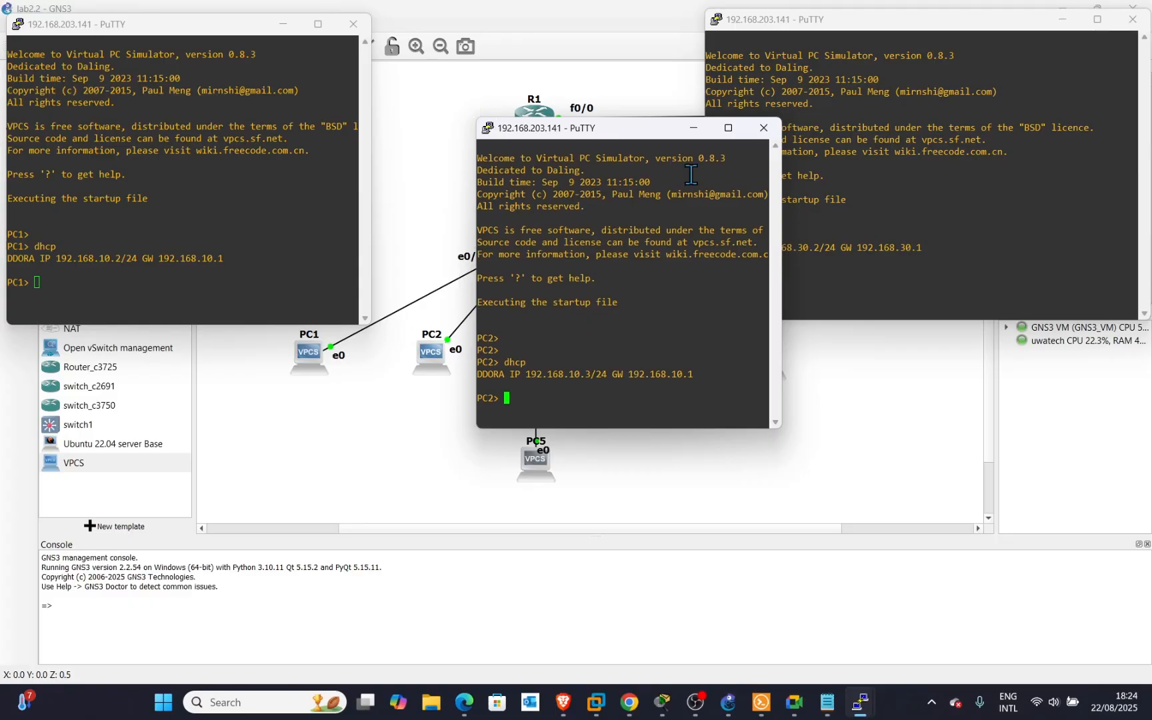
drag(644, 131, 563, 36)
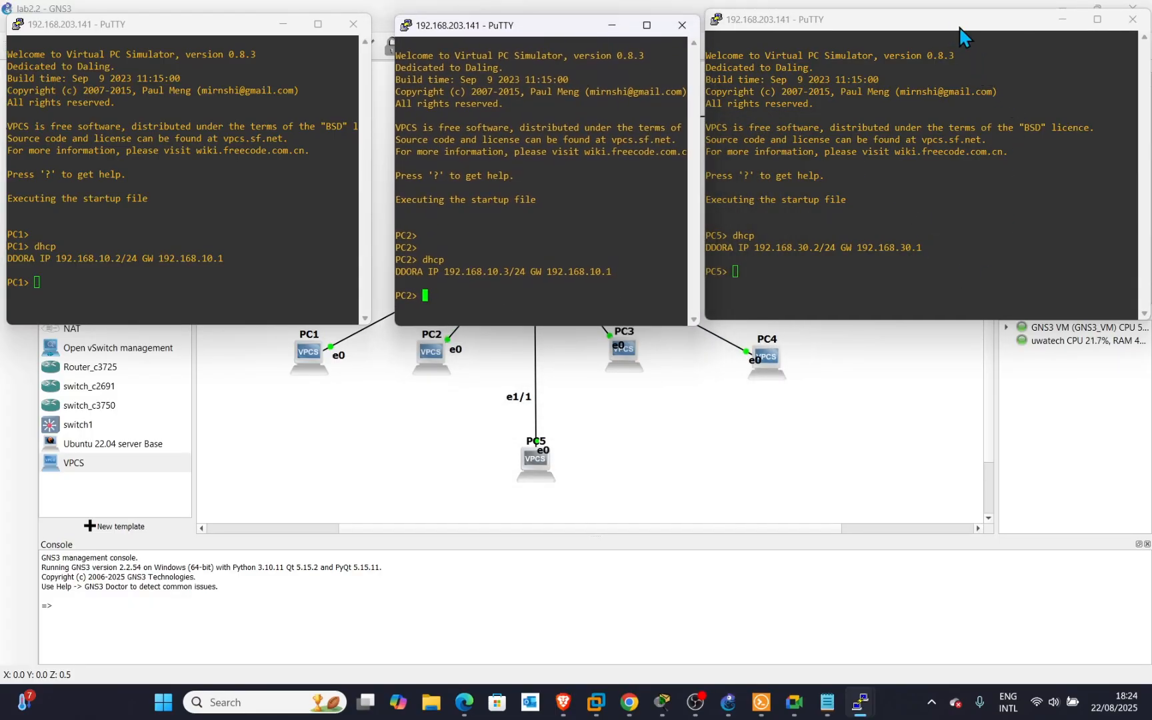
Place PC5's console lower right, PC3's top right, and PC4's lower left.
drag(960, 28, 664, 378)
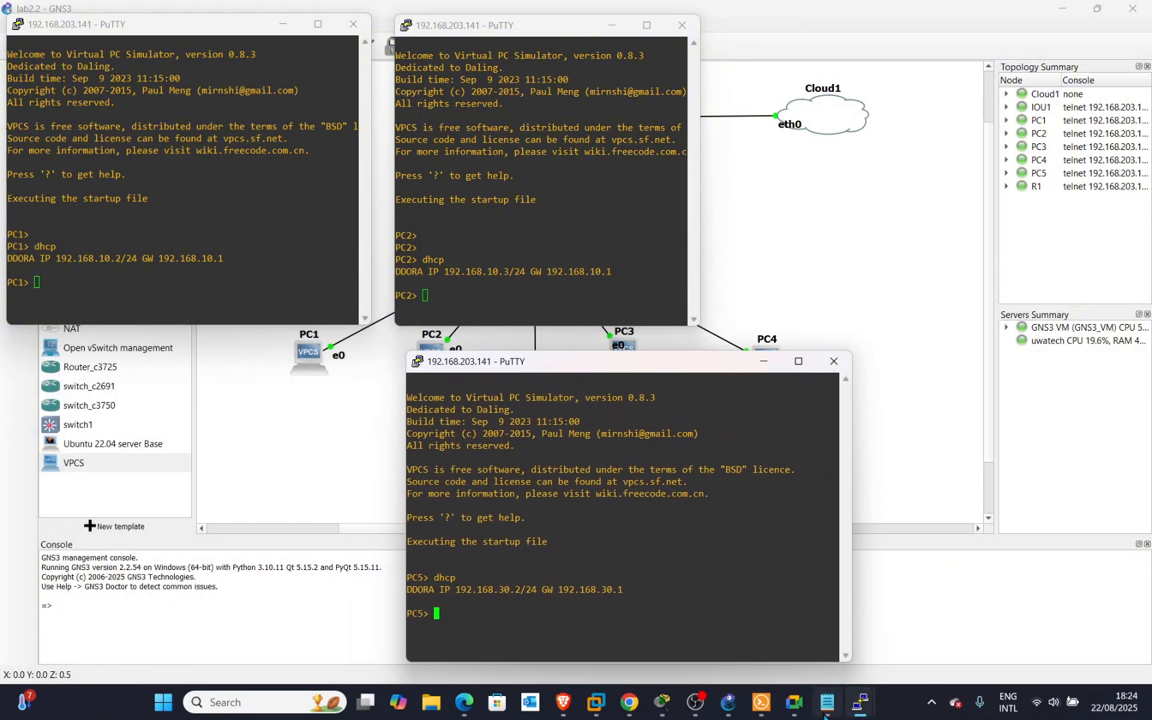
mouse_move(860, 712)
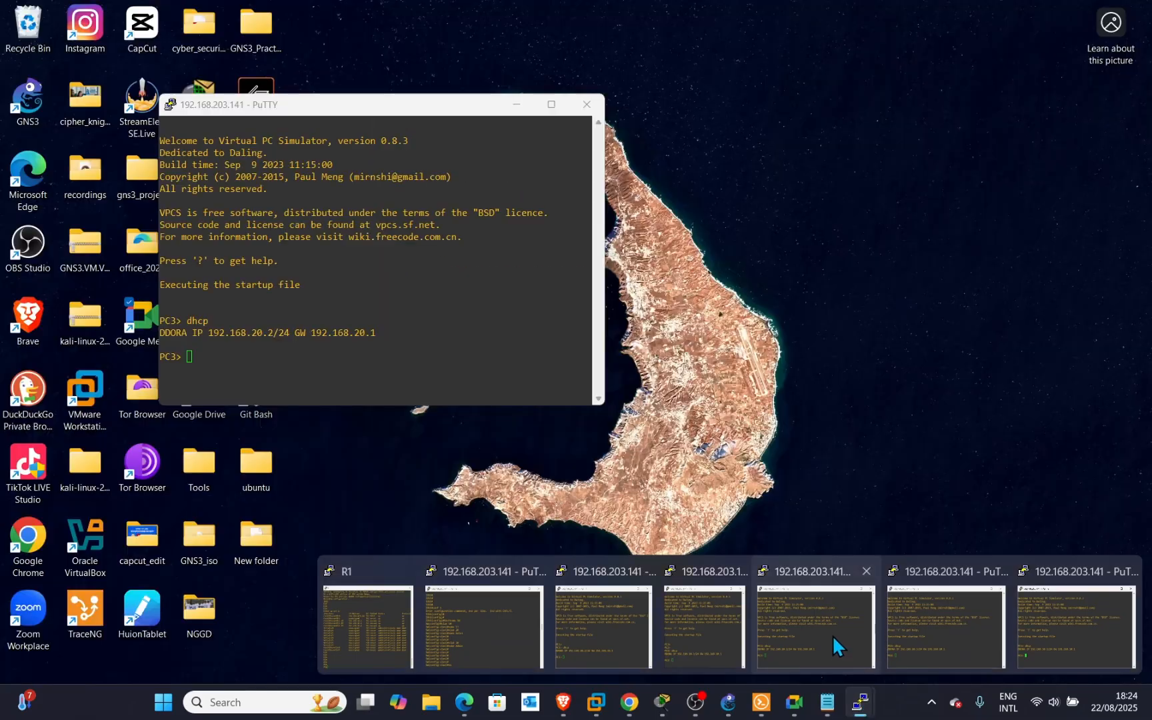
click(831, 635)
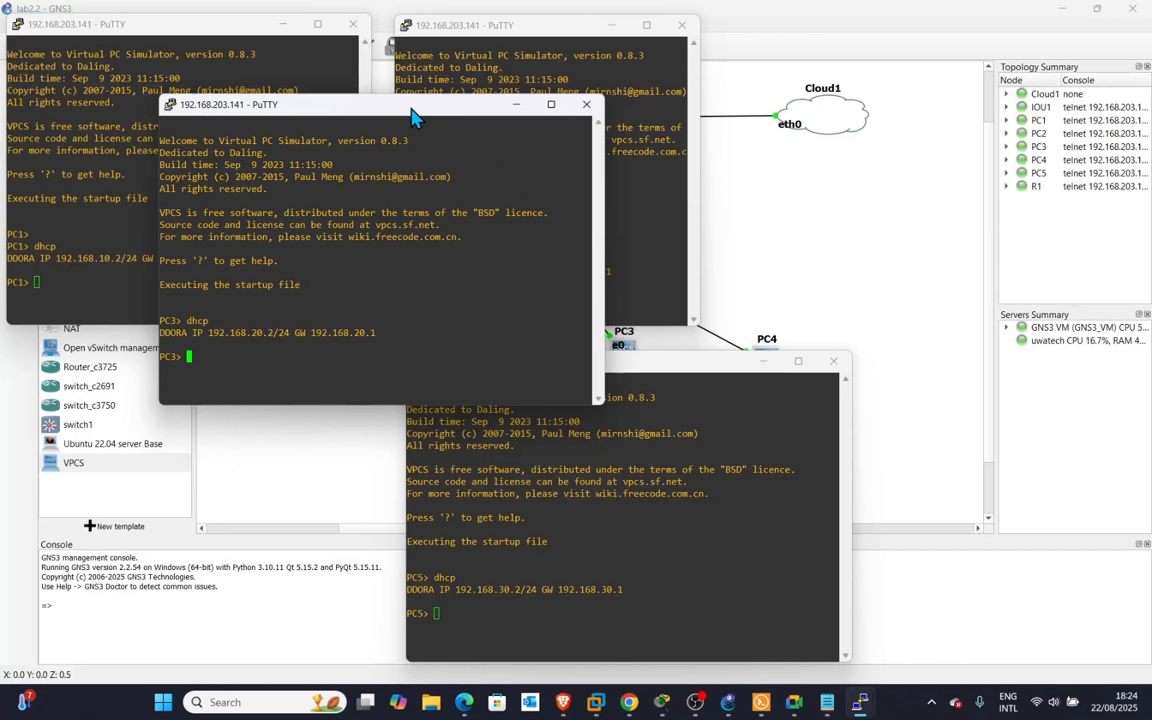
drag(407, 111, 960, 28)
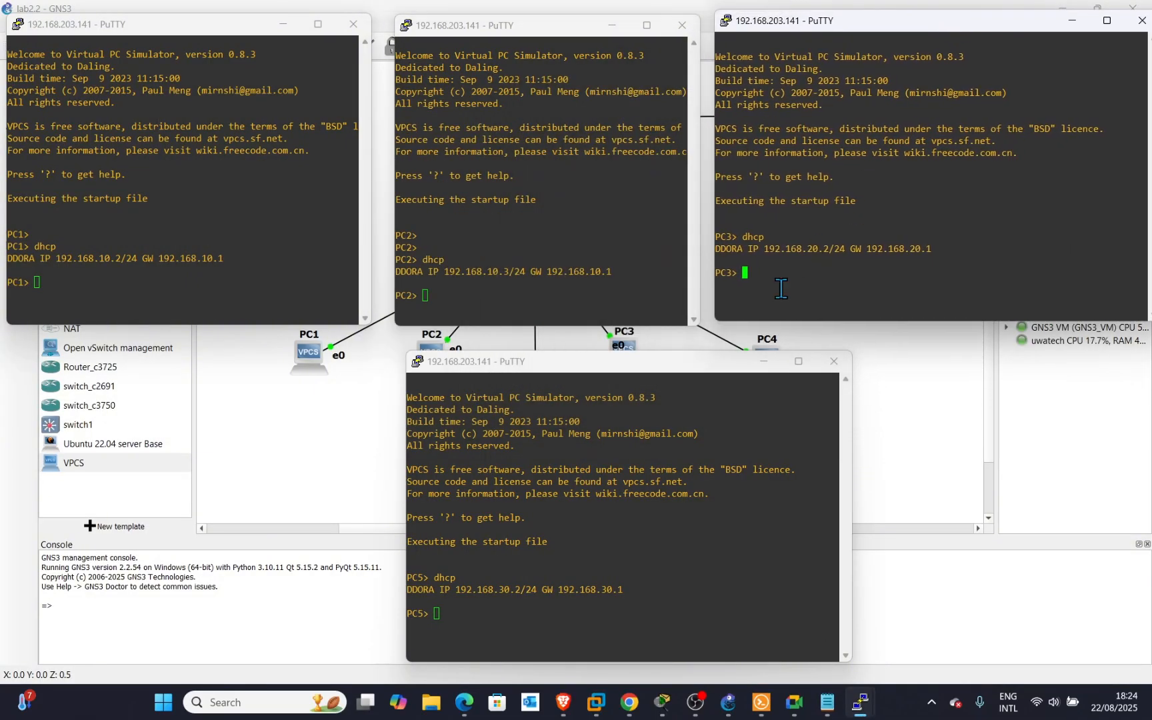
drag(709, 368, 915, 360)
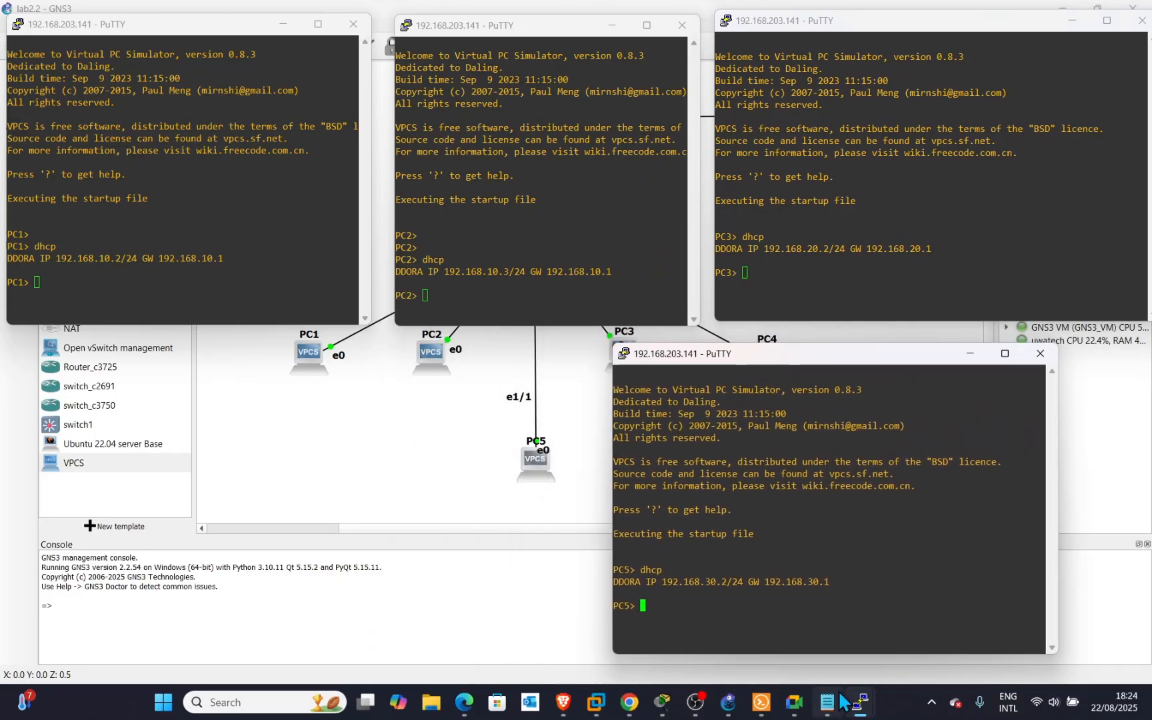
mouse_move(860, 702)
click(952, 642)
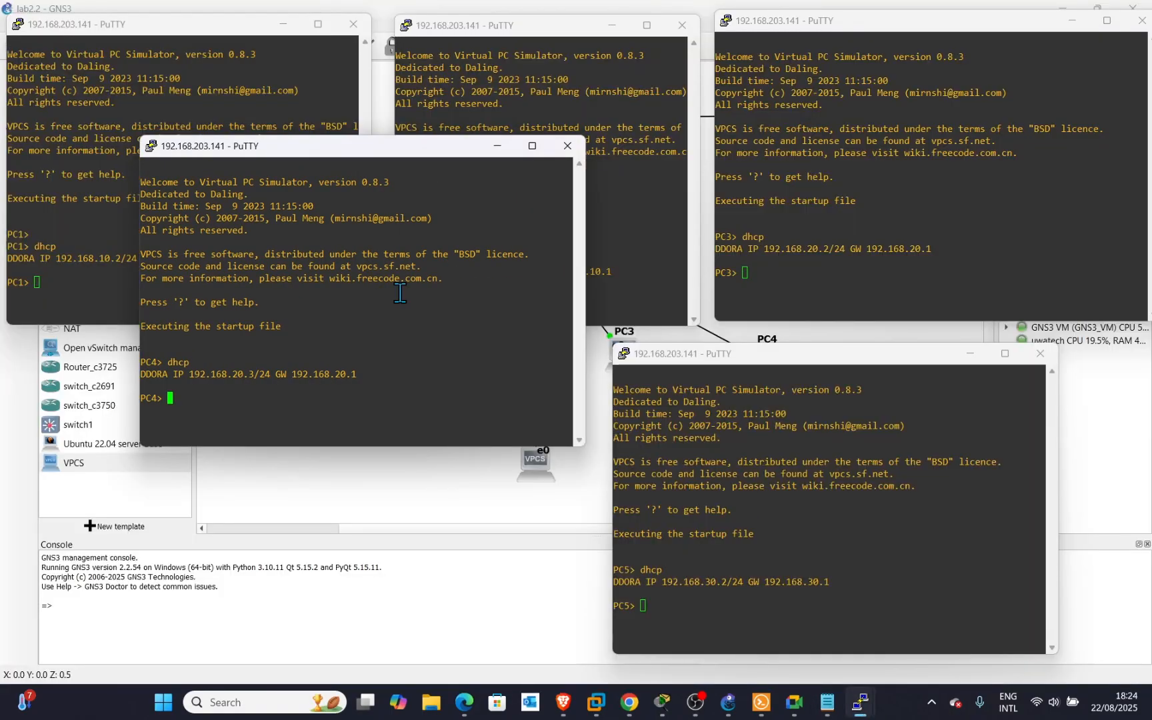
drag(315, 148, 272, 364)
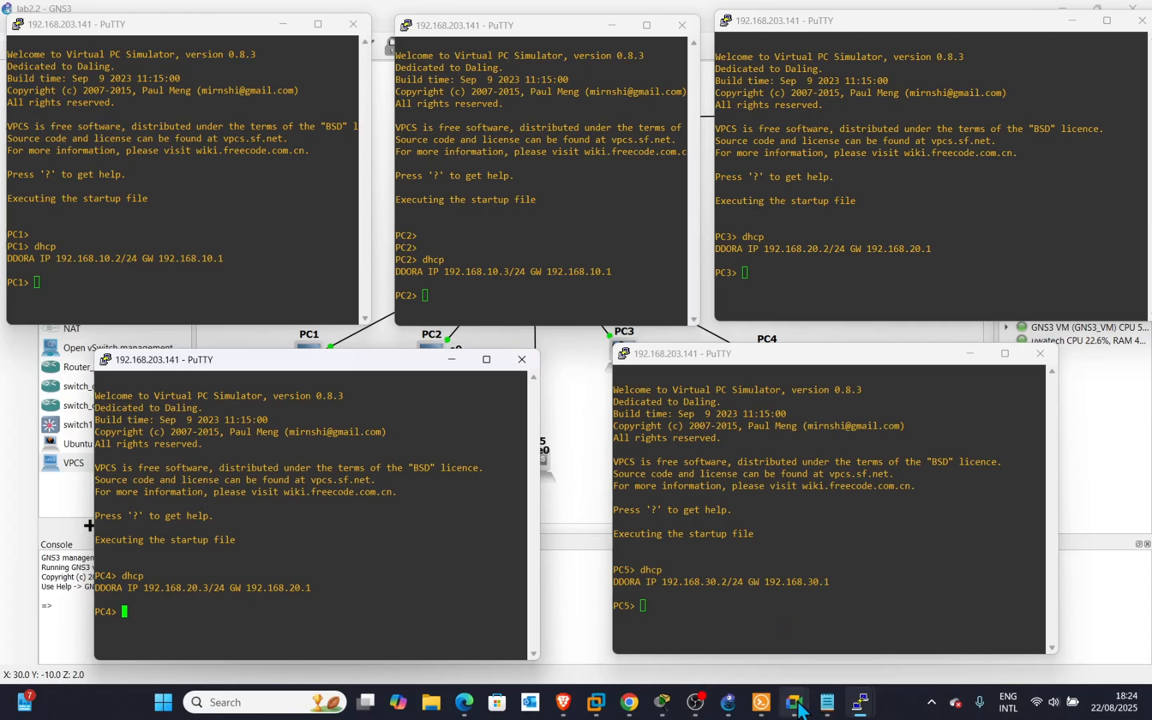
Ping 192.168.10.2 from PC4.
mouse_move(662, 714)
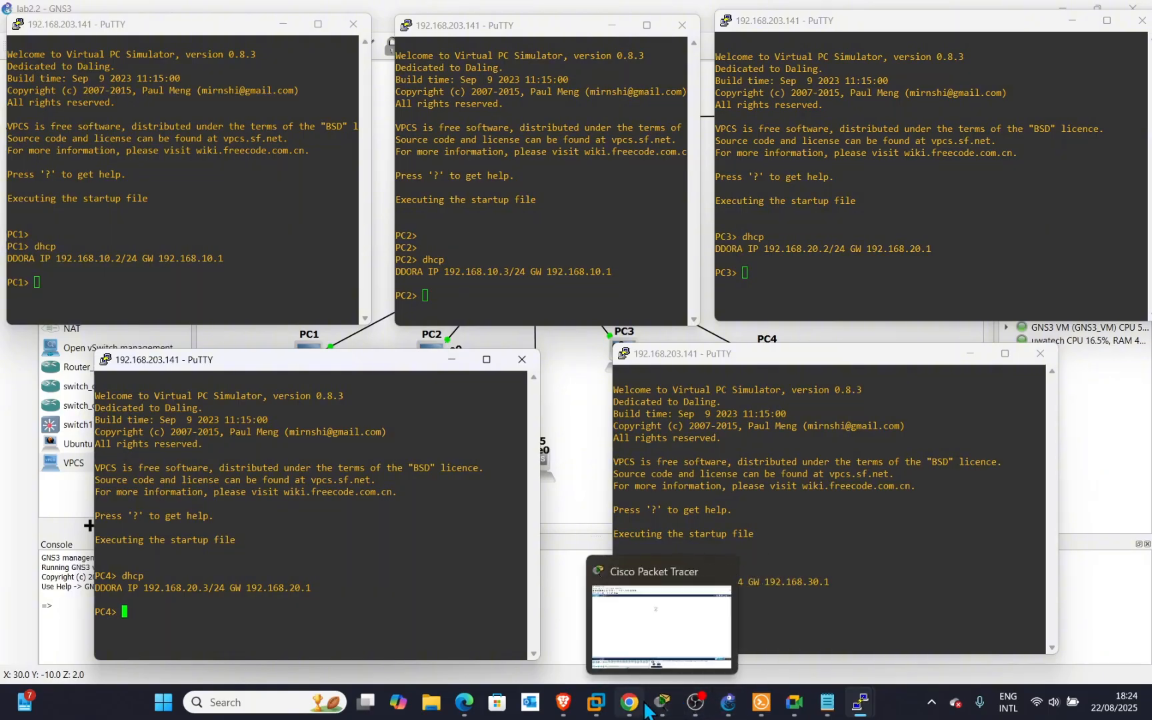
mouse_move(799, 712)
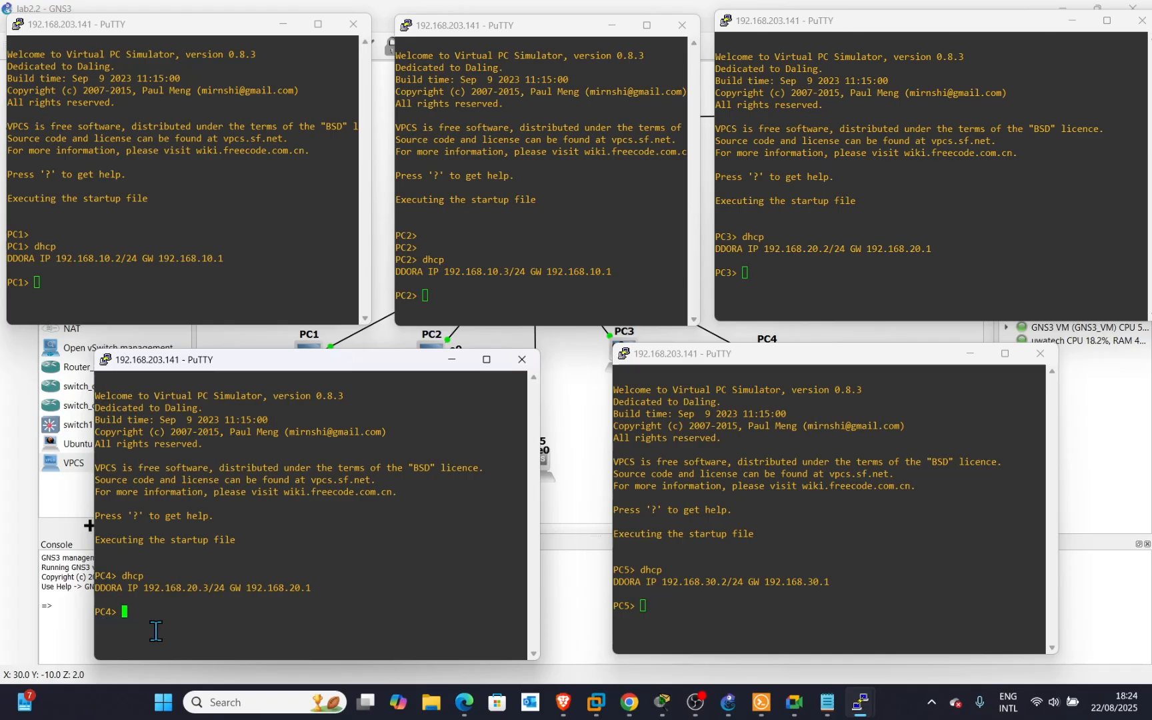
text(ping)
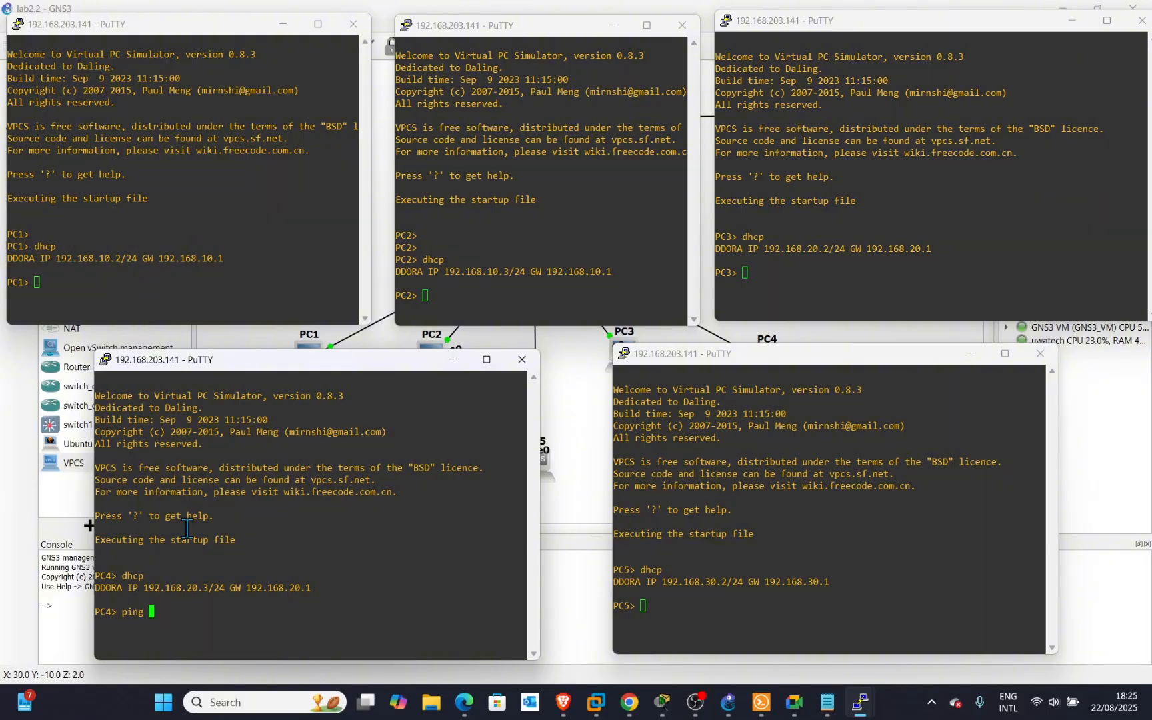
text(192.168)
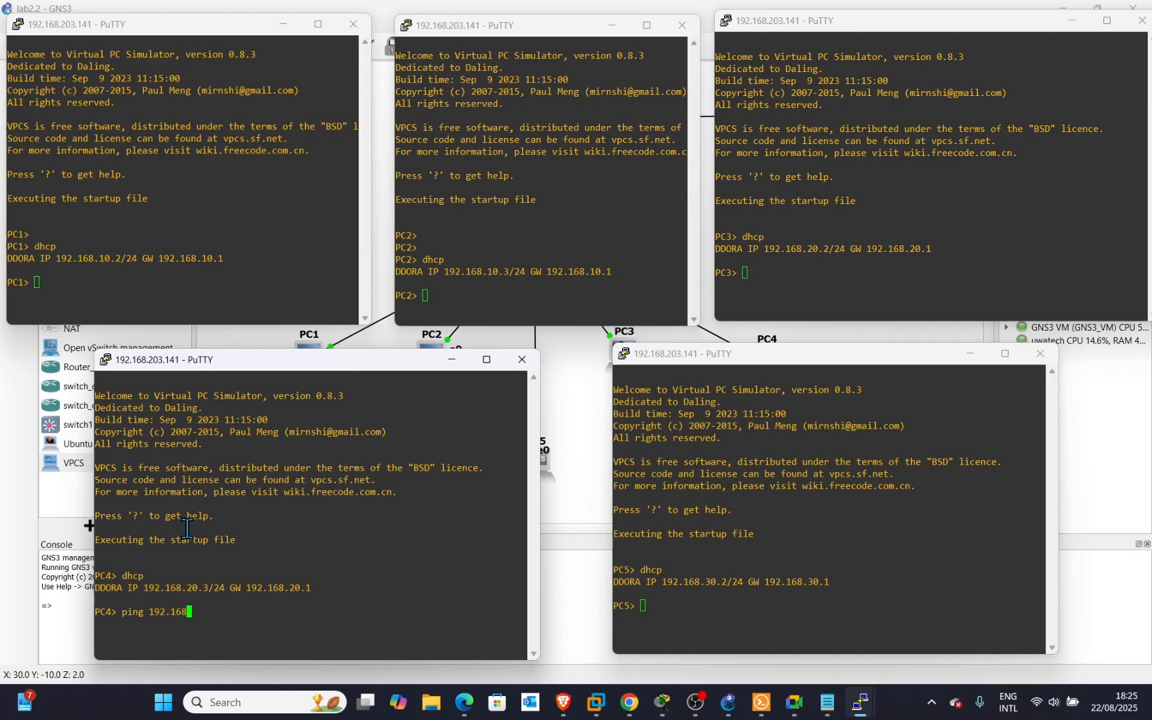
text(.10.2)
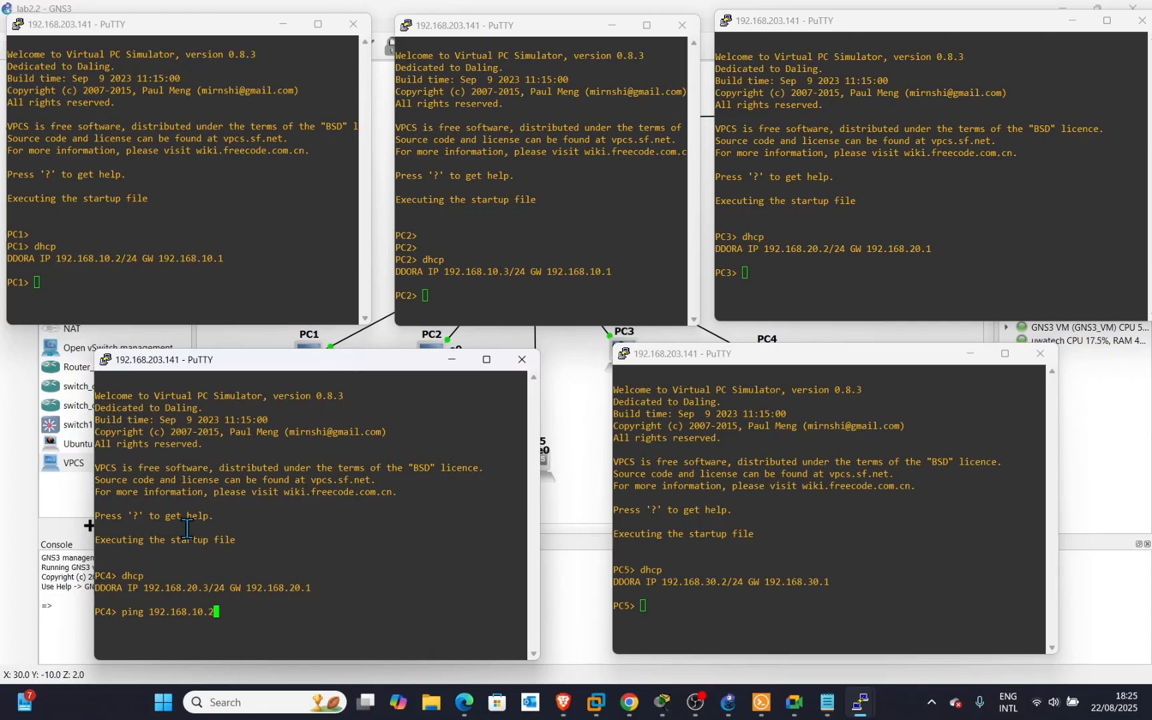
key(Return)
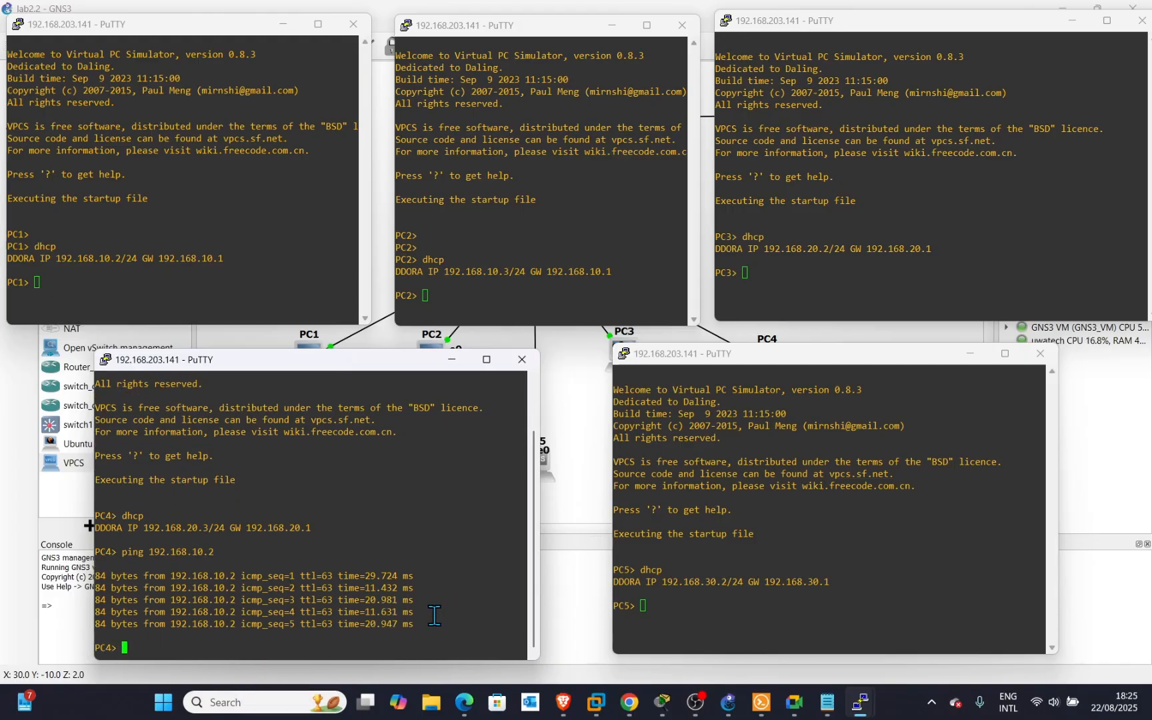
From PC2, ping 192.168.30.2, 8.8.8.8 and google.com, then return to the topology.
click(442, 292)
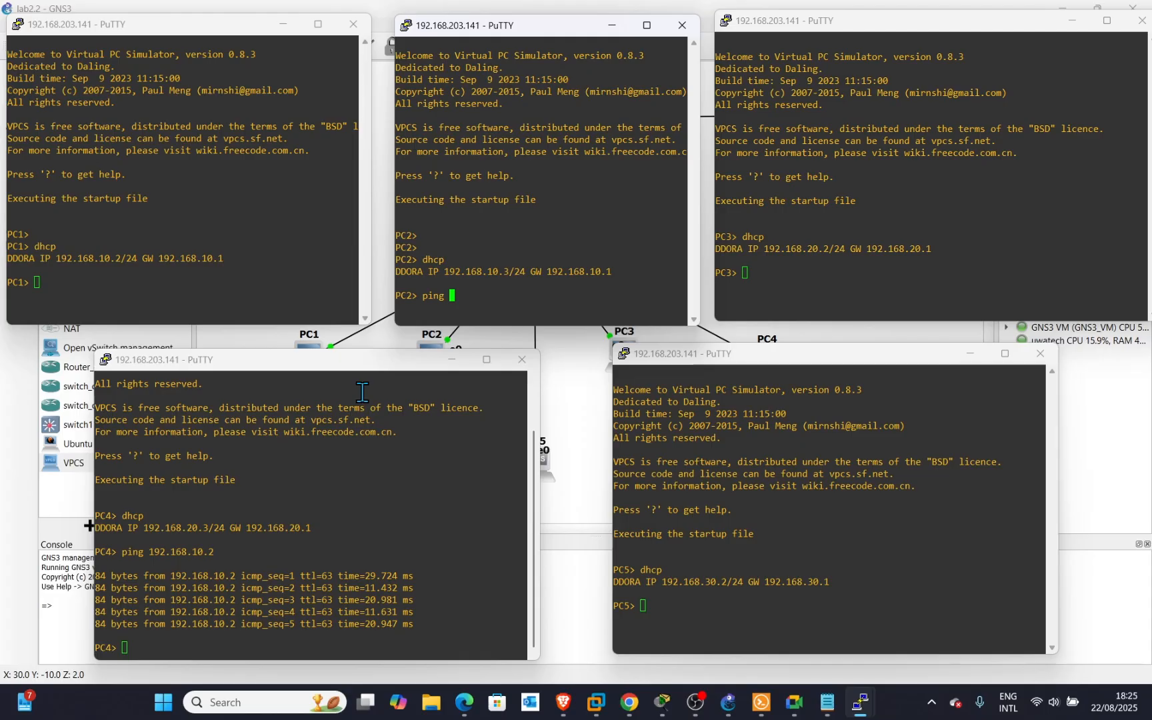
text(192.168)
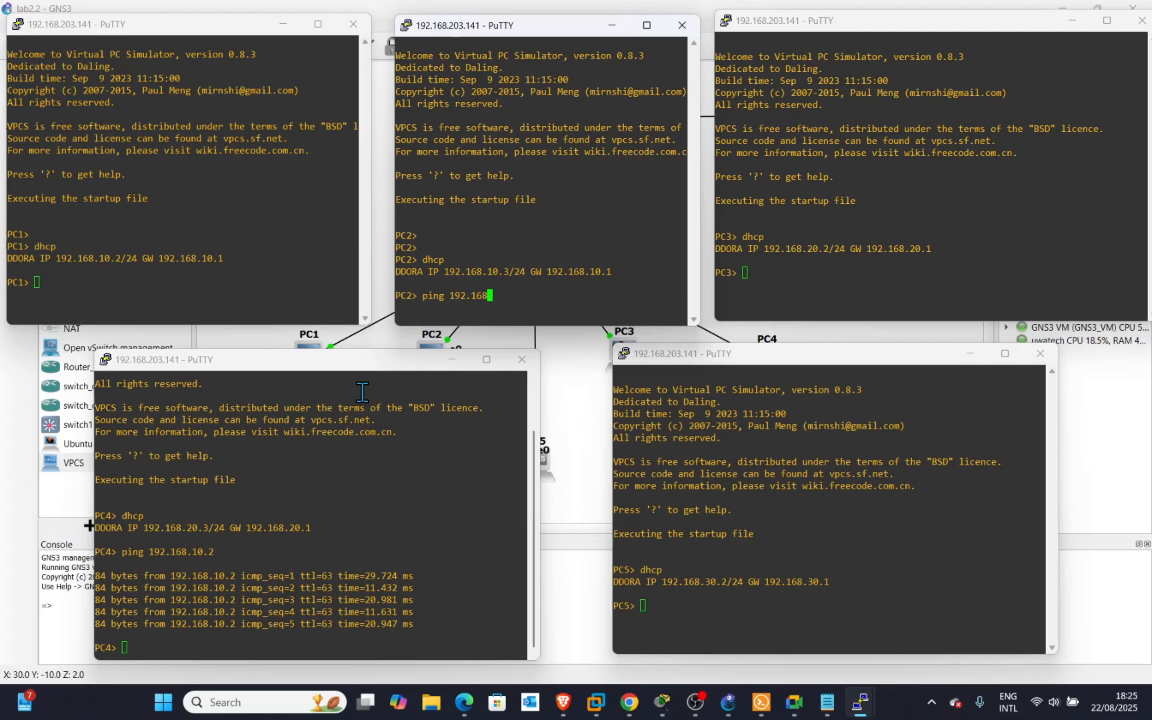
text(.30)
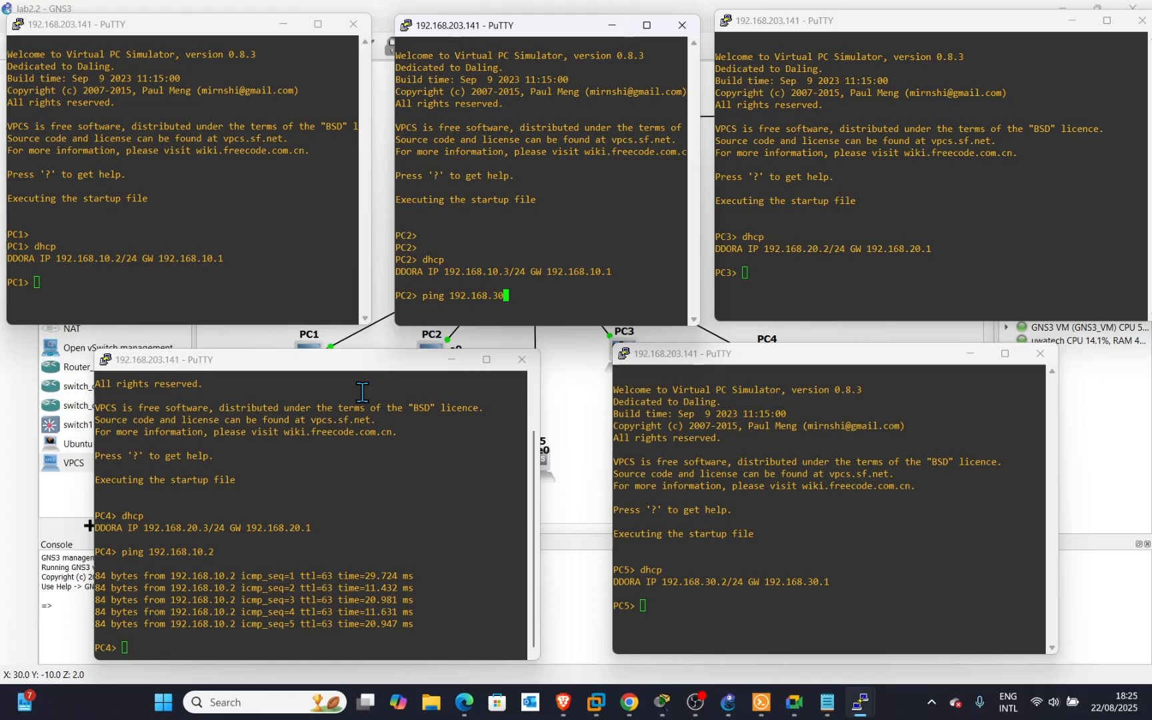
text(.2)
key(Return)
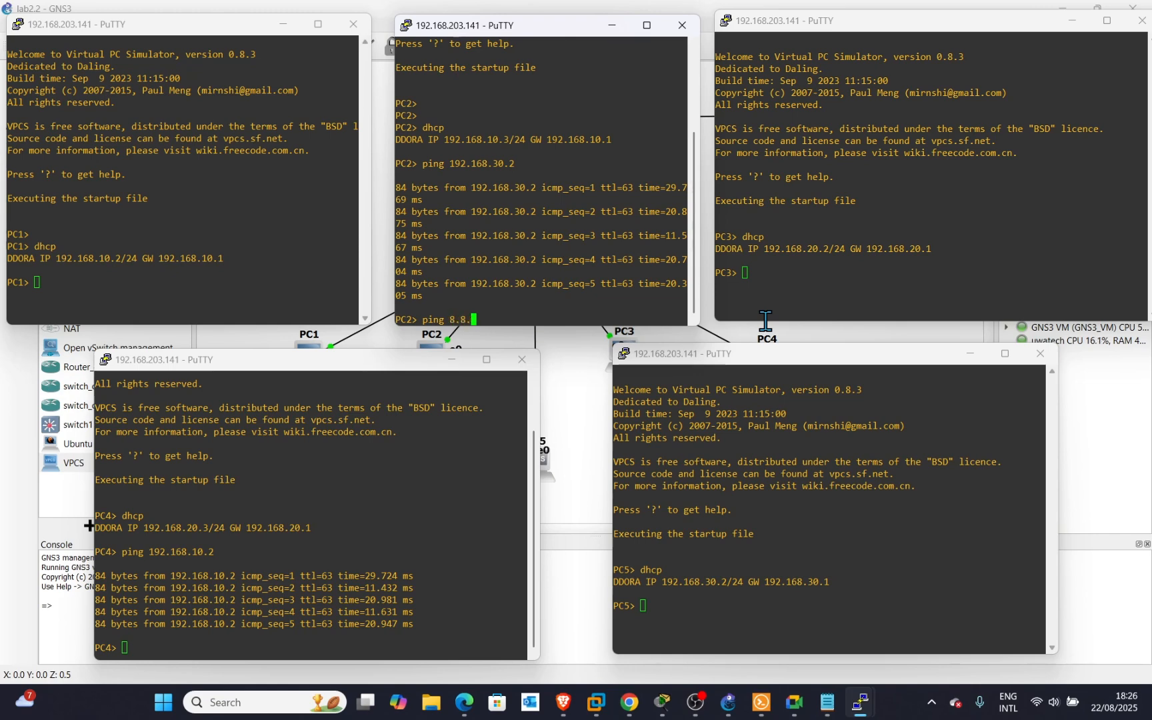
key(Return)
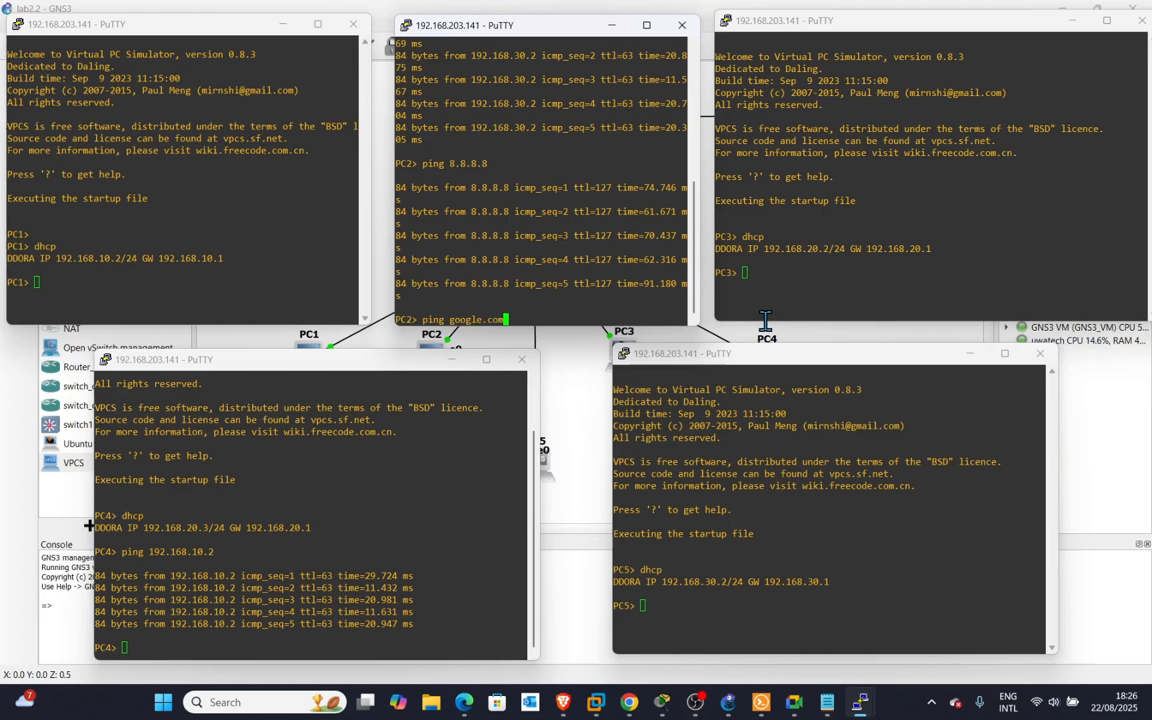
key(Return)
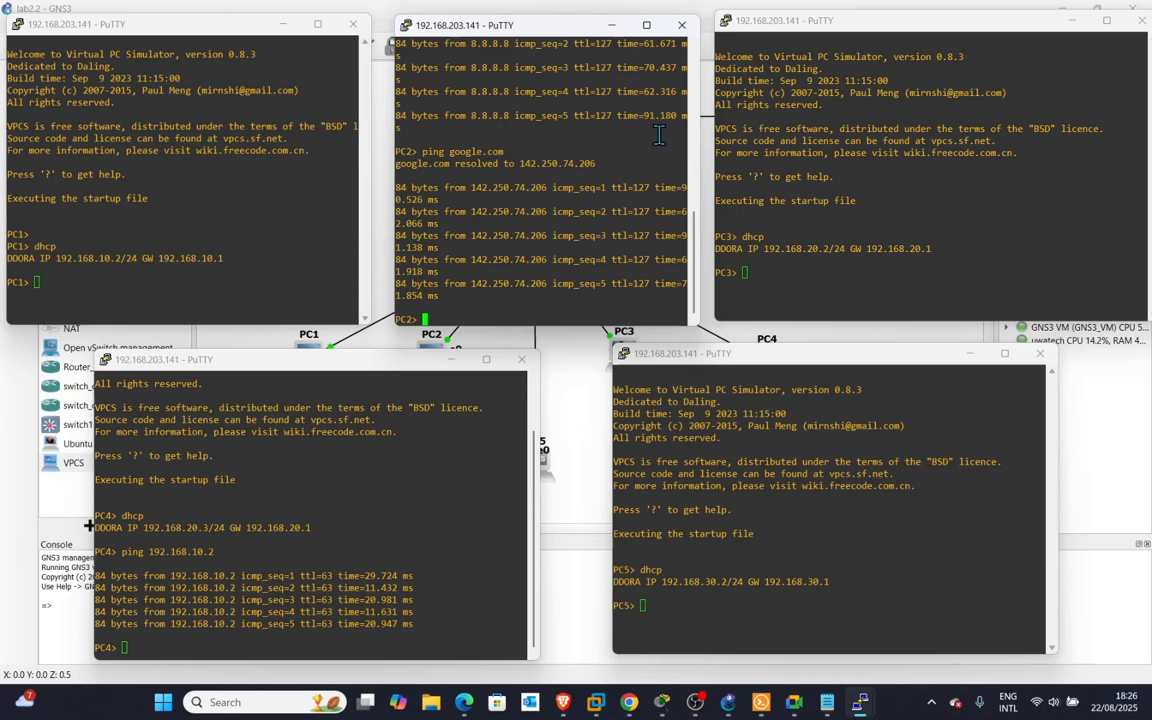
click(576, 401)
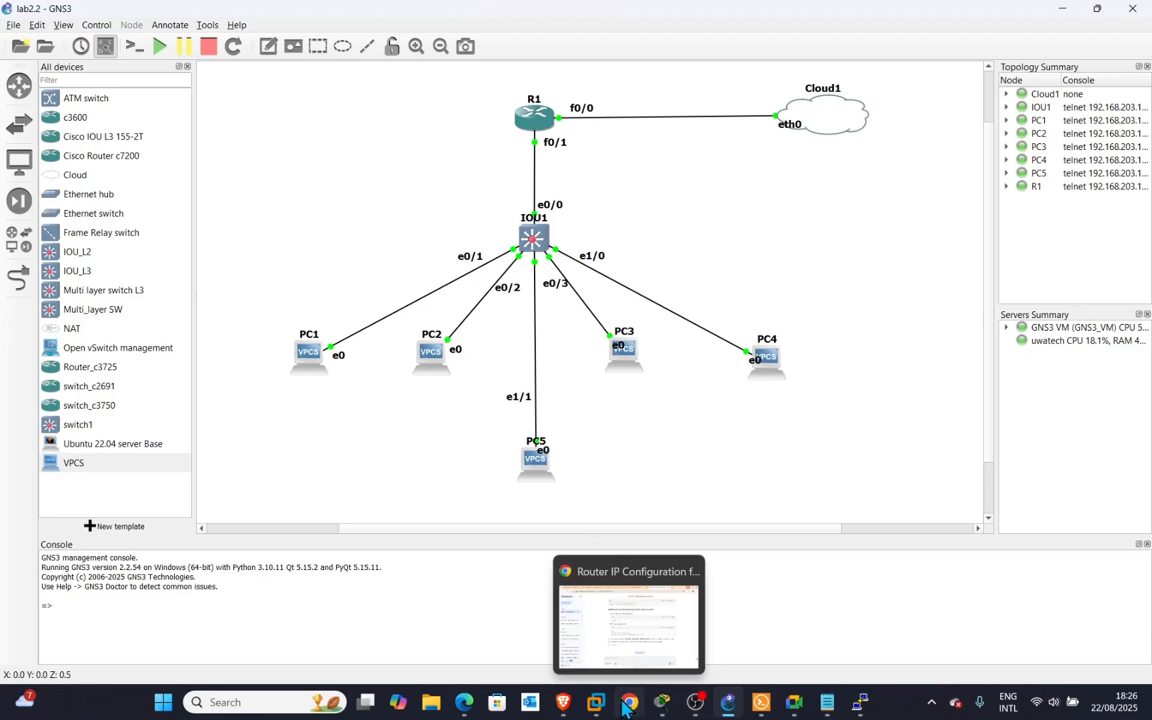
In Google Meet, stop presenting and turn the camera on before sharing again.
mouse_move(786, 709)
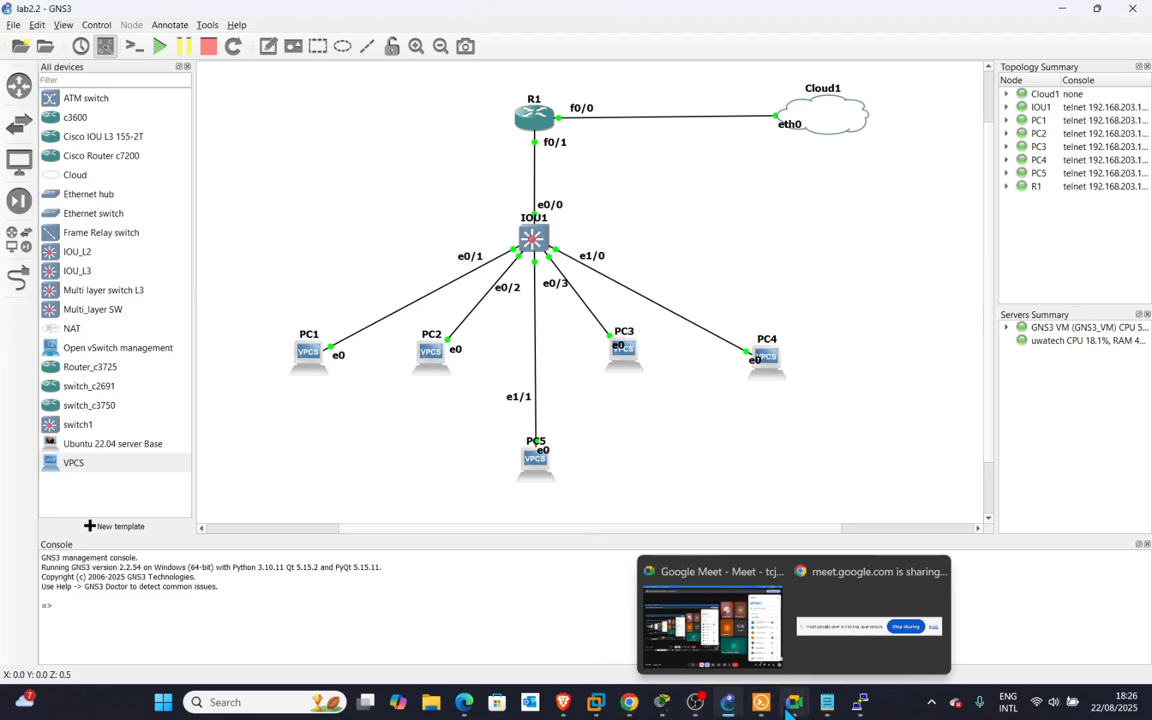
click(766, 644)
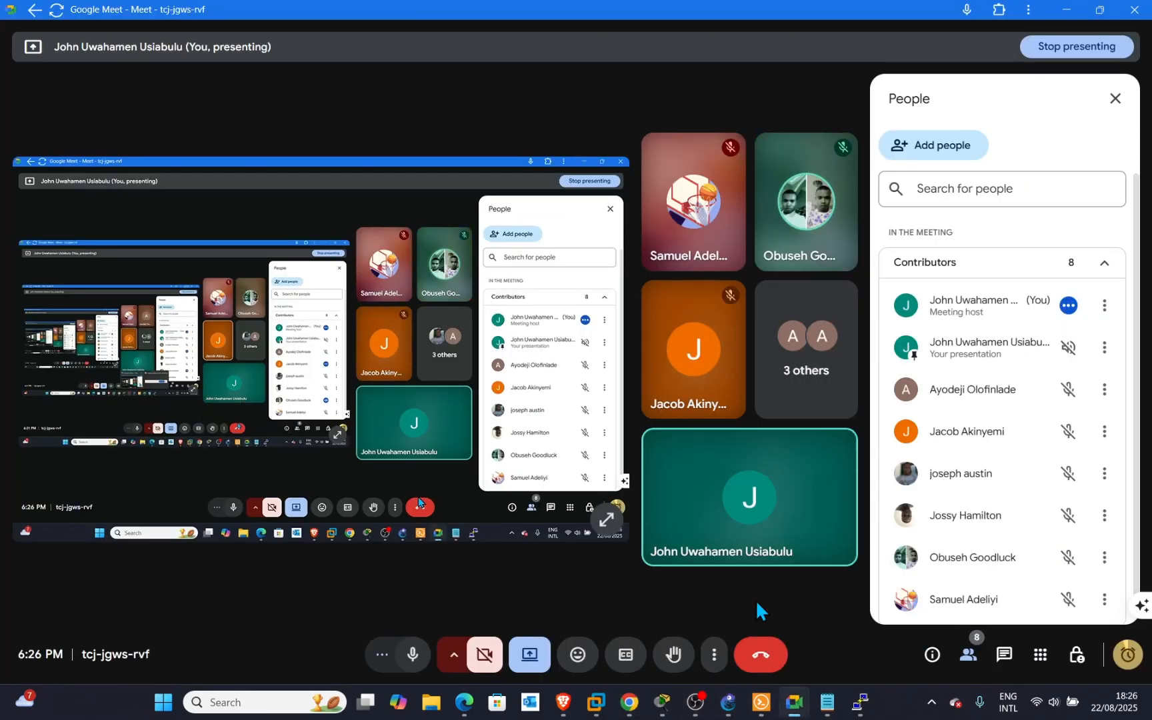
click(529, 660)
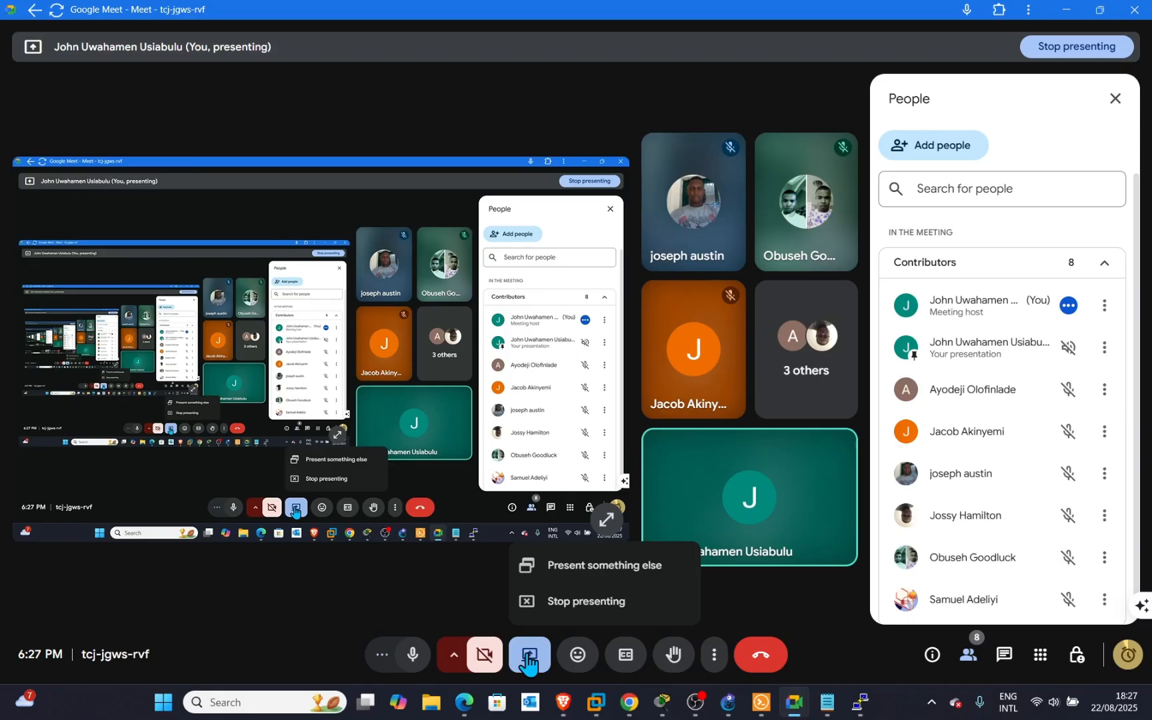
click(594, 608)
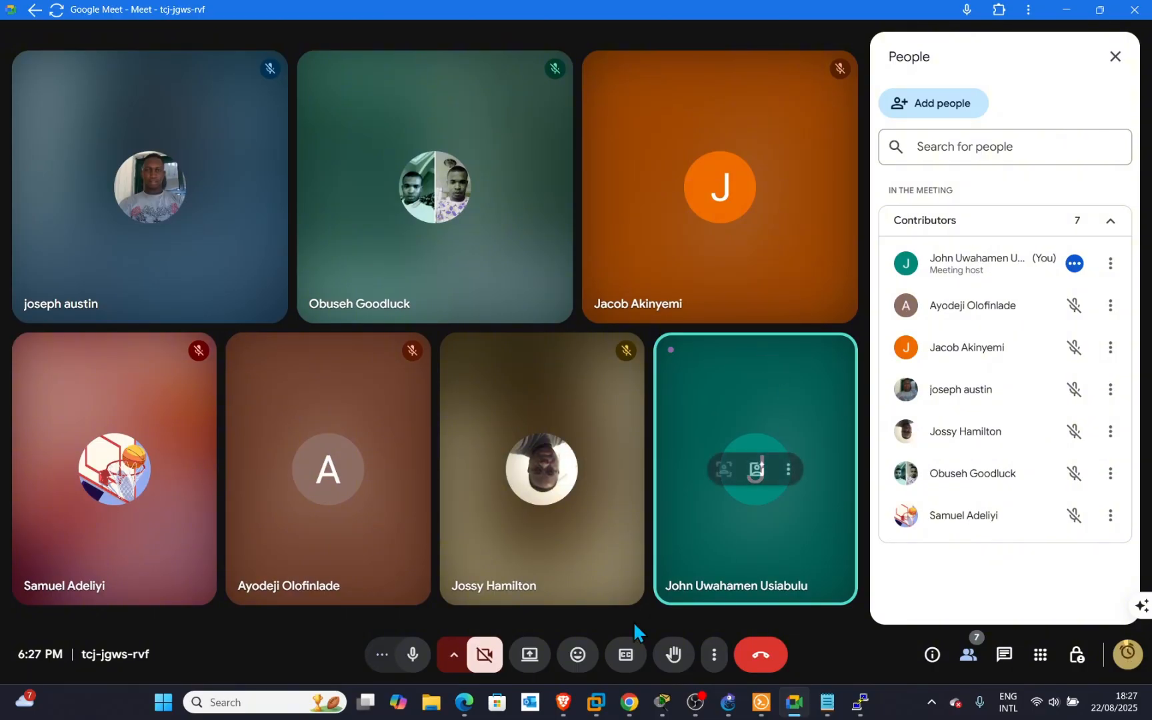
click(493, 660)
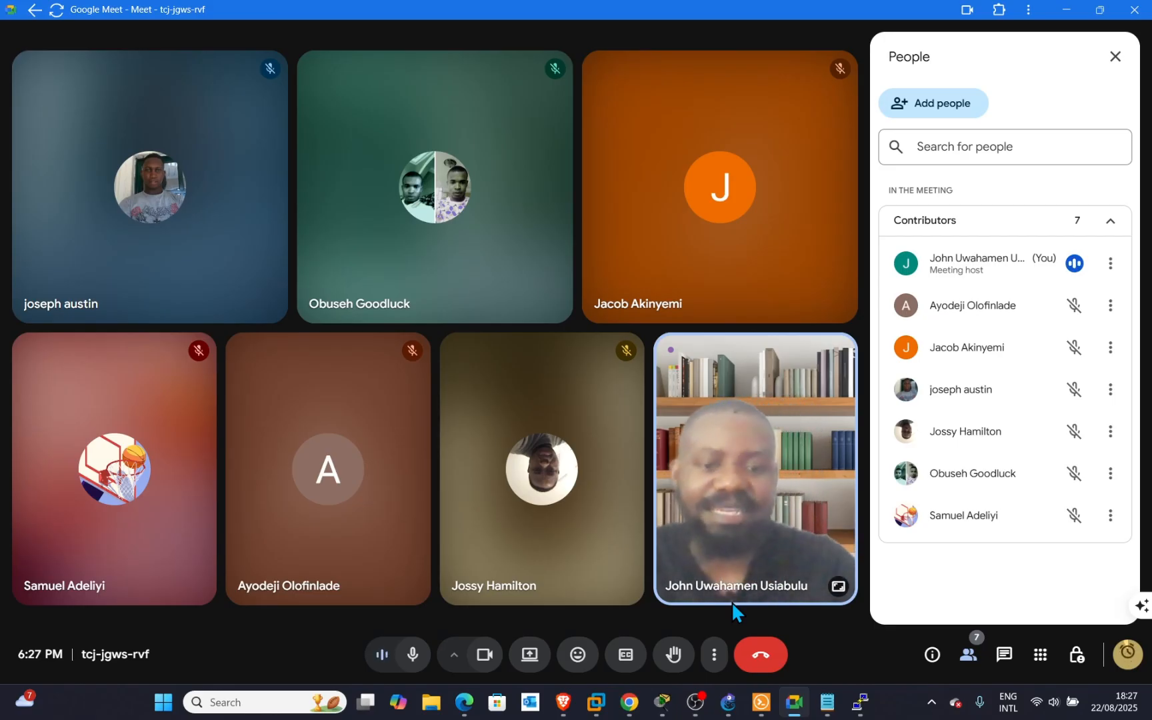
mouse_move(629, 706)
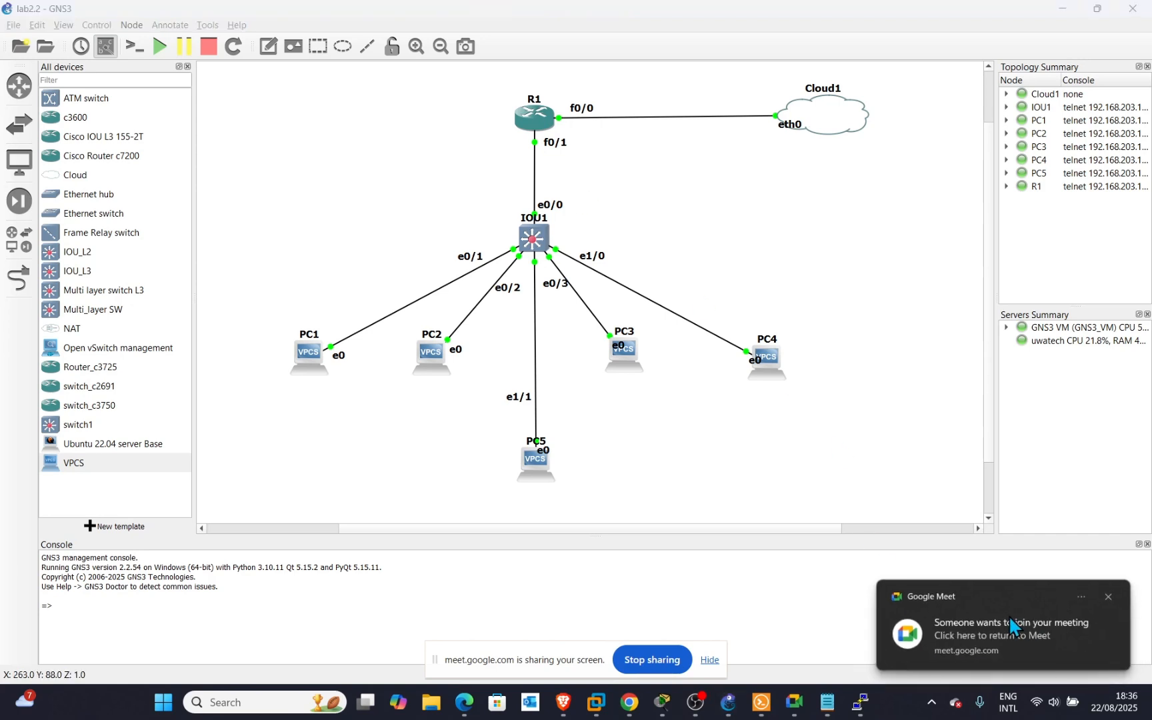
Admit the waiting participant in Google Meet and hide the meeting.
click(794, 702)
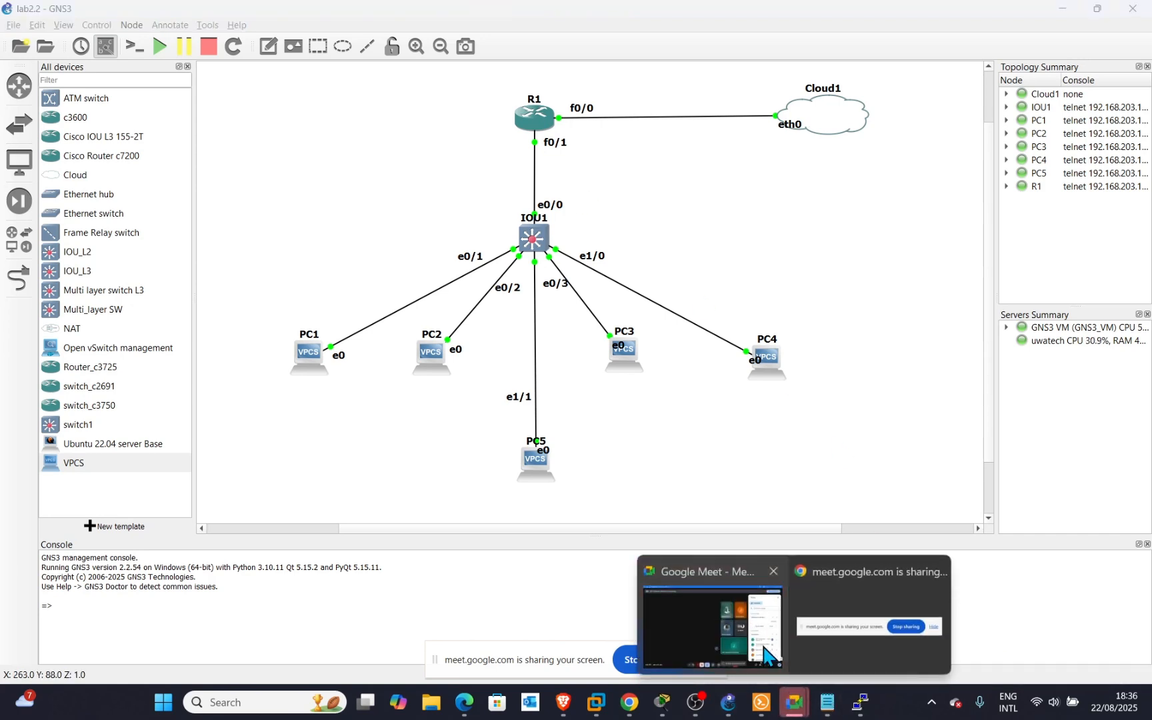
click(712, 643)
click(1072, 347)
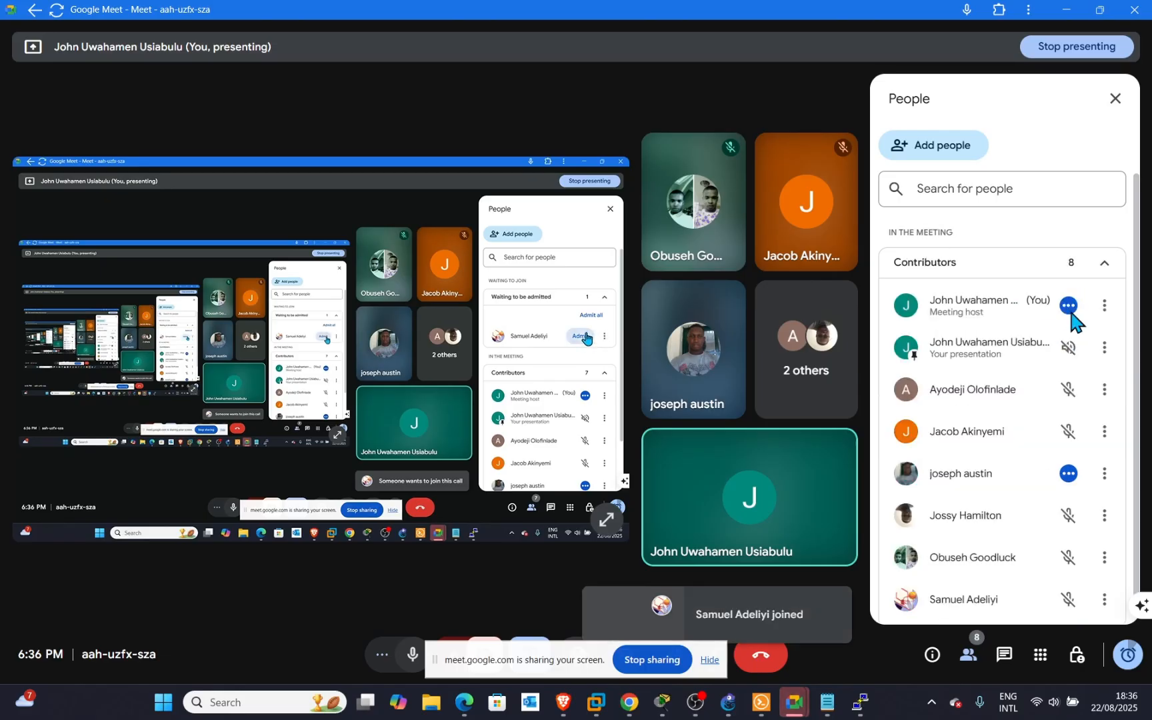
click(1065, 10)
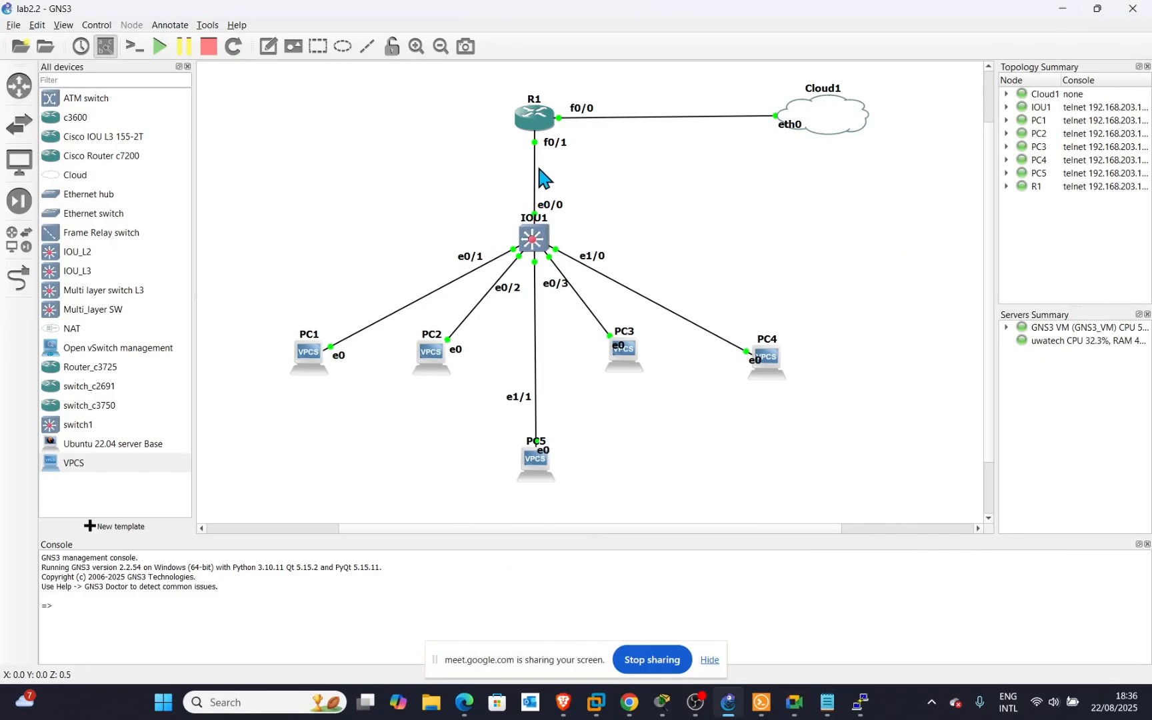
Start a packet capture on the R1–IOU1 link.
right_click(534, 181)
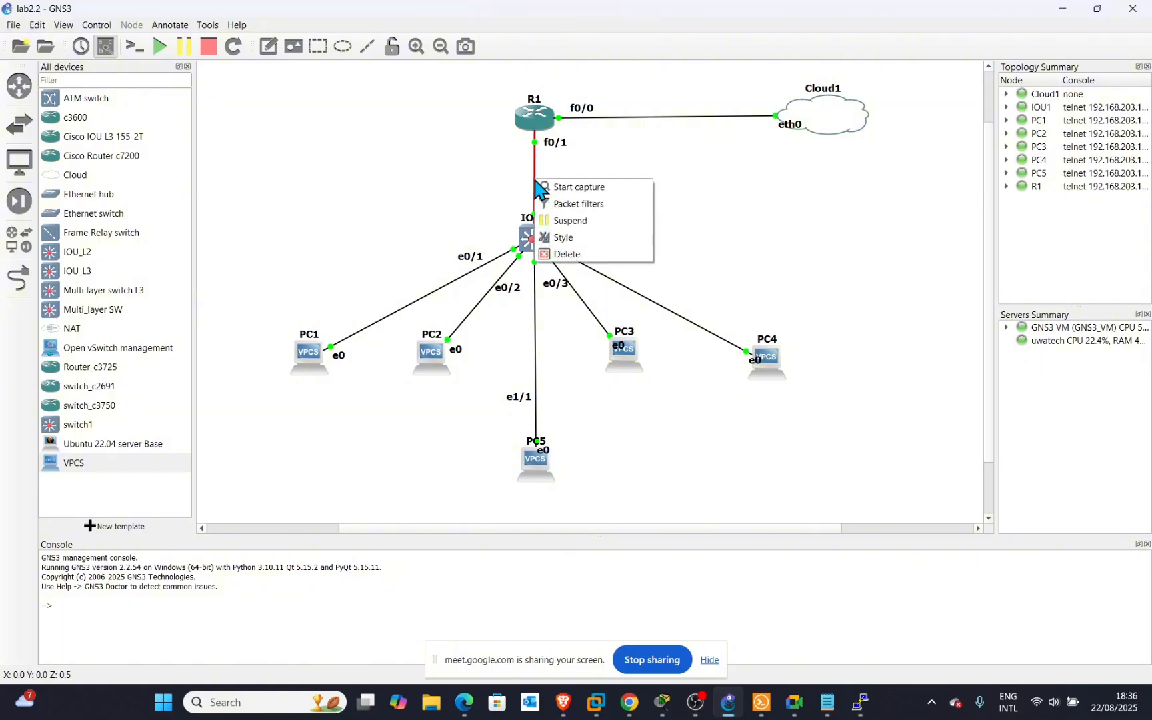
click(553, 187)
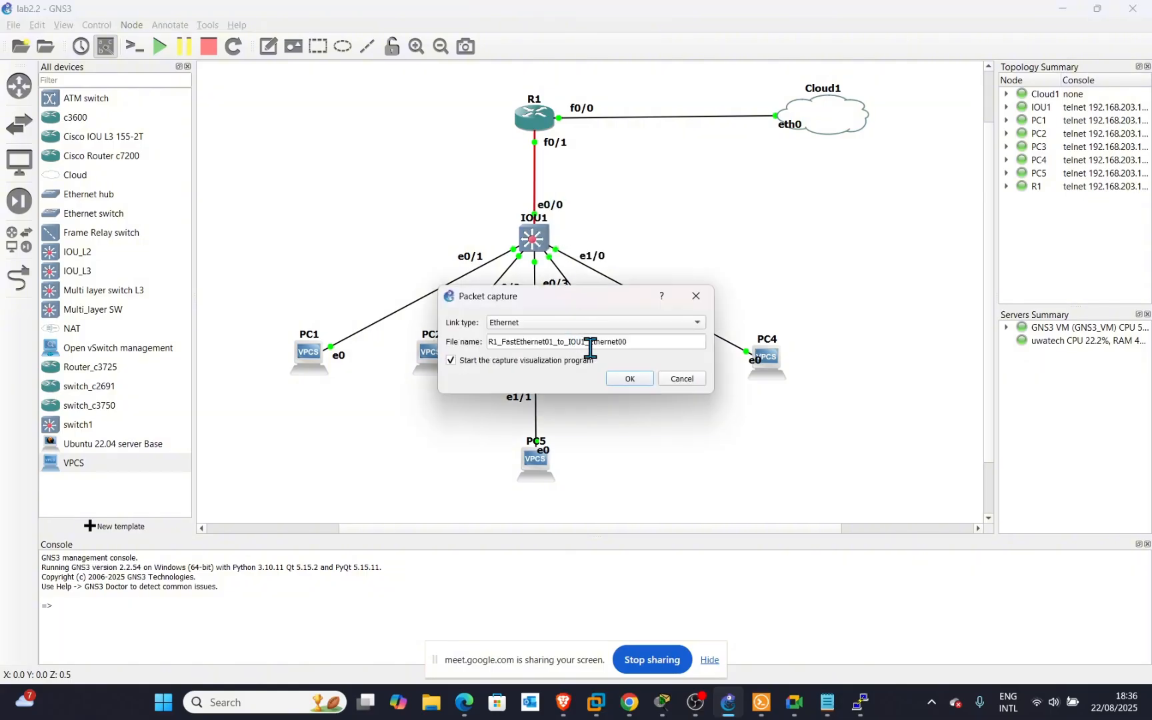
click(624, 378)
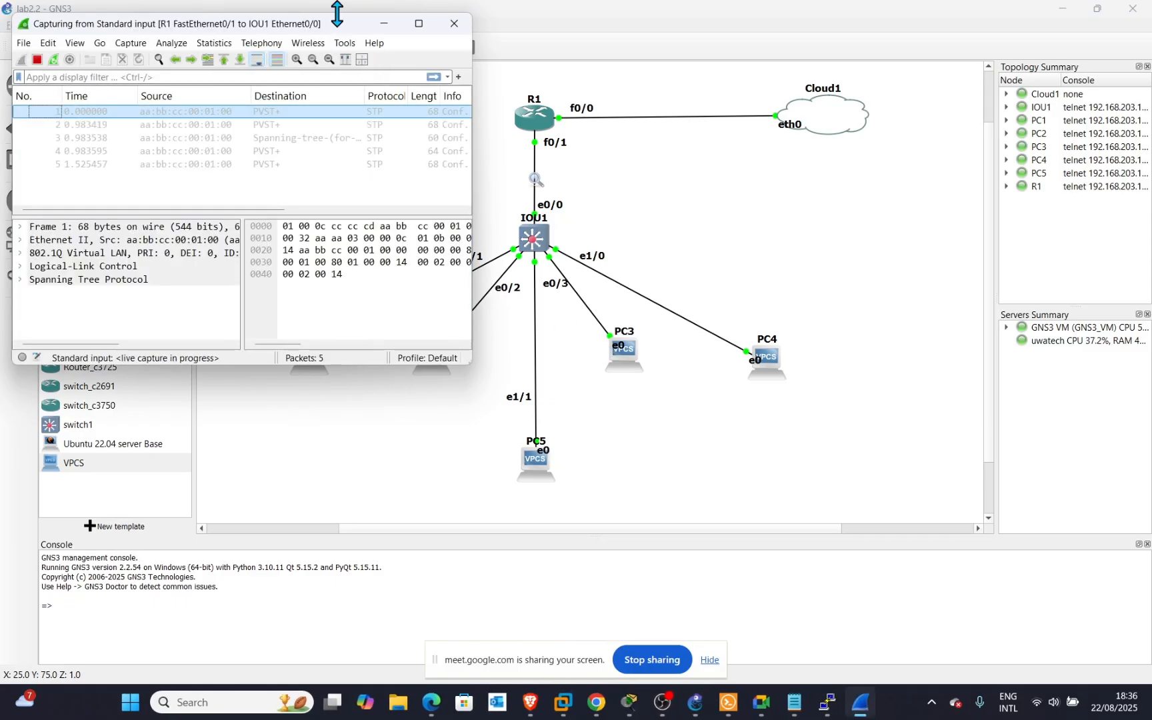
Reposition the Wireshark window while the capture grows to 154 packets with OSPF Hellos.
drag(339, 31, 358, 101)
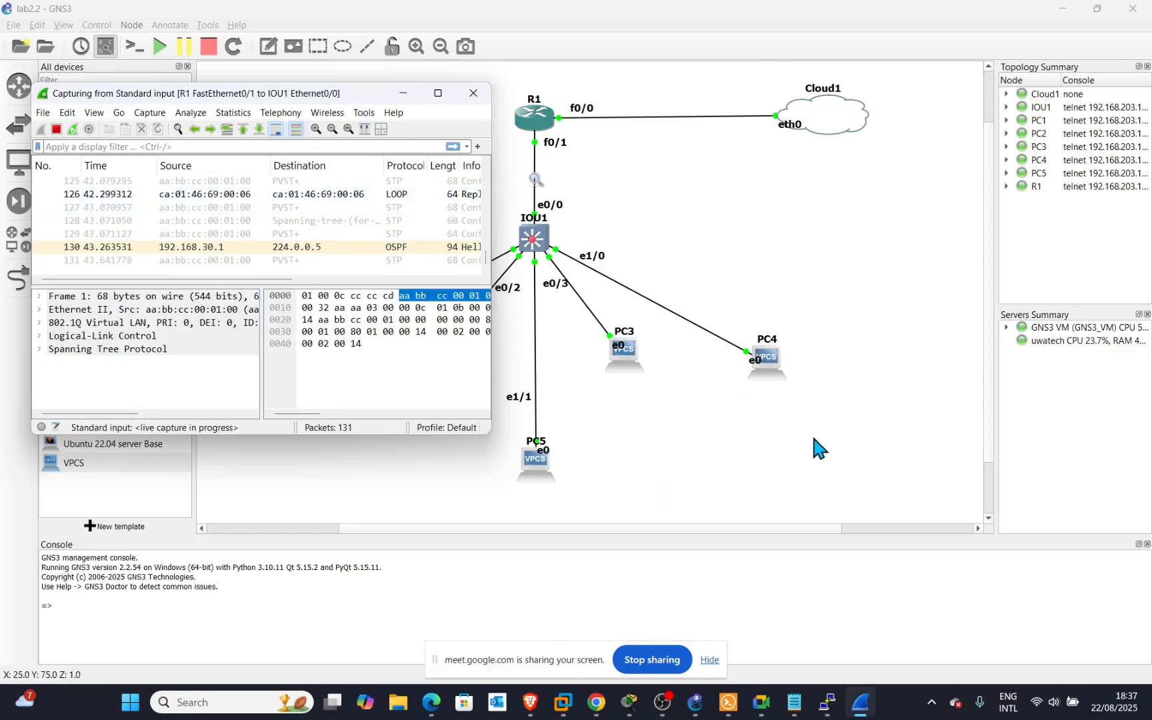
mouse_move(856, 714)
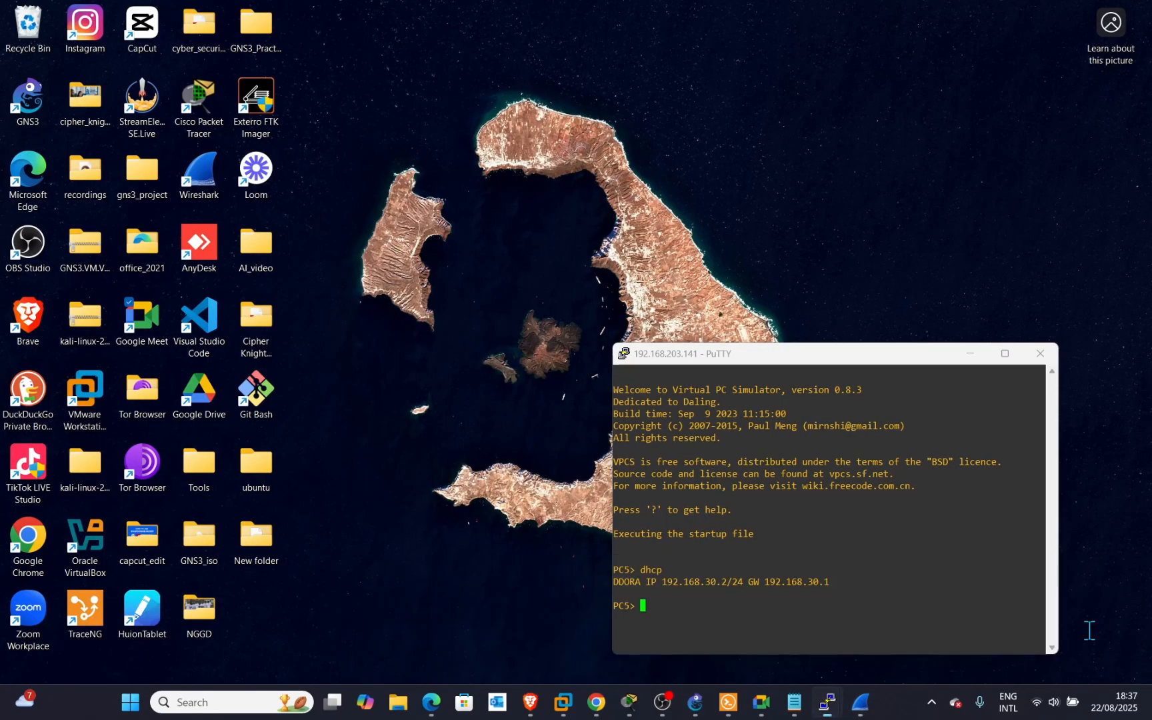
Ping google.com (142.250.74.206) twice from PC5 and select ICMP echo packet 264 in Wireshark.
click(1019, 633)
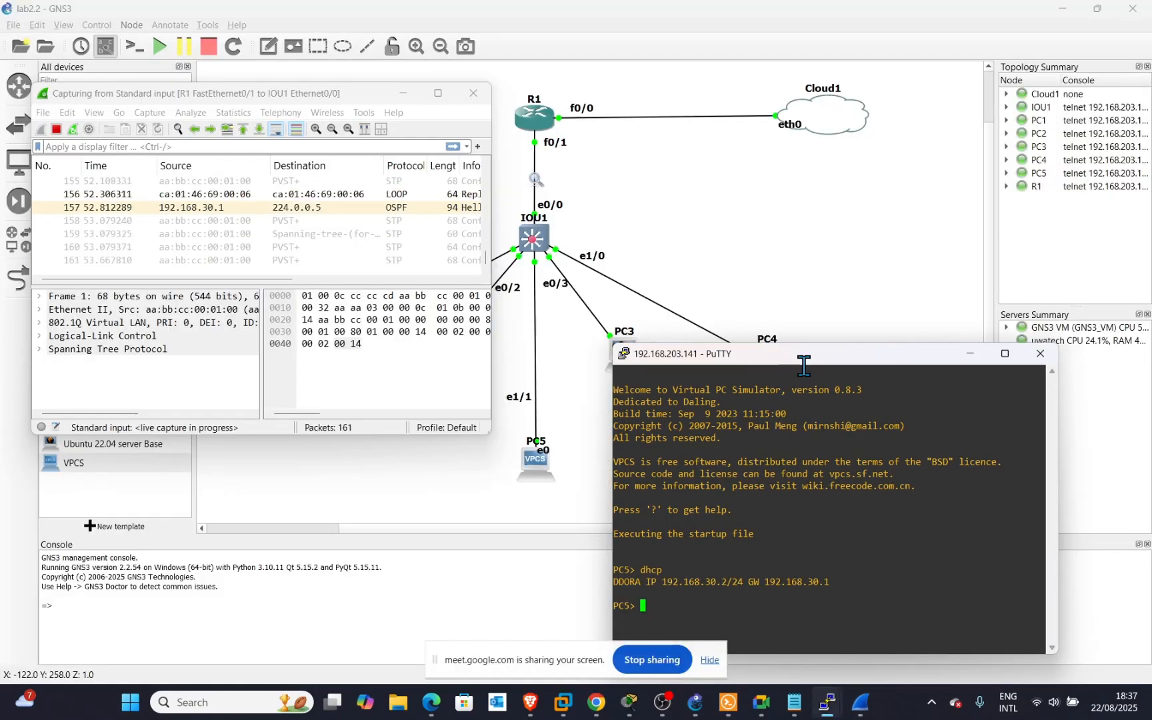
drag(804, 365, 783, 181)
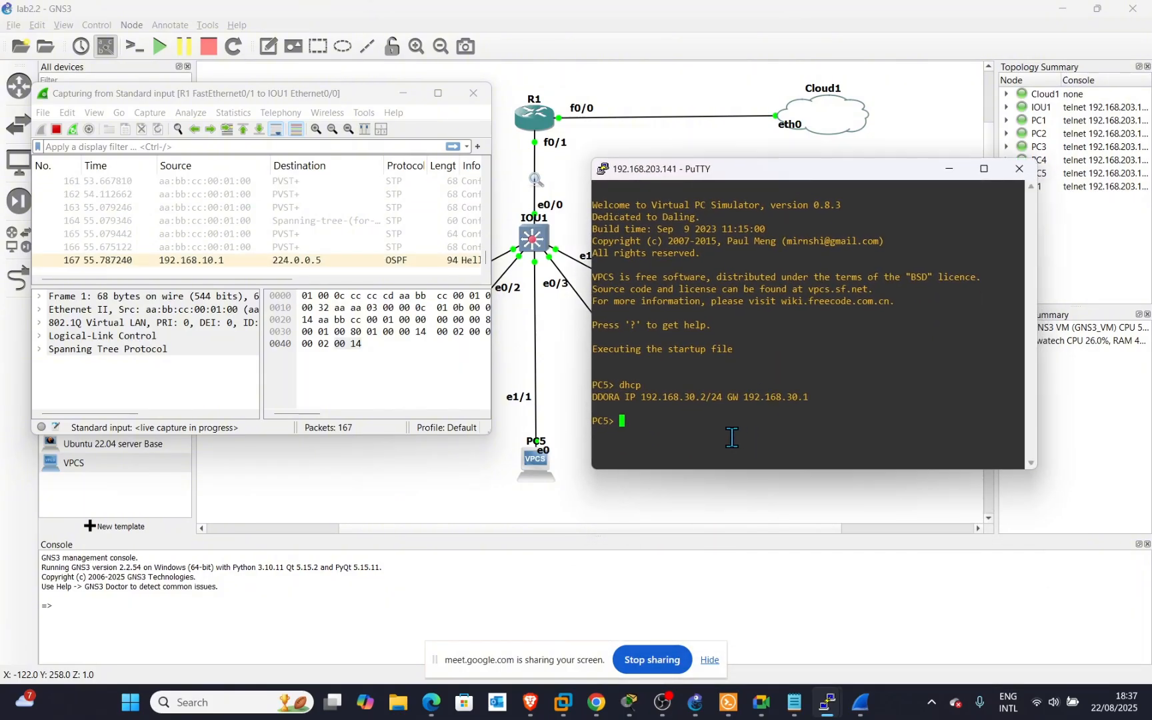
text(pin)
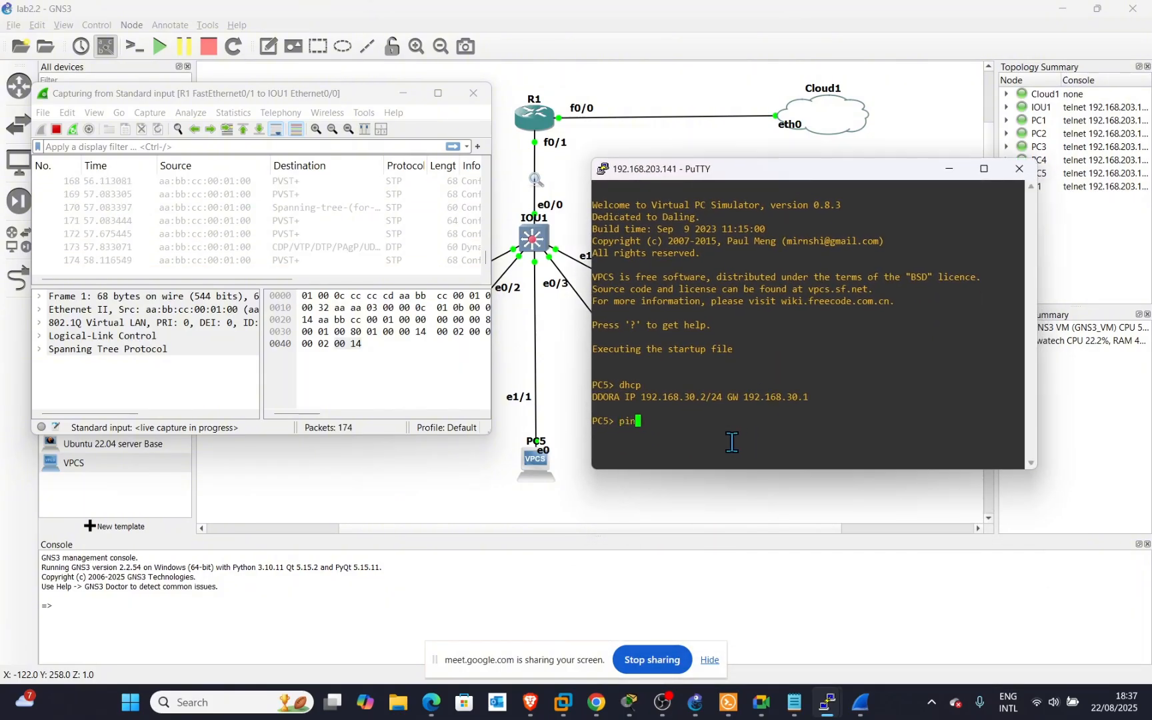
text(g goo)
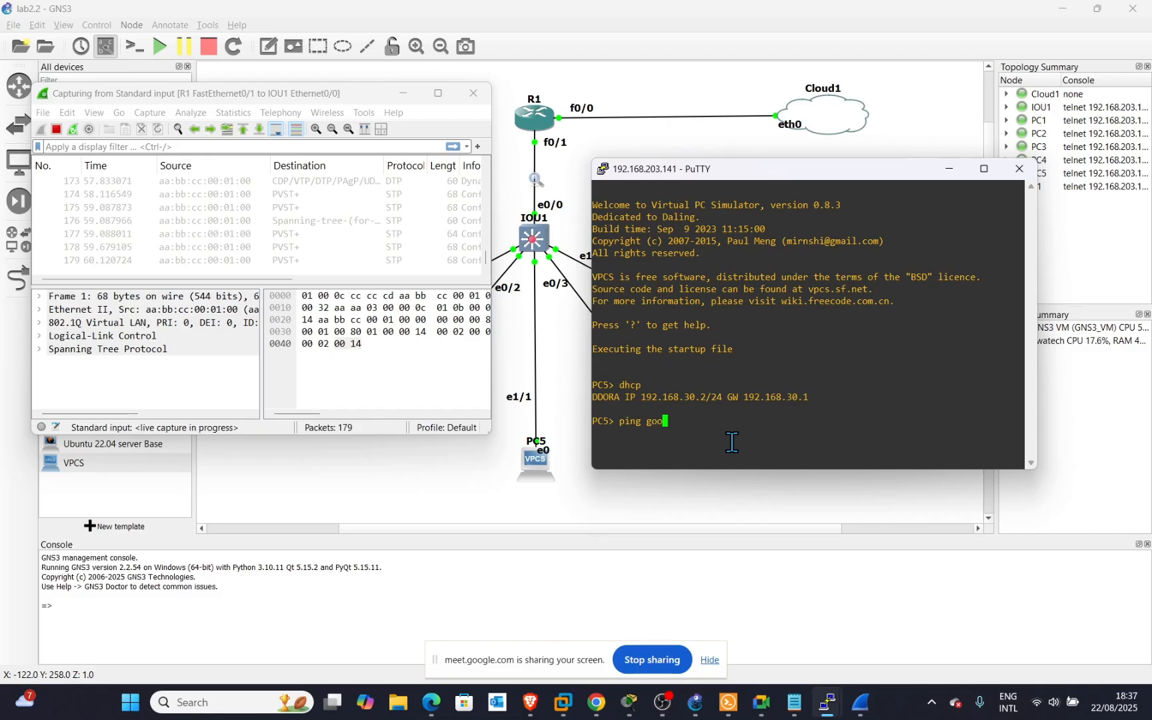
text(gle)
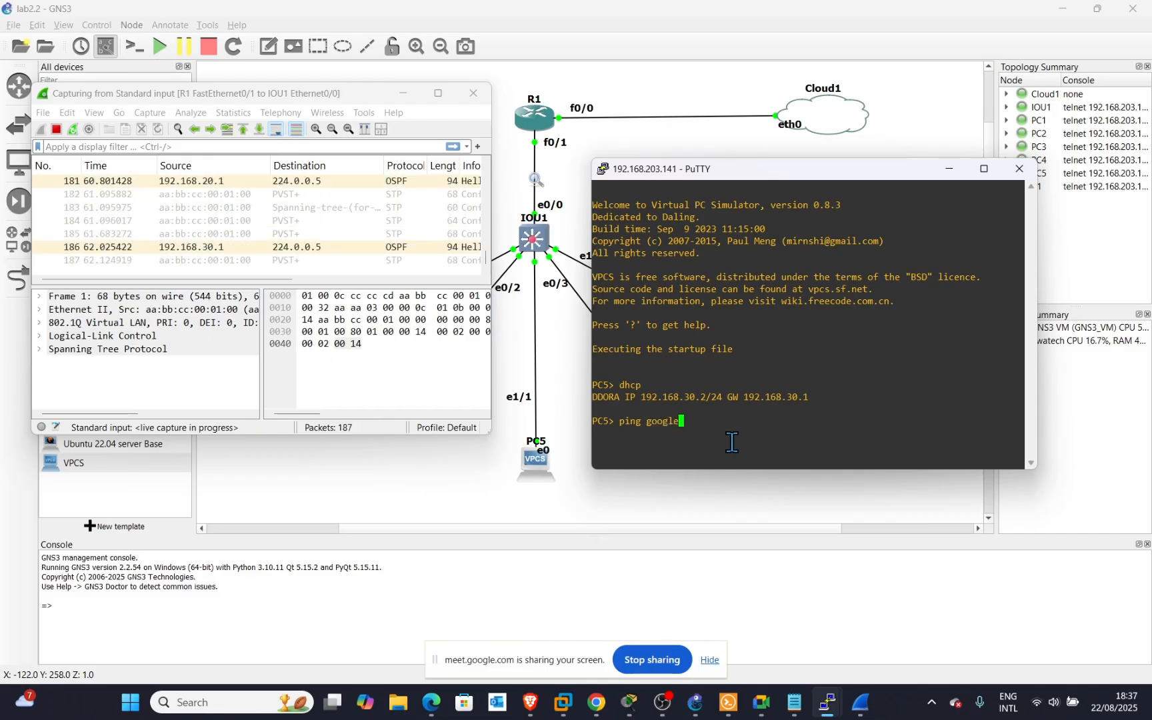
text(.com)
key(Return)
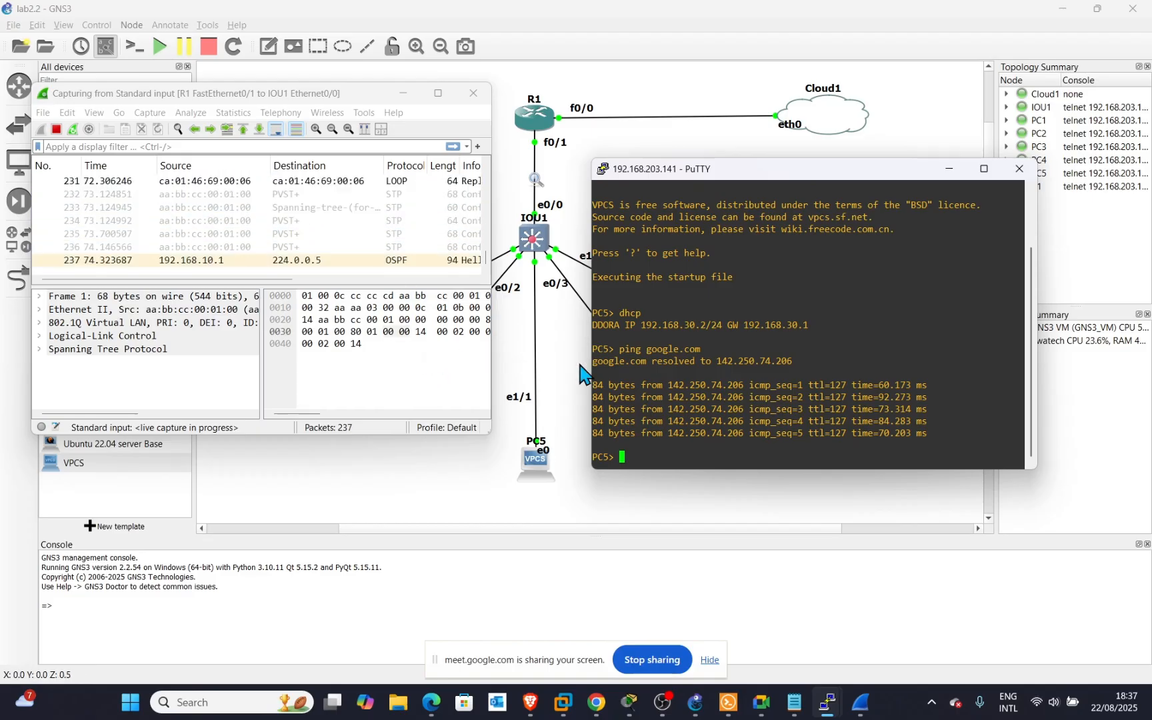
key(Up)
key(Return)
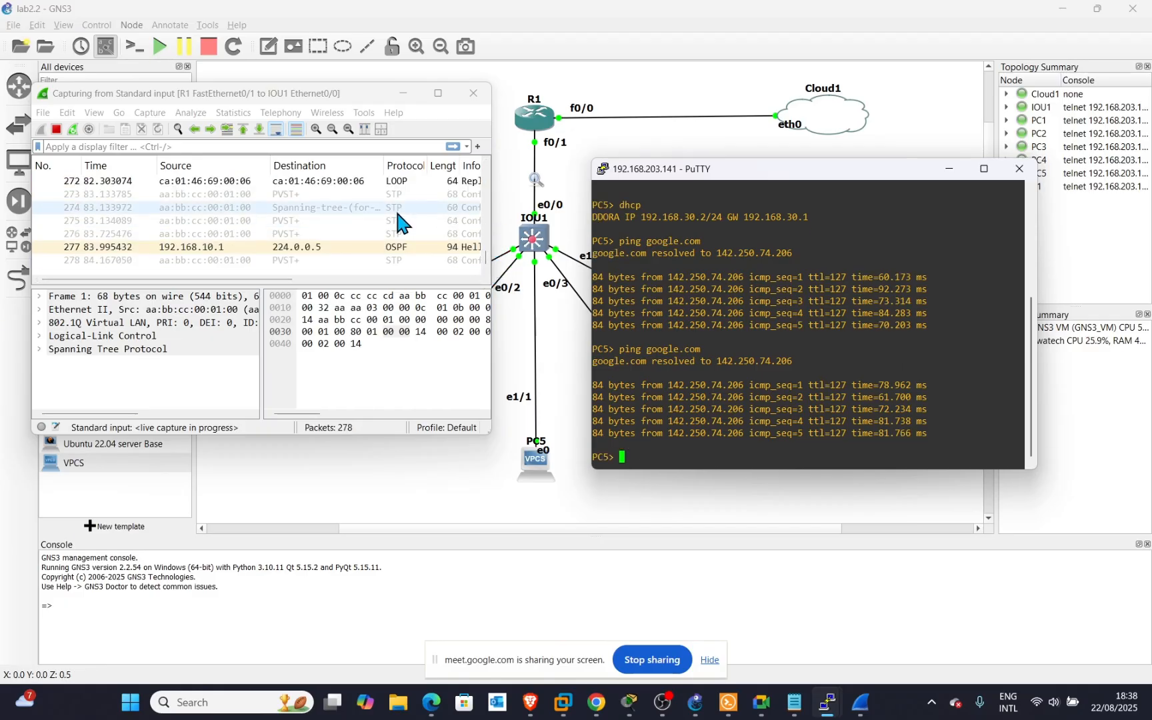
scroll(397, 214, up, 3)
click(395, 195)
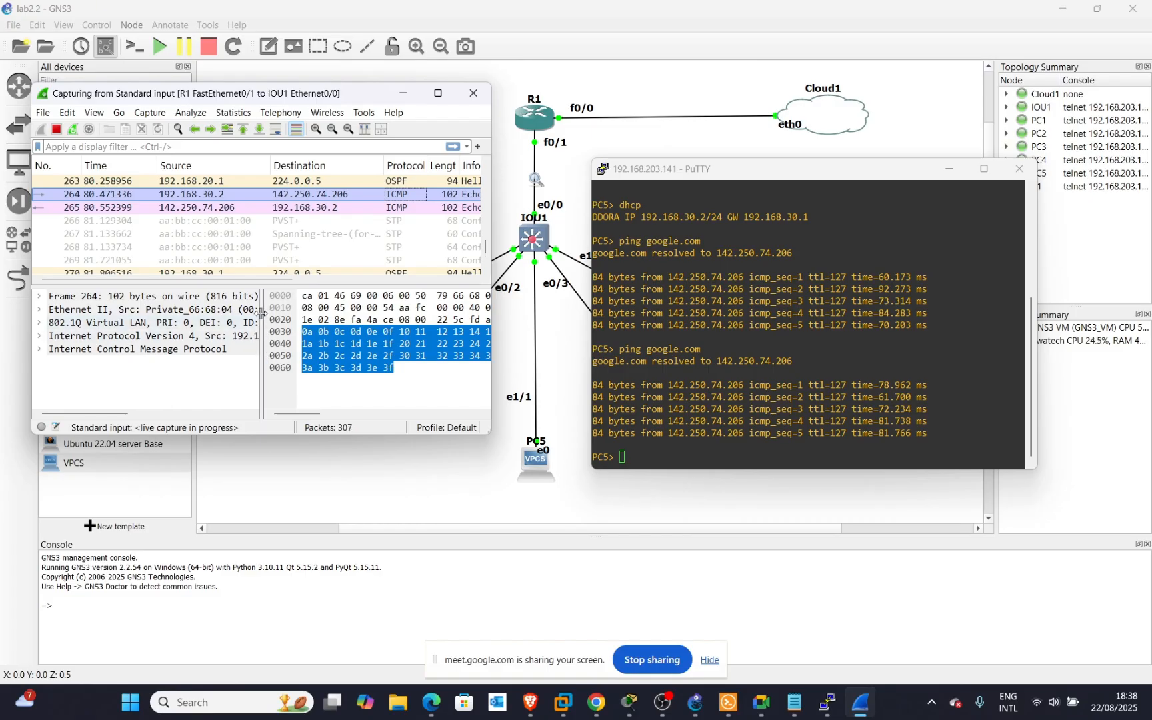
Widen Wireshark's packet details pane and highlight the .2 ending of PC5's 192.168.30.2 address.
drag(260, 314, 425, 331)
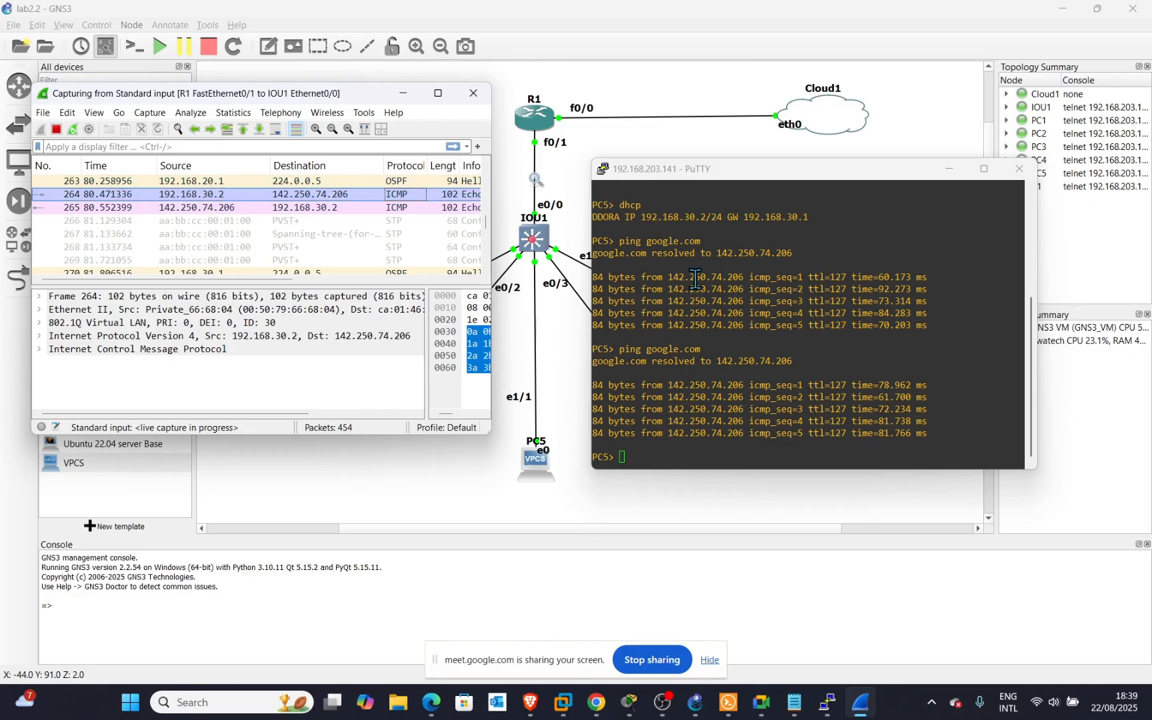
drag(705, 217, 694, 220)
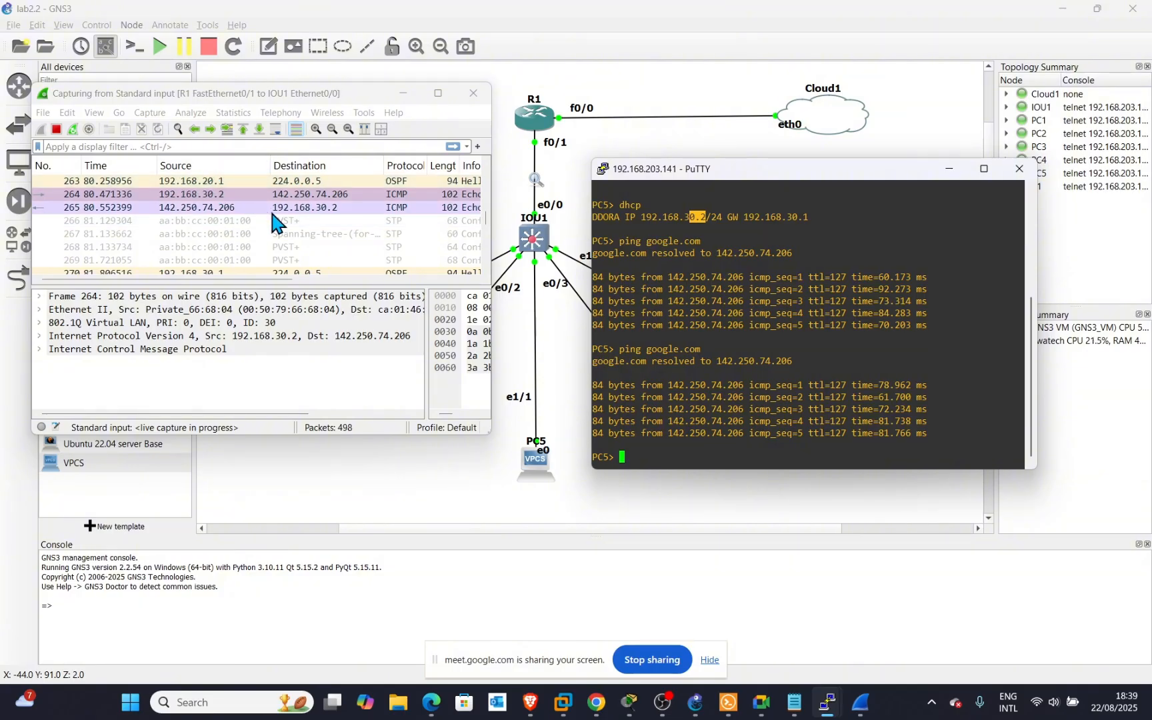
Ping facebook.com (57.144.238.1) from PC5's console.
scroll(269, 207, down, 1)
scroll(271, 214, down, 7)
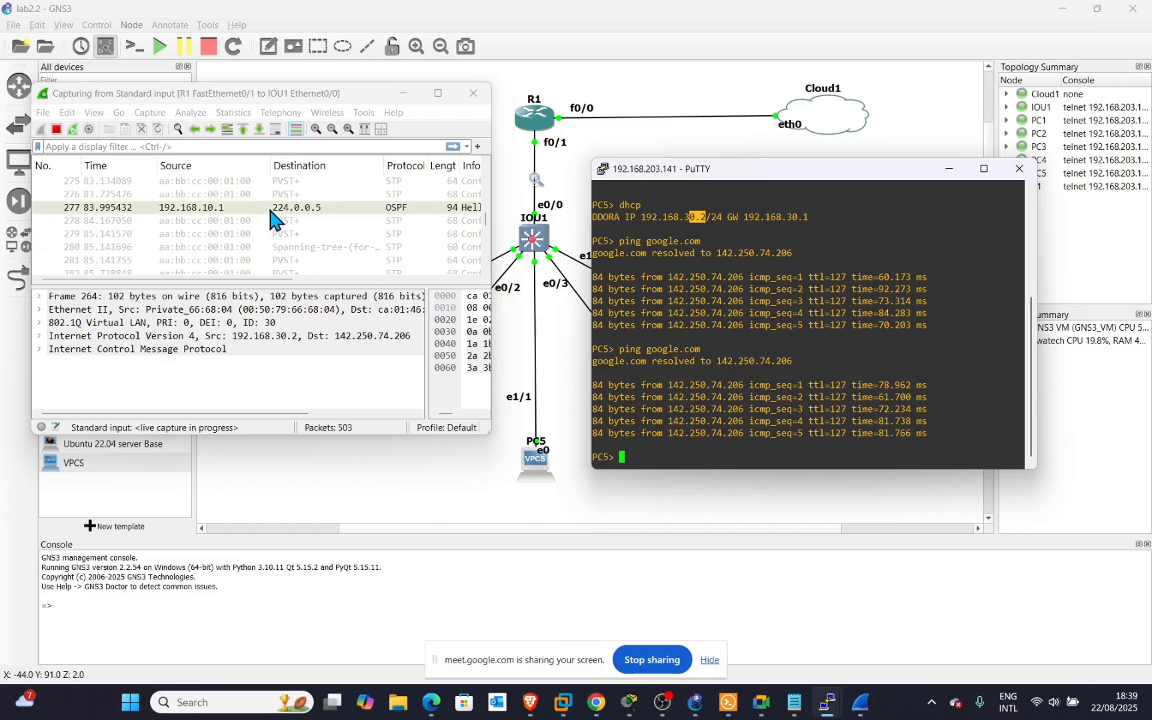
scroll(269, 214, down, 5)
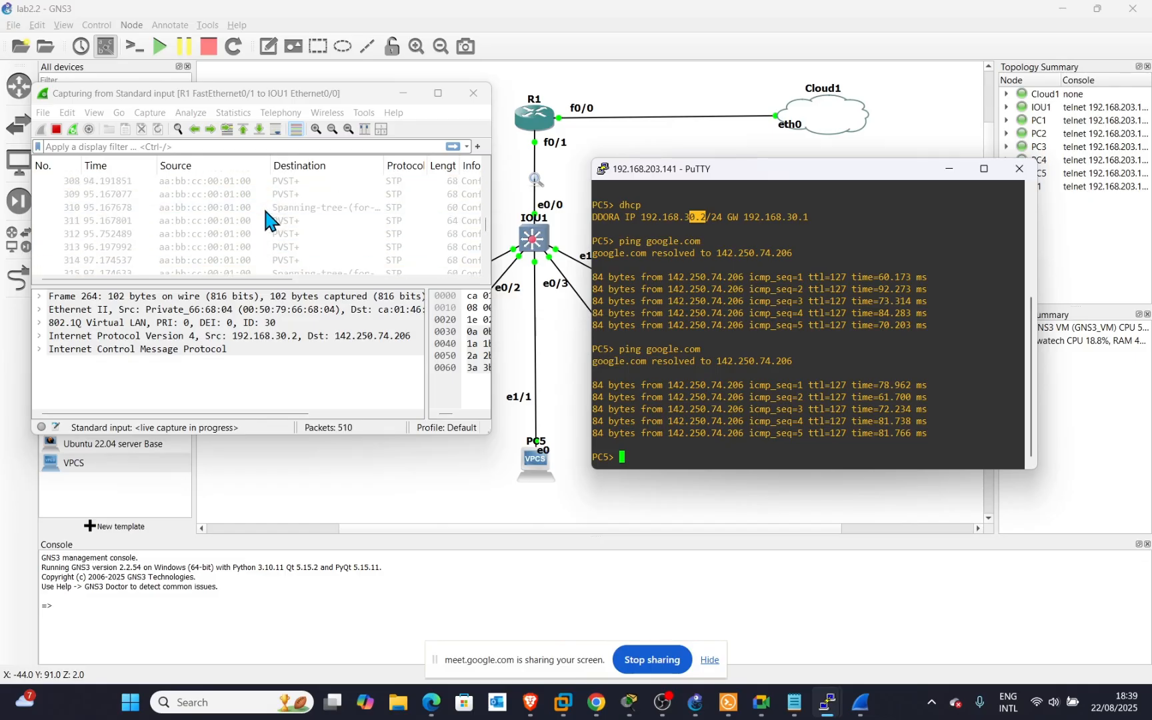
scroll(265, 219, up, 2)
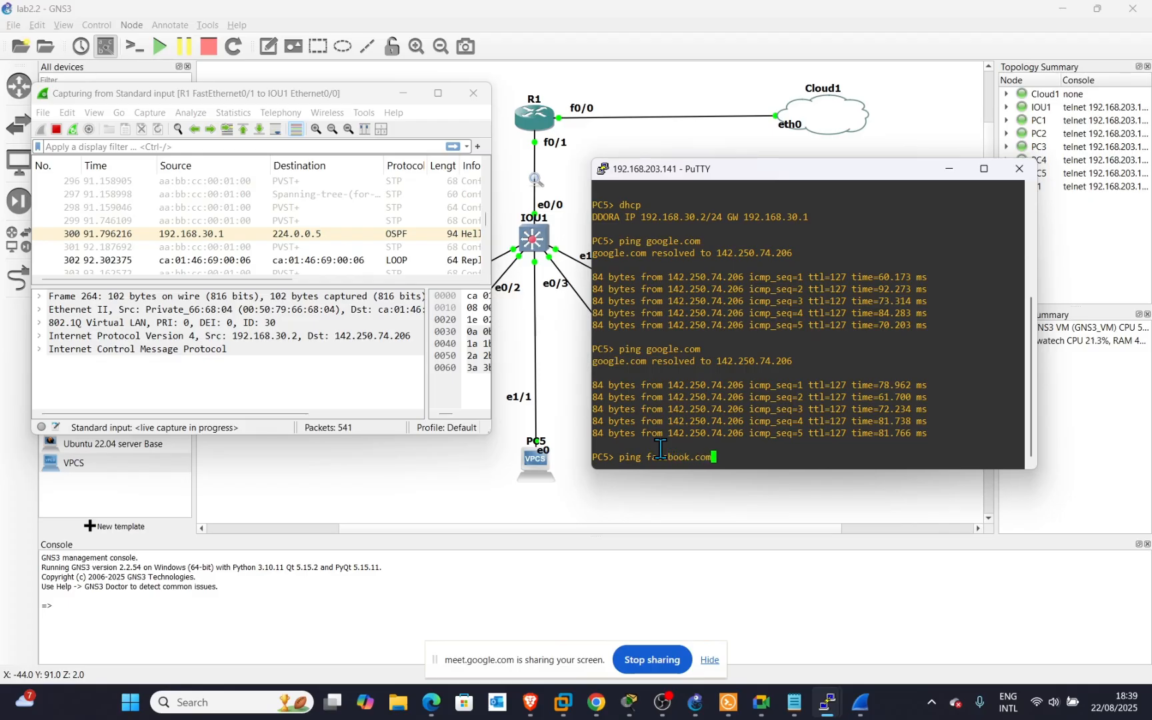
key(Return)
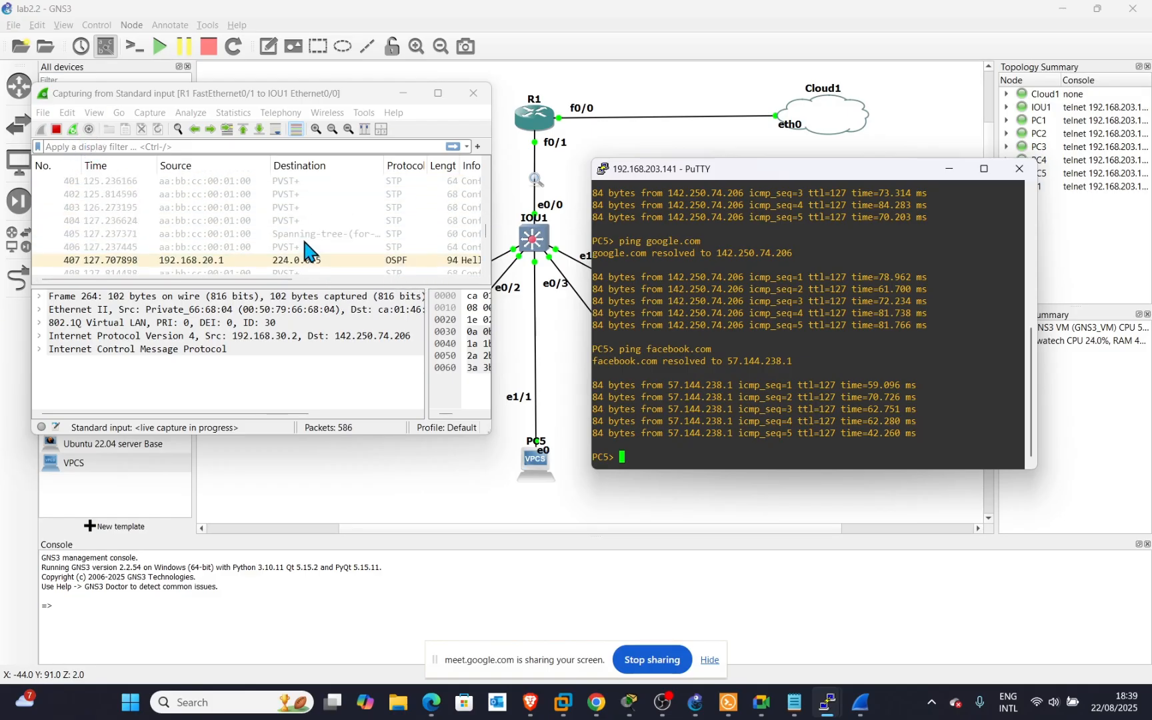
Widen the Wireshark window to show the Info column with echo request and reply packets.
scroll(283, 237, down, 20)
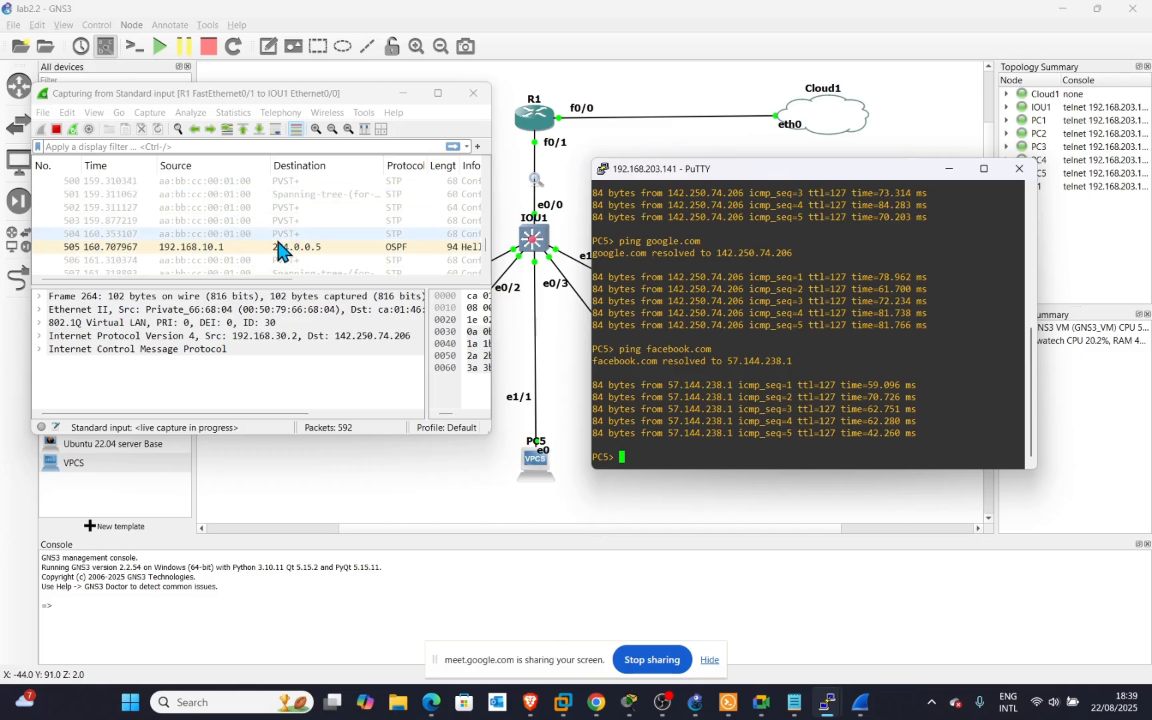
scroll(270, 239, up, 3)
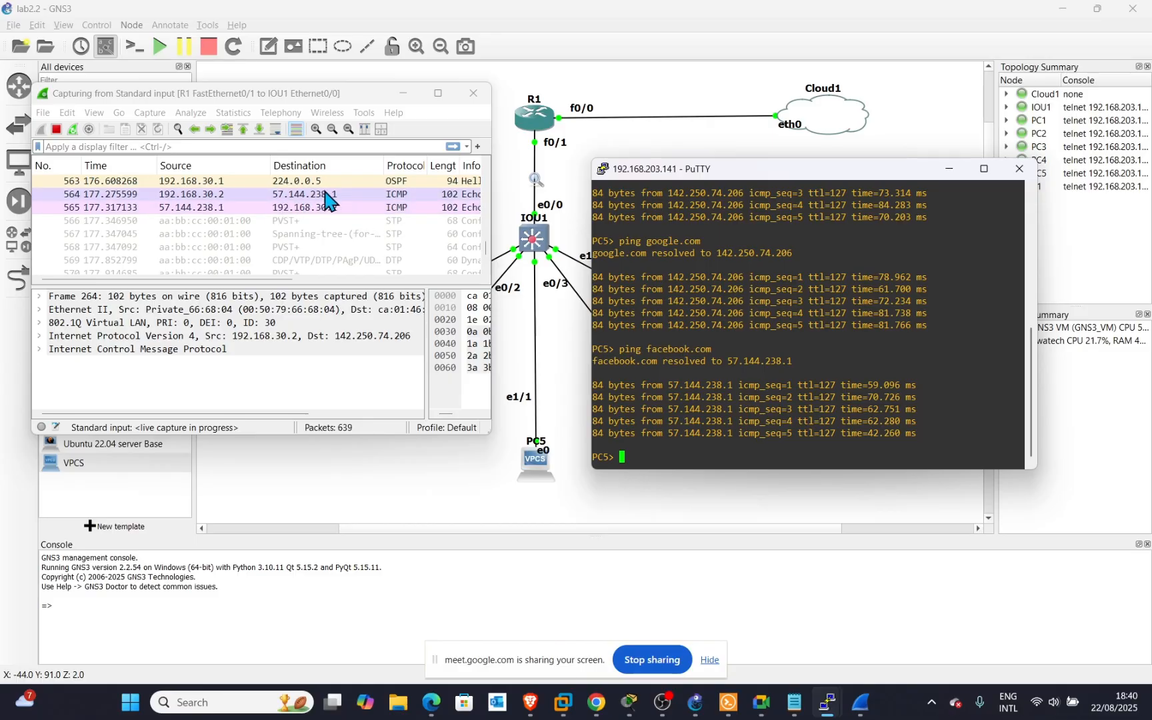
click(490, 214)
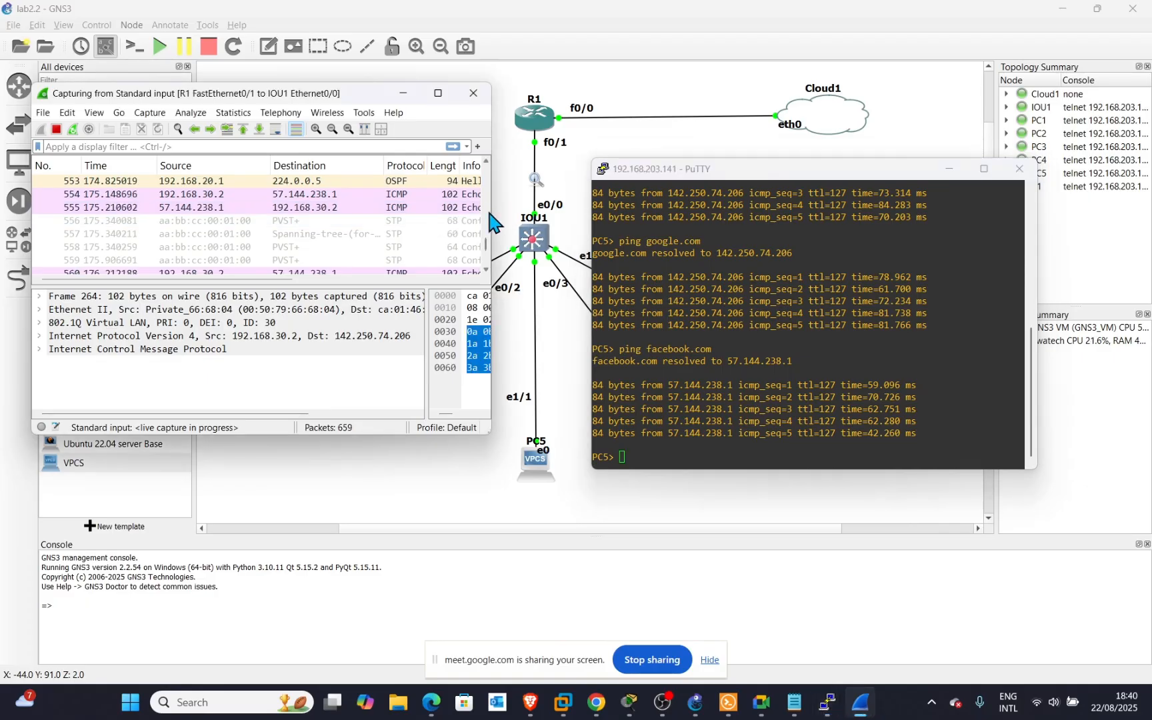
drag(496, 210, 617, 266)
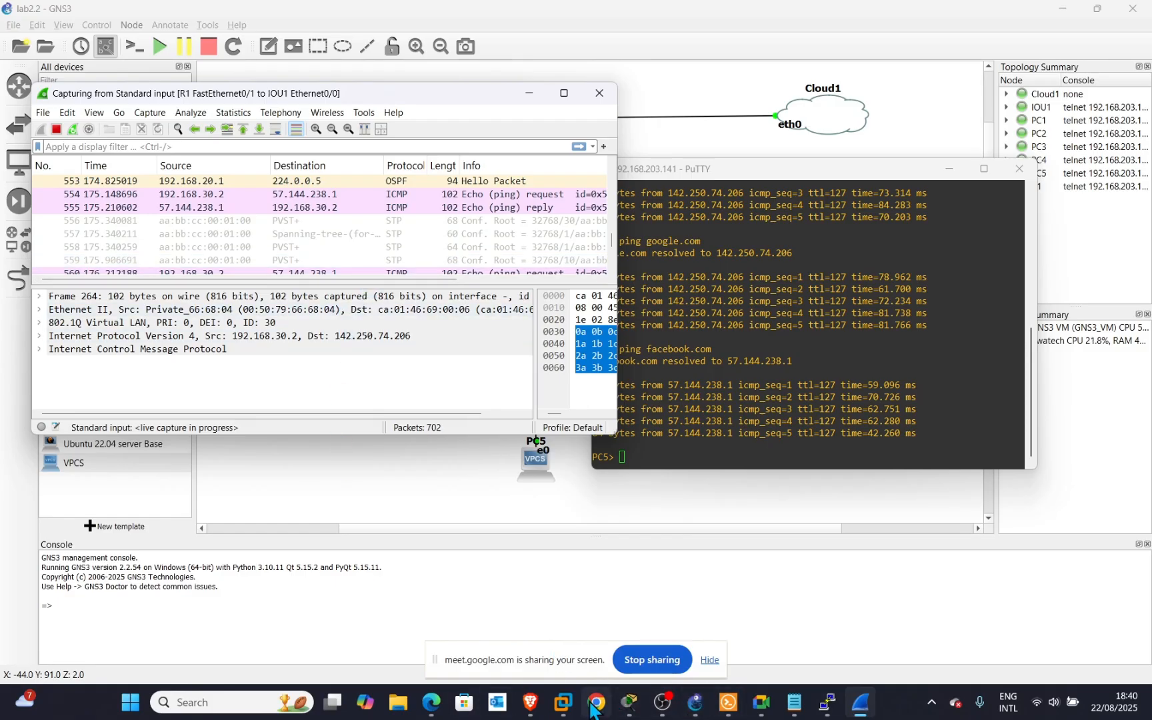
click(531, 703)
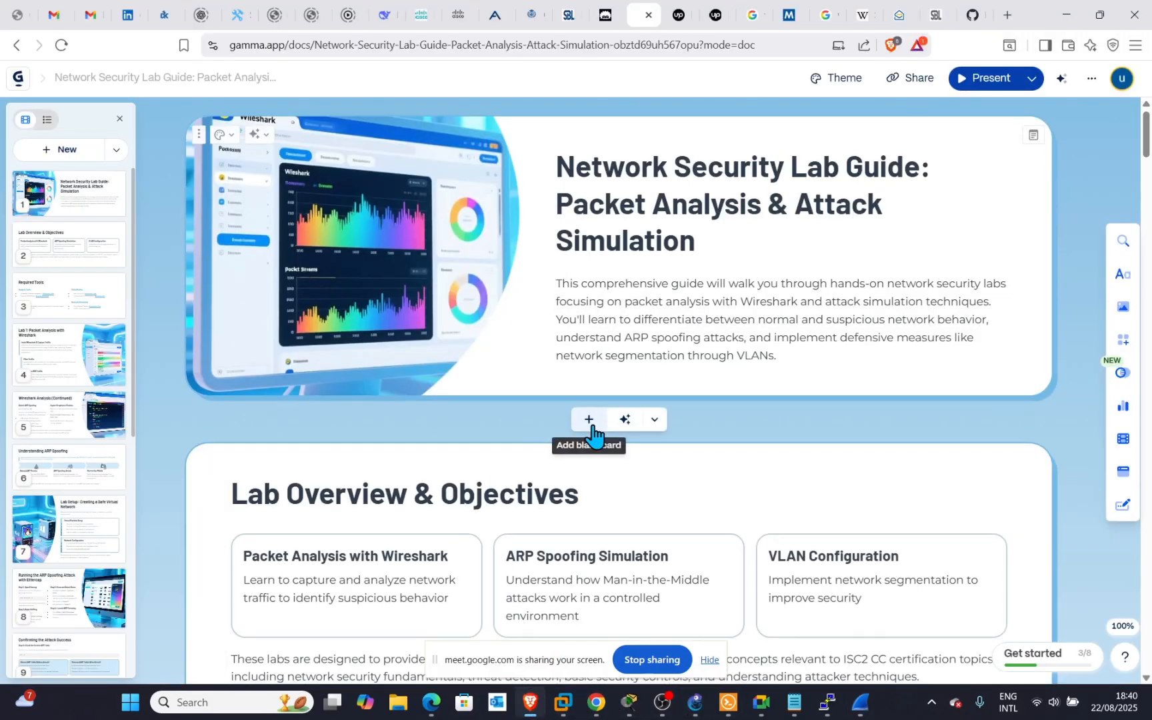
scroll(593, 433, down, 6)
scroll(593, 425, down, 3)
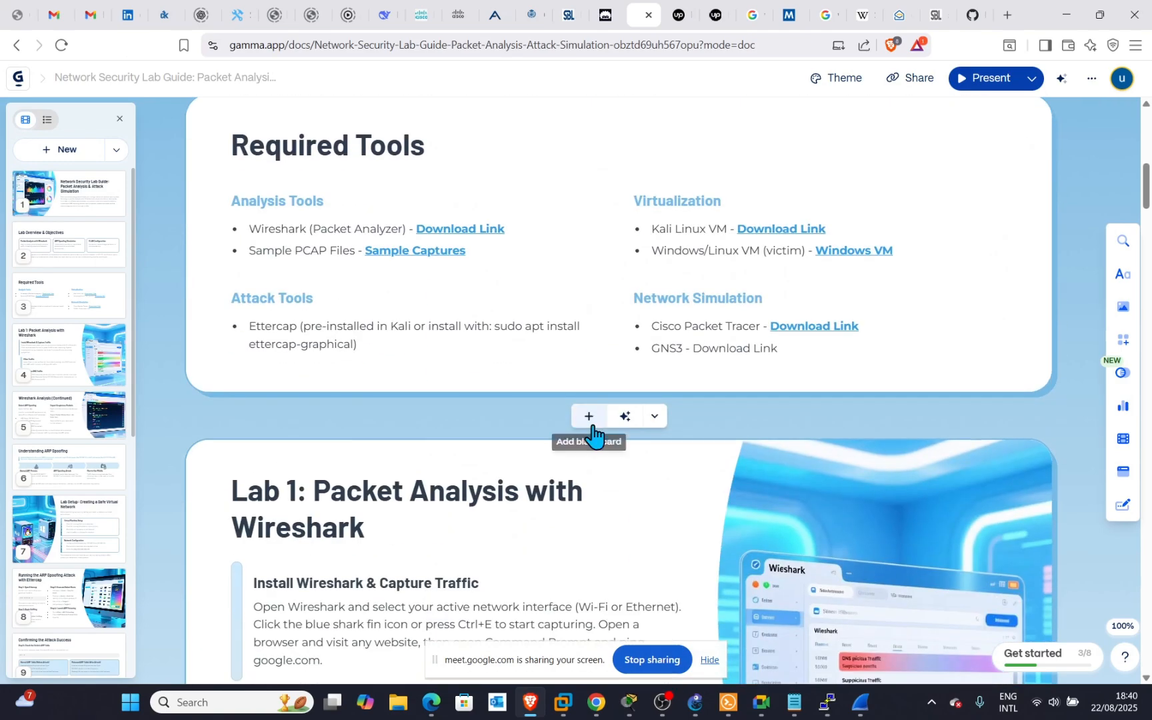
scroll(593, 425, down, 3)
scroll(593, 424, down, 7)
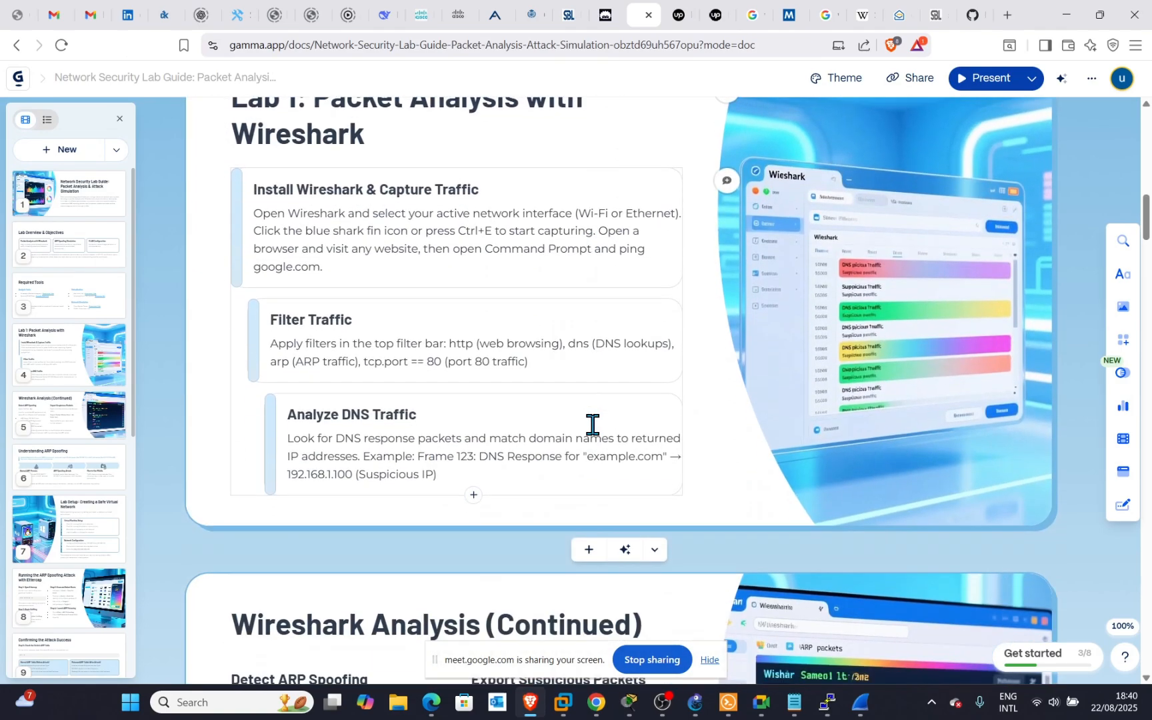
scroll(497, 409, down, 5)
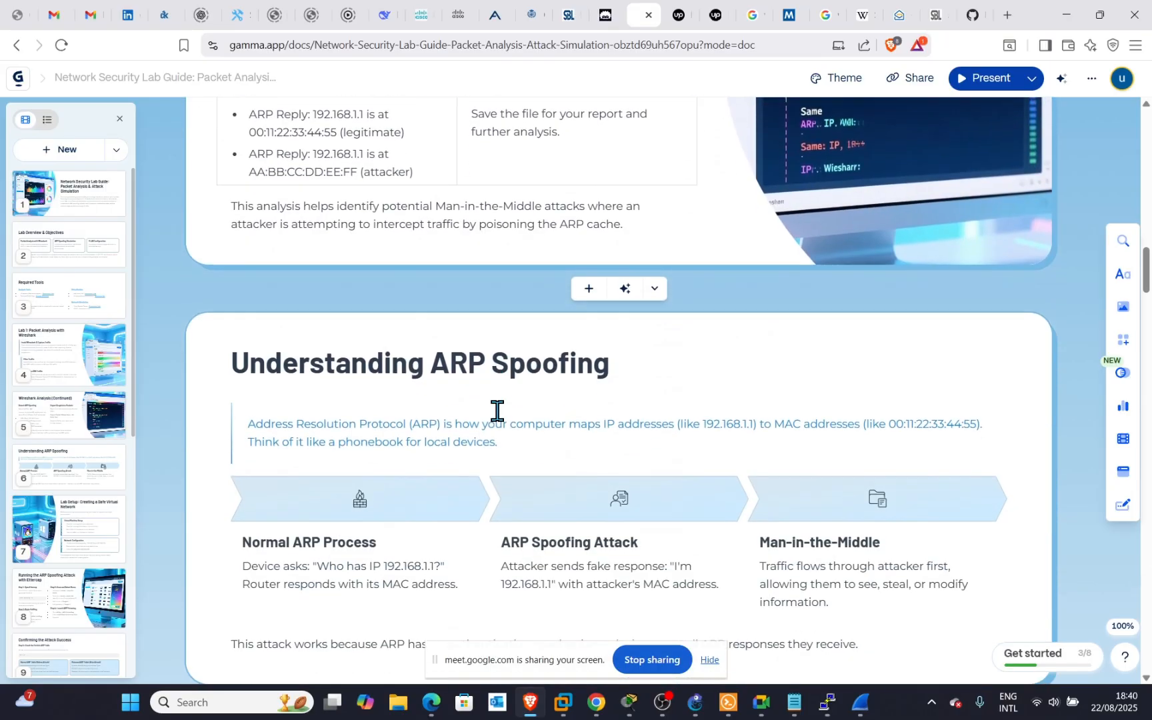
scroll(497, 411, up, 3)
scroll(497, 410, up, 15)
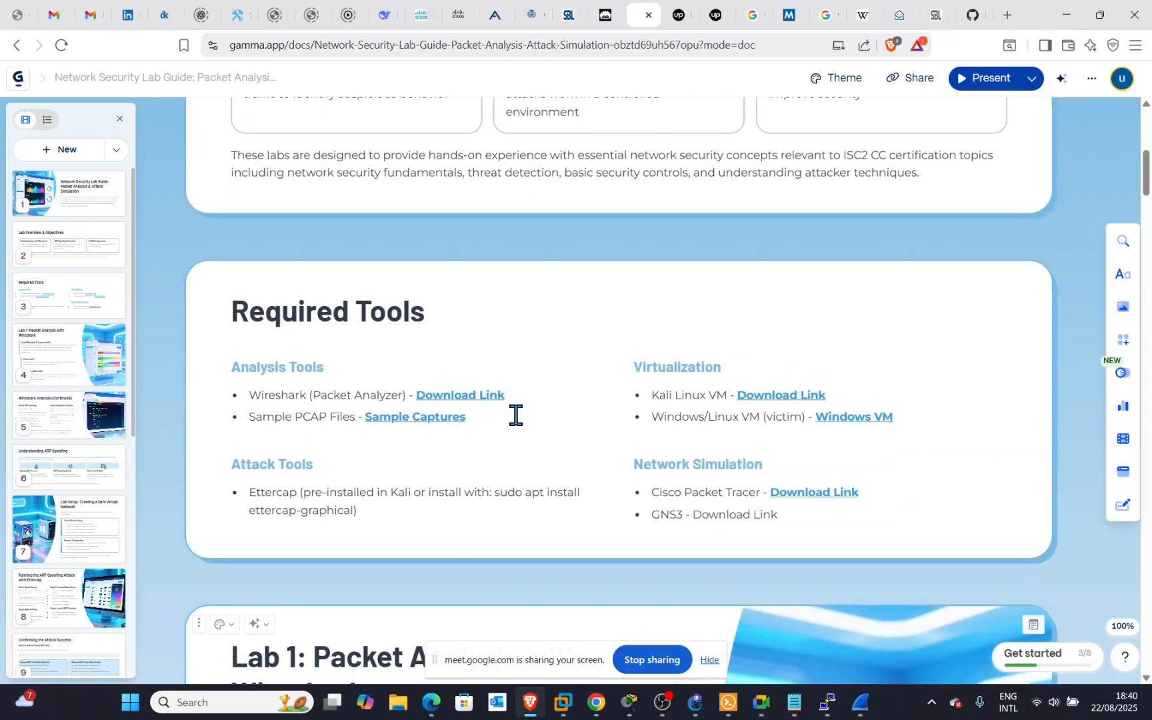
scroll(516, 413, down, 10)
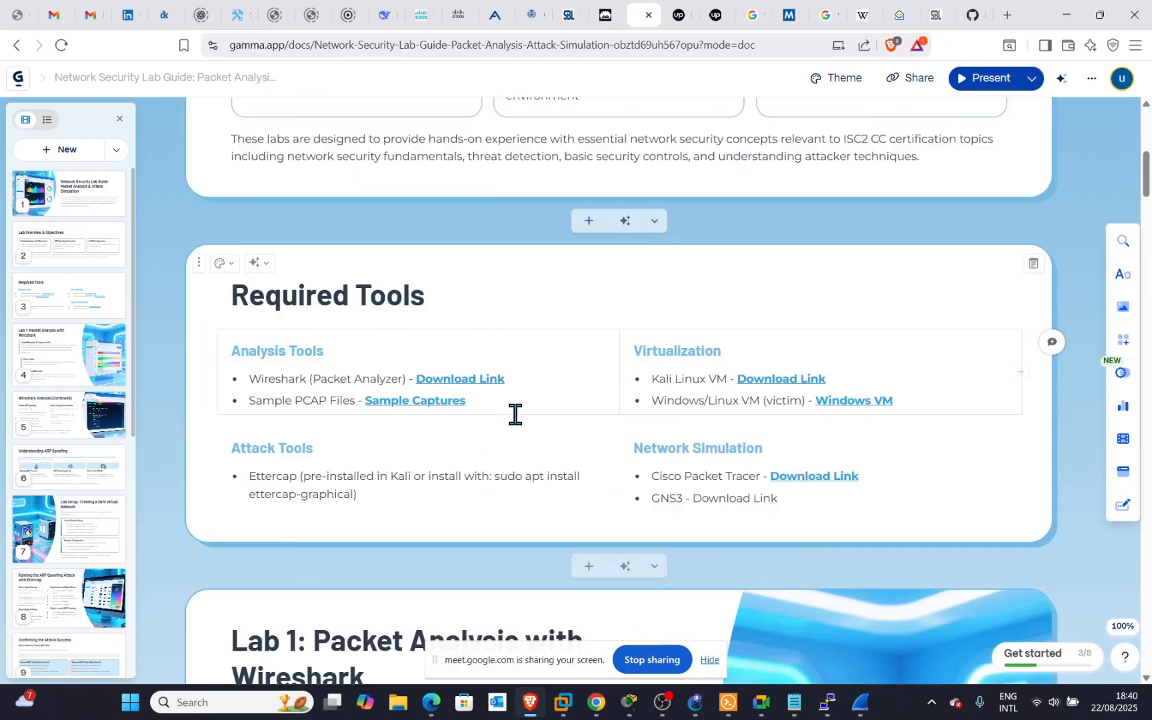
scroll(490, 367, up, 1)
scroll(490, 367, down, 8)
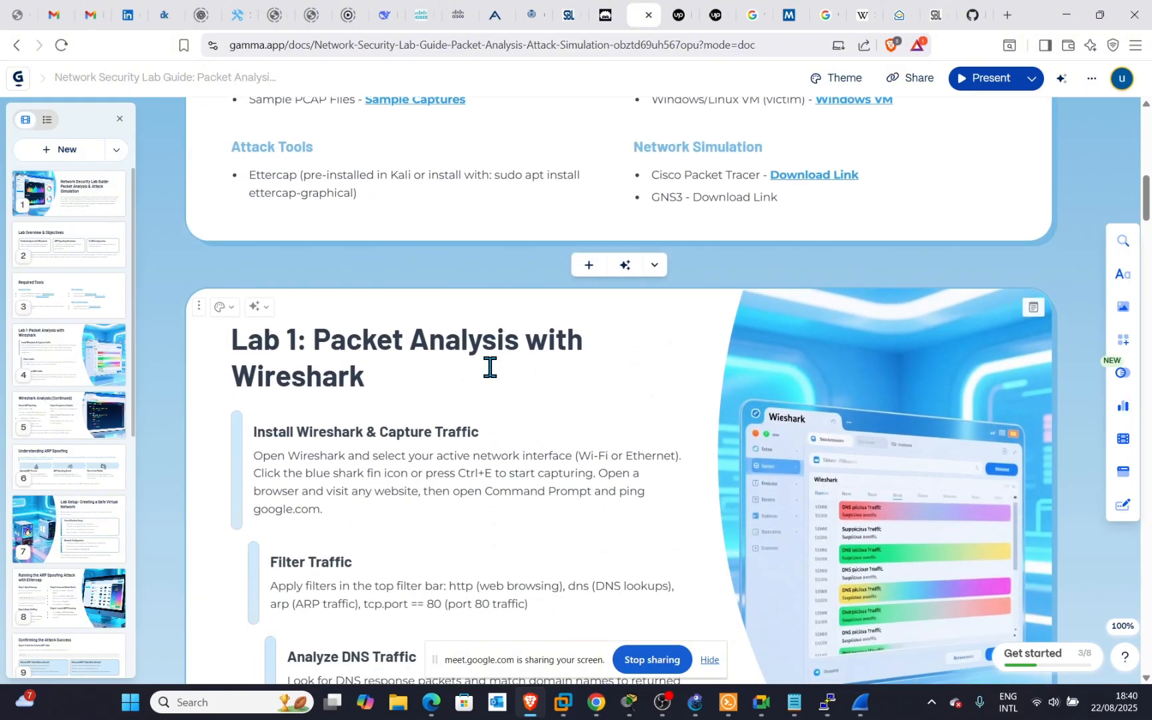
scroll(490, 366, down, 2)
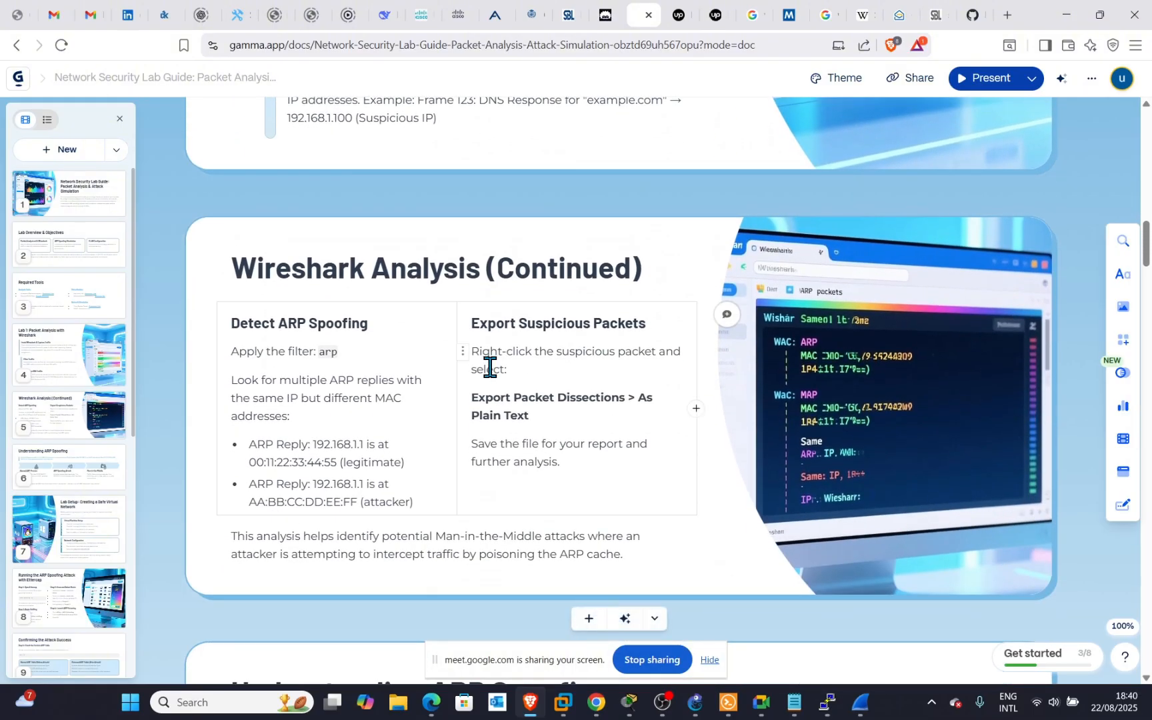
scroll(490, 366, down, 1)
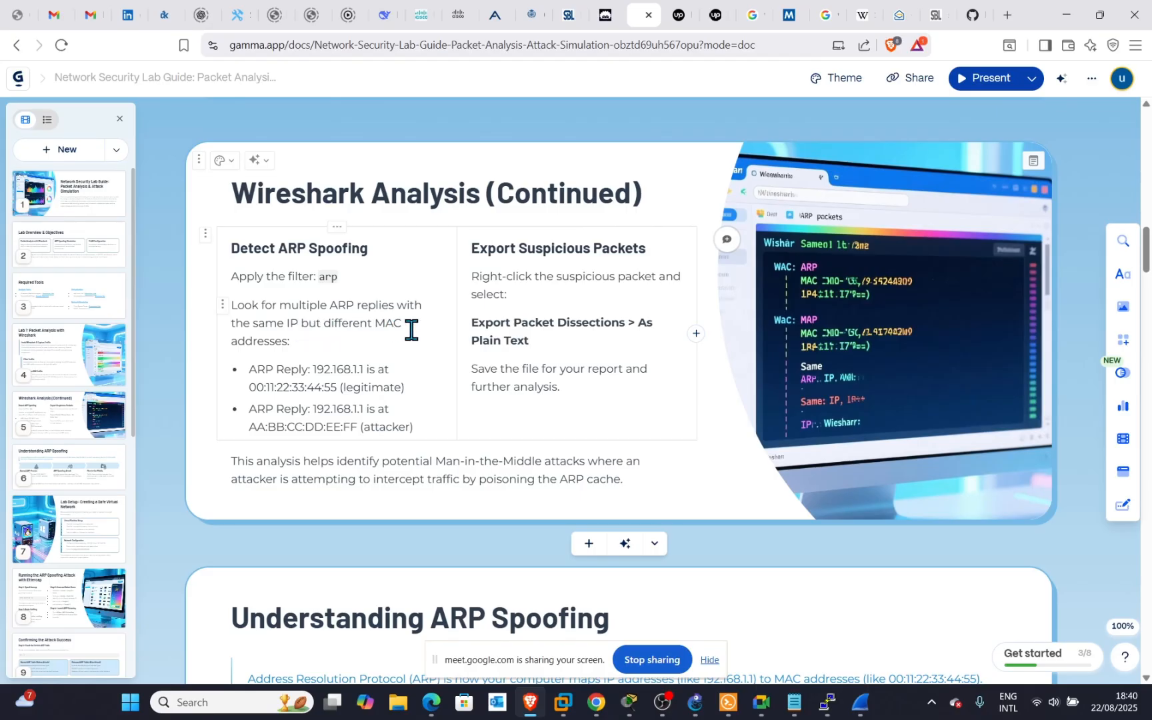
scroll(519, 360, down, 1)
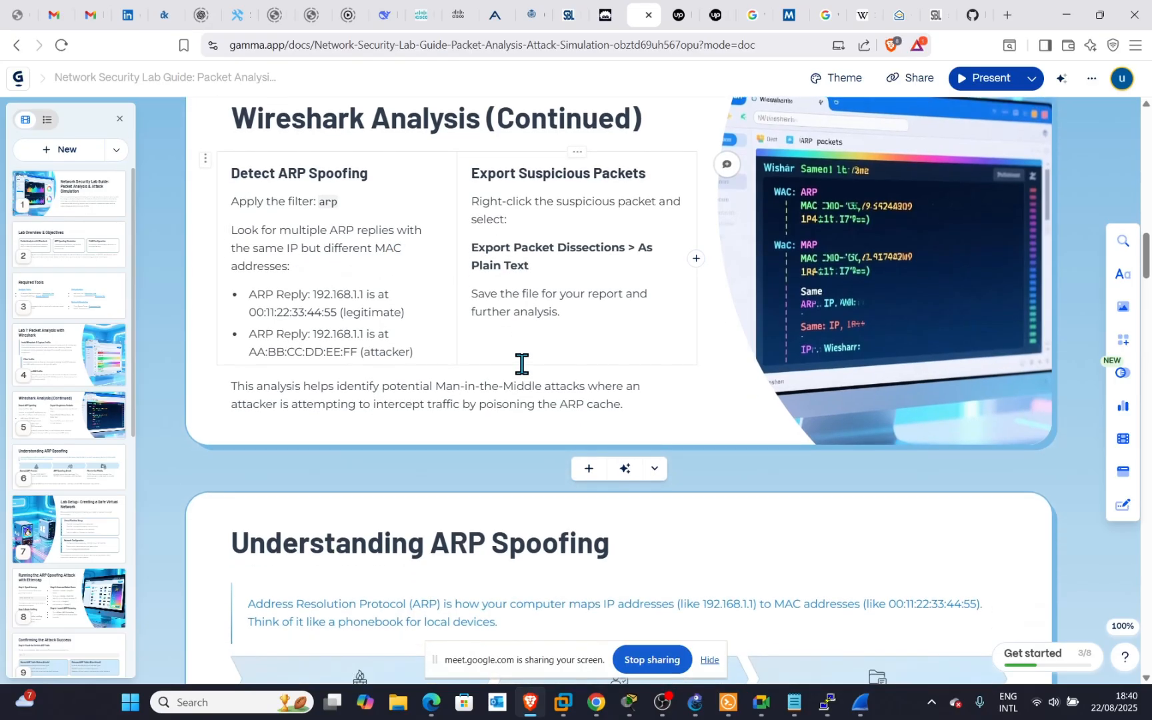
scroll(522, 364, down, 4)
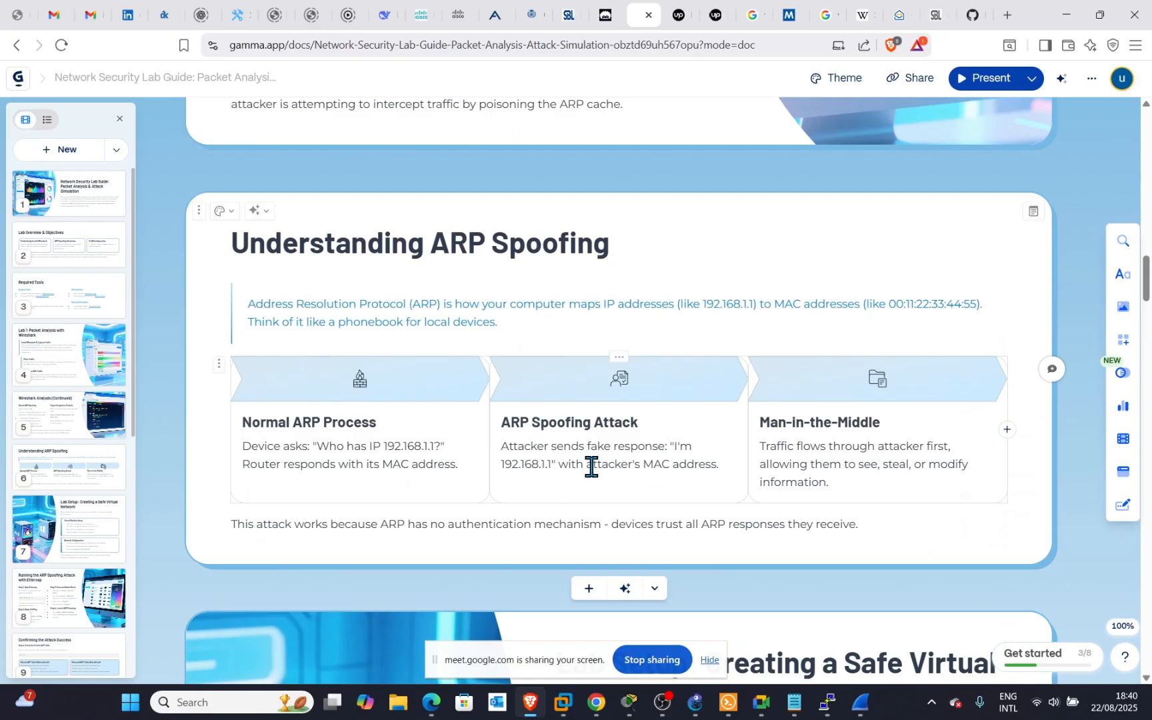
scroll(576, 444, down, 4)
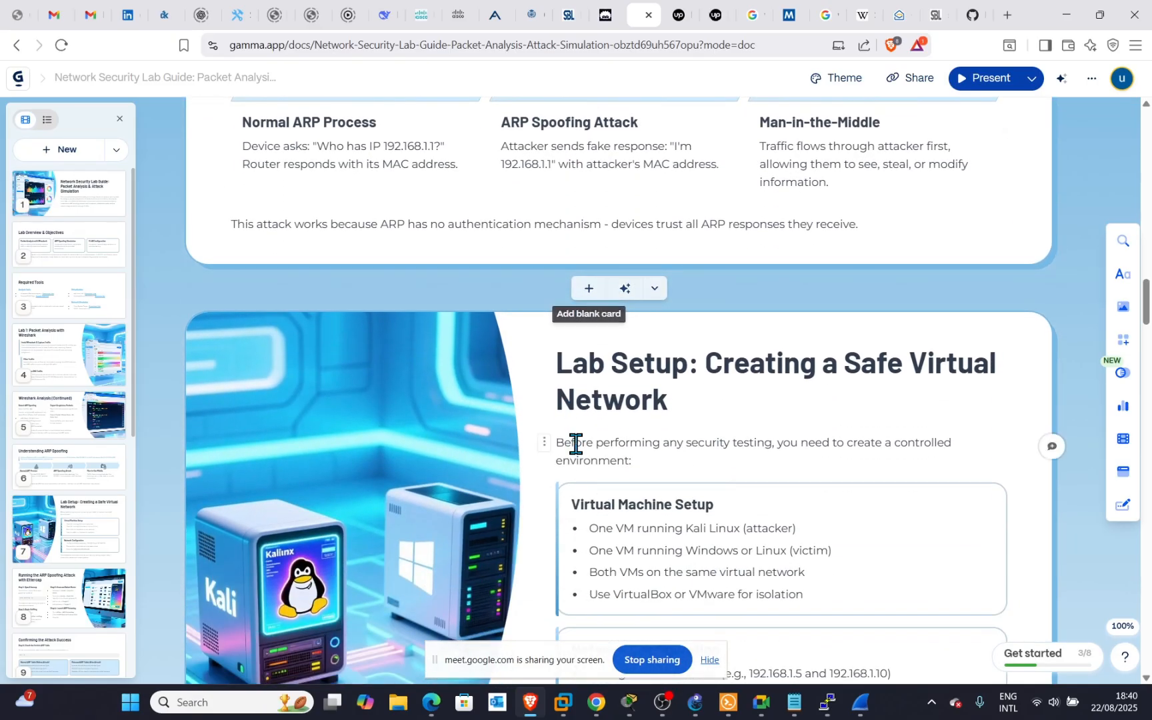
scroll(576, 444, up, 9)
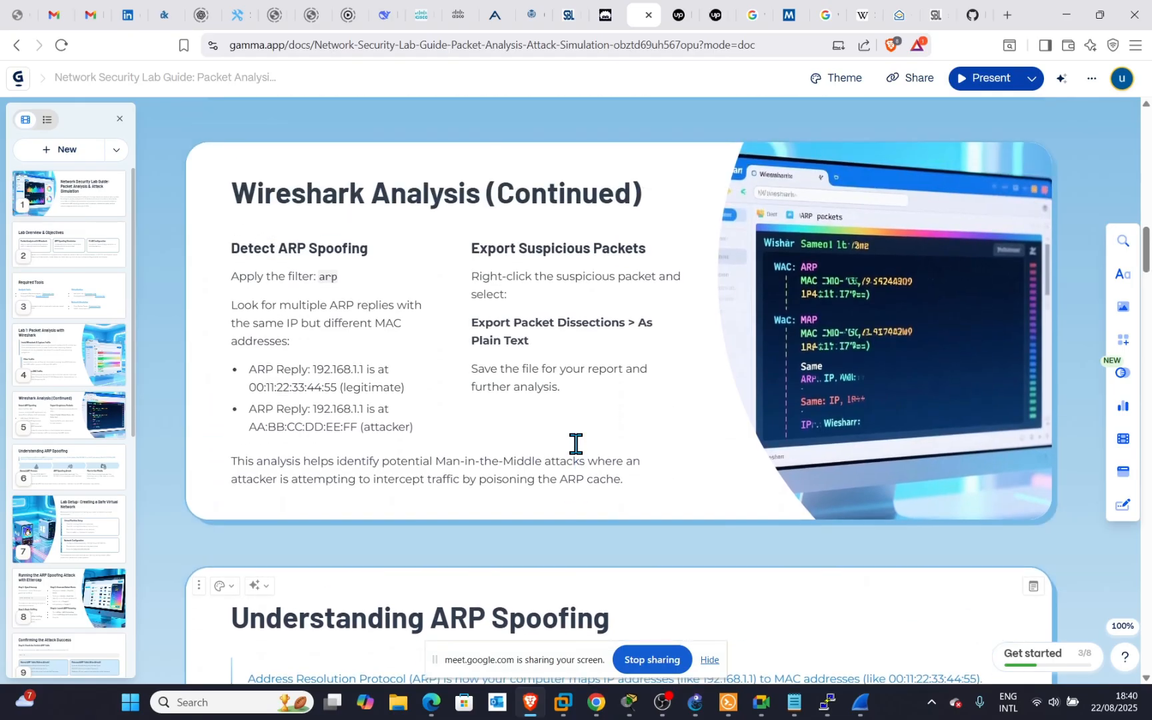
scroll(576, 444, up, 4)
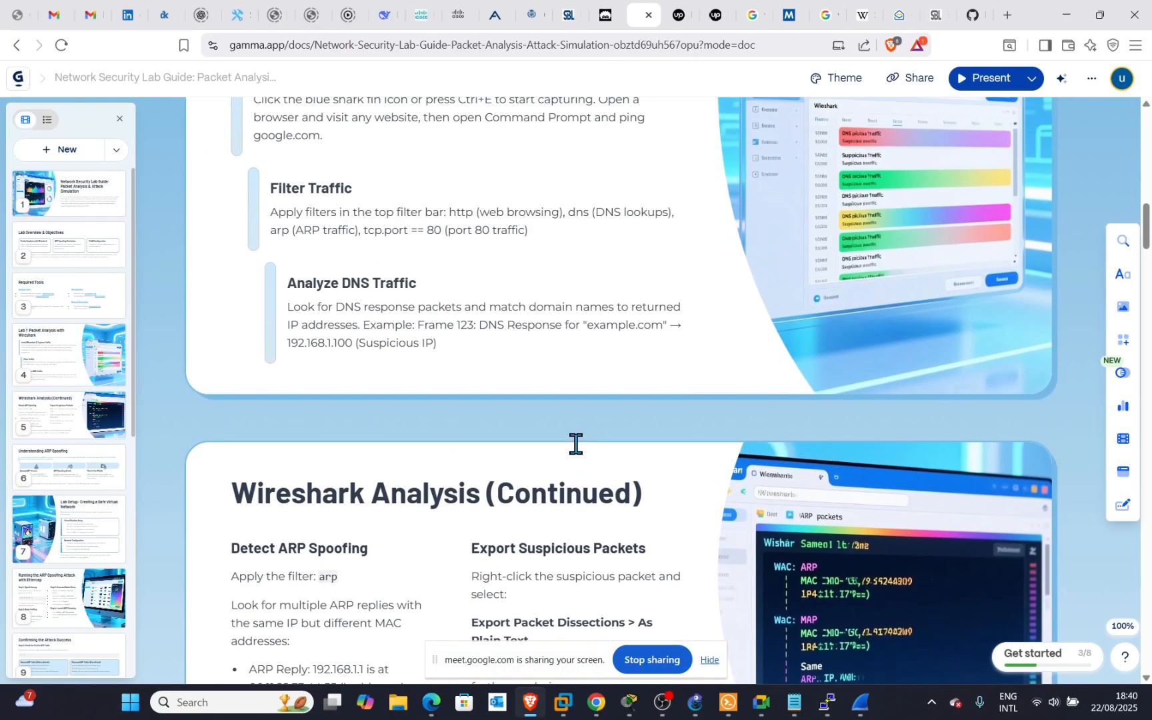
scroll(576, 444, up, 1)
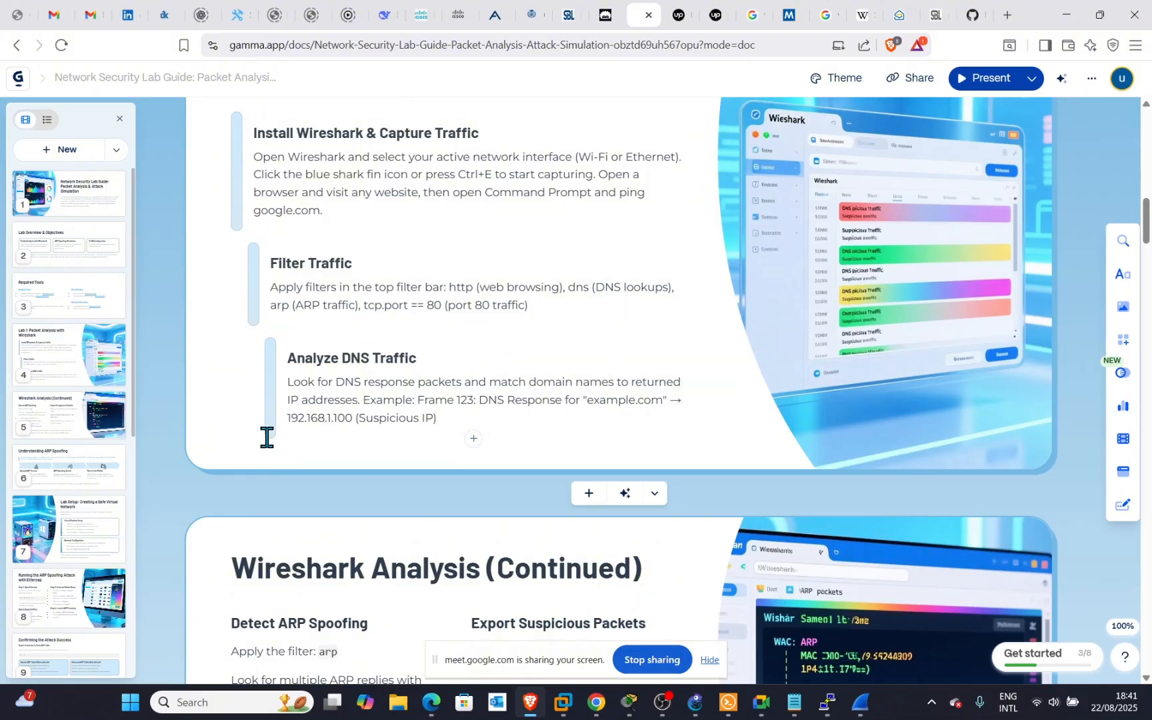
mouse_move(546, 670)
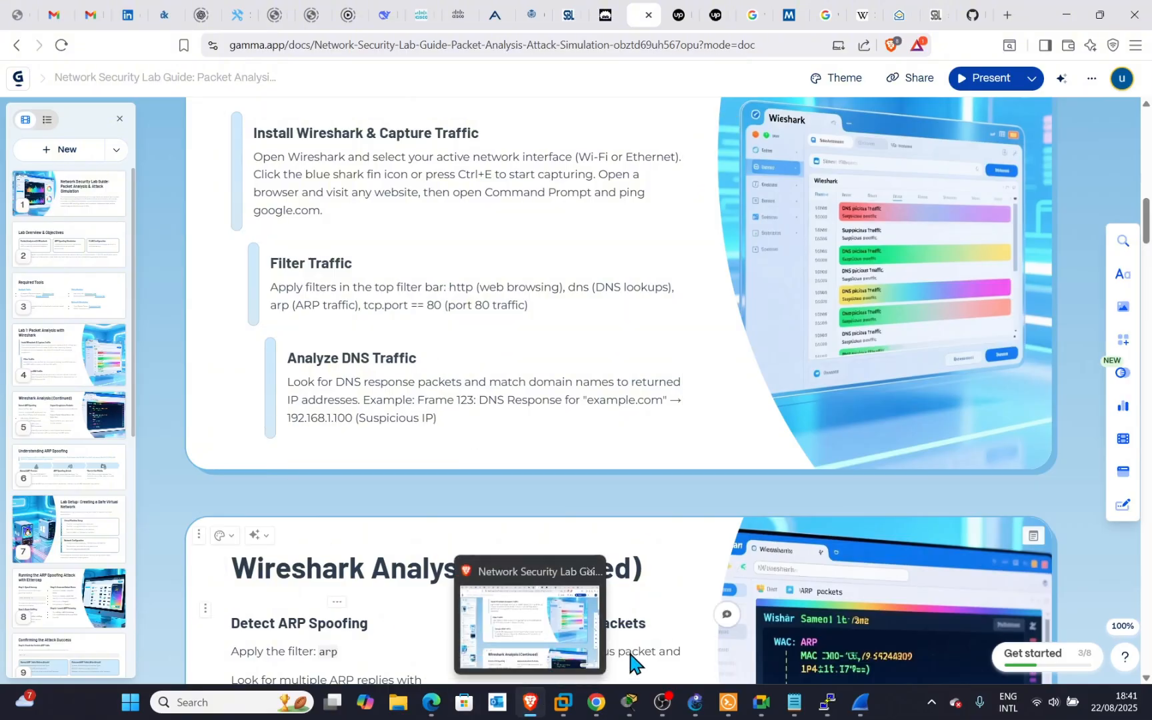
Minimize the Brave lab guide and scroll the R1–IOU1 Wireshark capture to its newest packets.
click(1073, 13)
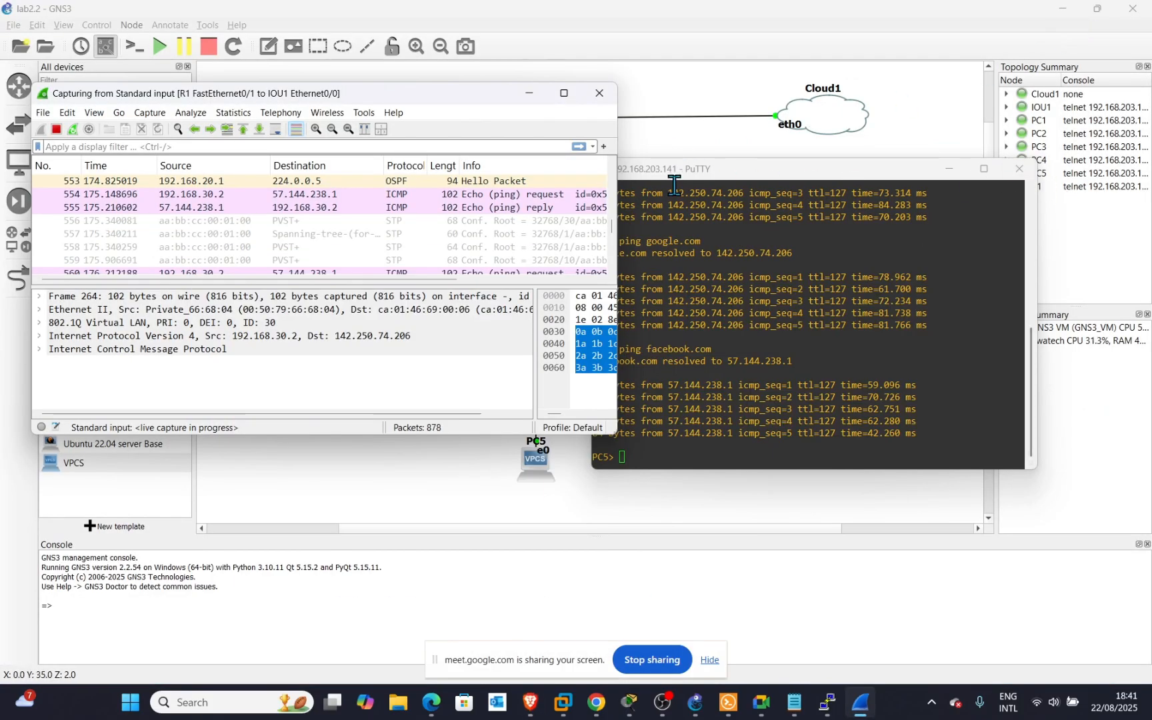
scroll(414, 220, down, 5)
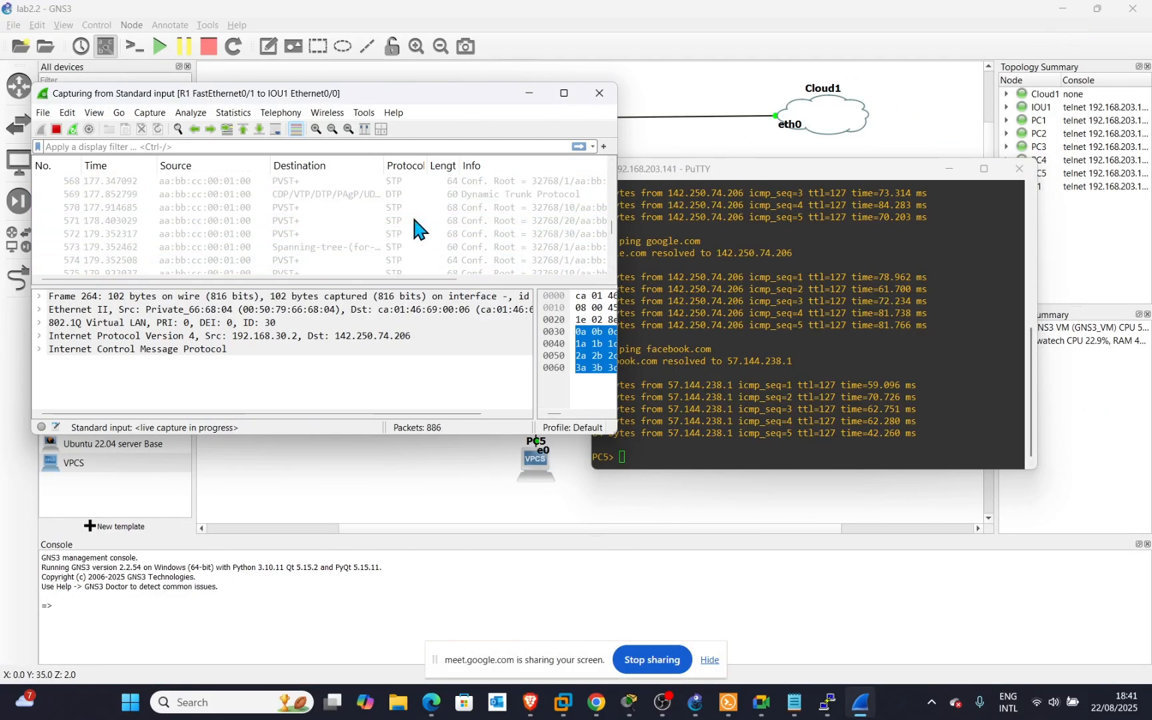
scroll(413, 227, down, 20)
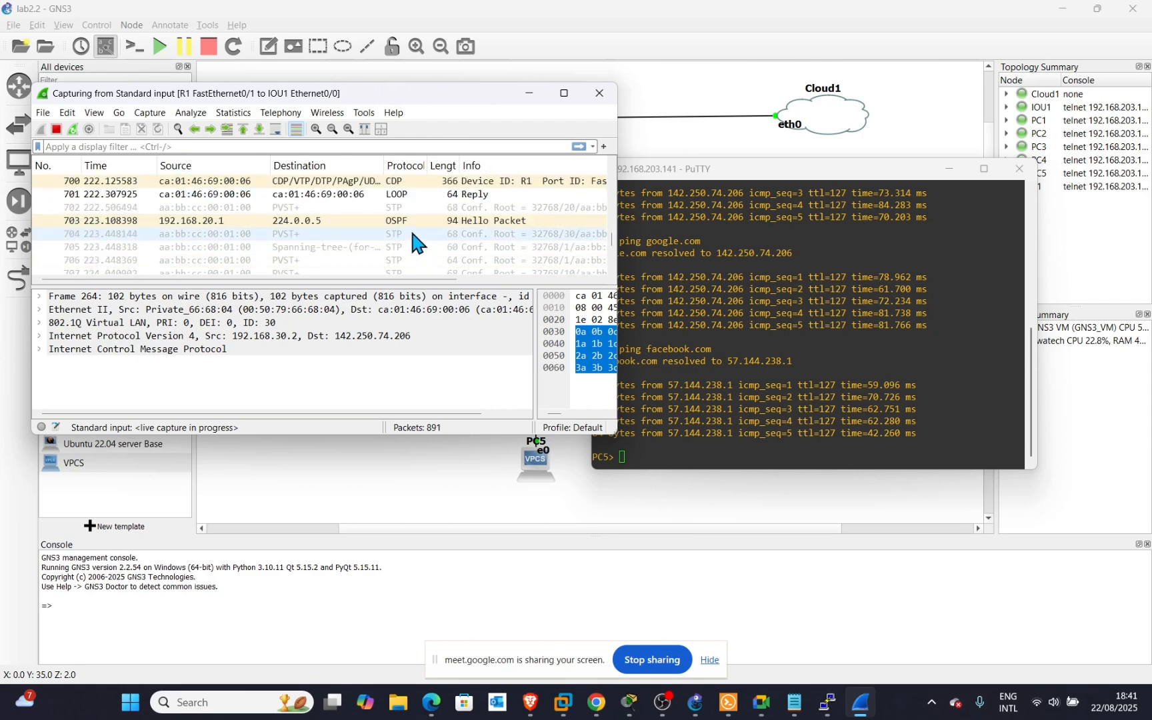
scroll(411, 230, down, 20)
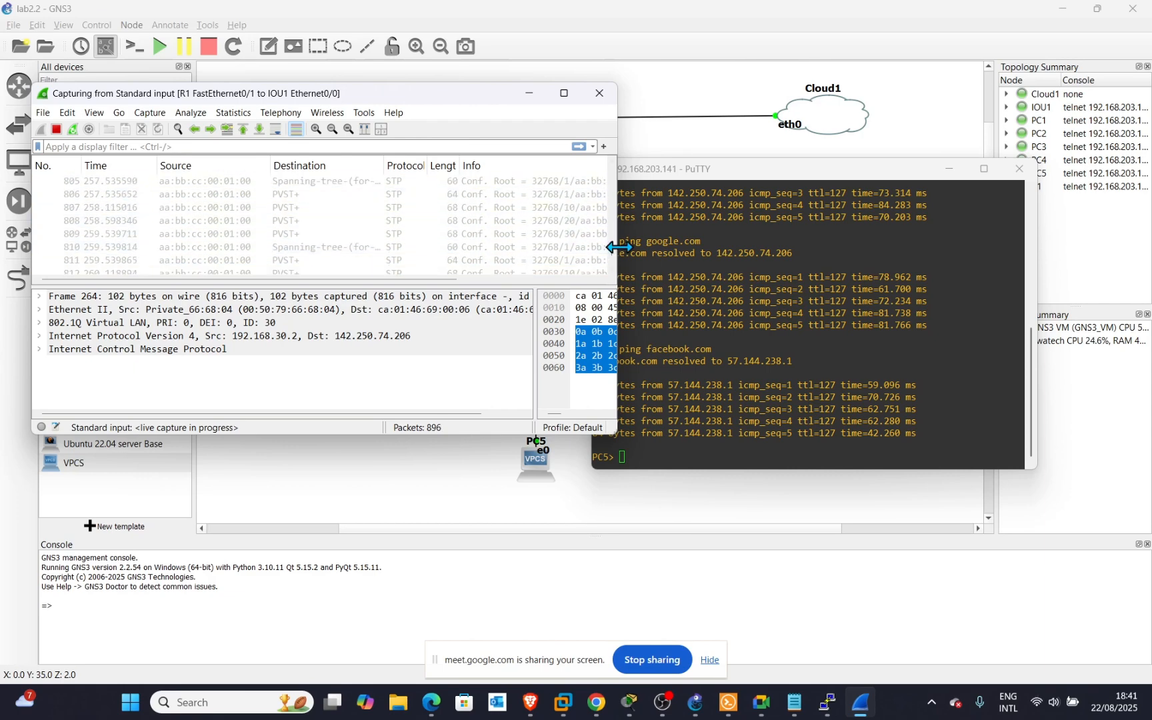
drag(612, 257, 615, 287)
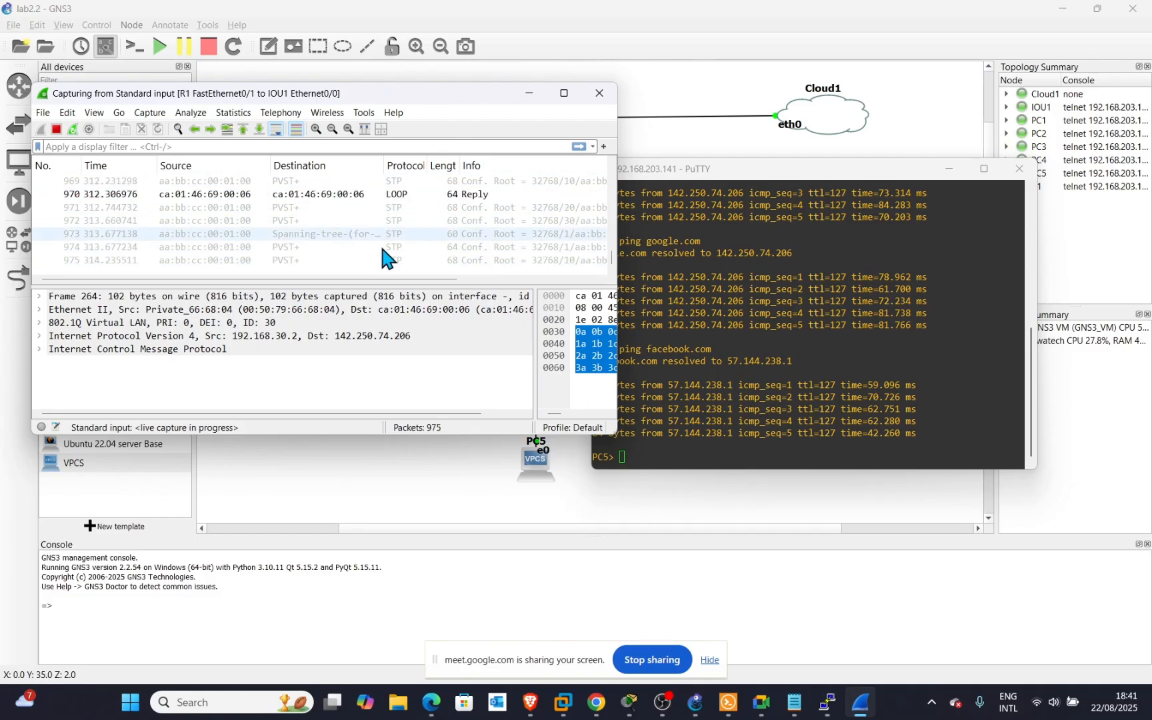
Switch to the kali-linux-2025 VM and unlock it with the account password.
click(565, 708)
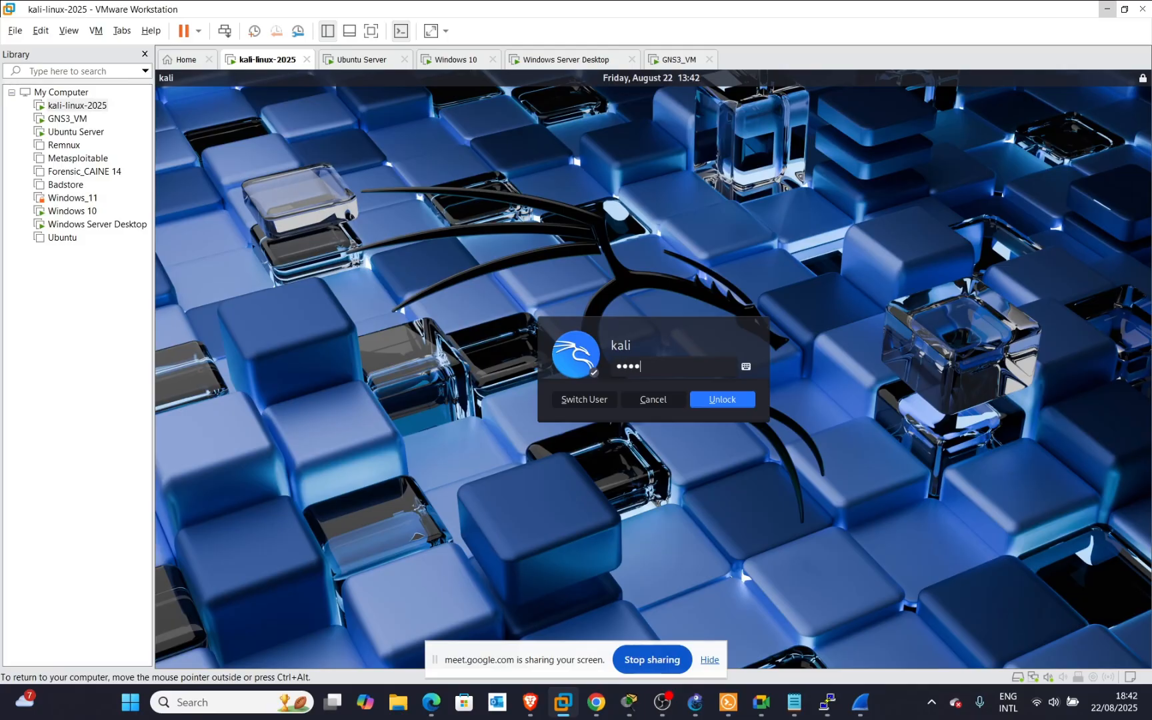
text(kali)
key(Return)
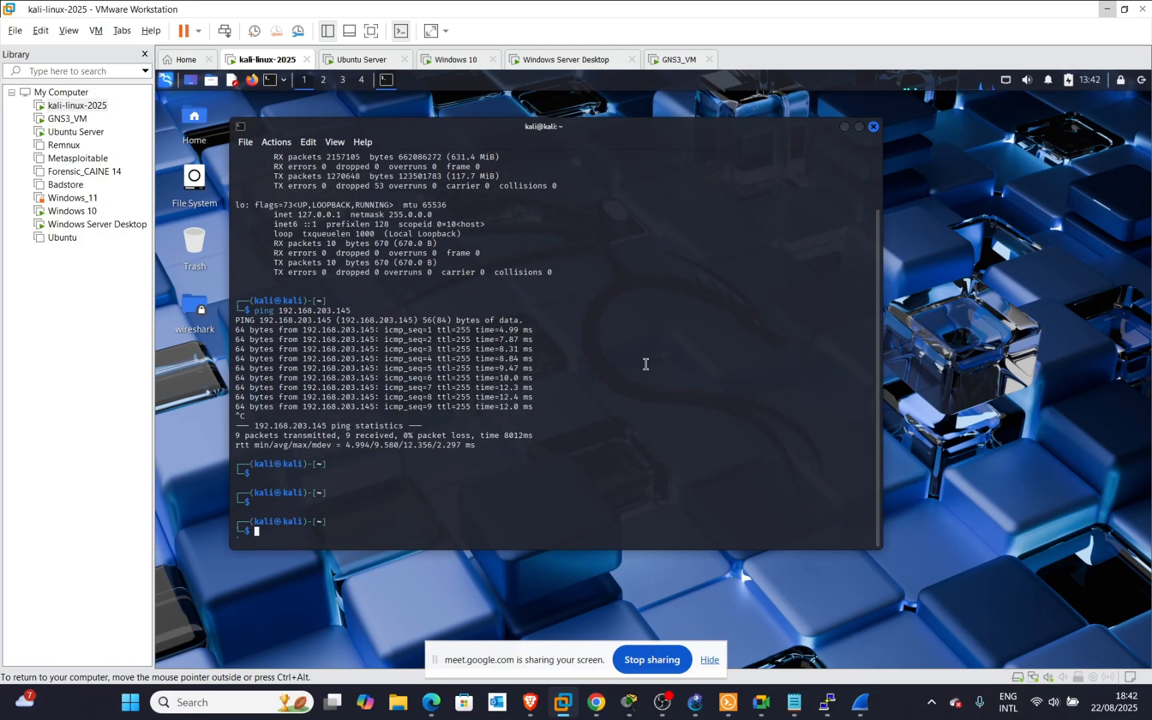
Clear the Kali terminal with the clear command, leaving a fresh prompt.
key(Return)
key(Return)
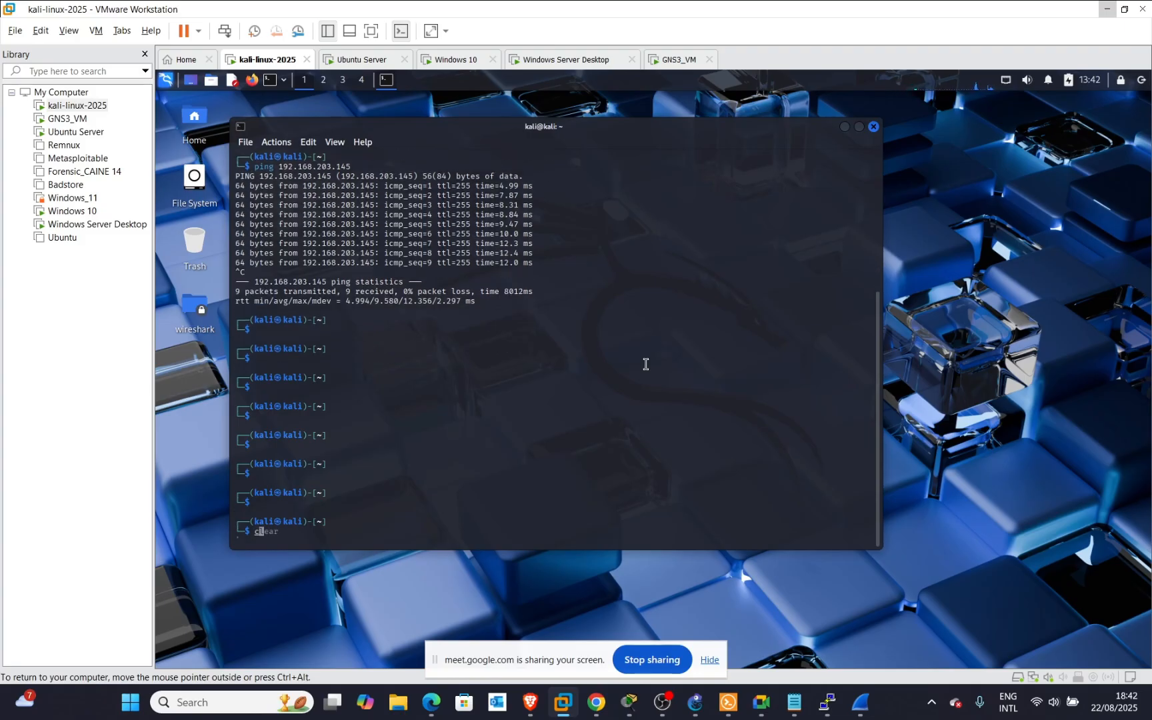
text(clear)
key(Return)
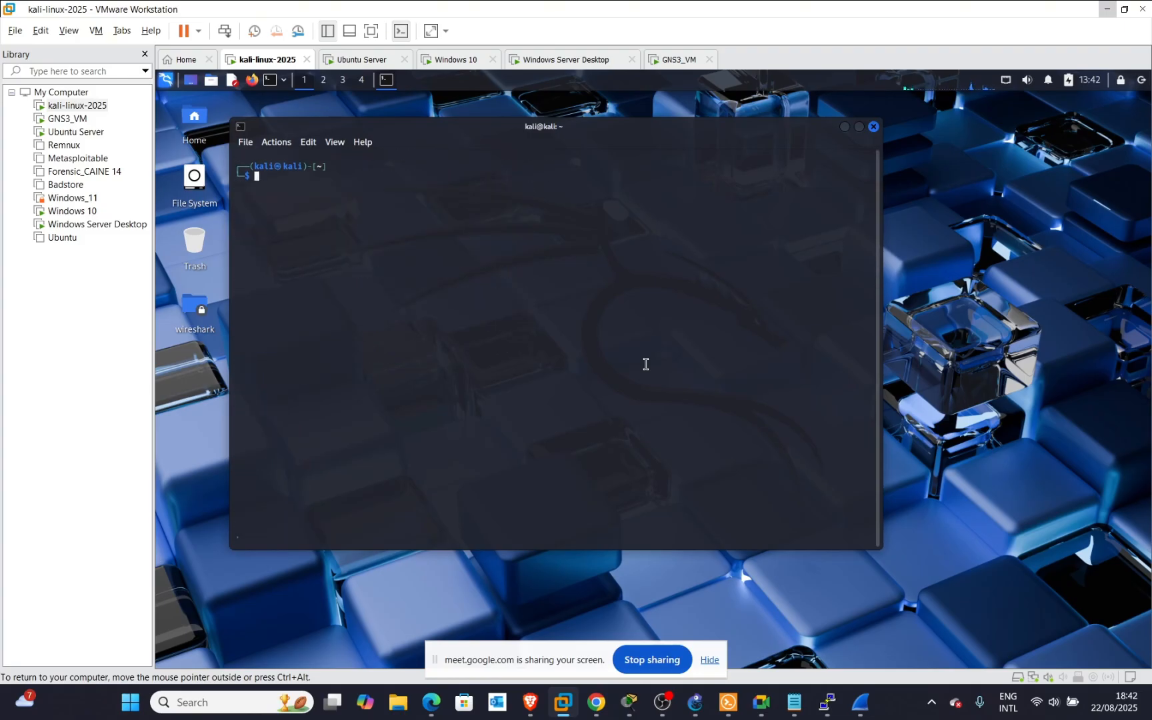
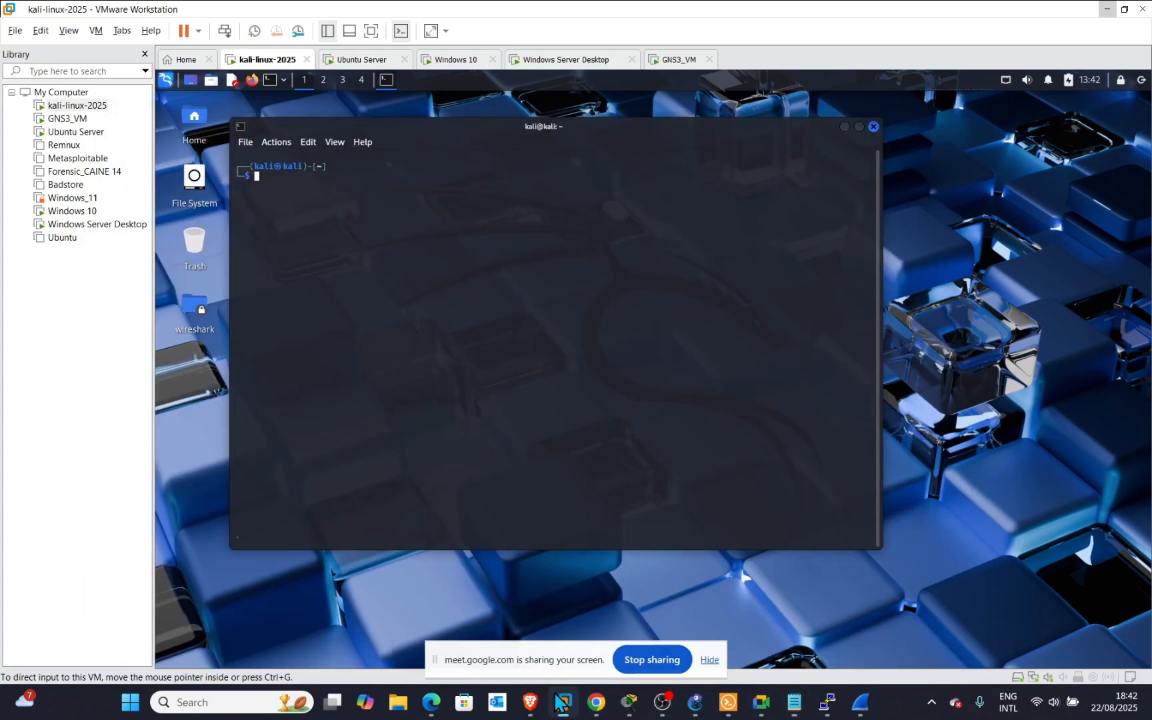
Bring up the Kali terminal's context menu to paste the hping3 ICMP flood command.
right_click(463, 215)
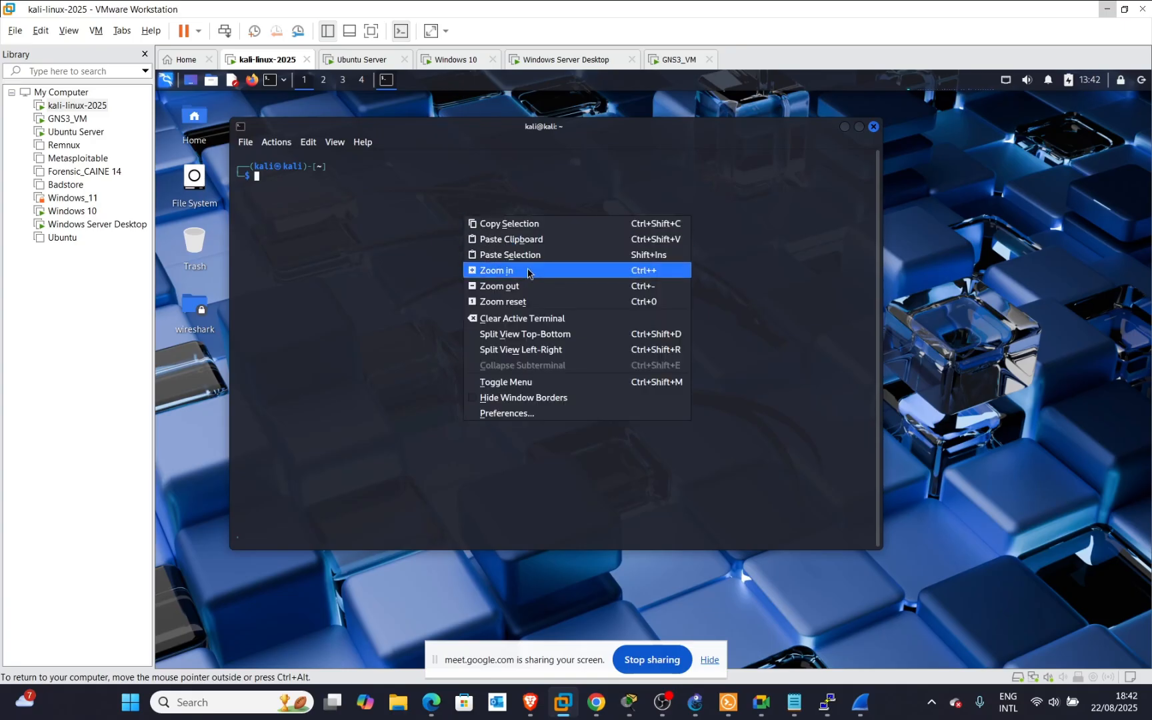
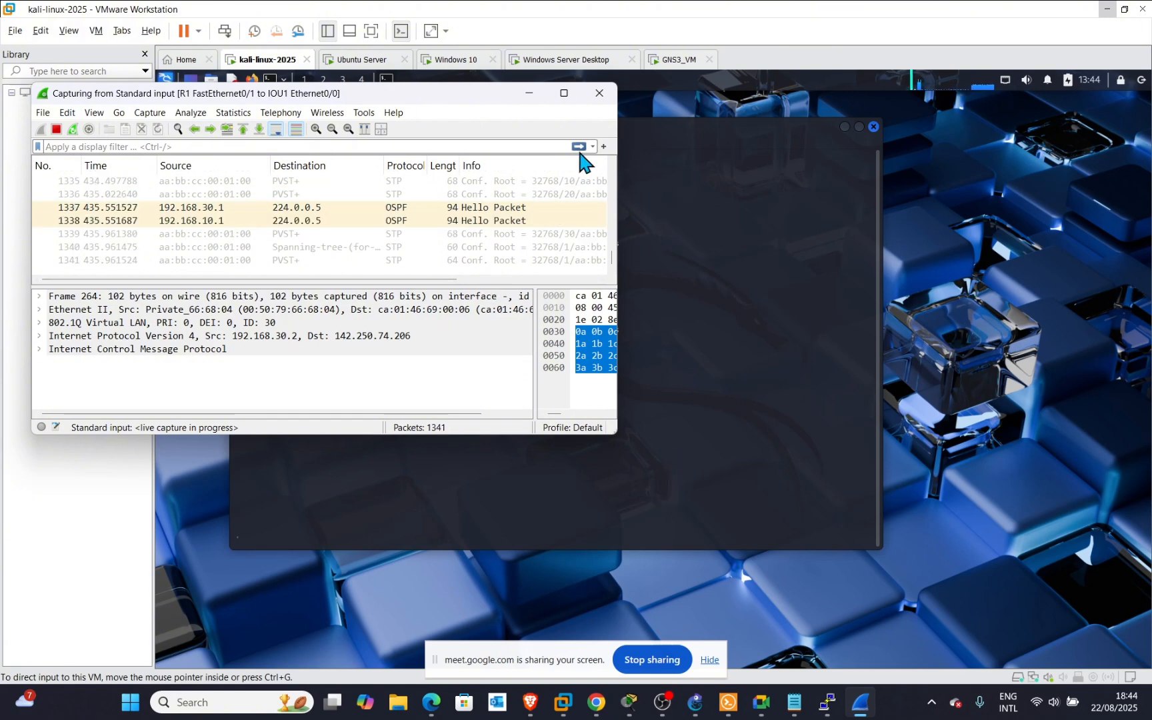
Stop the live R1–IOU1 Wireshark capture at 1411 packets.
click(696, 702)
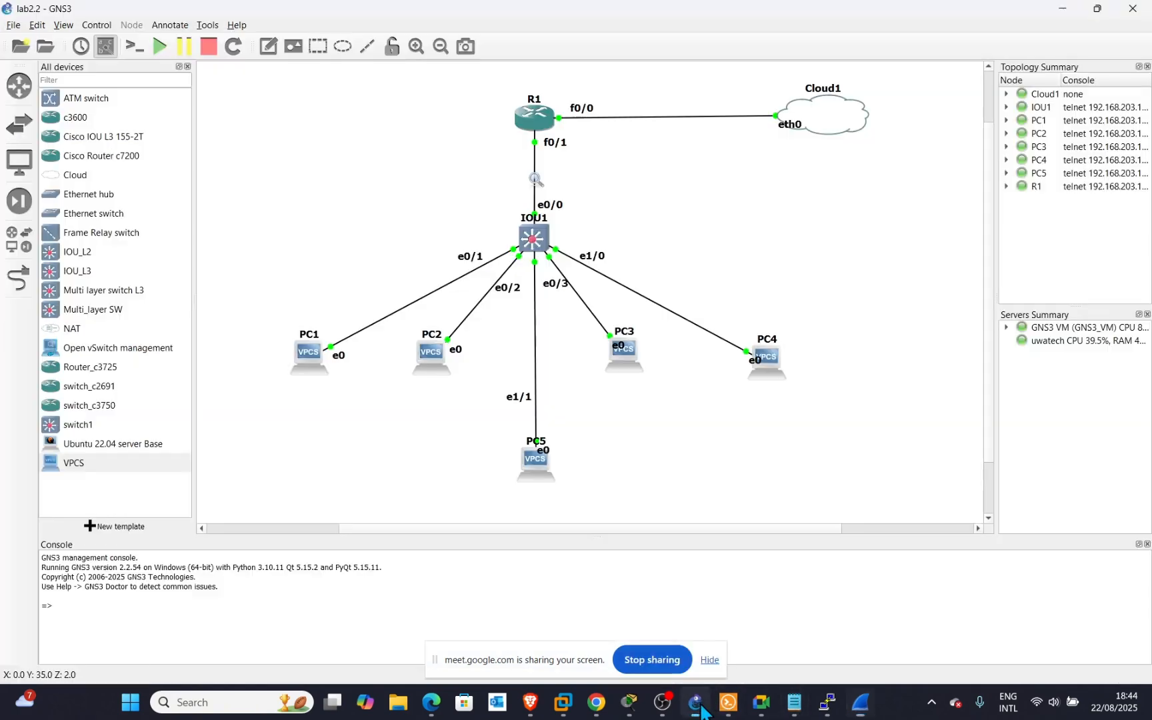
click(864, 702)
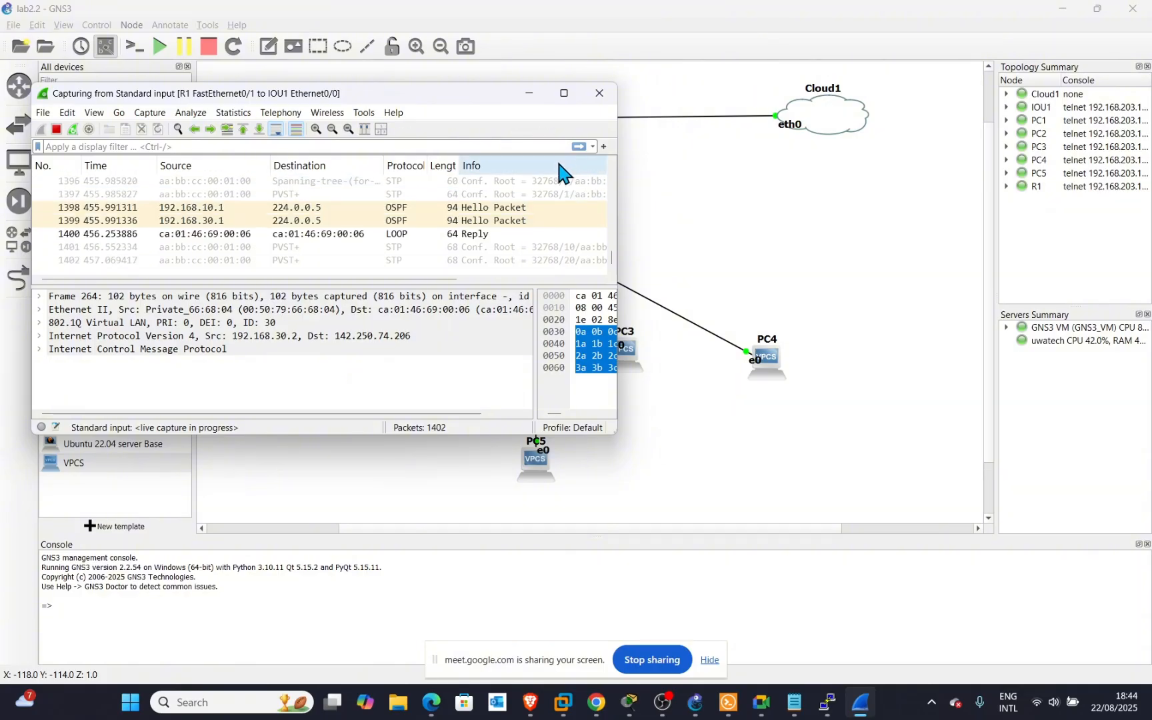
click(57, 130)
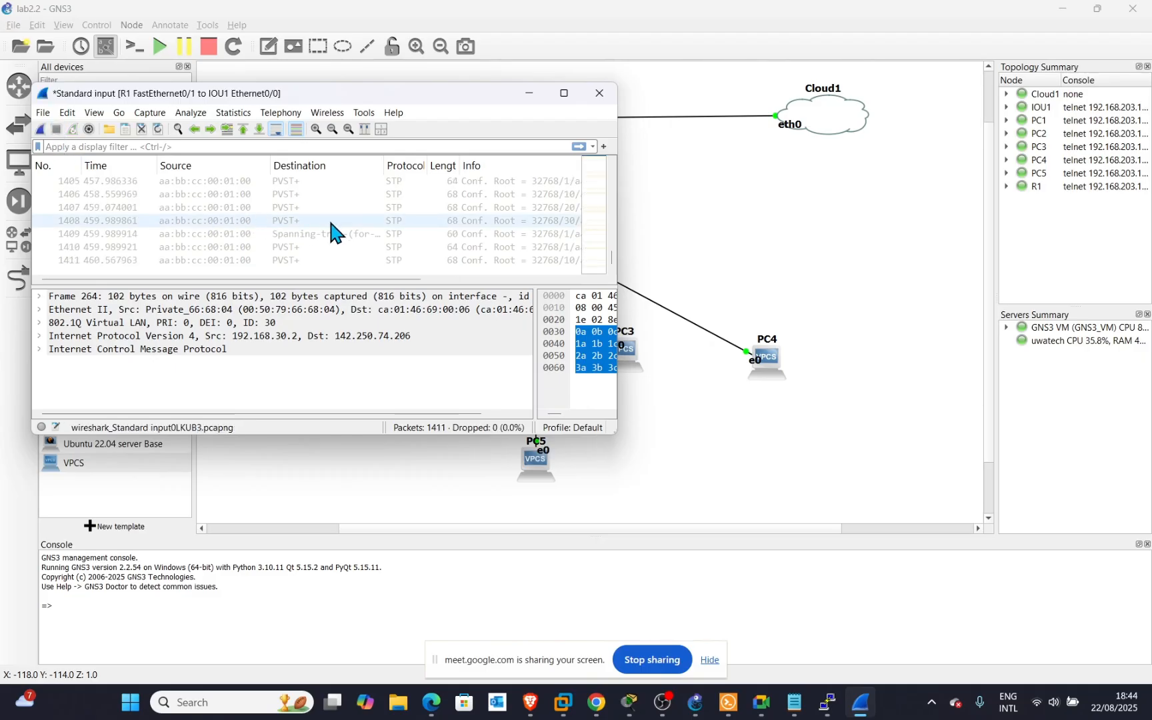
Discard the stopped capture without saving and apply an icmp display filter.
click(40, 129)
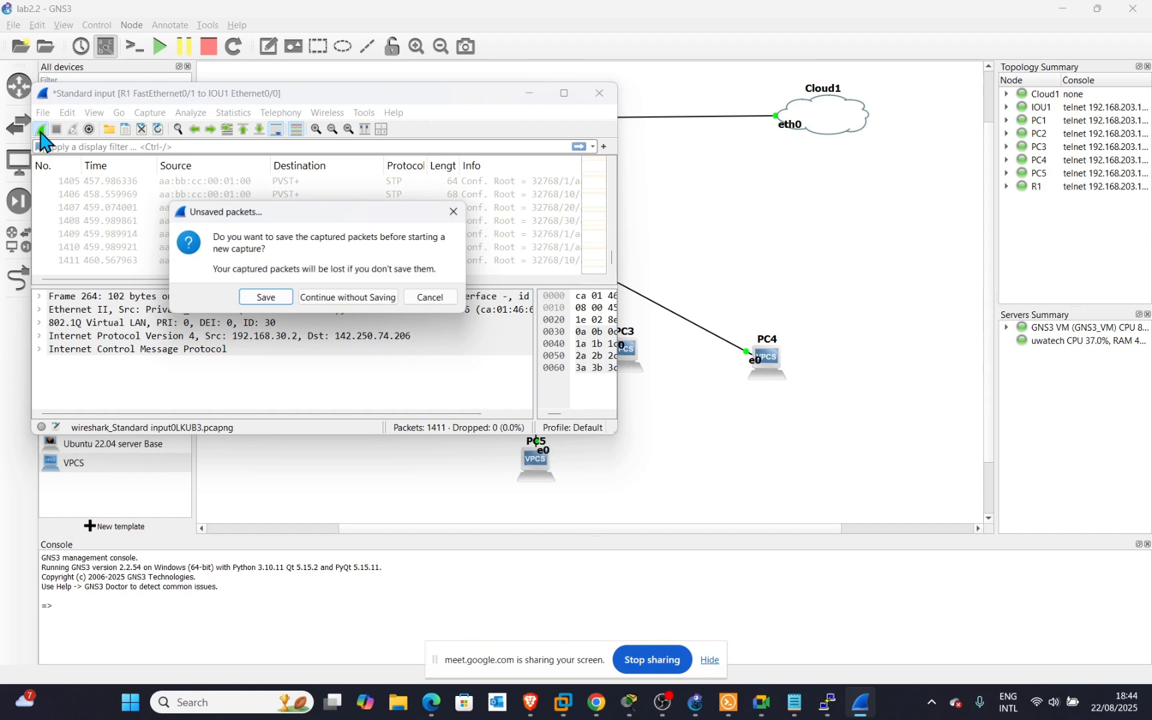
click(381, 301)
click(432, 304)
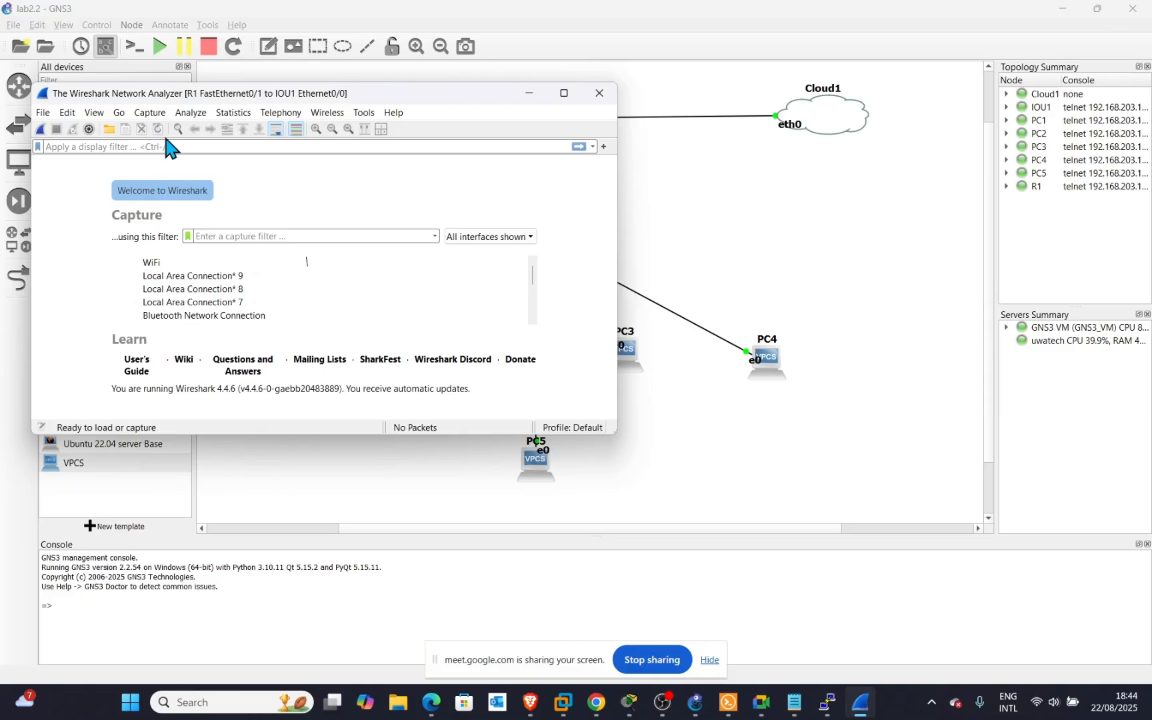
text(icmp)
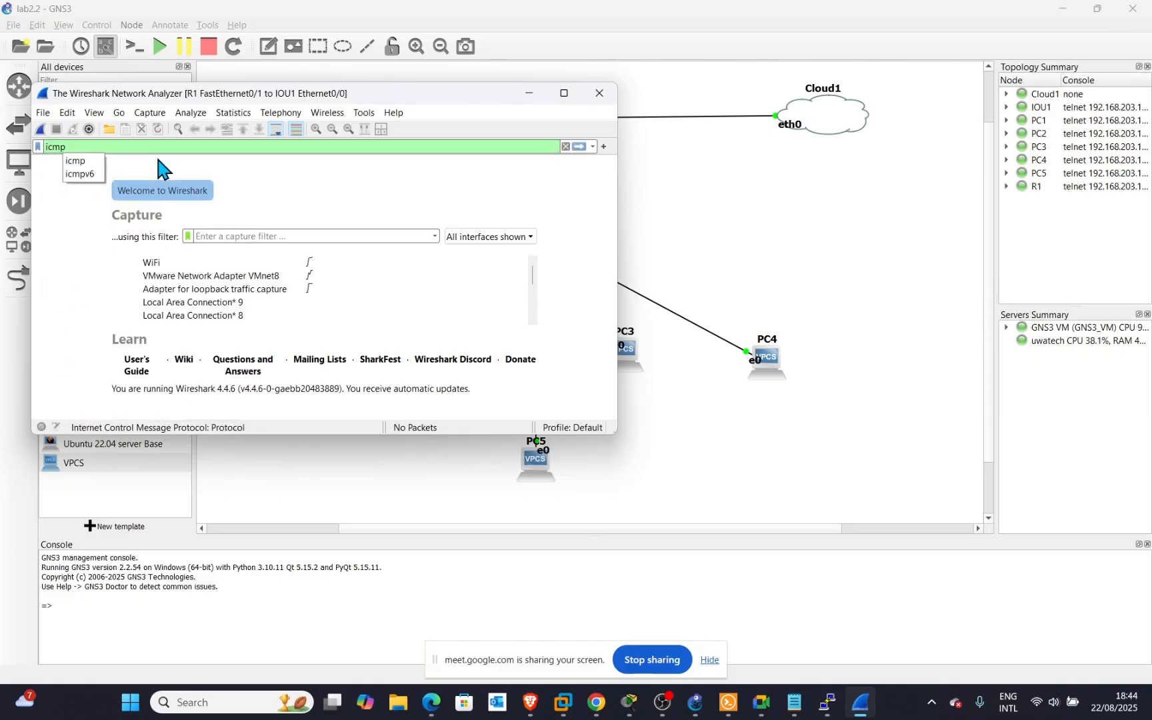
key(Return)
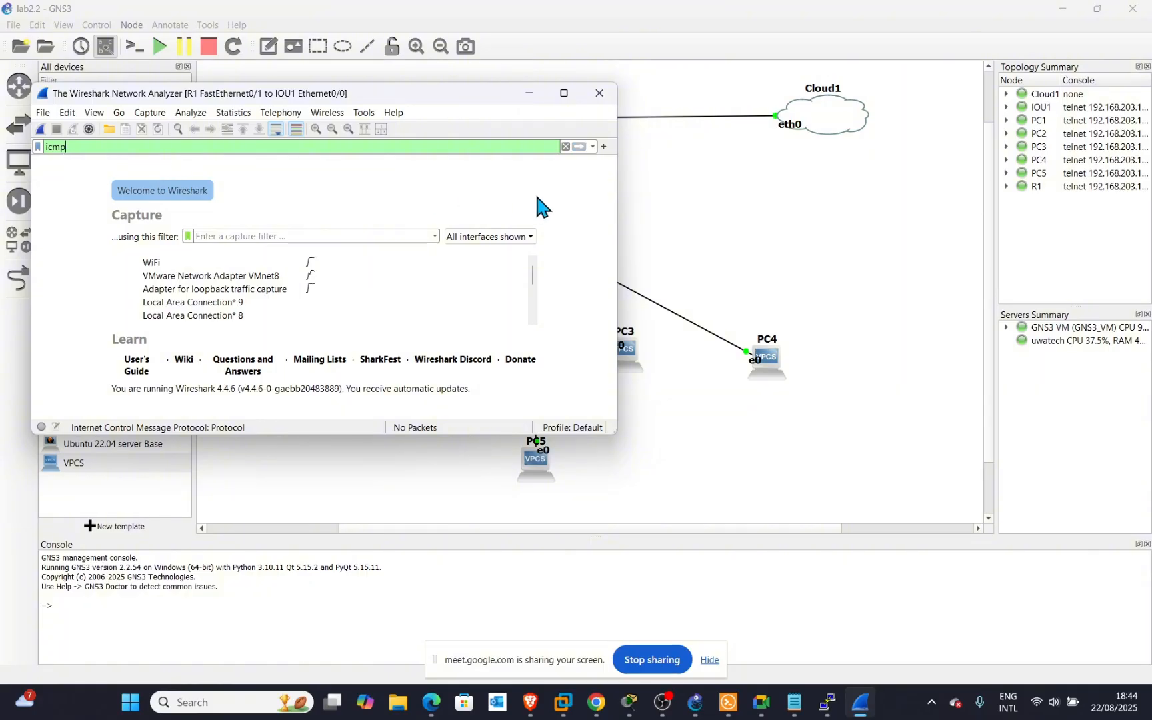
Retry starting the capture, dismiss the file-type error, and close Wireshark.
click(42, 132)
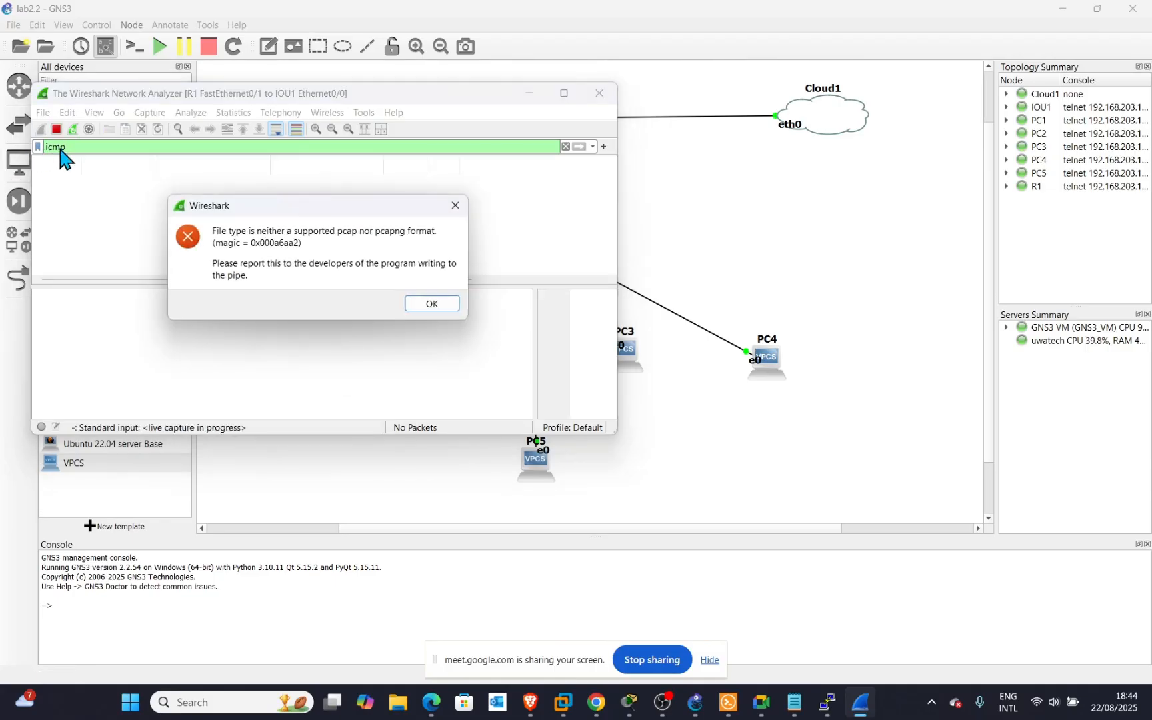
click(431, 304)
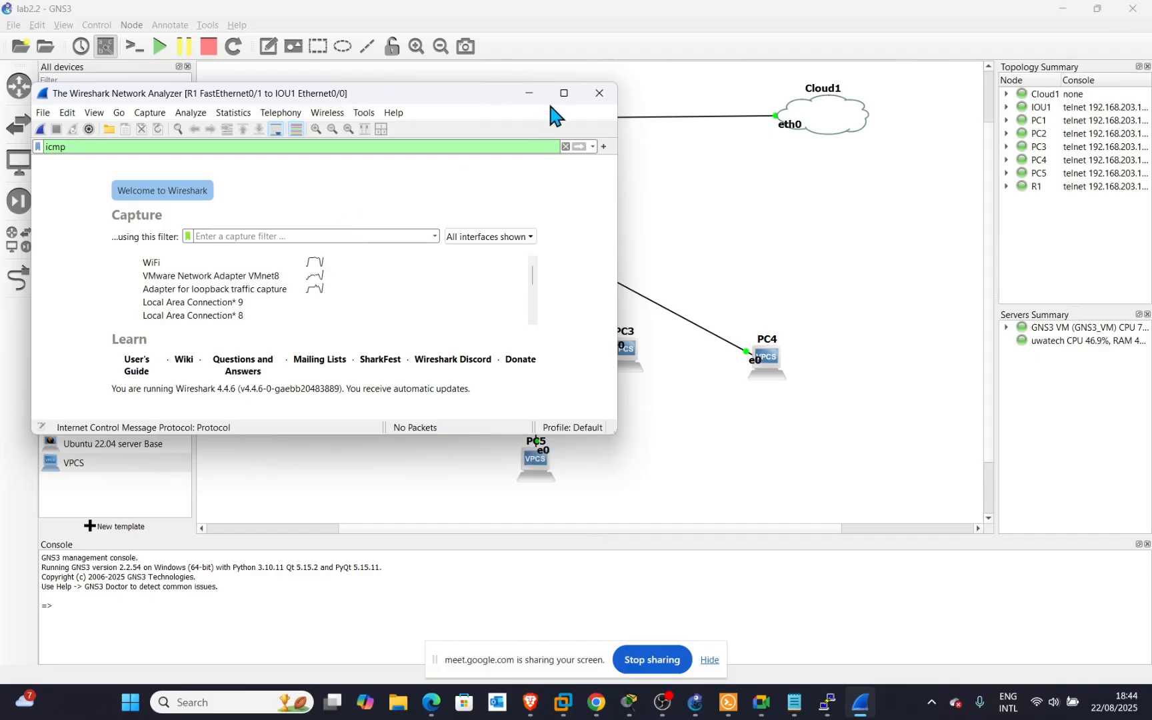
click(599, 94)
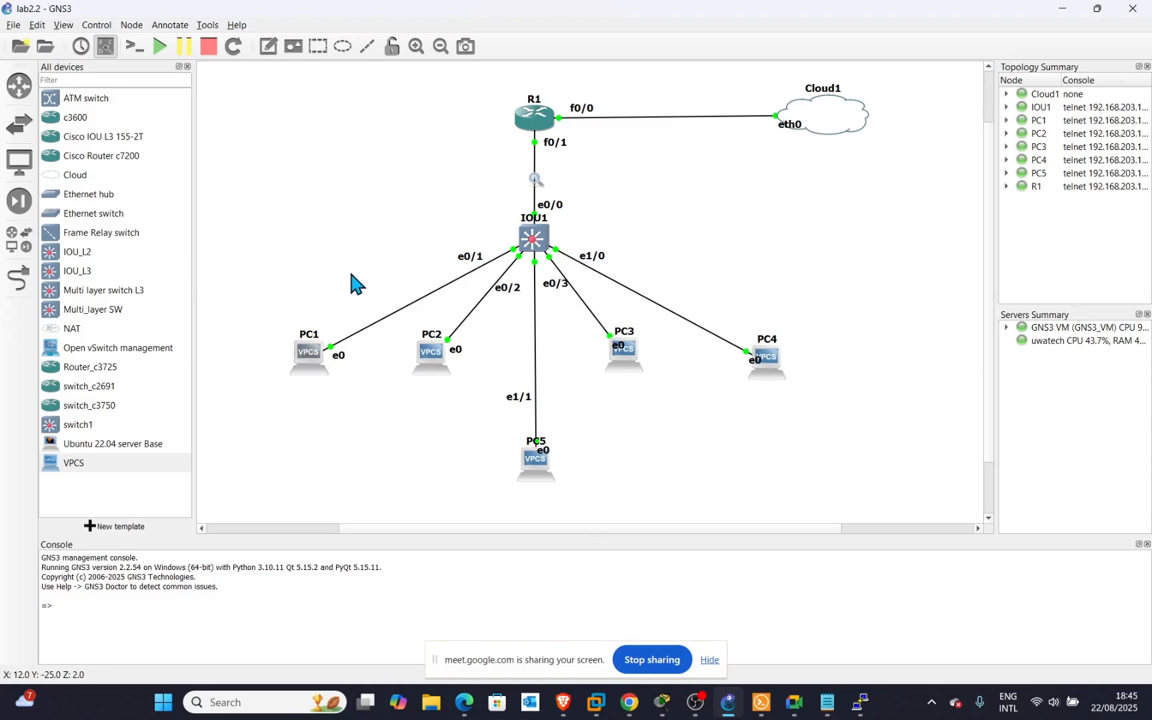
Move PC1's e0 label beside its link and stop the R1–IOU1 capture.
mouse_move(340, 356)
mouse_down()
mouse_move(344, 314)
mouse_move(352, 339)
mouse_up()
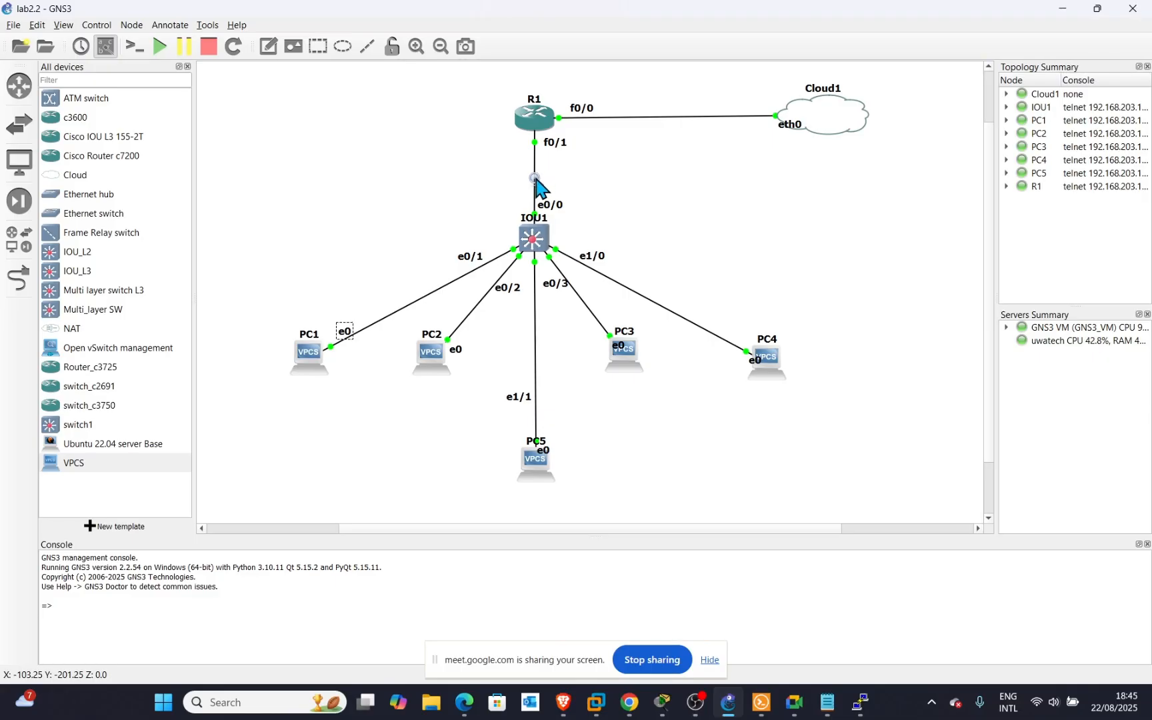
right_click(536, 180)
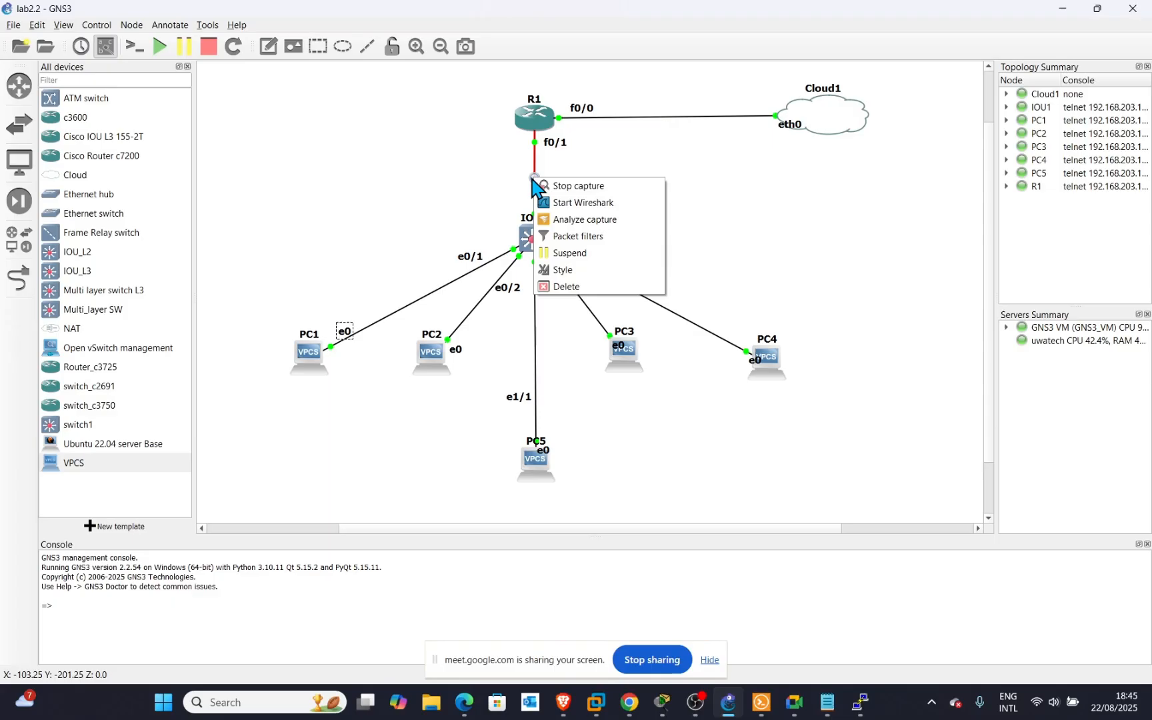
click(576, 189)
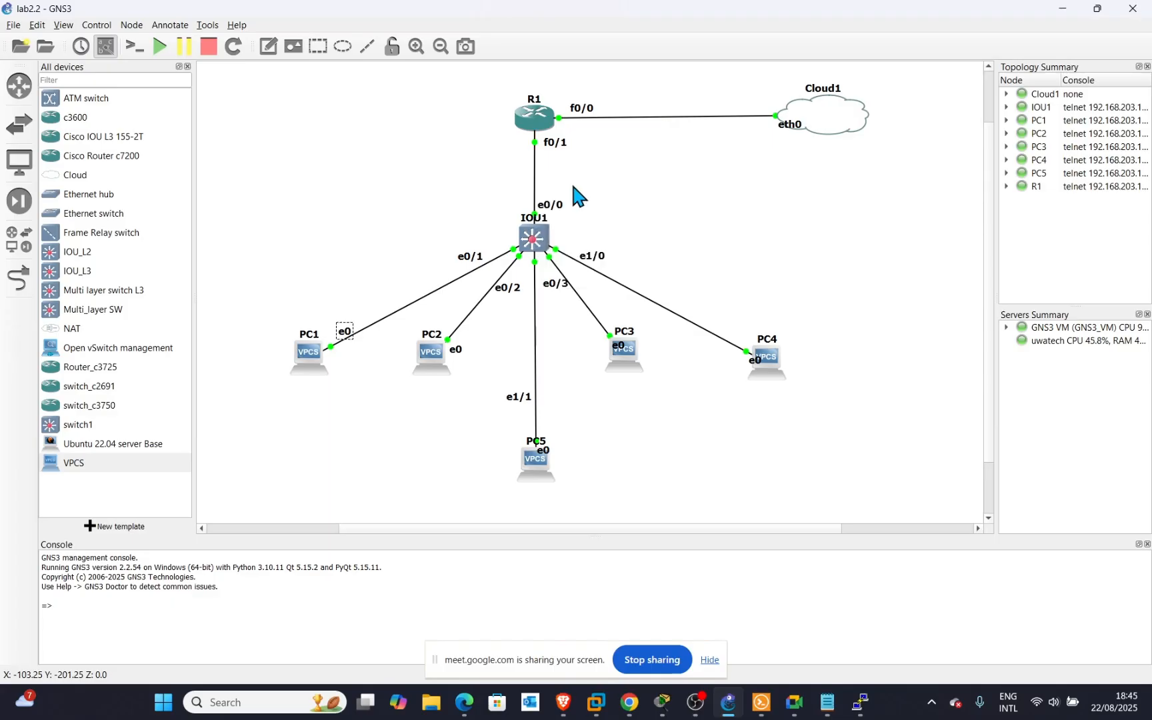
click(536, 174)
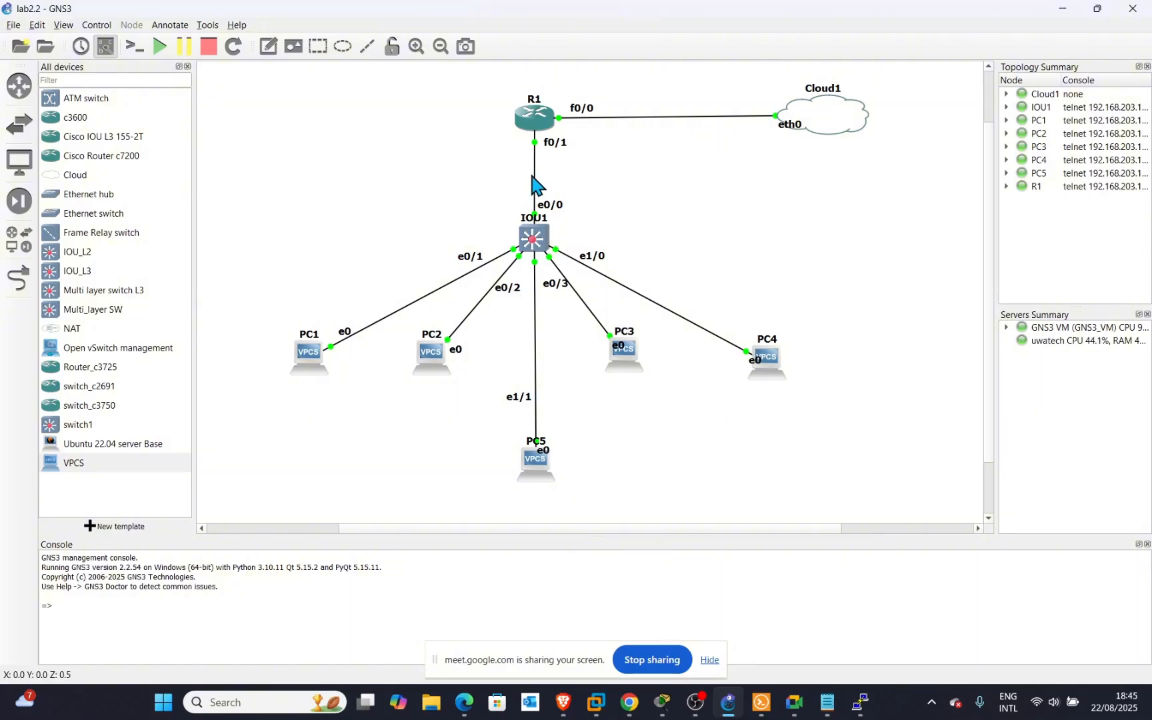
Start a fresh R1–IOU1 capture and move its Wireshark window aside, back to the topology.
right_click(536, 178)
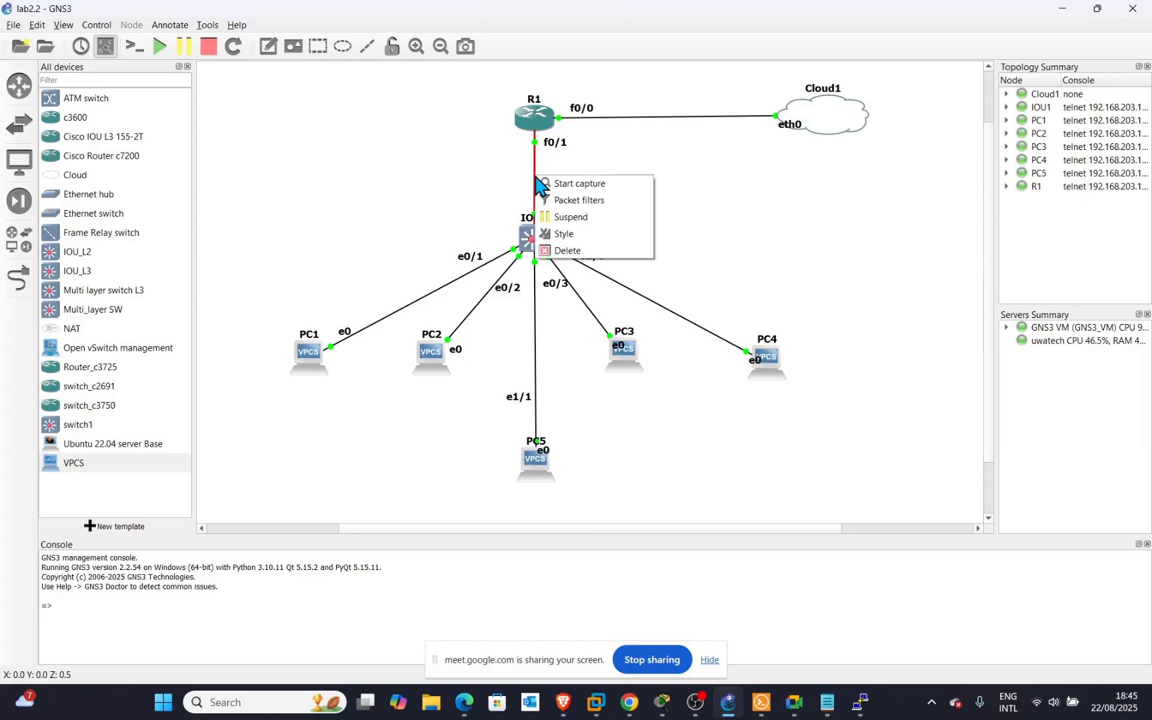
click(563, 184)
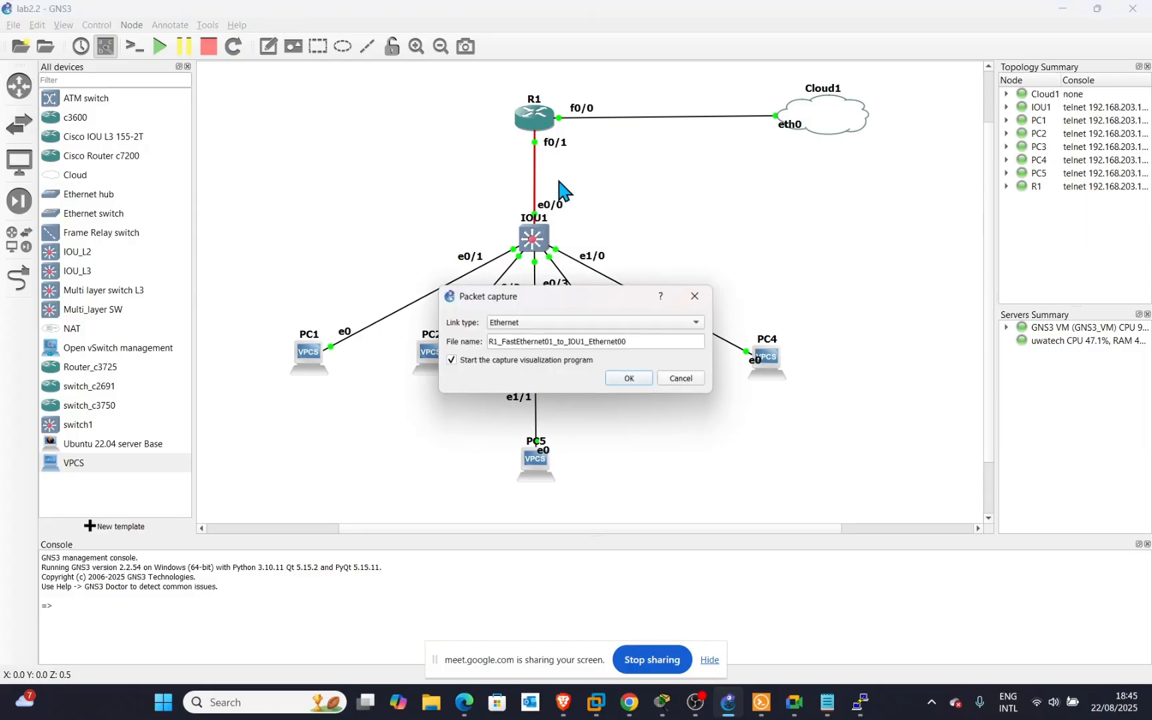
click(630, 379)
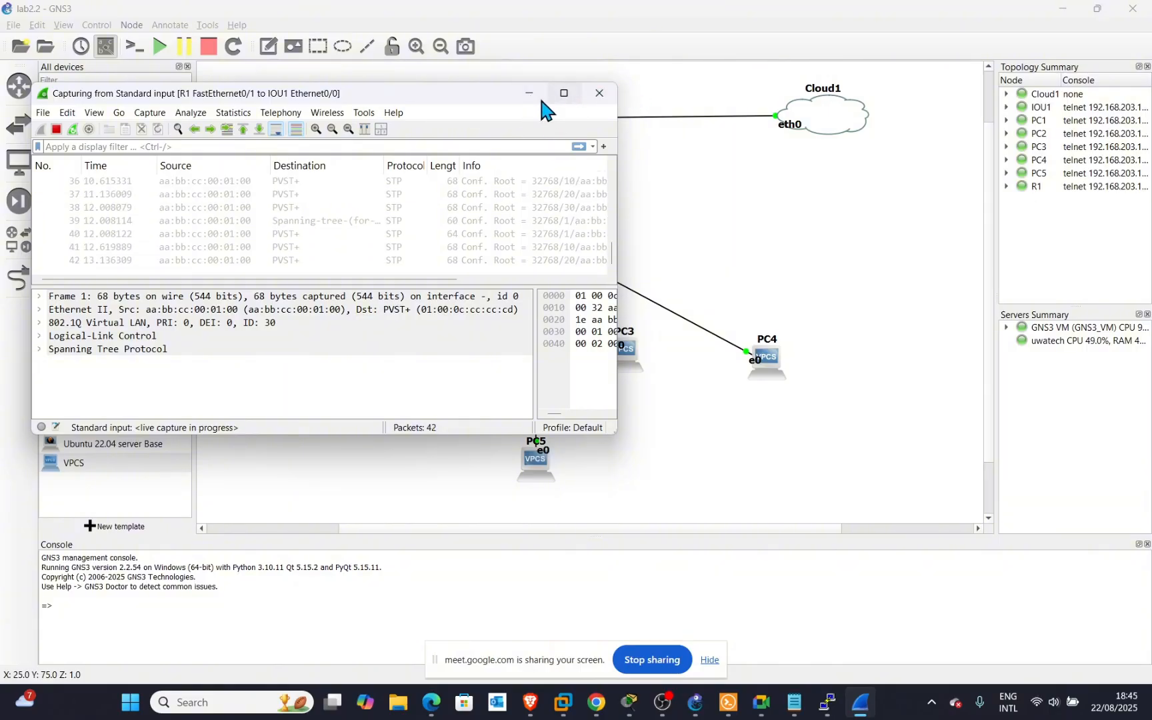
drag(456, 93, 1019, 77)
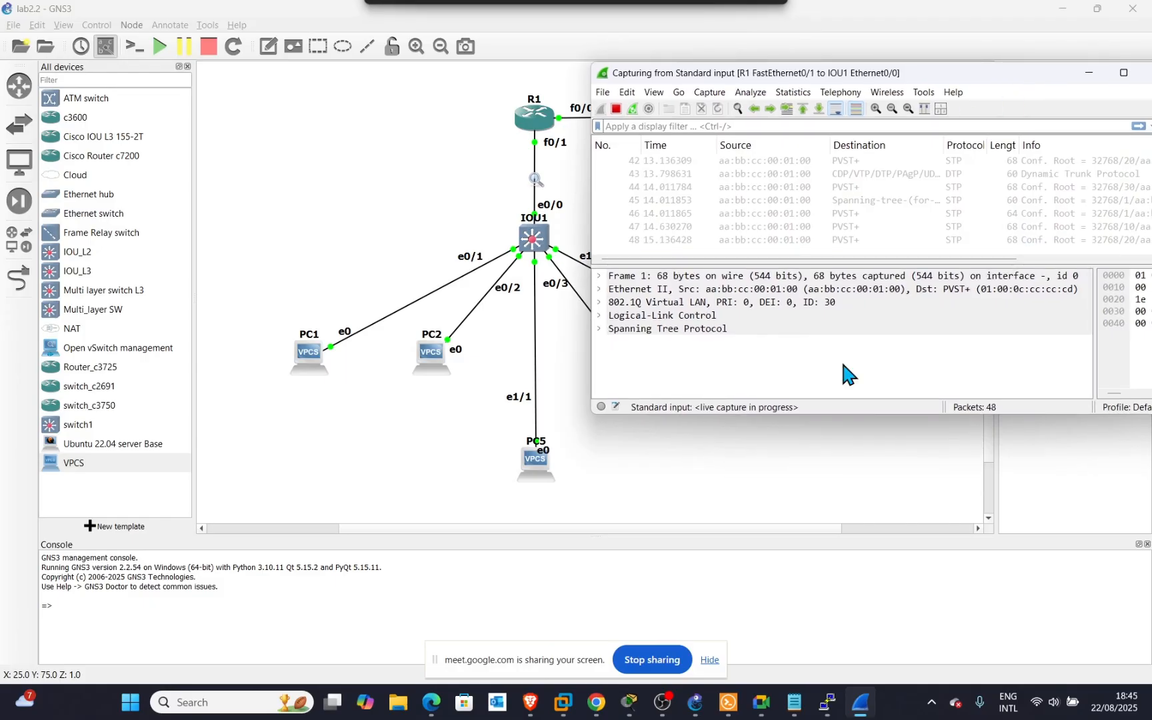
click(412, 311)
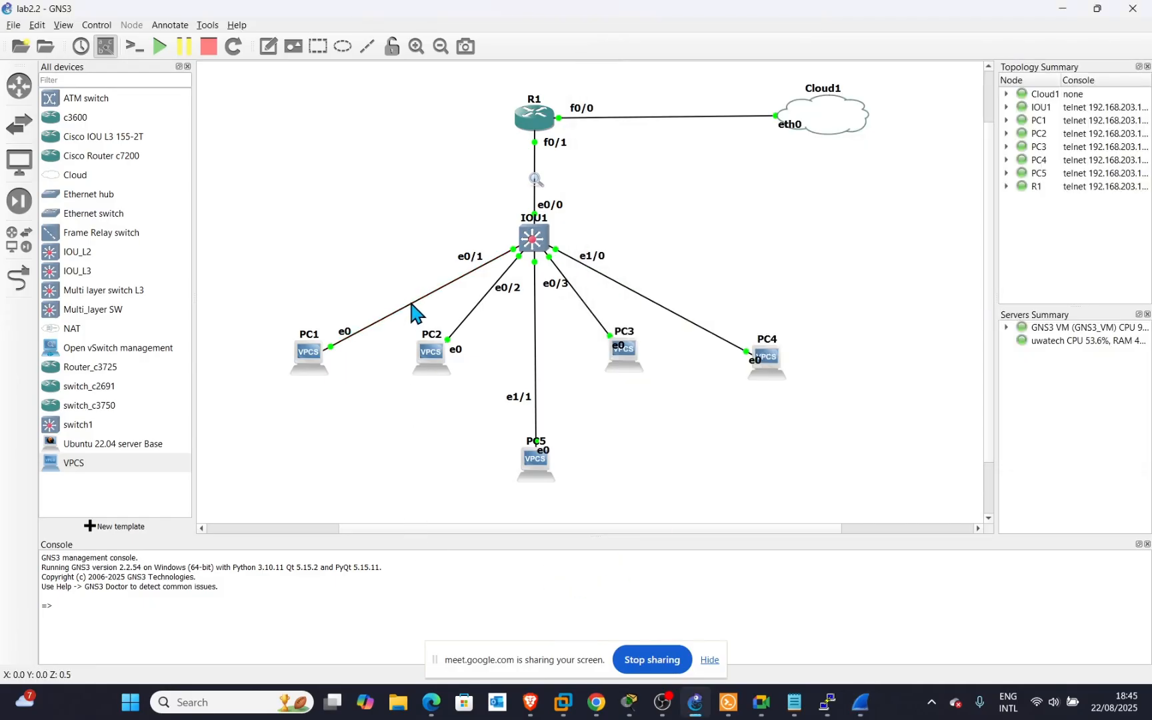
Start a capture on the IOU1 e0/1–PC1 link and shift its Wireshark window right.
right_click(413, 308)
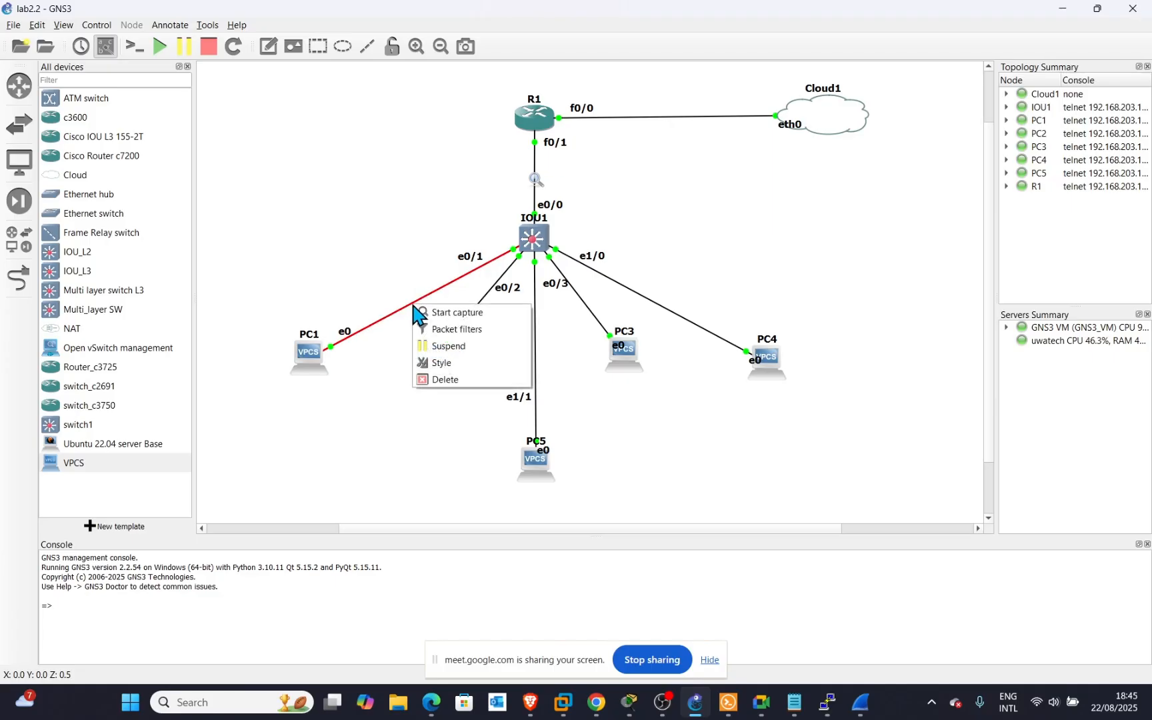
click(432, 313)
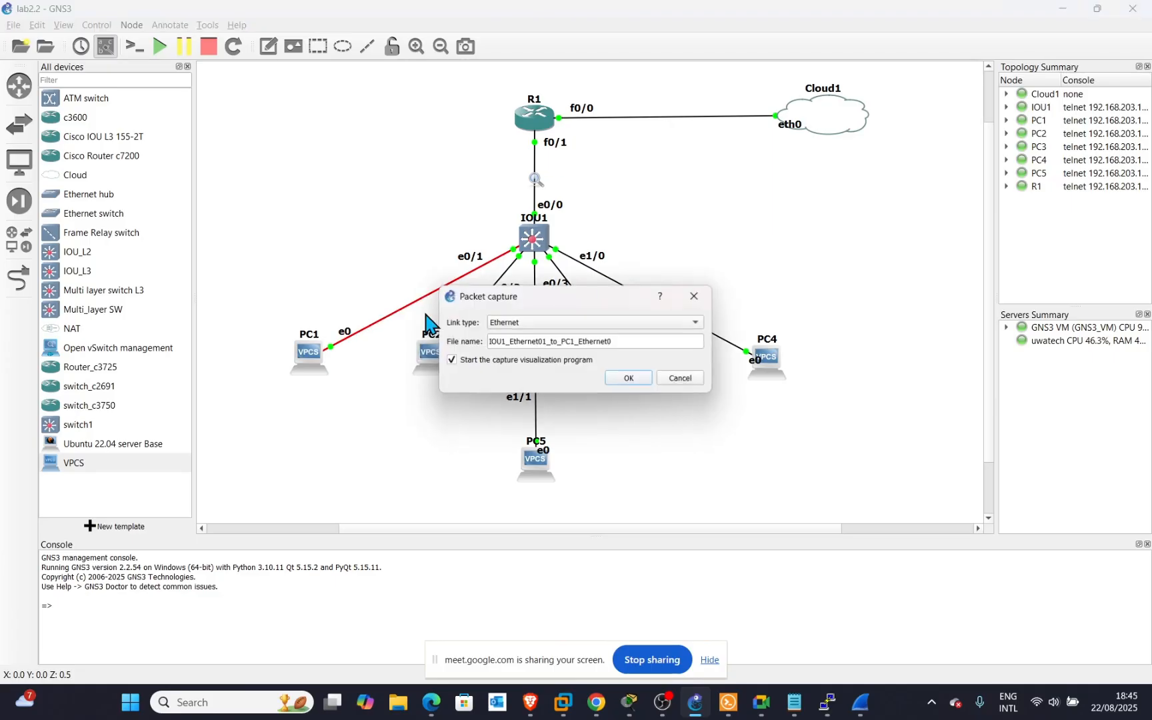
click(640, 378)
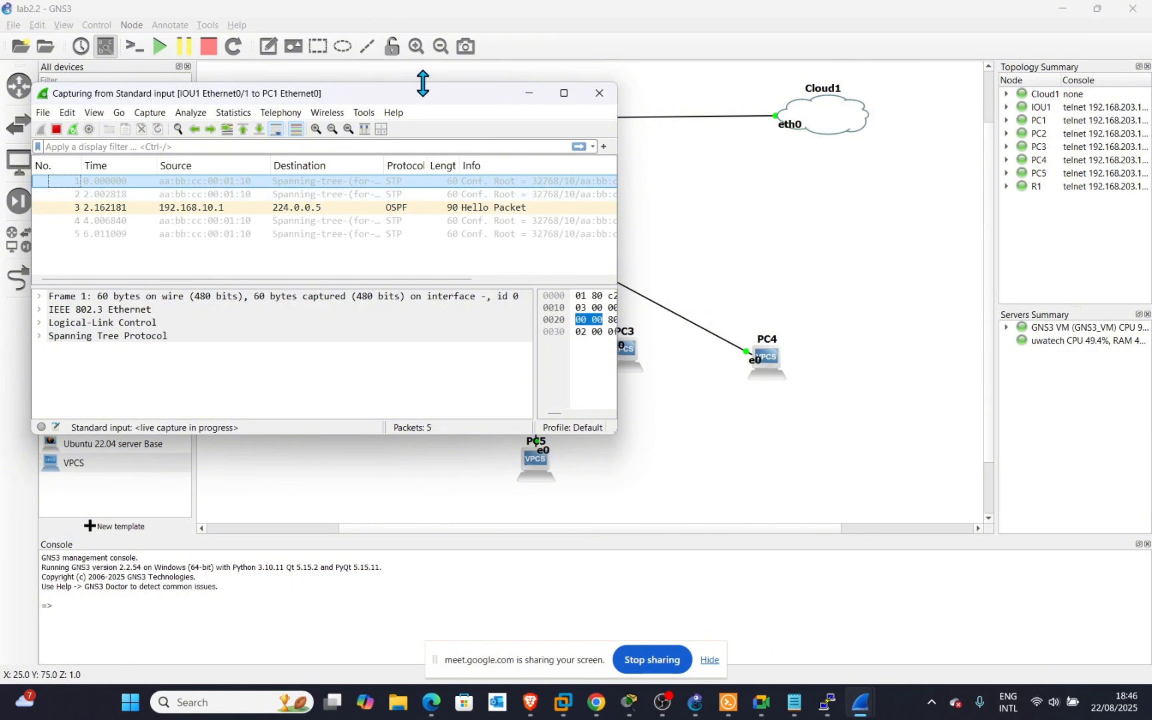
drag(431, 97, 472, 96)
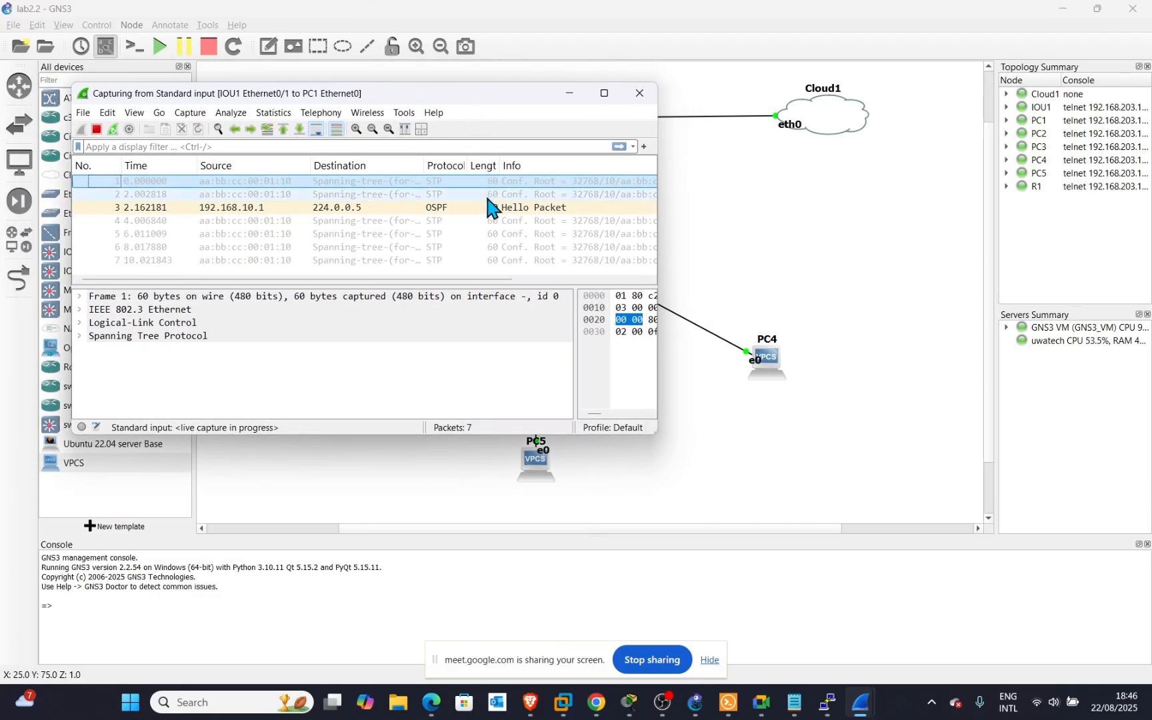
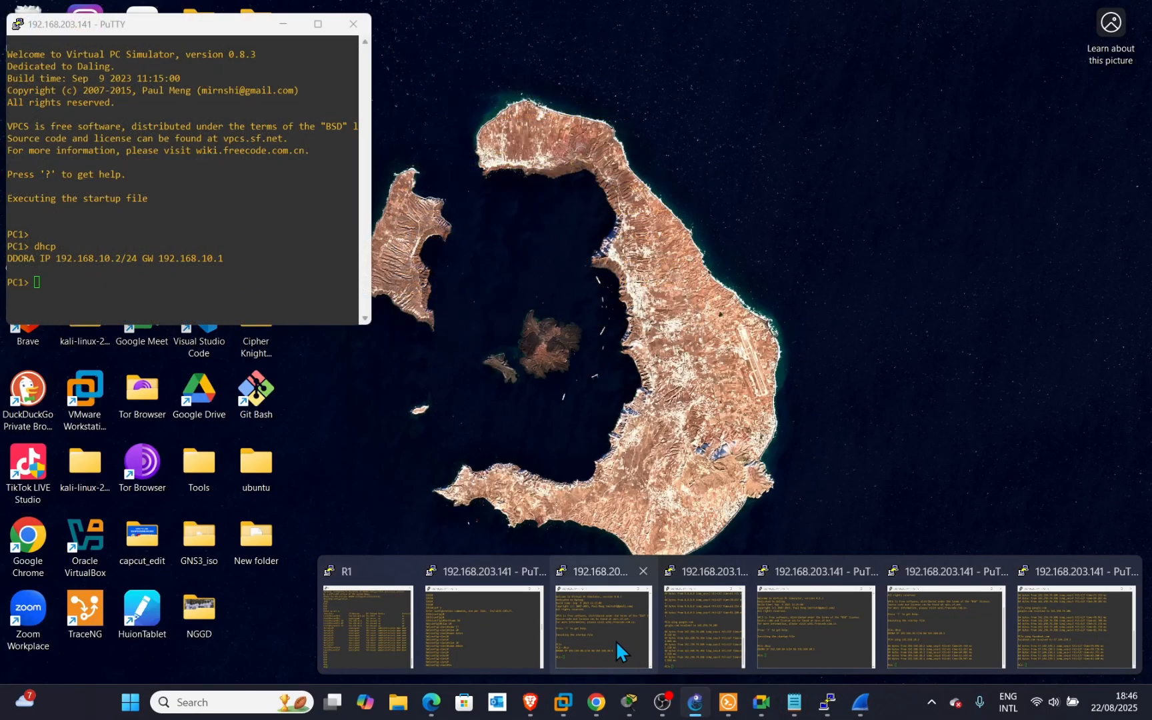
Bring PC1's console, showing the 192.168.10.2/24 lease with gateway 192.168.10.1, to the screen centre.
click(616, 641)
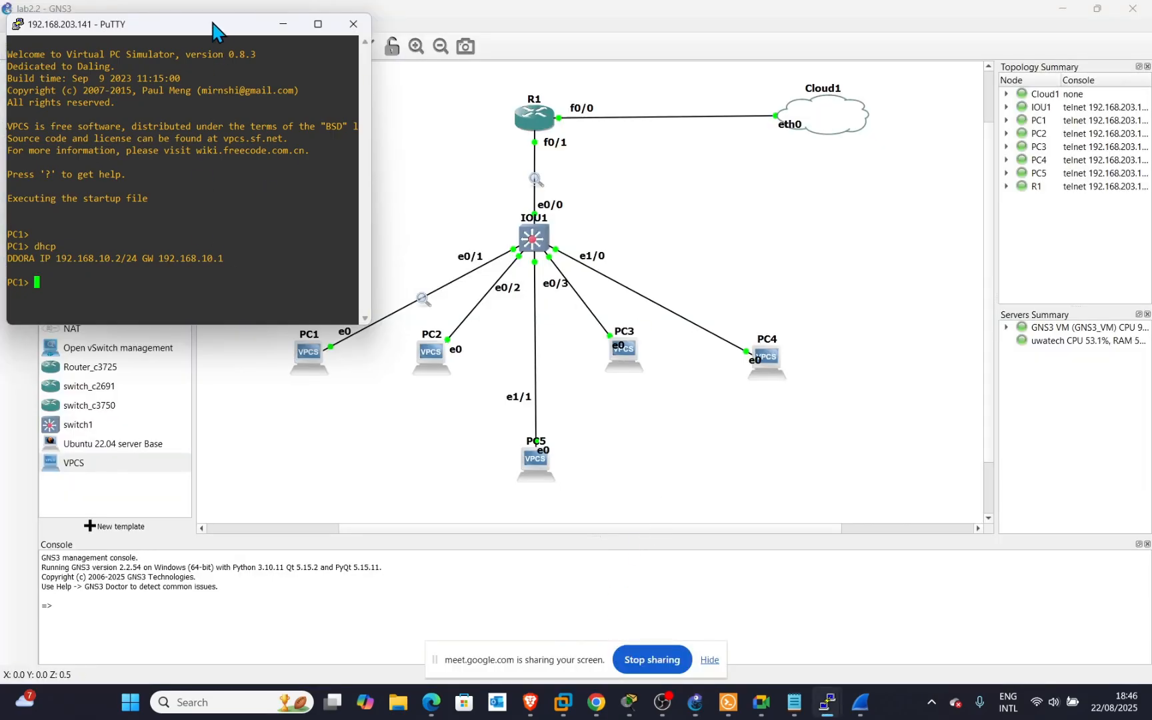
drag(220, 24, 541, 61)
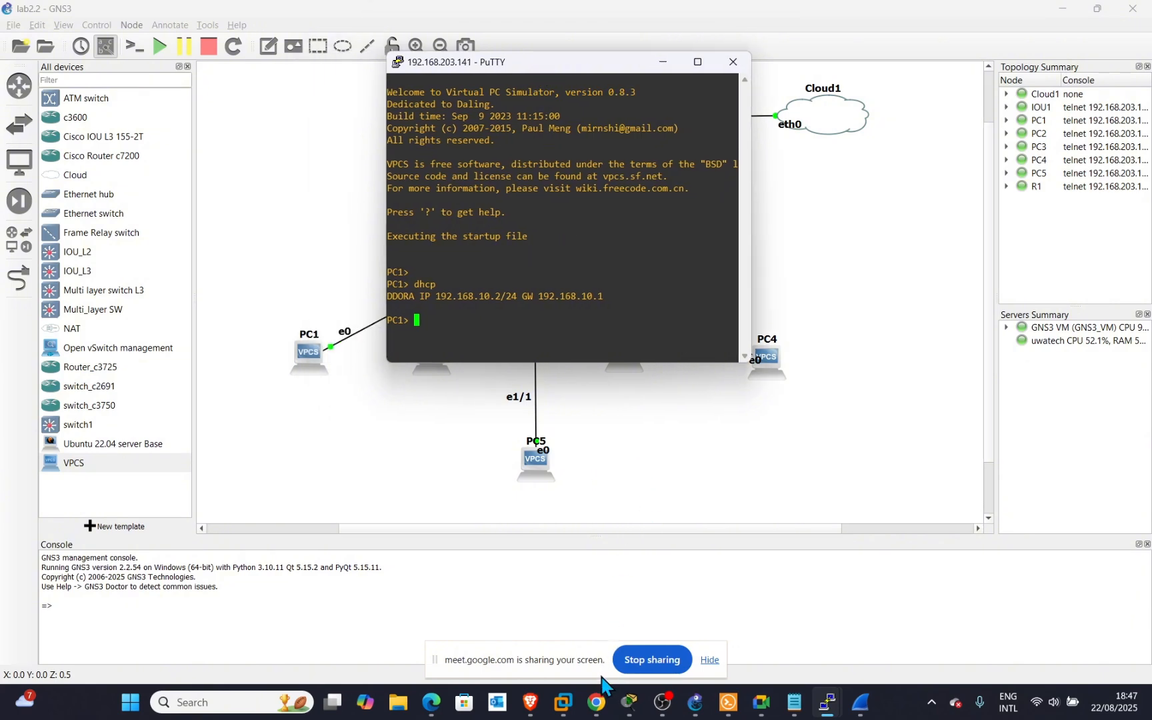
Arrange the IOU1 e0/1–PC1 Wireshark capture and PC1's console so both are visible.
mouse_move(625, 680)
mouse_move(863, 704)
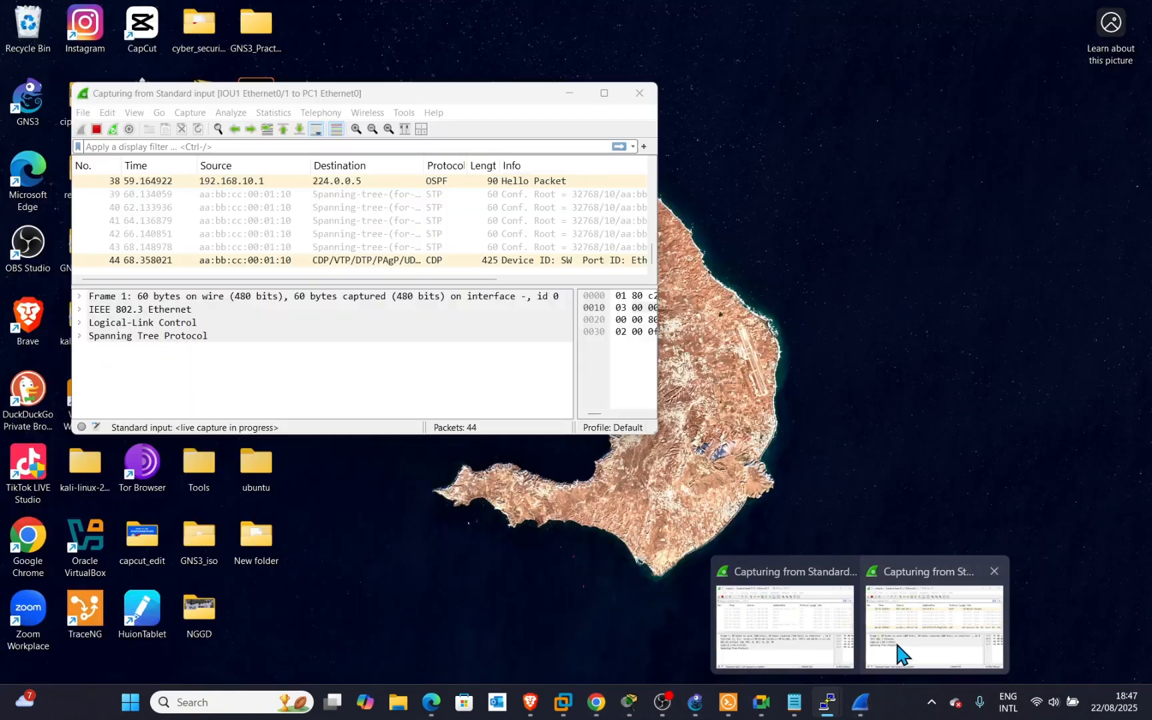
click(896, 645)
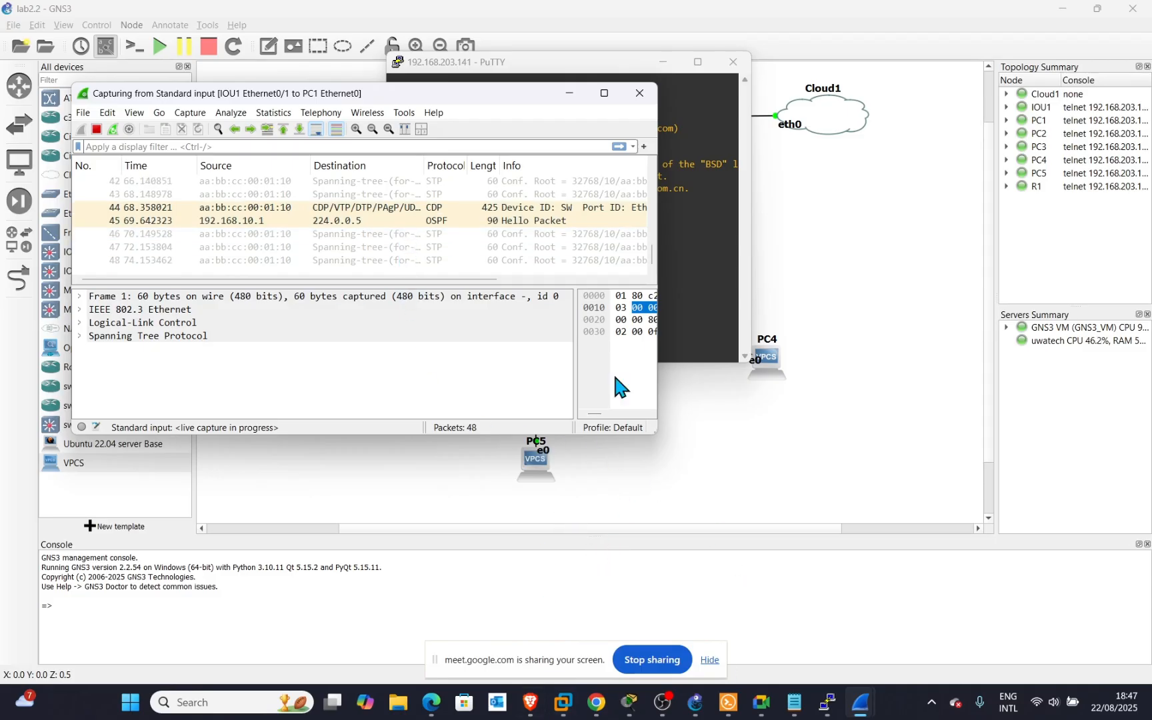
click(666, 275)
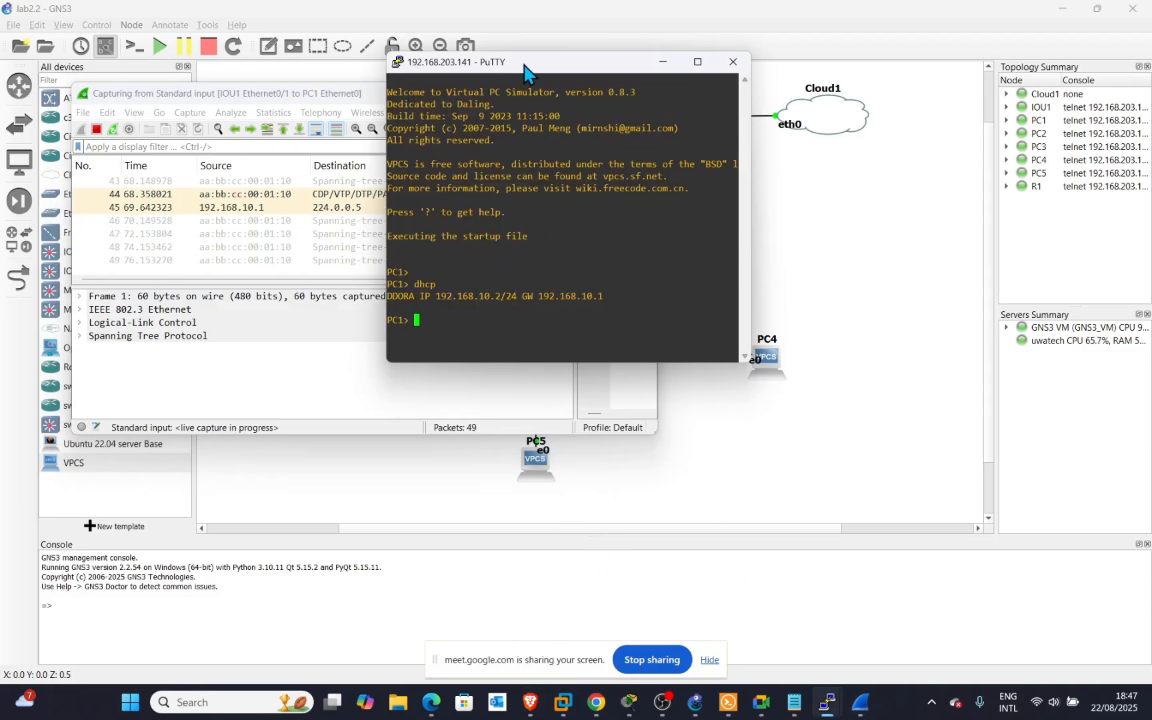
drag(530, 66, 792, 185)
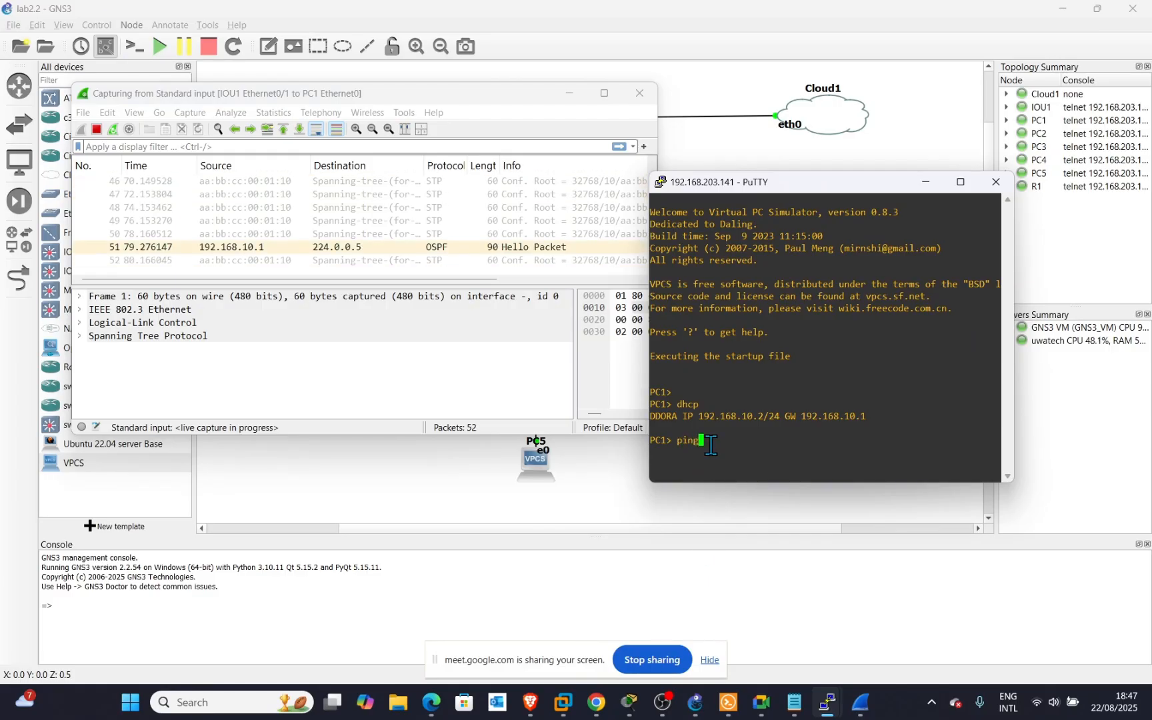
Ping google.com from PC1, which reports it cannot resolve the name, and move the console upper right.
text(ping goog)
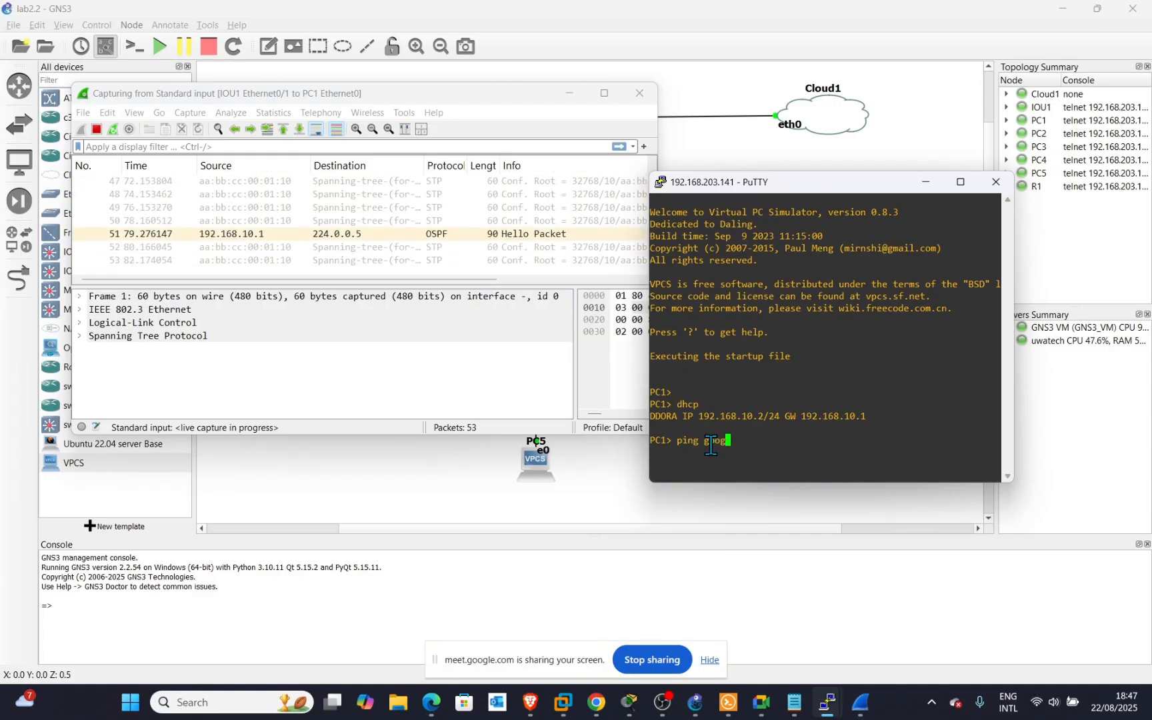
text(le.com)
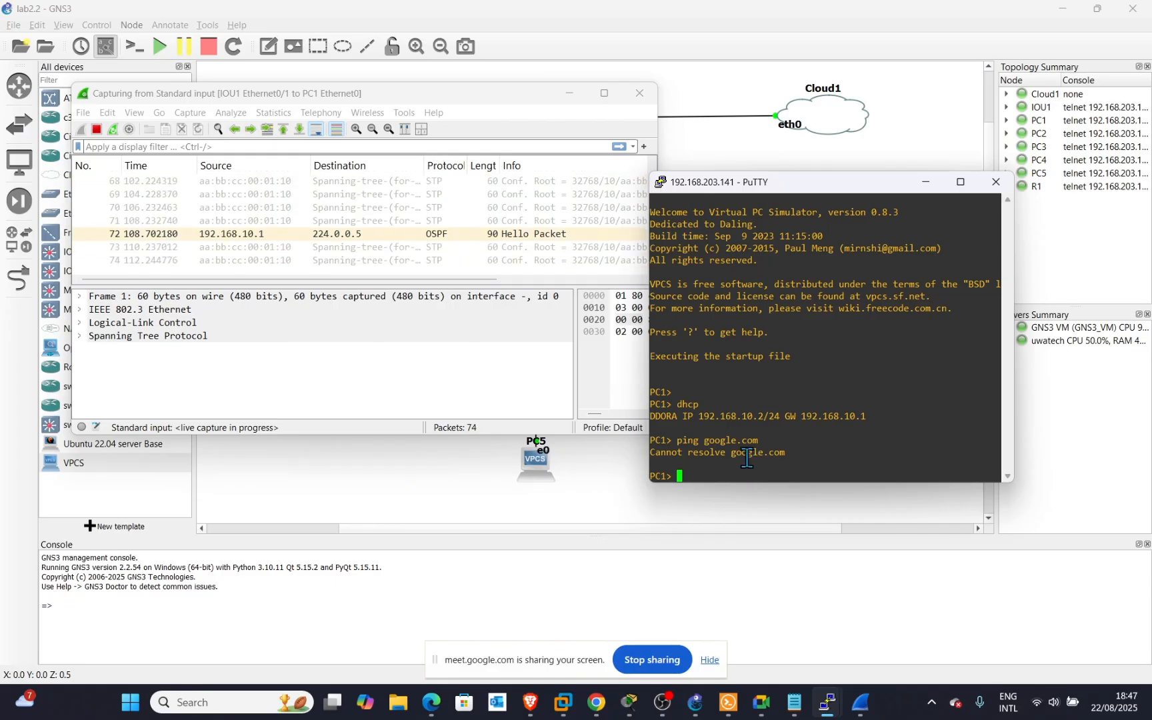
drag(812, 192, 838, 127)
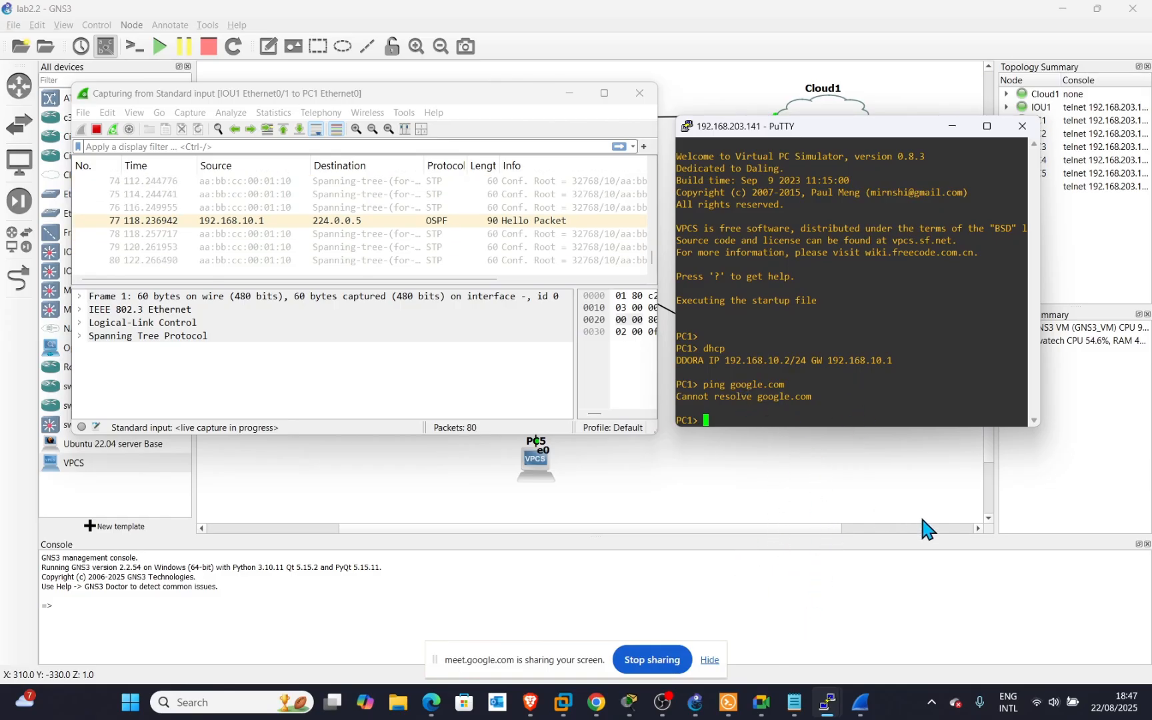
Switch to the kali-linux-2025 VM in VMware Workstation running the hping3 flood toward 192.168.10.1.
mouse_move(792, 709)
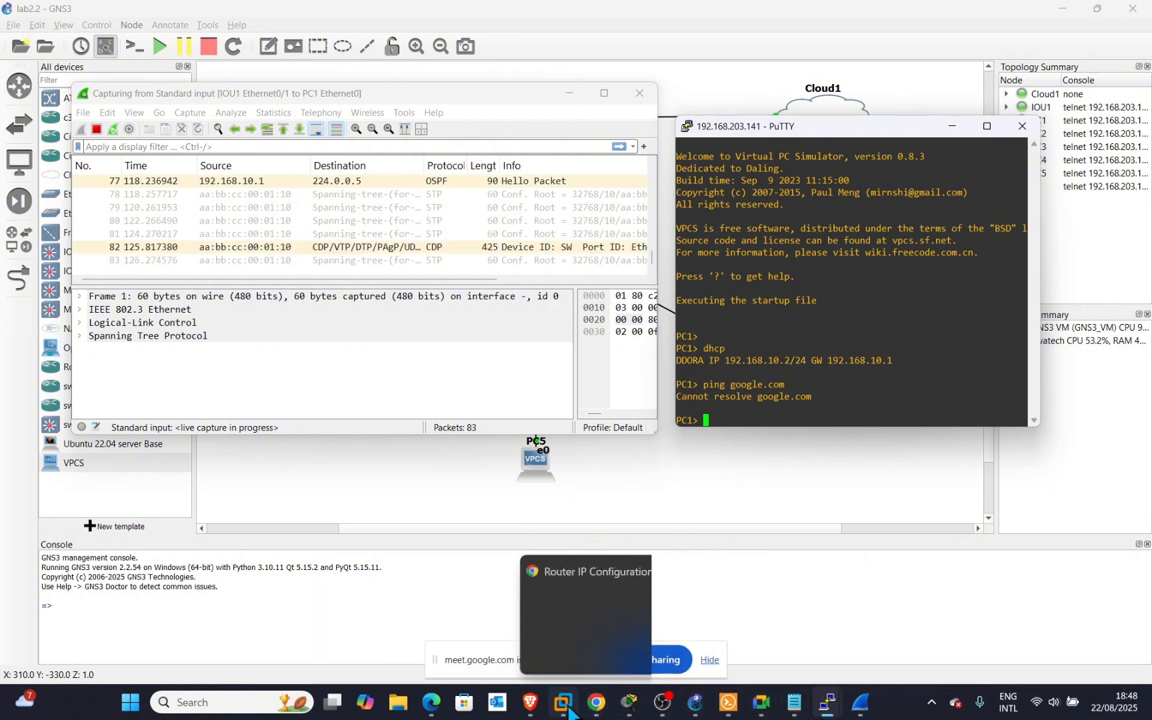
mouse_move(568, 711)
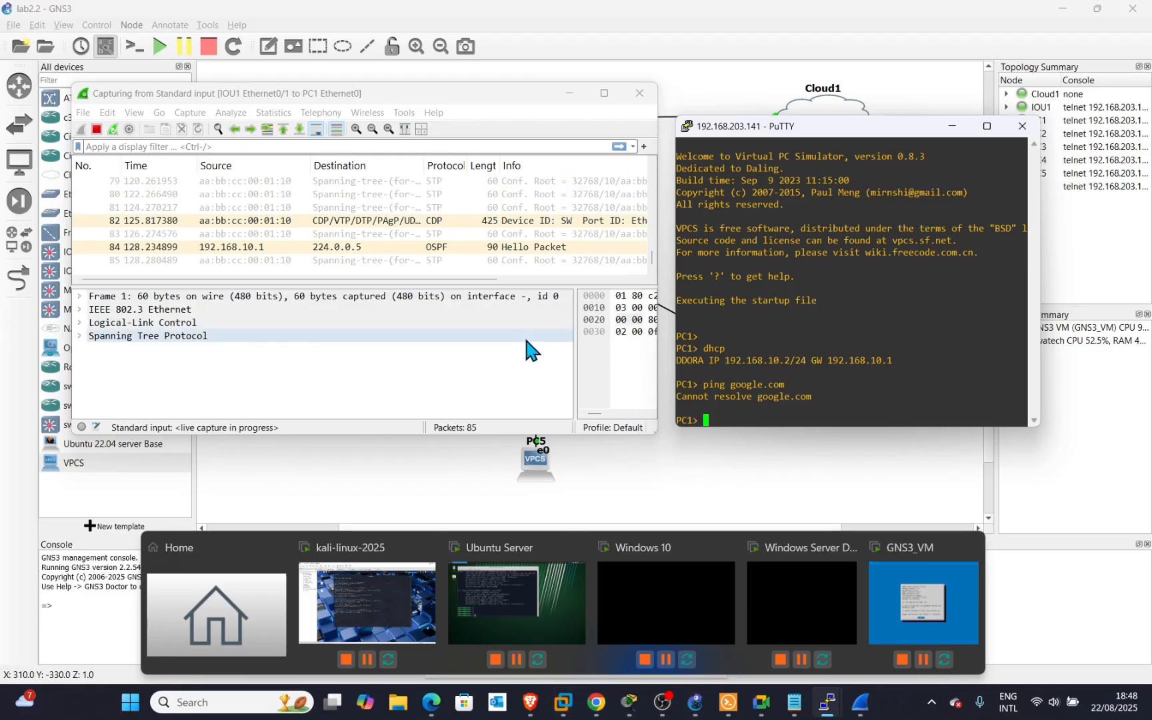
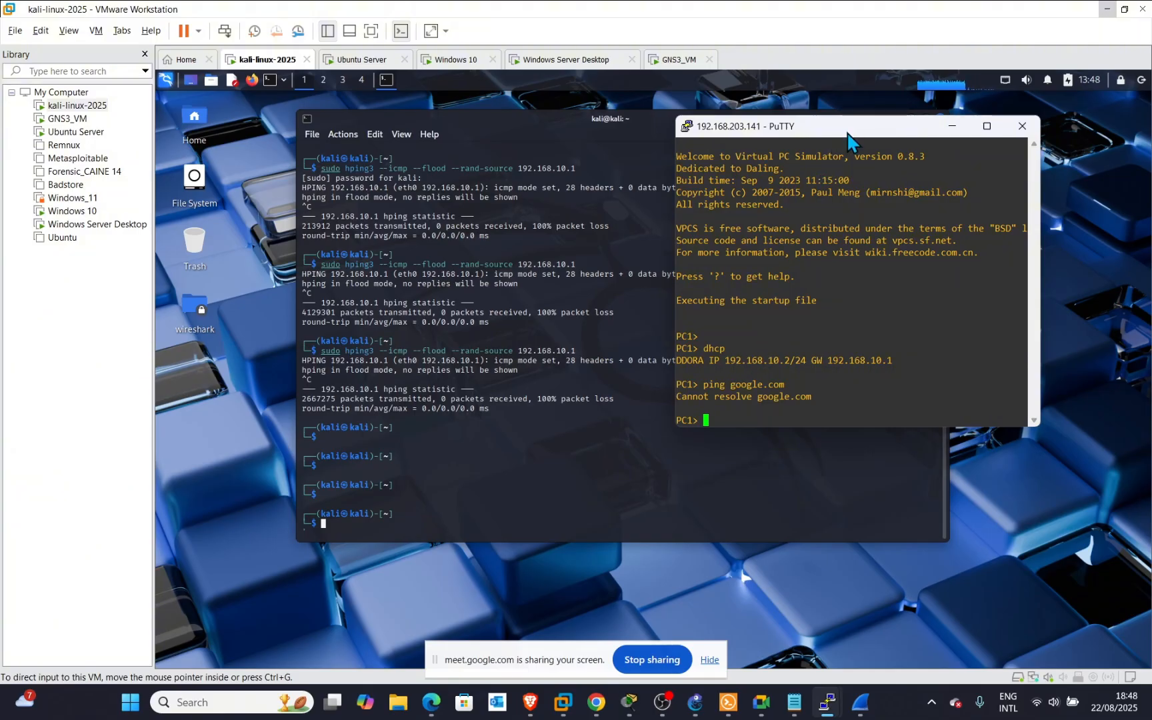
Rerun 'ping google.com' from PC1, now resolving to 142.250.74.206 with replies arriving.
drag(847, 136, 832, 126)
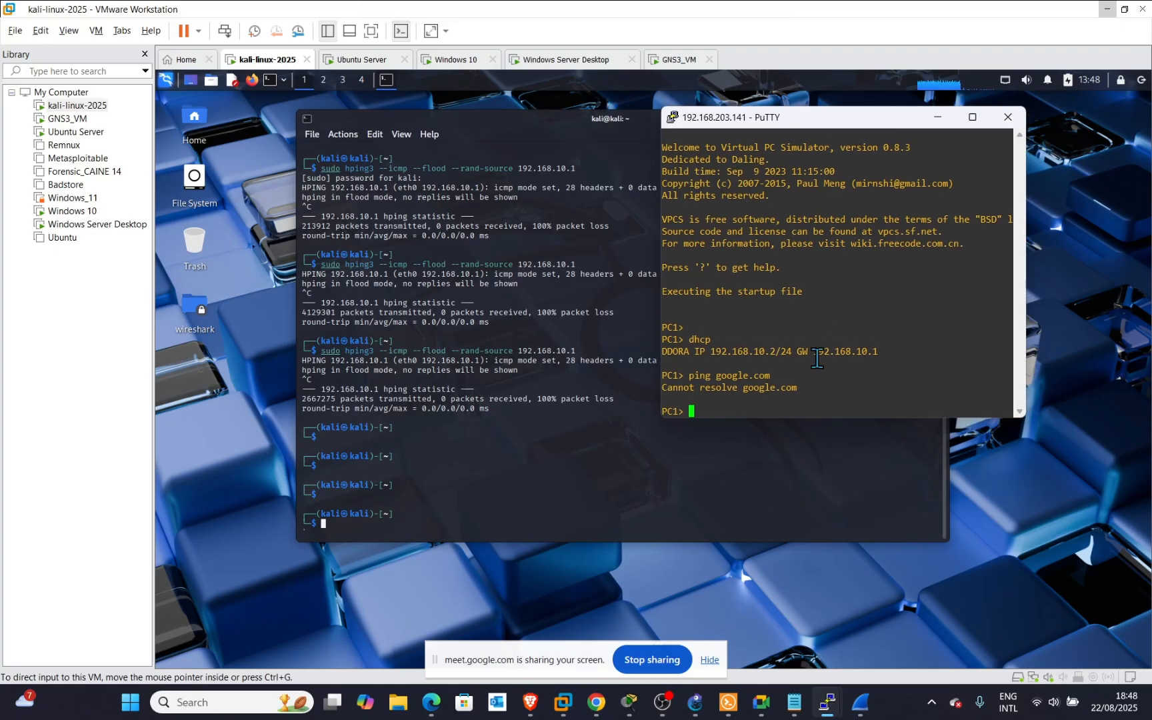
key(Return)
key(Return)
key(Return)
key(Return)
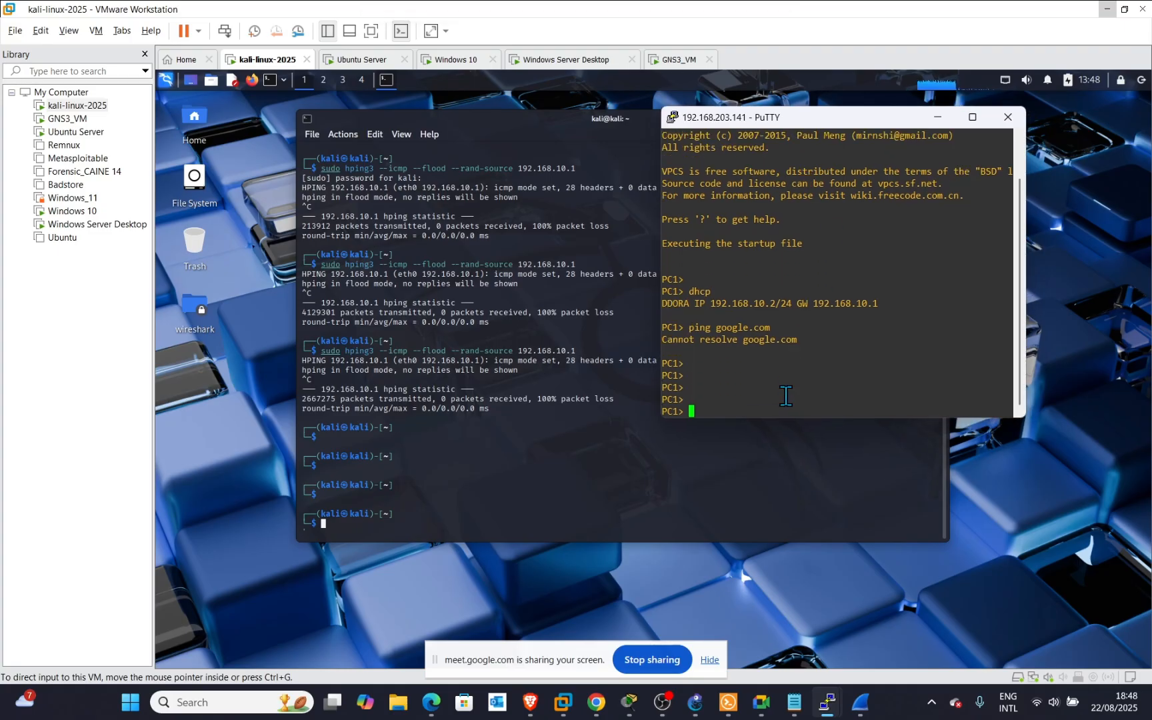
key(Up)
key(Return)
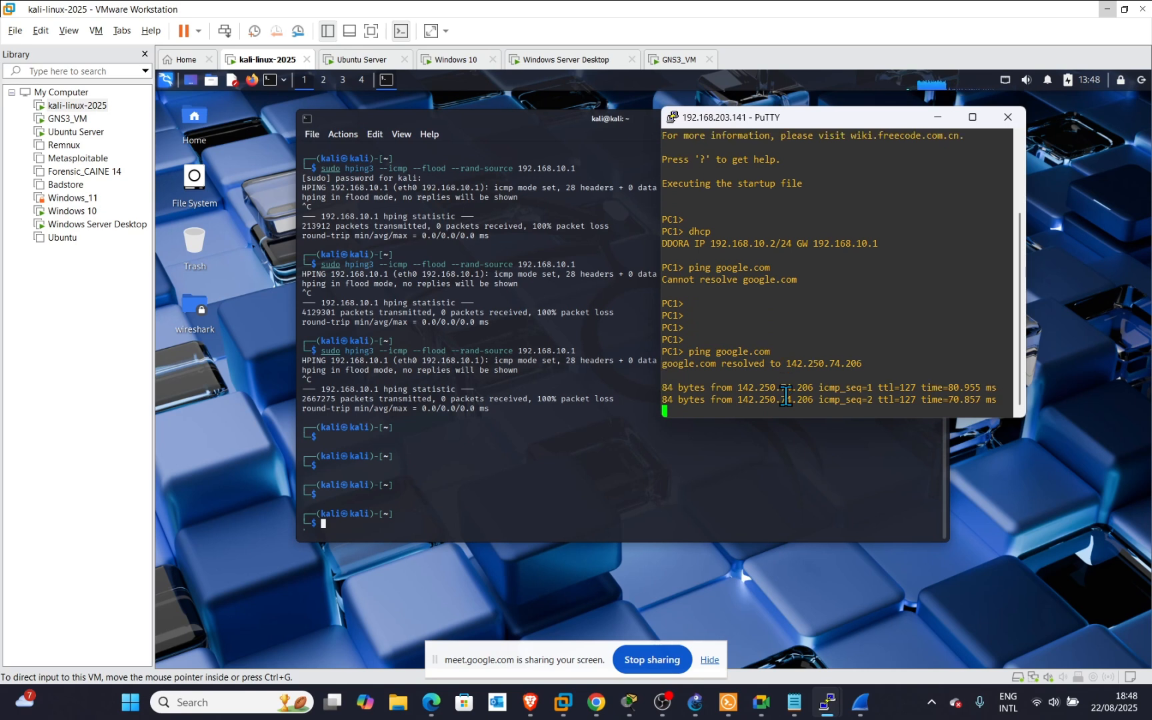
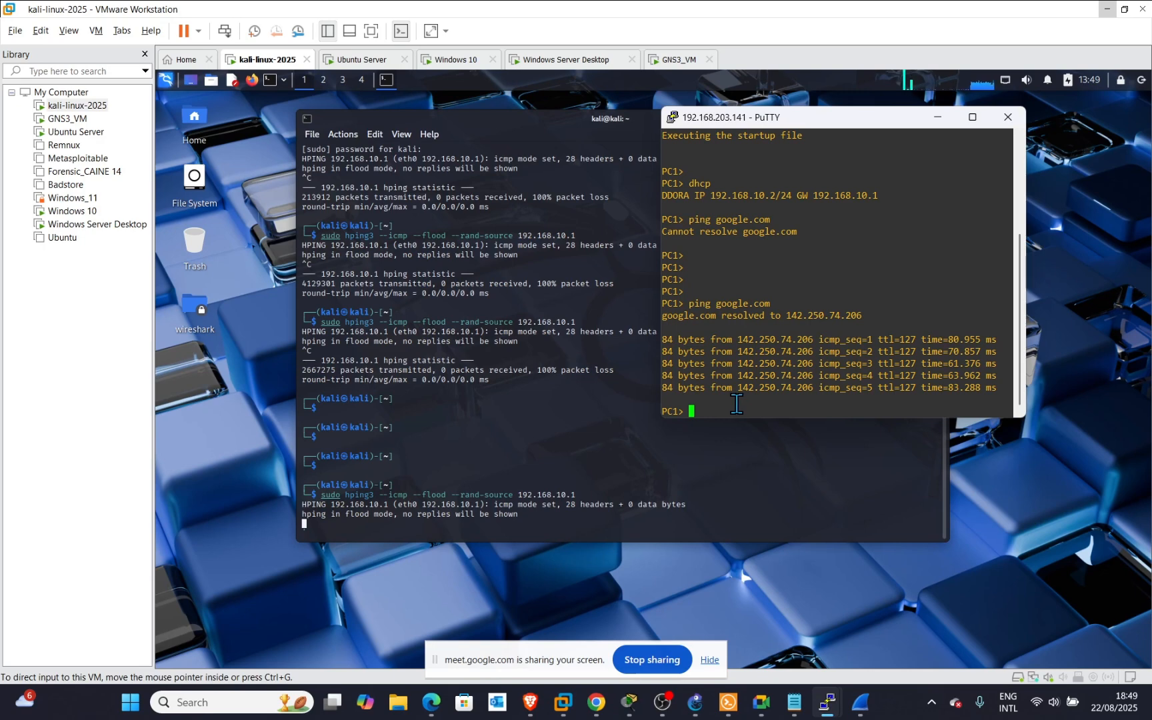
Rerun 'ping google.com' on PC1 during the hping3 flood, now failing with 'Cannot resolve google.com'.
key(Up)
key(Return)
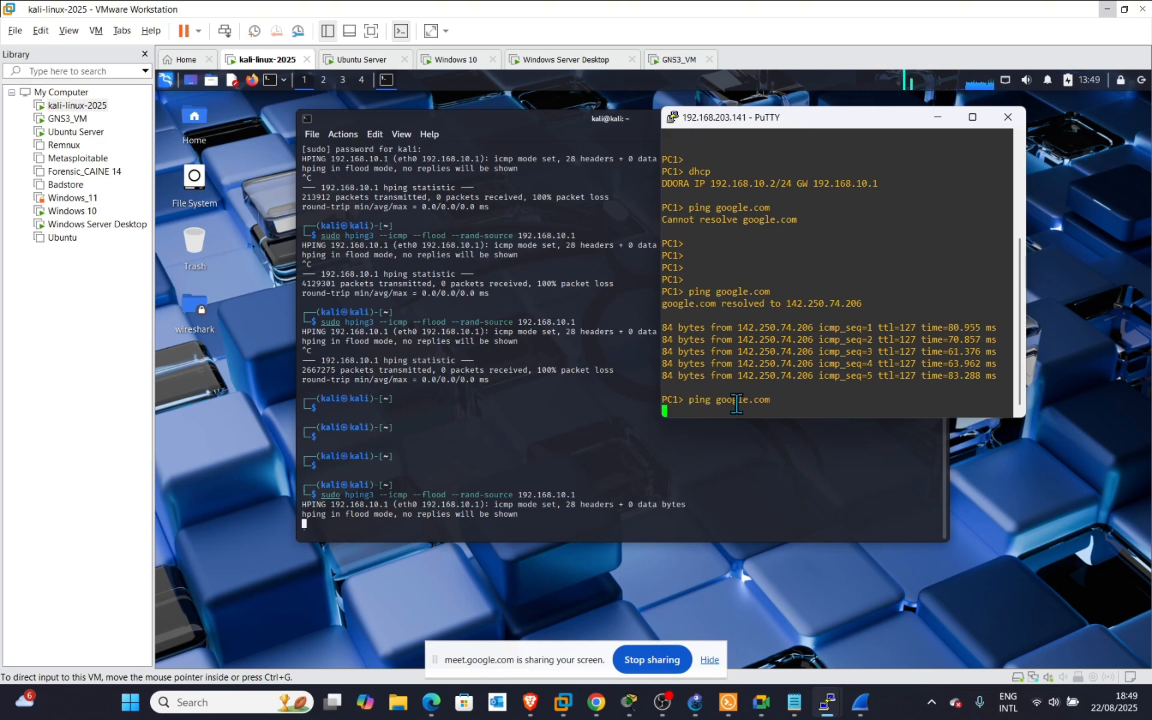
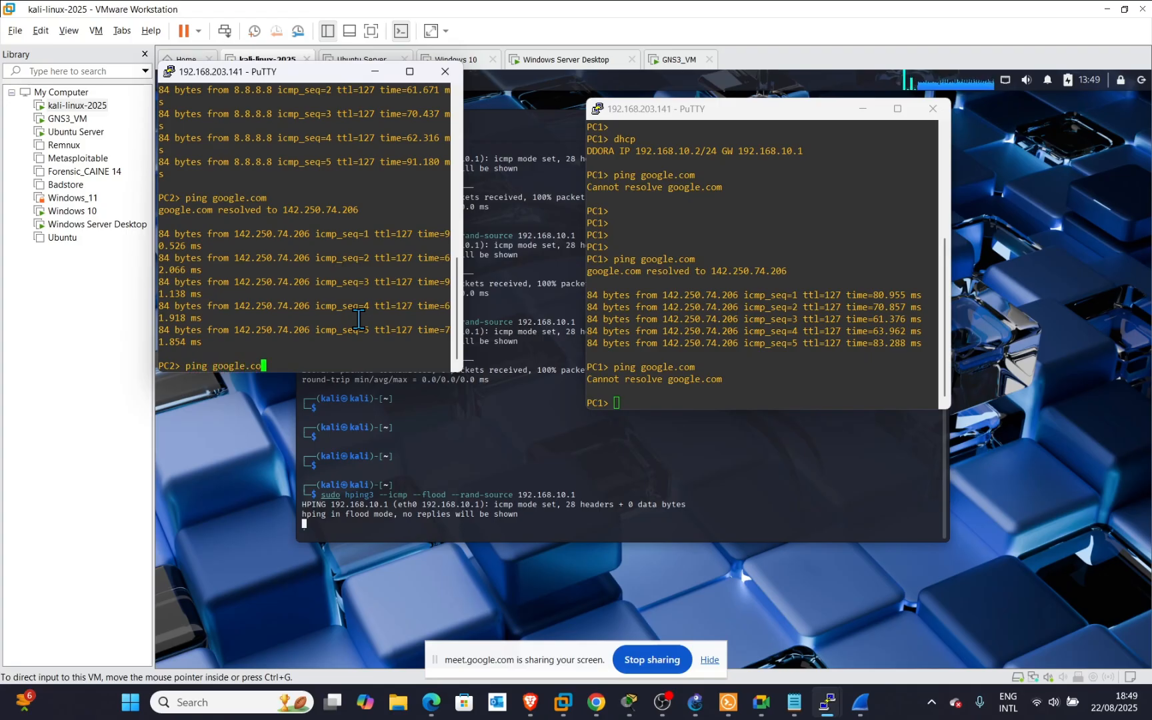
Run 'ping google.com' on PC2 during the hping3 flood, which fails with 'Cannot resolve google.com'.
key(Return)
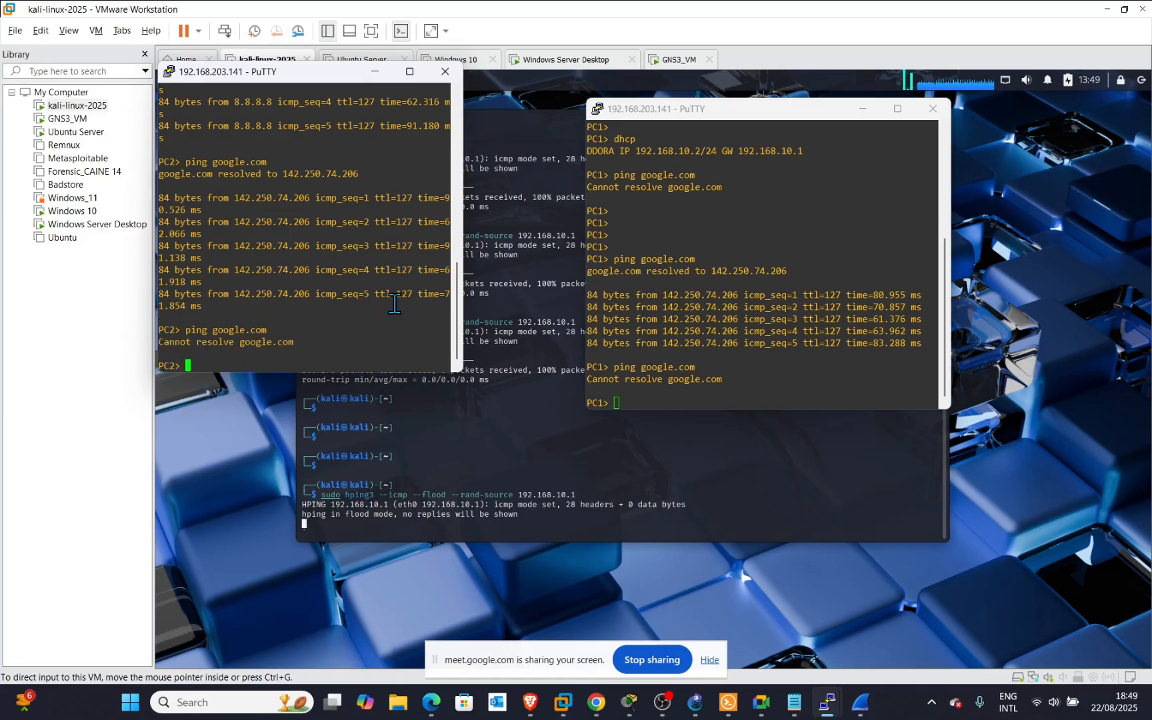
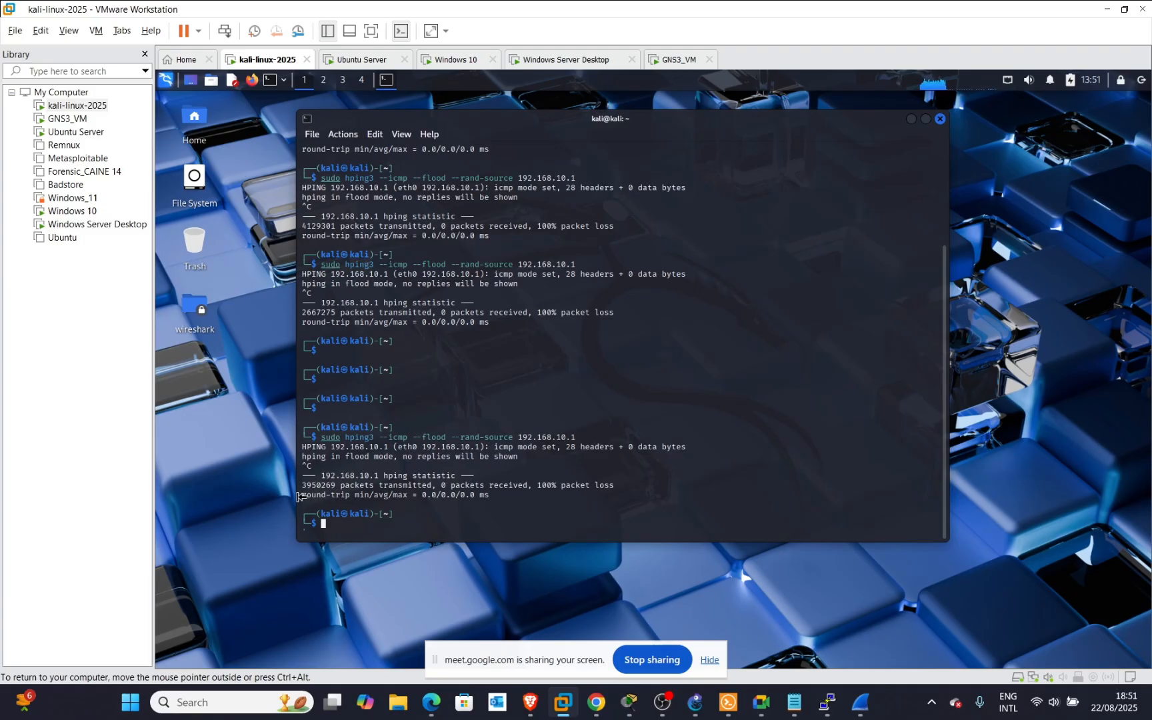
Select the 3950269 count on the final 'packets transmitted' line of the stopped hping3 output.
drag(336, 485, 294, 484)
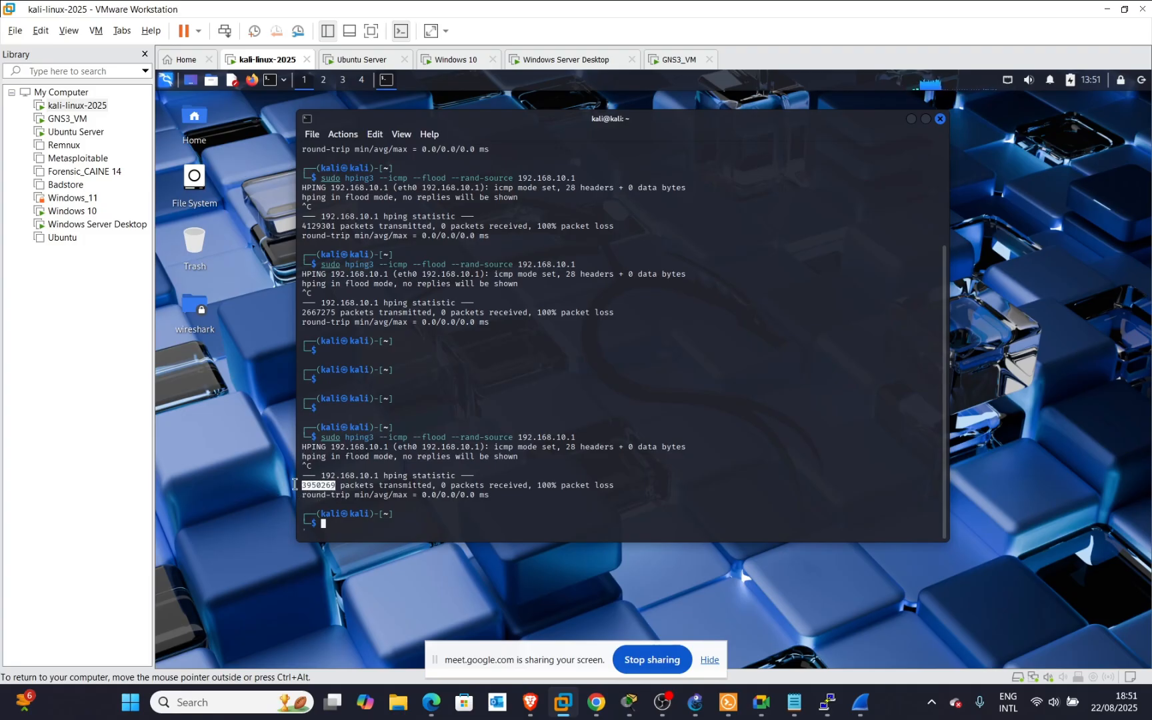
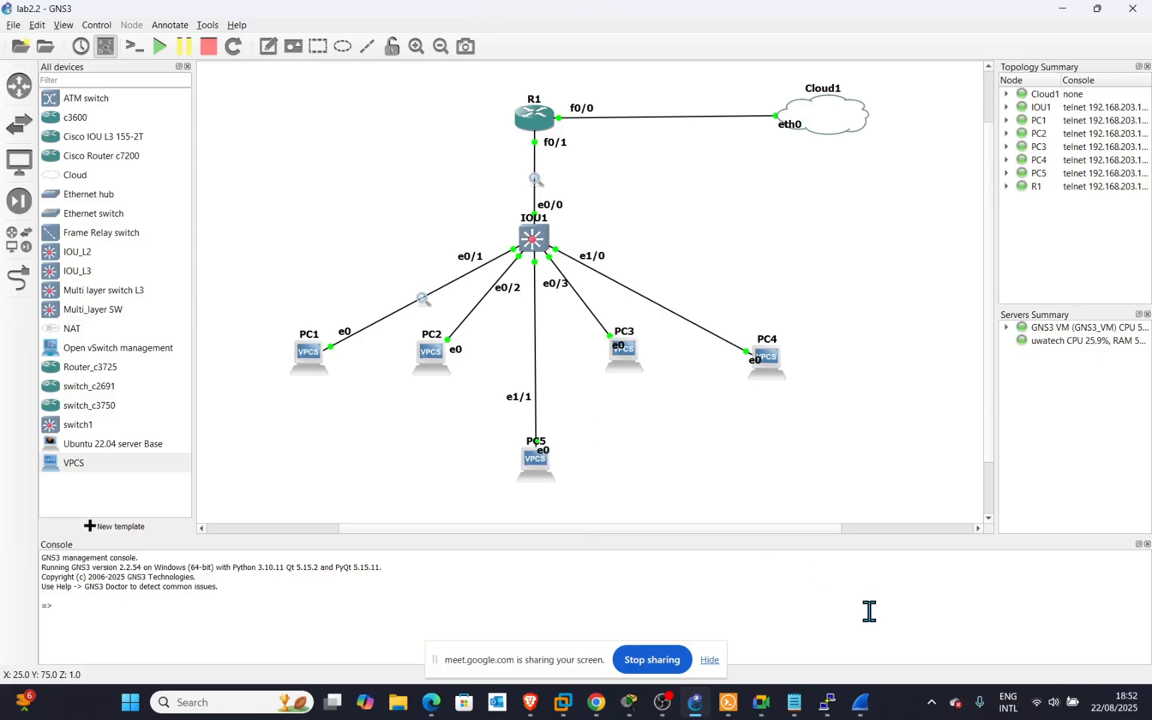
Bring the PC1 PuTTY console session window to the front.
mouse_move(826, 703)
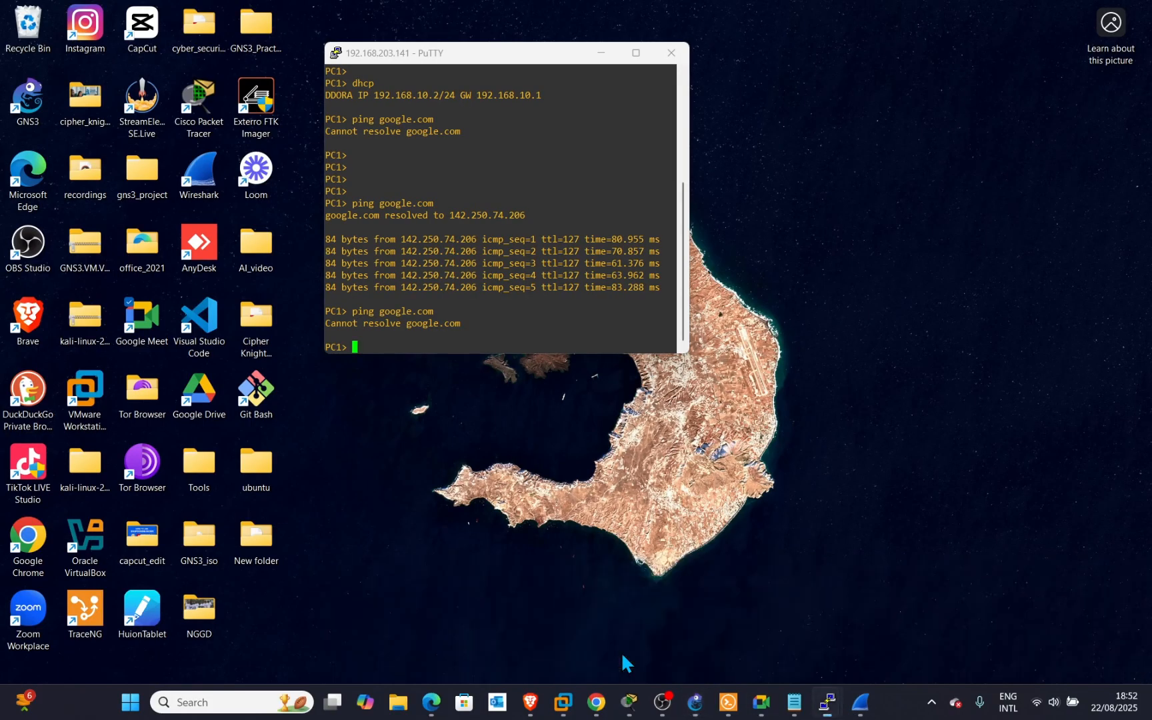
click(626, 664)
Rerun ping google.com on PC1, which resolves to 142.250.74.206 with five replies.
key(Return)
key(Return)
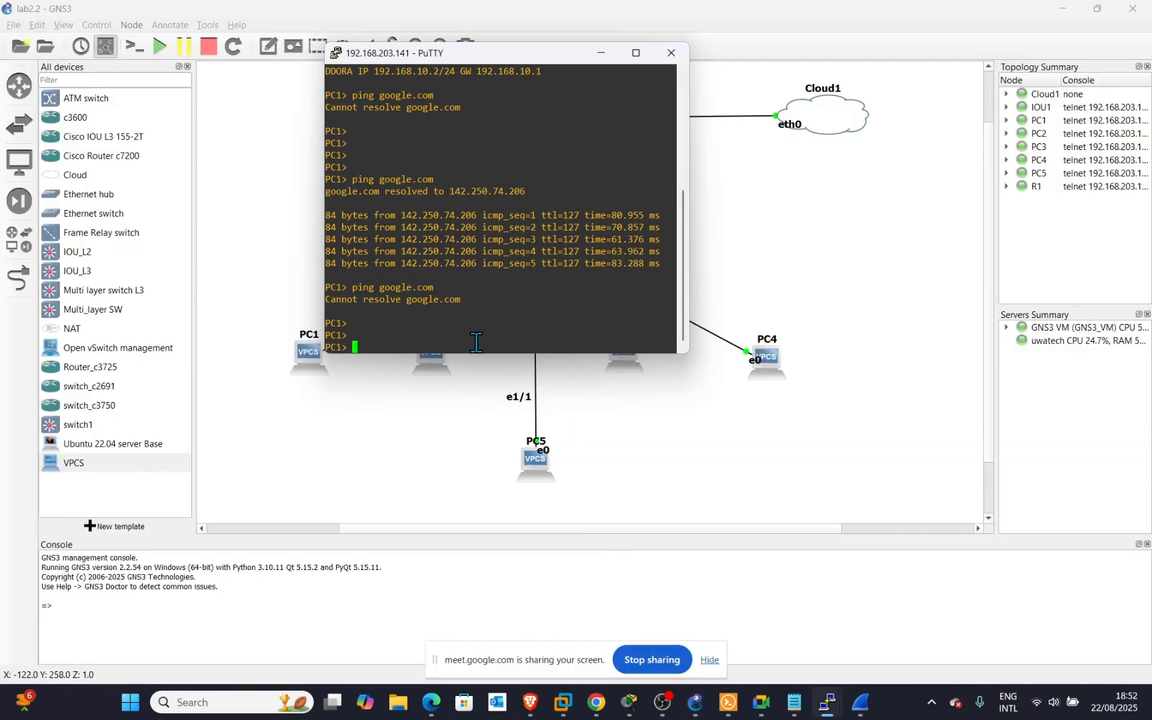
key(Up)
key(Return)
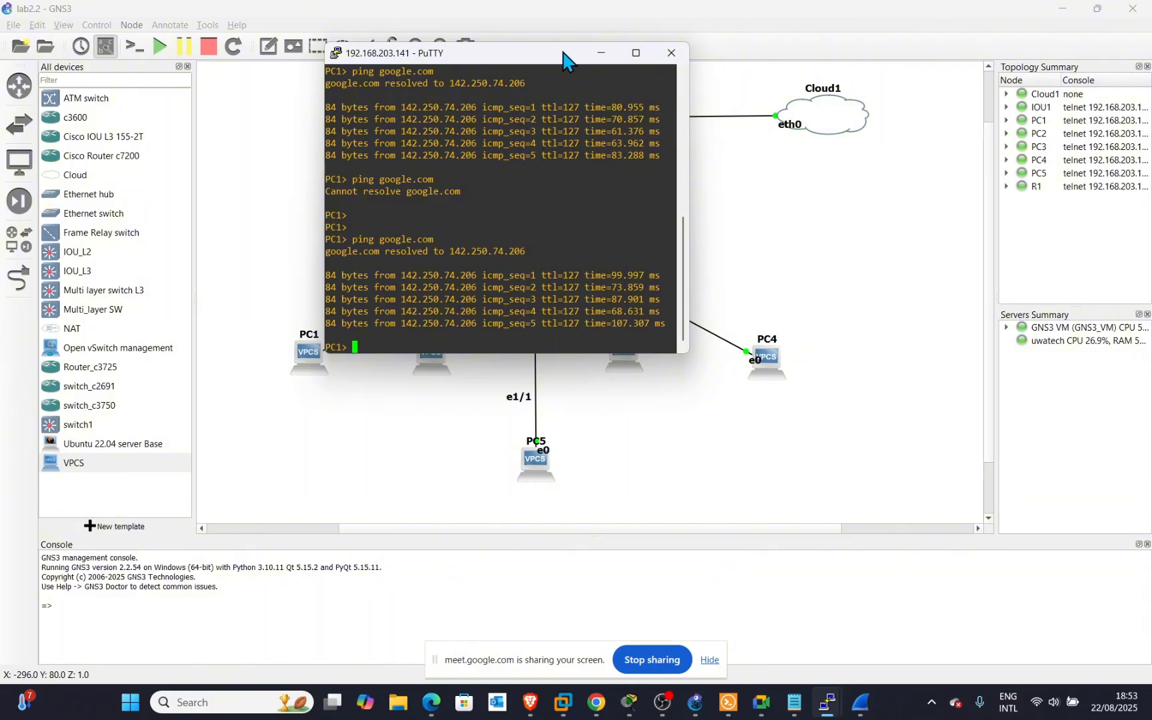
Minimize PC1's console to reveal the lab2.2 topology again.
click(601, 53)
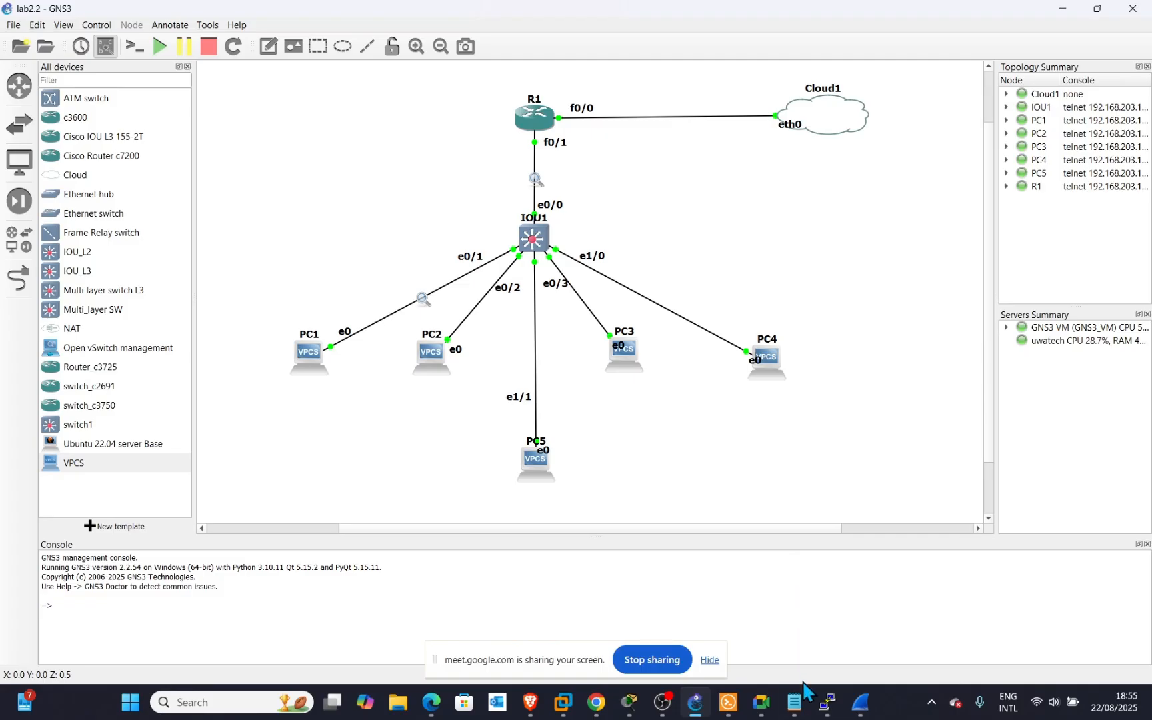
mouse_move(812, 712)
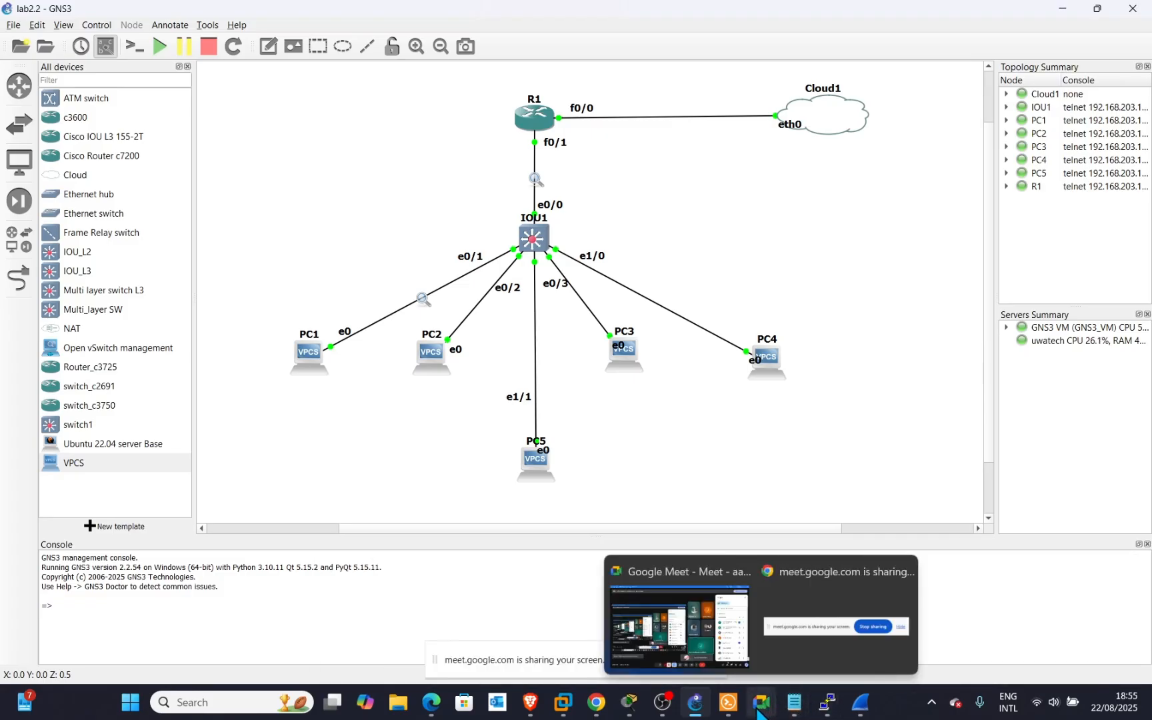
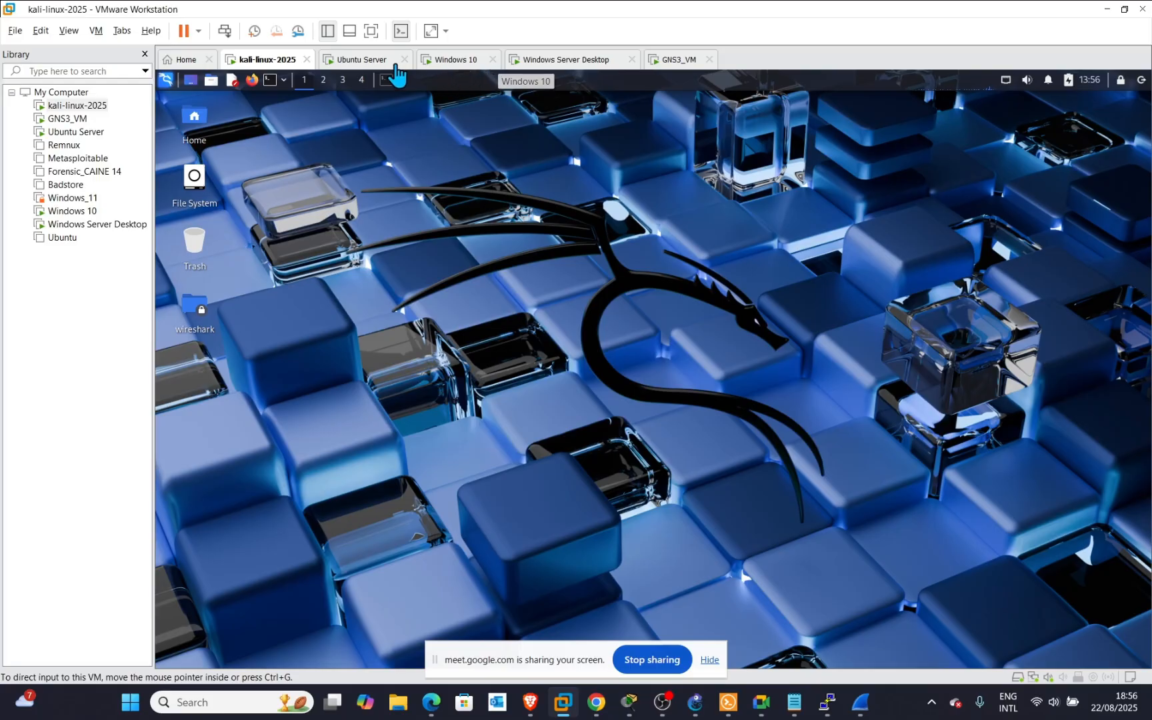
Unlock the Ubuntu Server VM with its password, refresh its terminal prompt, then return to the Kali VM.
click(360, 61)
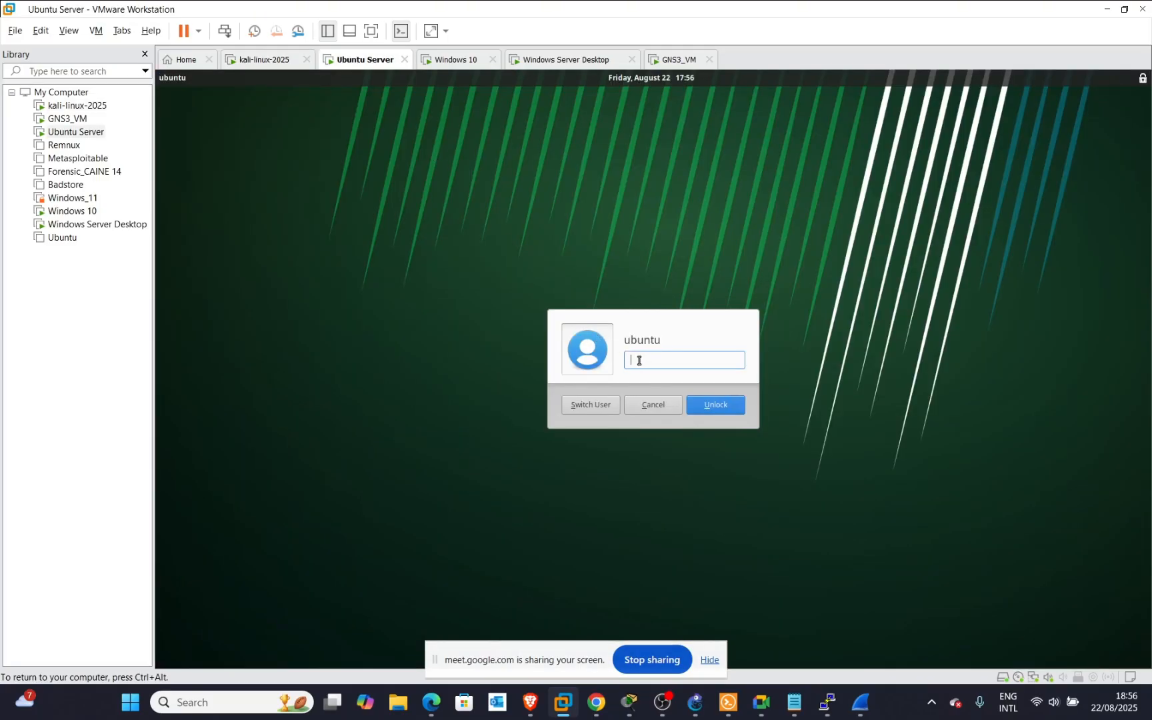
text(••)
key(BackSpace)
key(BackSpace)
text(••••••)
key(Return)
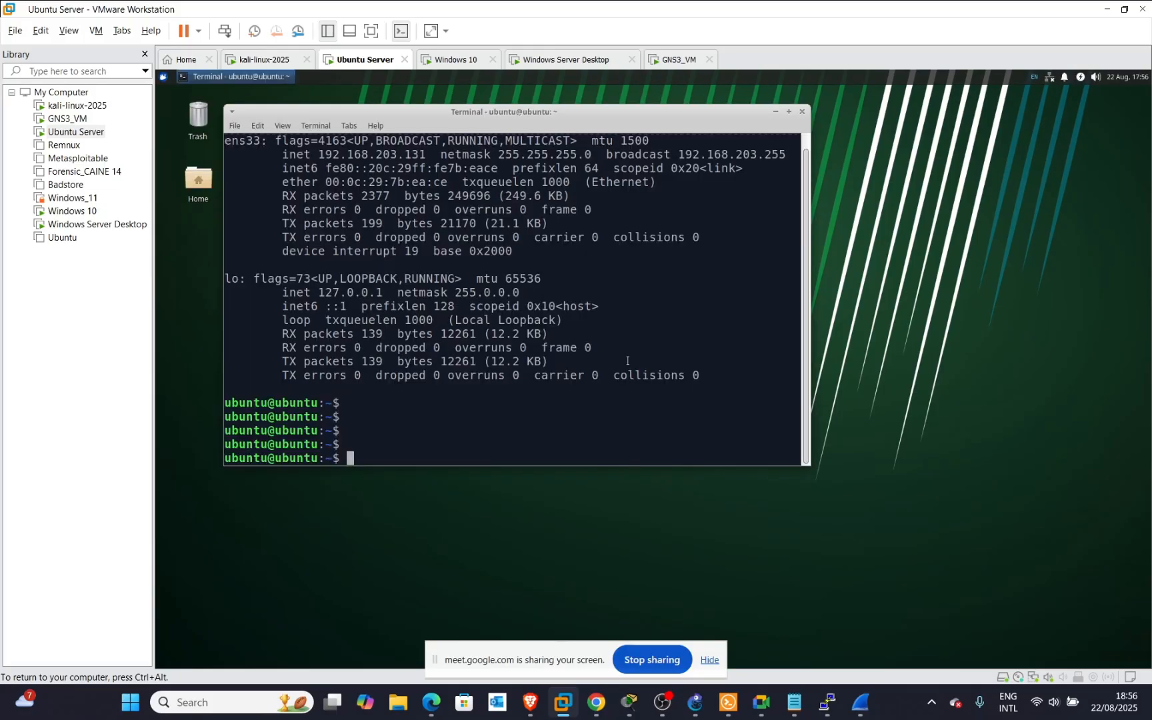
key(Return)
key(Return)
key(Return)
key(Return)
key(Return)
key(Return)
key(Return)
key(Return)
key(Return)
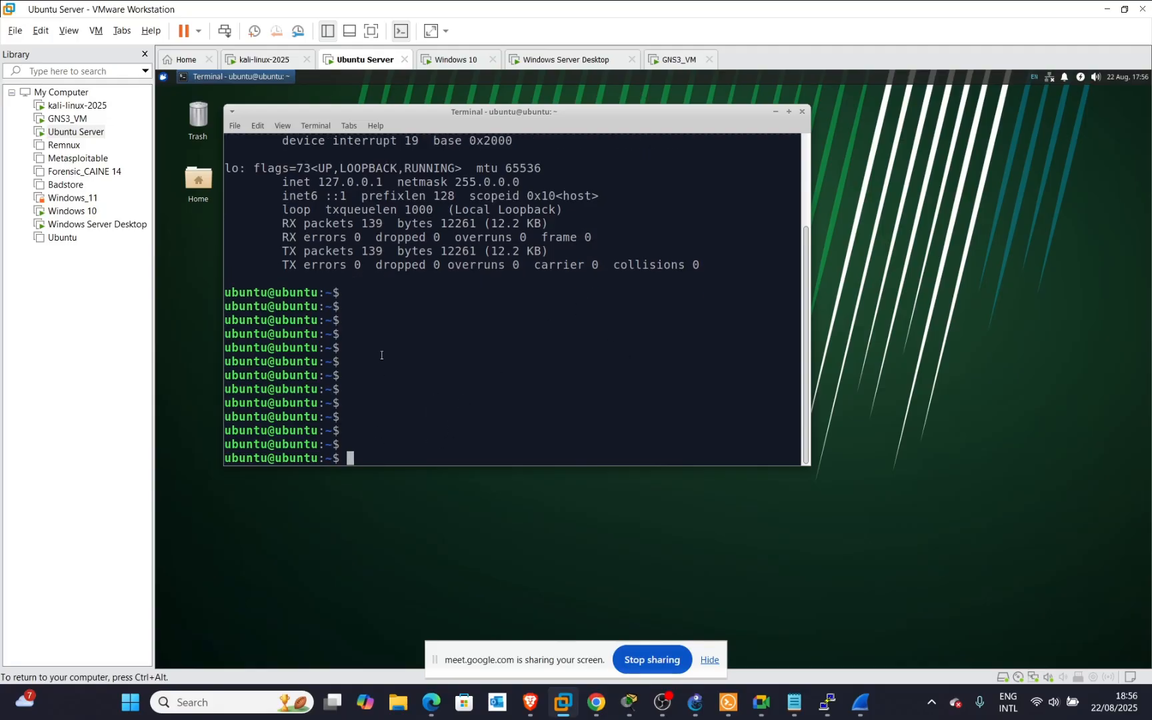
click(260, 58)
click(595, 534)
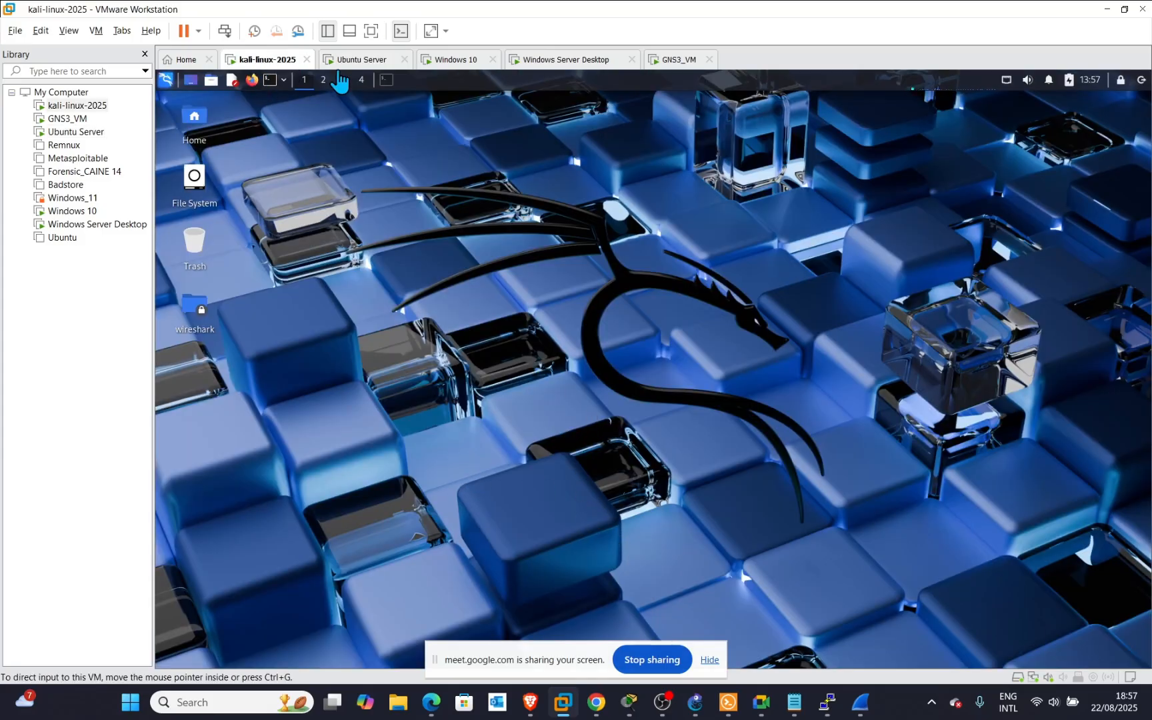
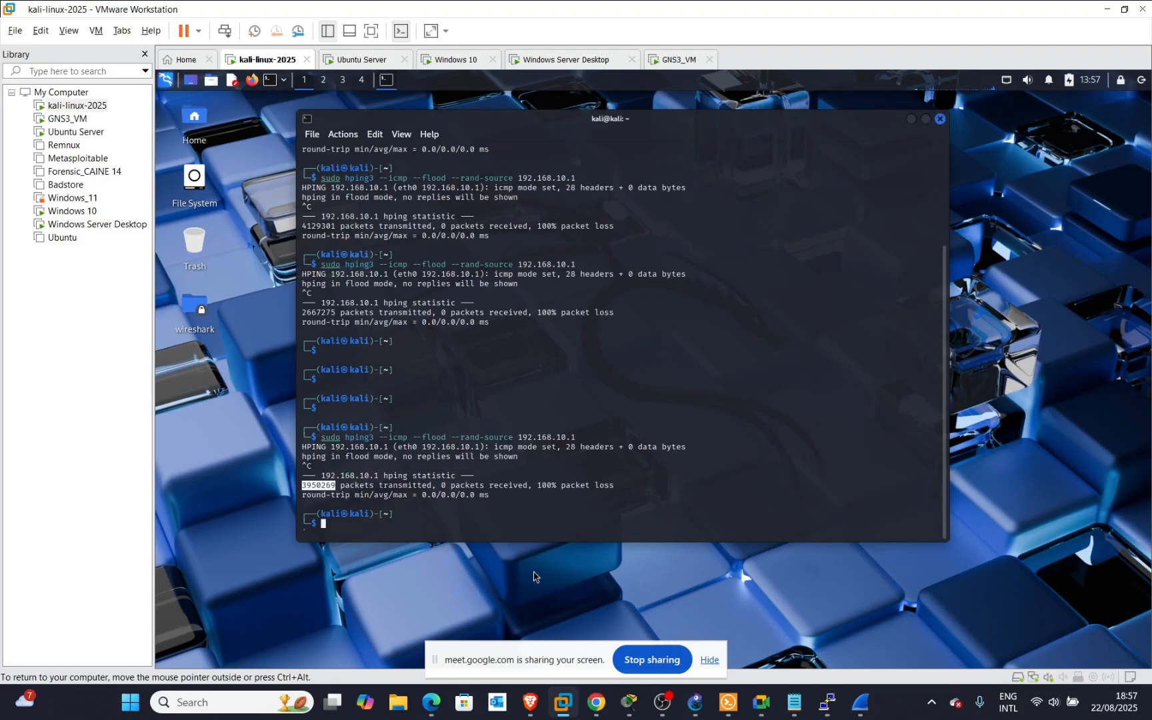
Run ifconfig in the Kali terminal, showing eth0 at 192.168.203.128, then switch to the Ubuntu Server VM.
key(Return)
key(Return)
key(Return)
key(Return)
key(Return)
key(Return)
key(Return)
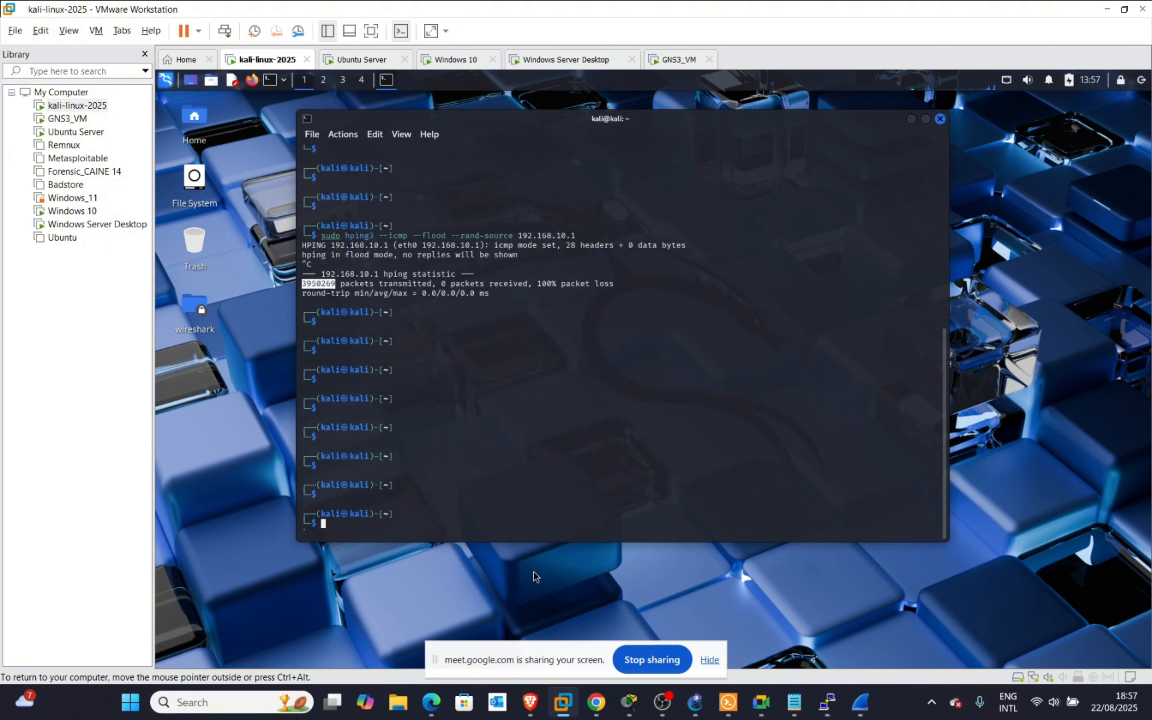
text(ifconfig)
key(Return)
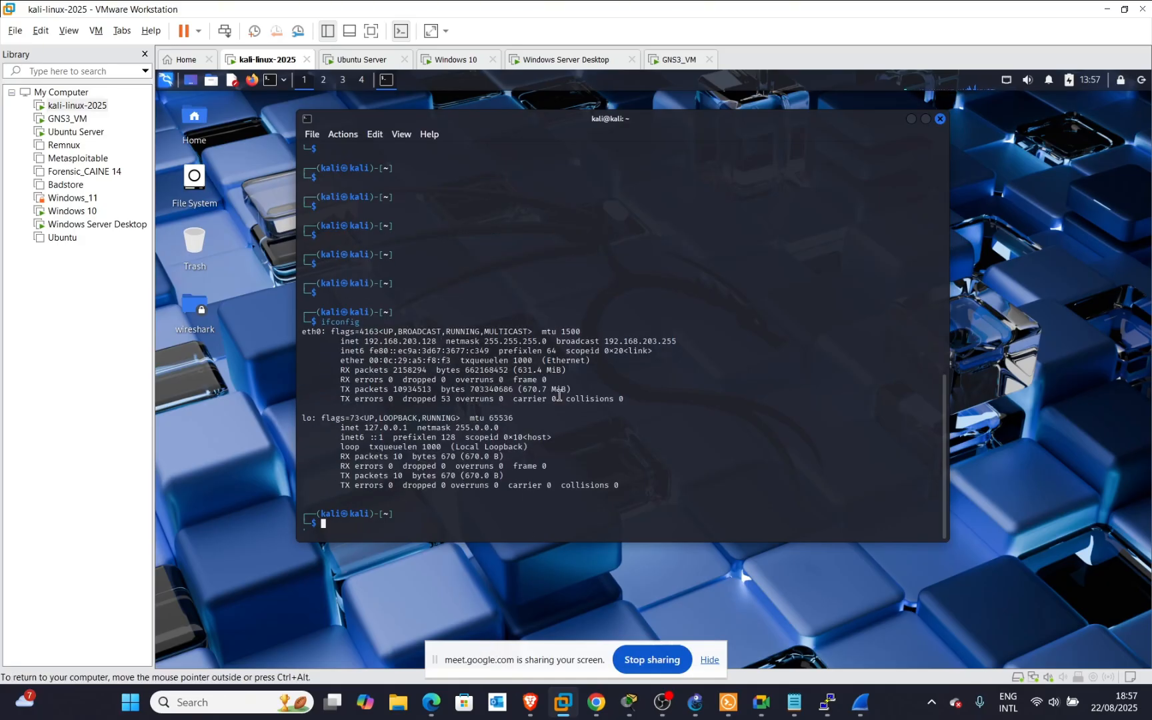
click(356, 61)
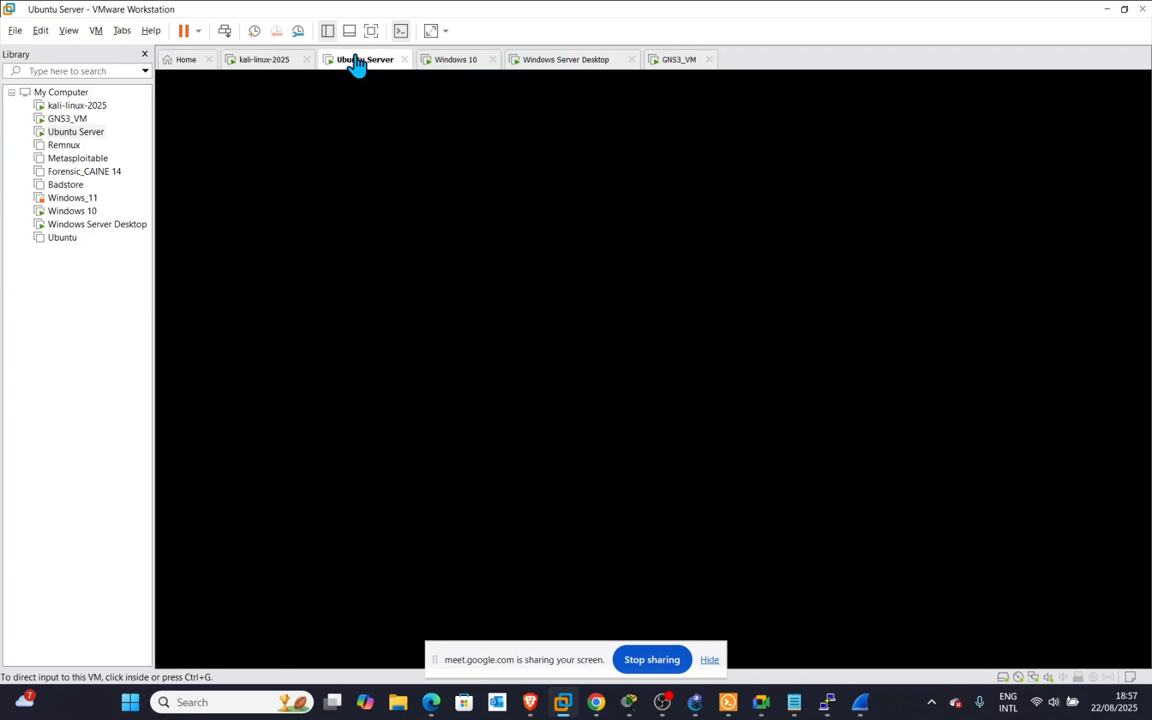
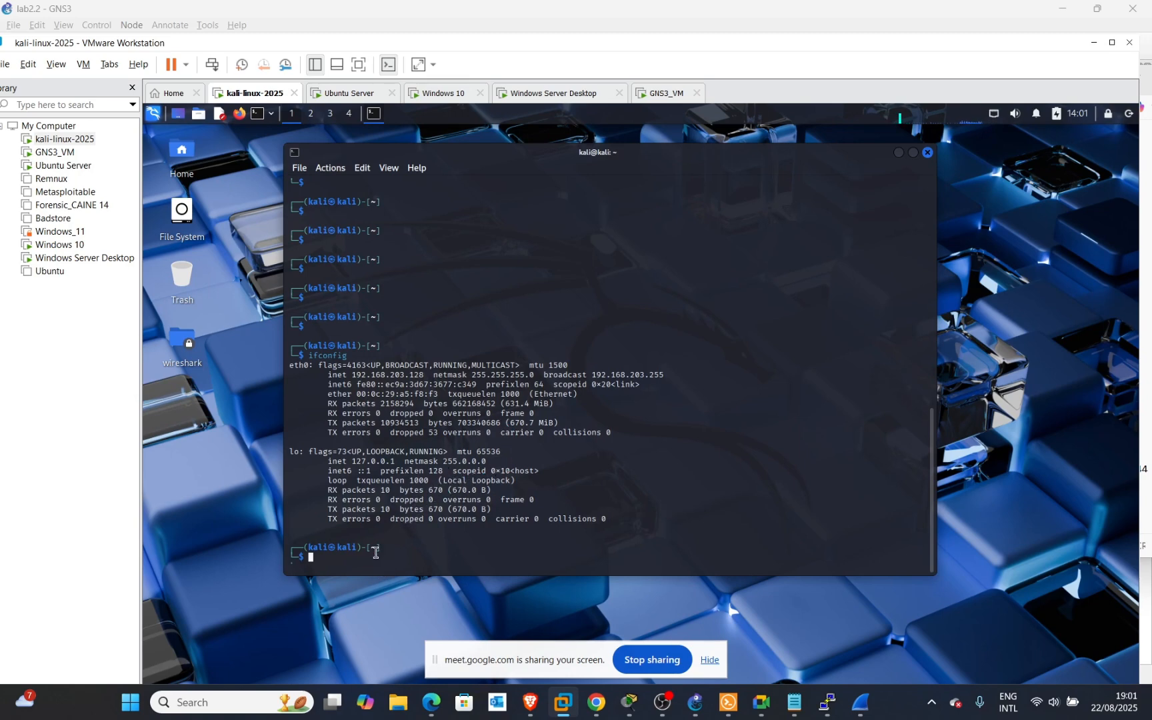
Clear space below the ifconfig output and launch Wireshark from the Kali terminal.
key(Return)
key(Return)
key(Return)
key(Return)
key(Return)
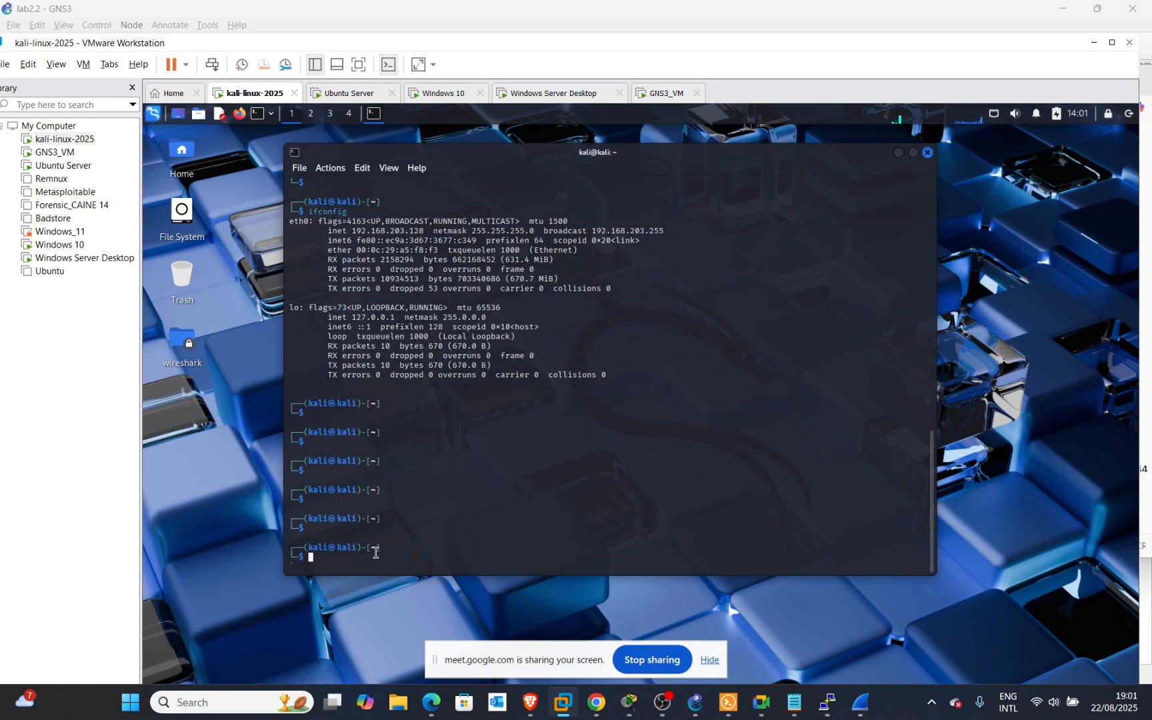
text(wireshark)
key(Return)
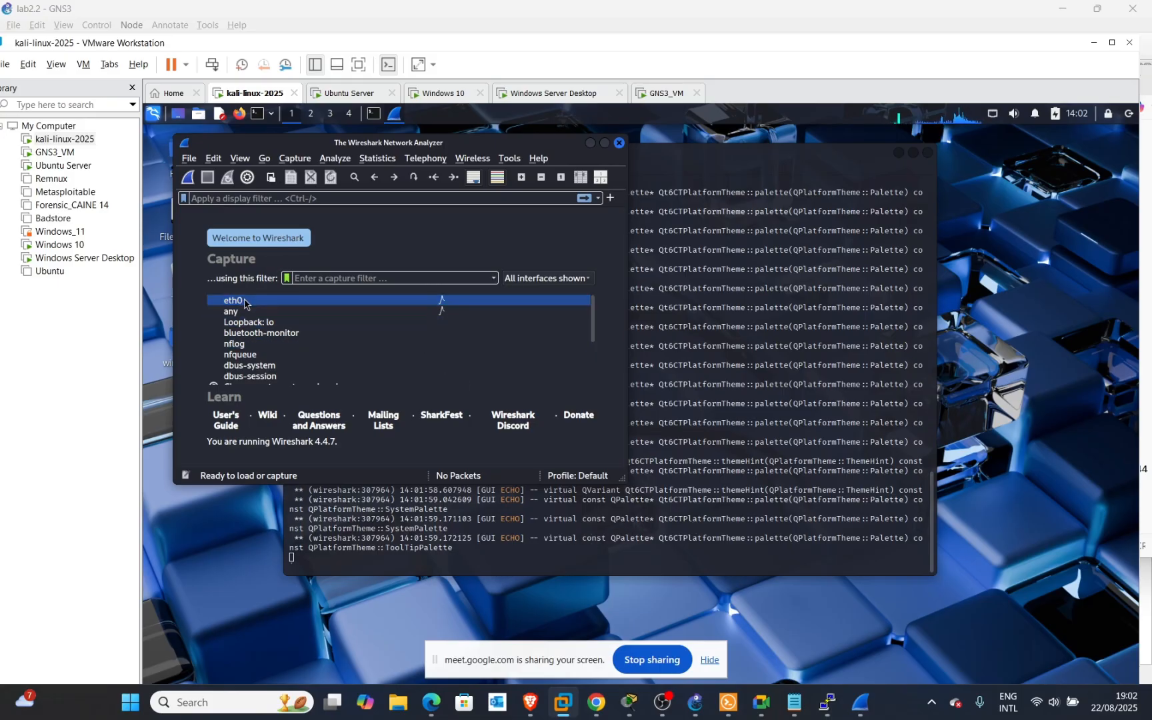
Start the live eth0 capture and inspect a captured ICMP packet's Internet Protocol Version 4 details.
click(189, 178)
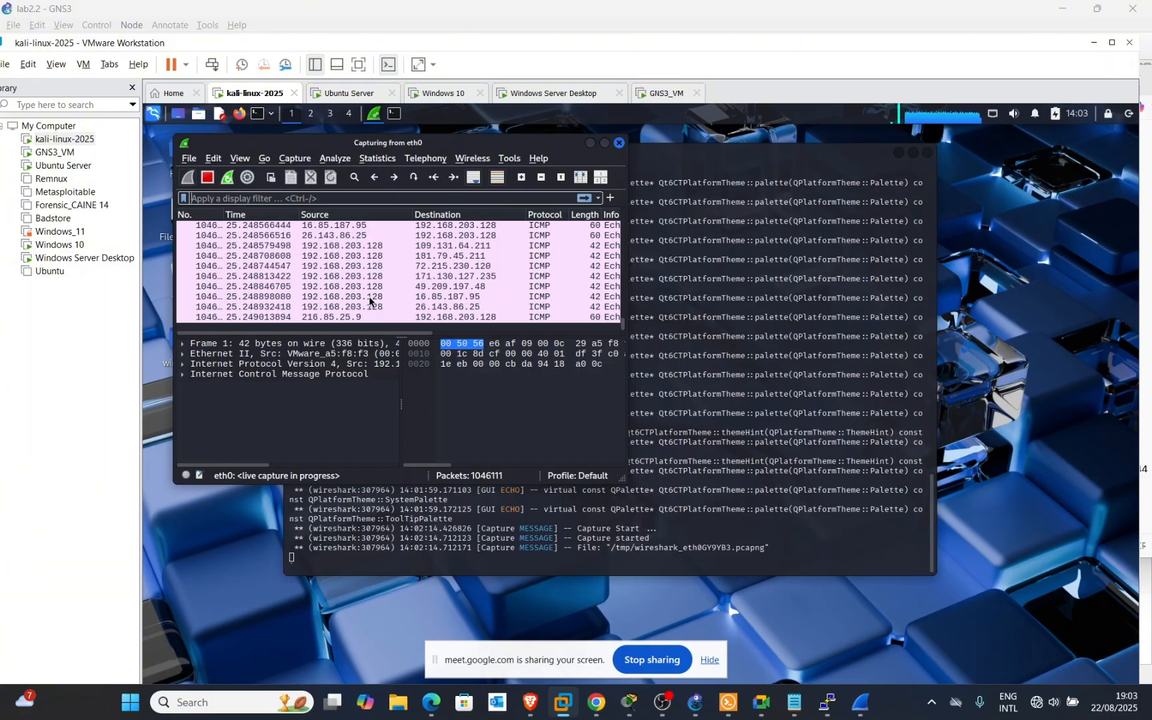
click(340, 364)
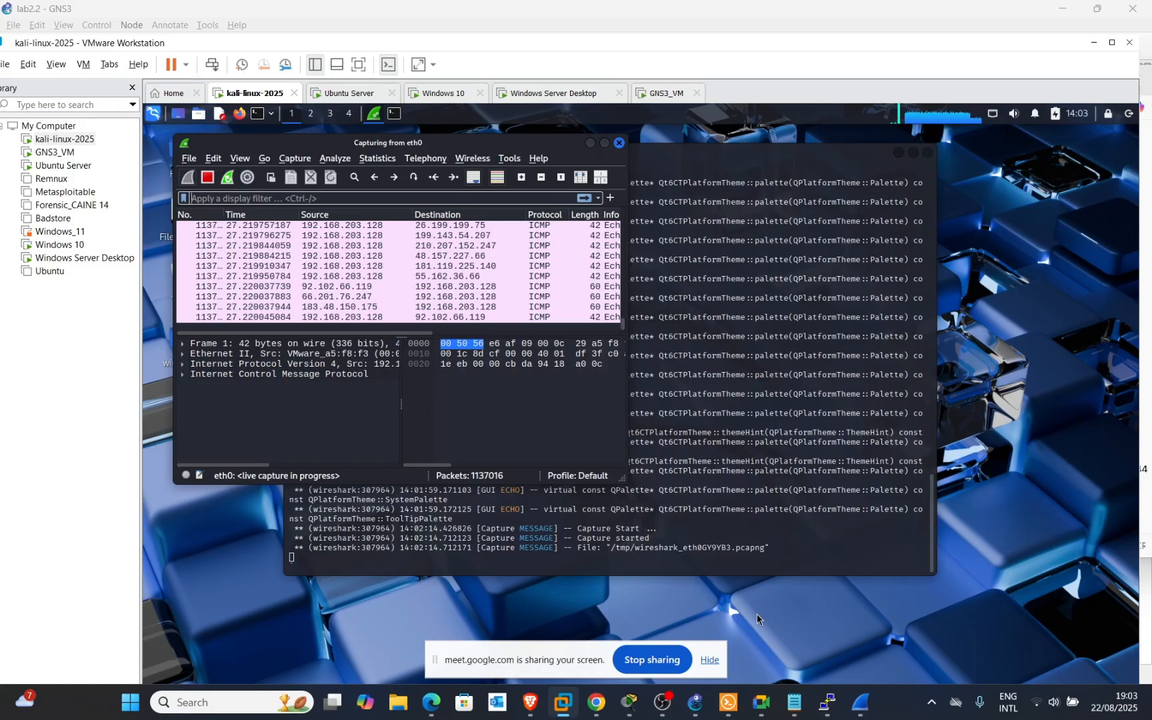
mouse_move(856, 703)
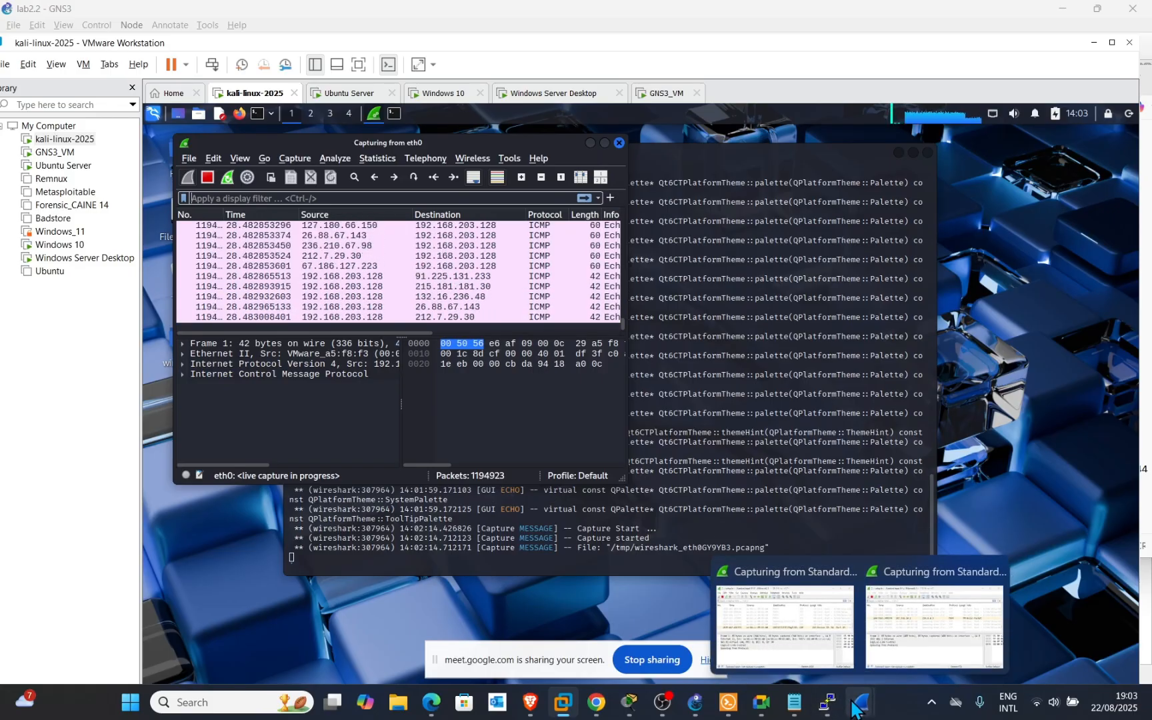